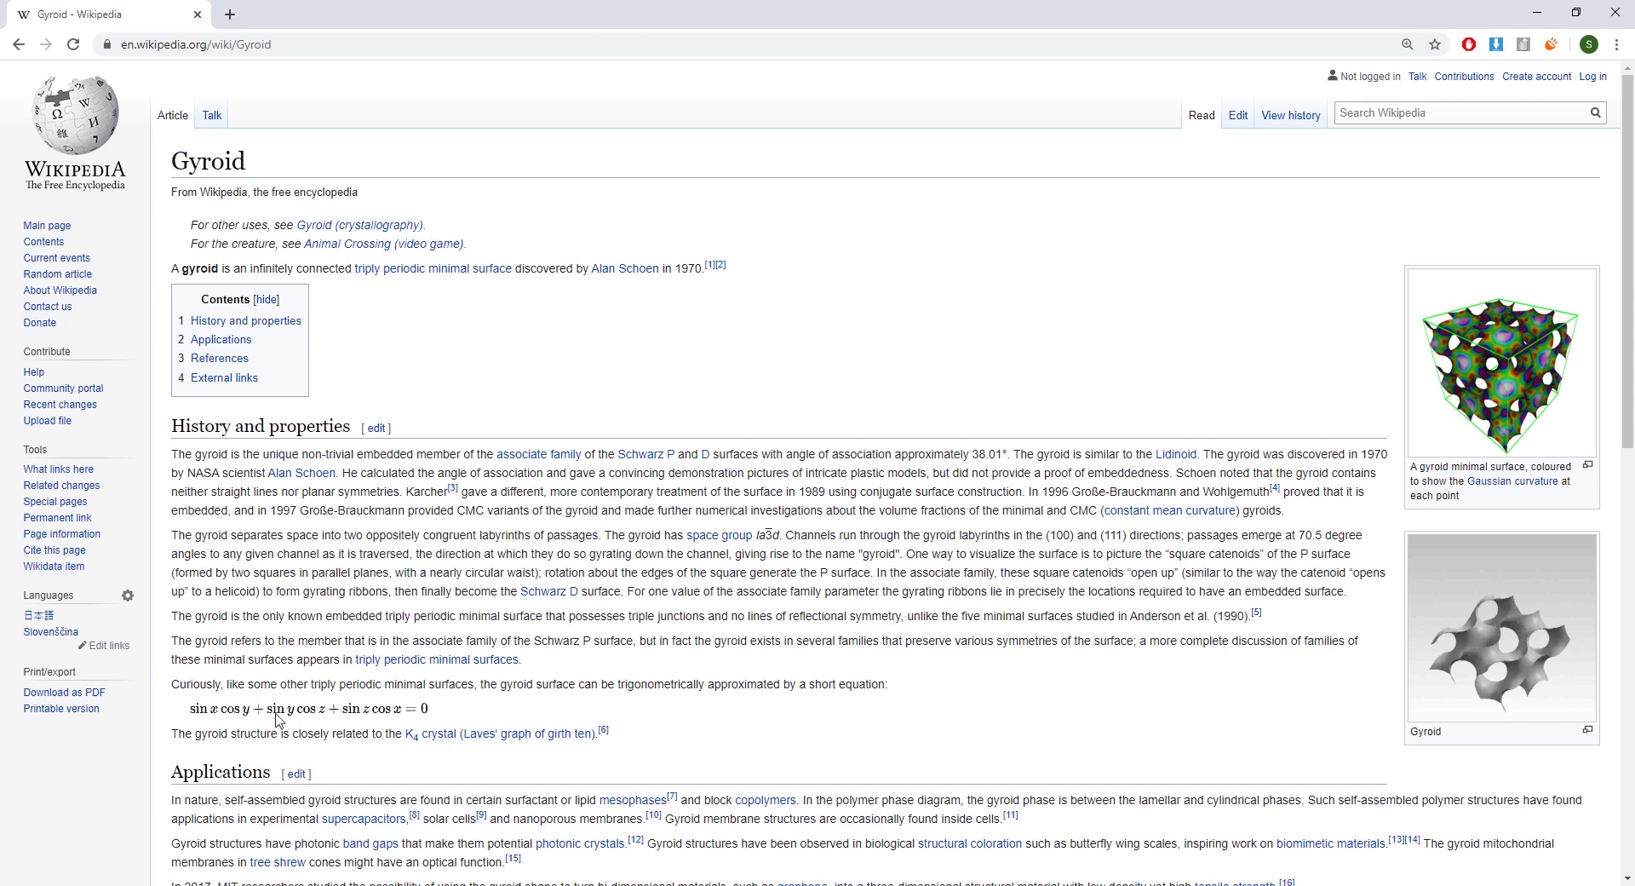
Copy the gyroid equation into the browser's address field as scratch text and remove the "{\displaystyle \" prefix.
{"action": "double_click", "coordinate": [231, 714]}
{"action": "left_click", "coordinate": [341, 47]}
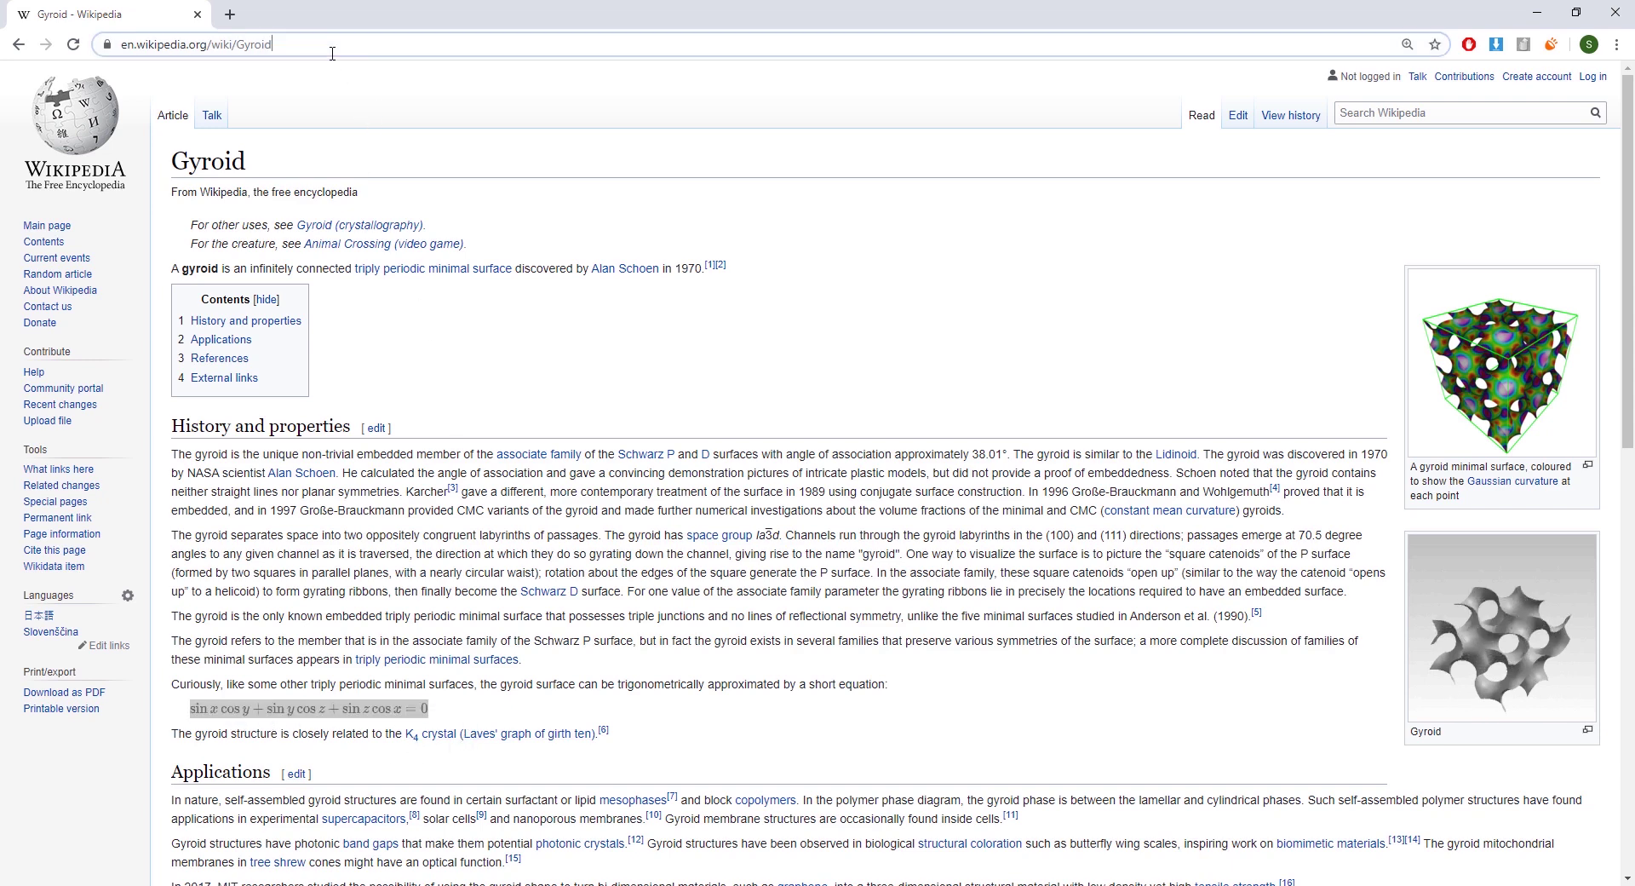
{"action": "type", "text": "{\\displaystyle \\sin x\\cos y+\\sin y\\cos z+\\sin z\\cos x=0}"}
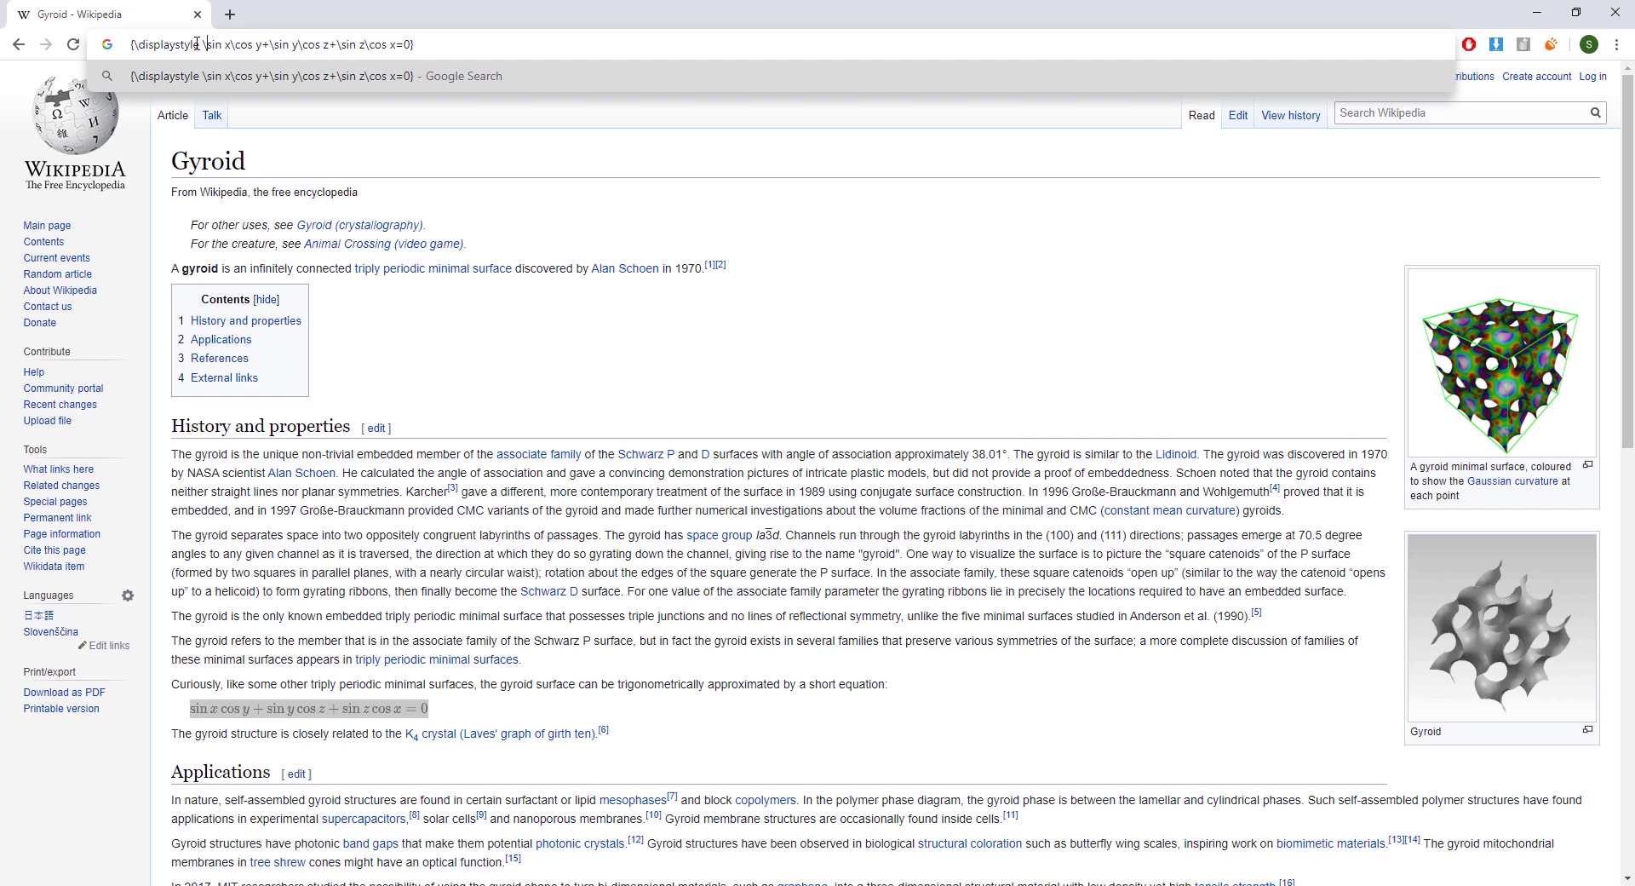
{"action": "left_click_drag", "start_coordinate": [208, 45], "coordinate": [94, 52]}
{"action": "key", "text": "BackSpace"}
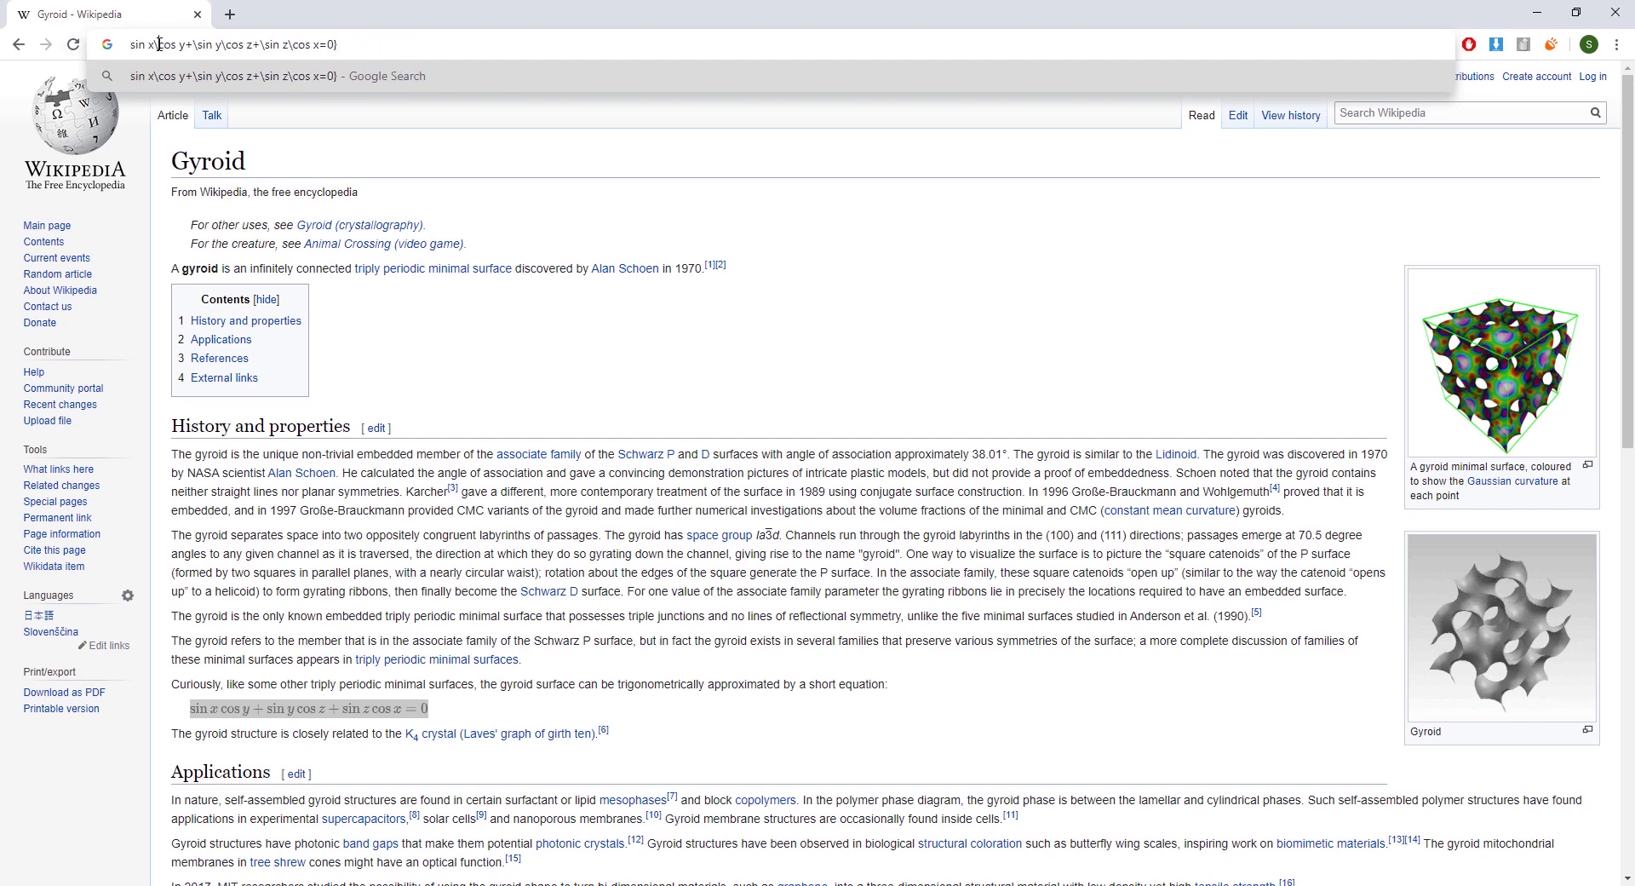
Rewrite the first factor of the equation as "sin(x)" followed by a multiplication sign "*".
{"action": "key", "text": "BackSpace"}
{"action": "type", "text": ")"}
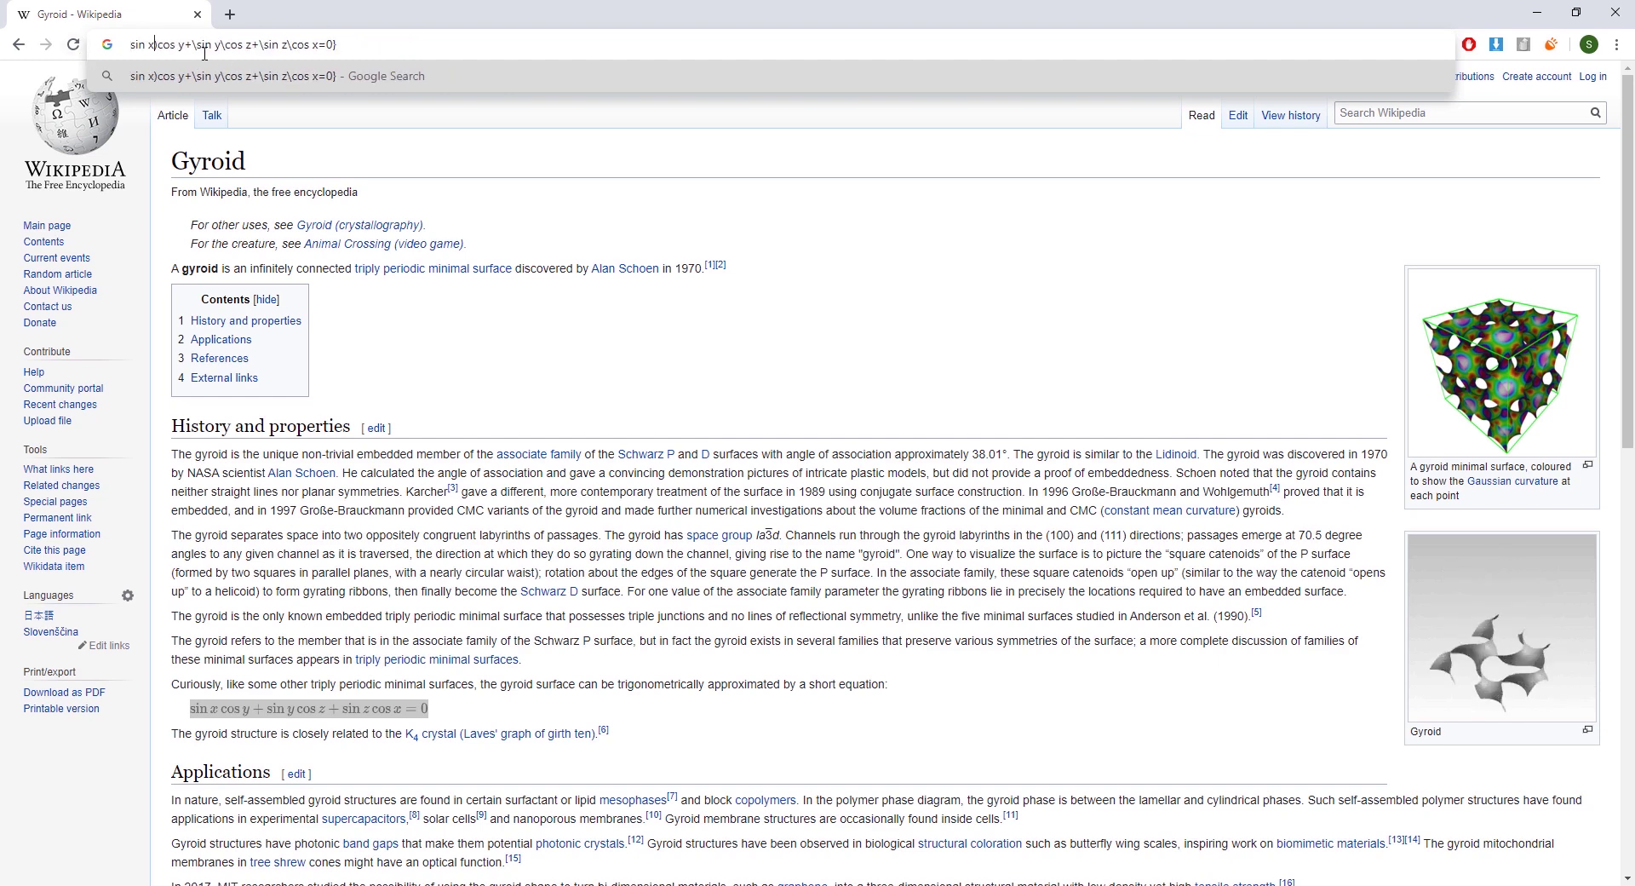
{"action": "key", "text": "Left"}
{"action": "key", "text": "Left"}
{"action": "key", "text": "BackSpace"}
{"action": "type", "text": "("}
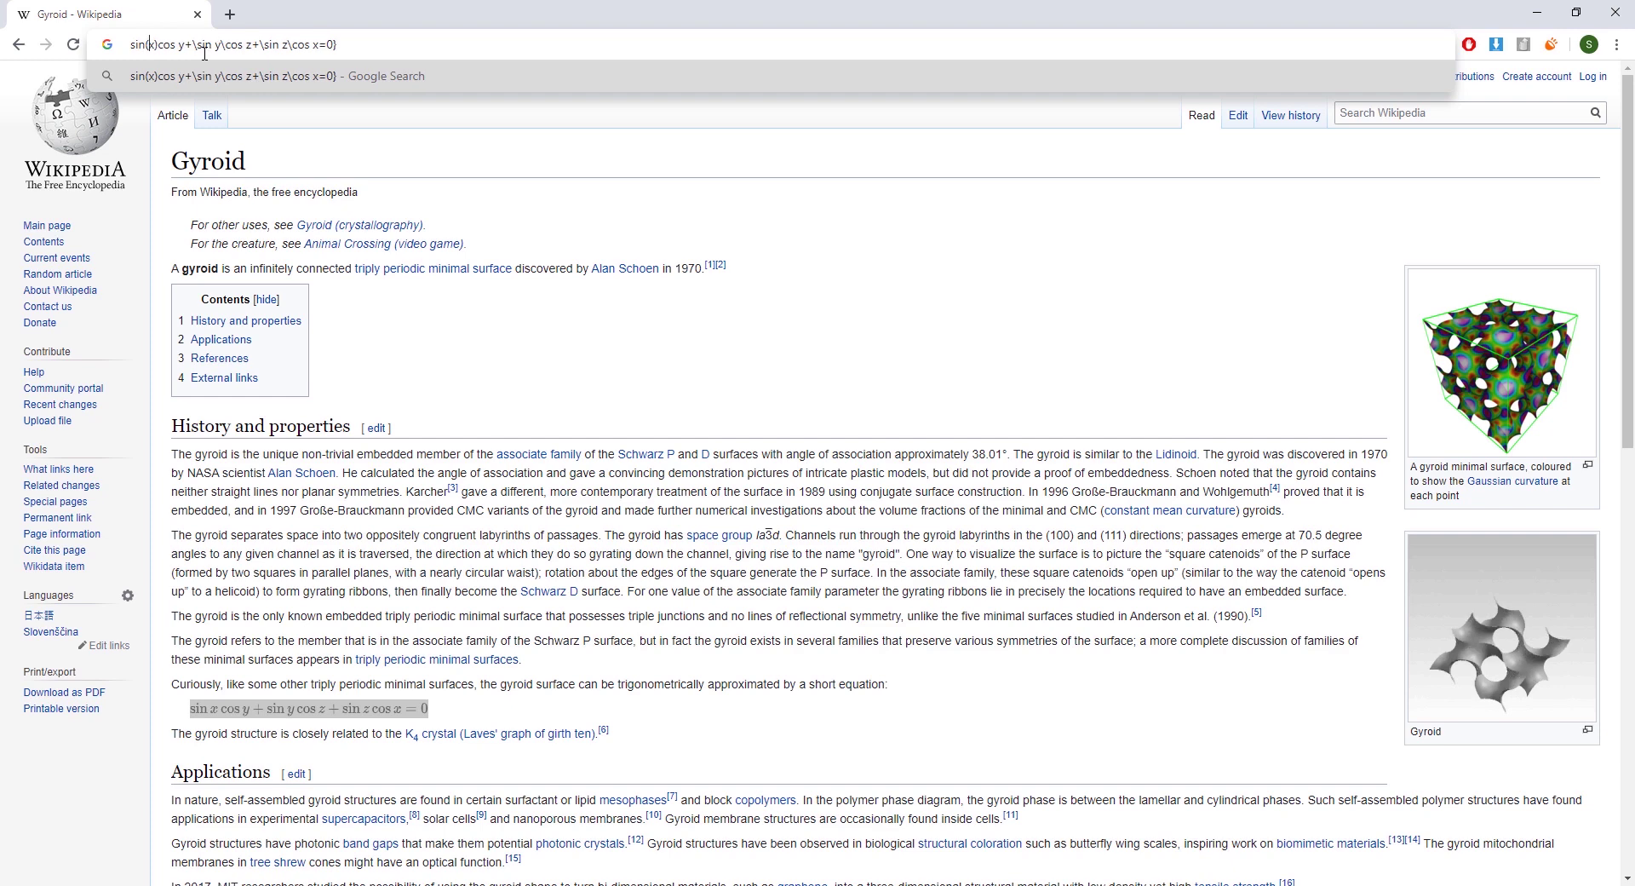
{"action": "key", "text": "Right"}
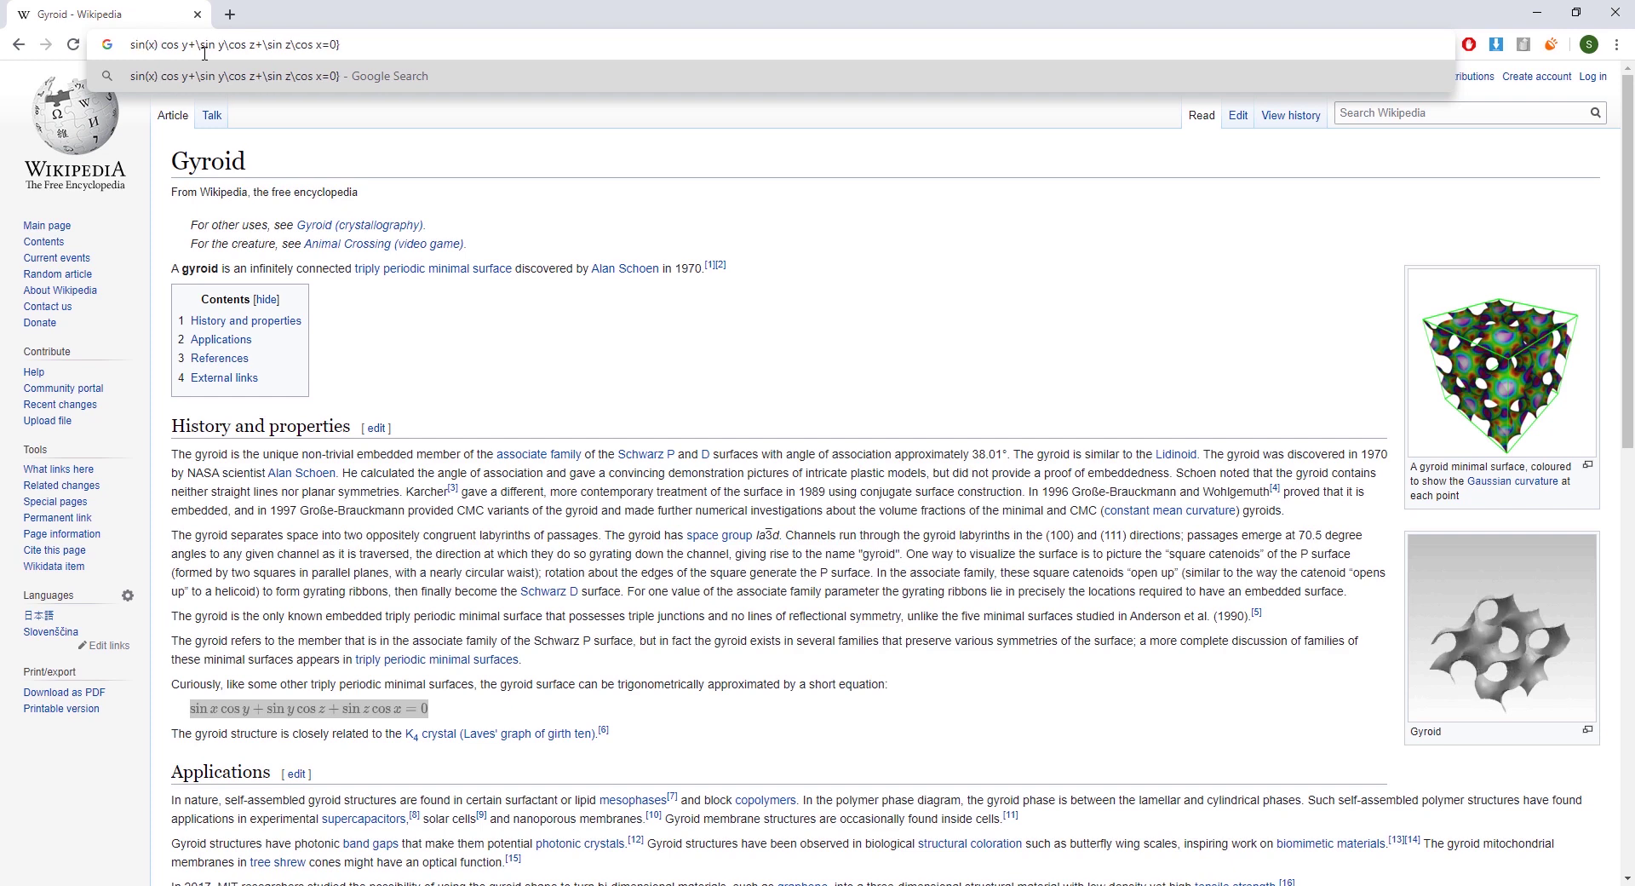
{"action": "type", "text": "*"}
Rewrite the second factor as "cos(y)" and replace the backslash after it so that a plain " + " follows.
{"action": "left_click", "coordinate": [198, 44]}
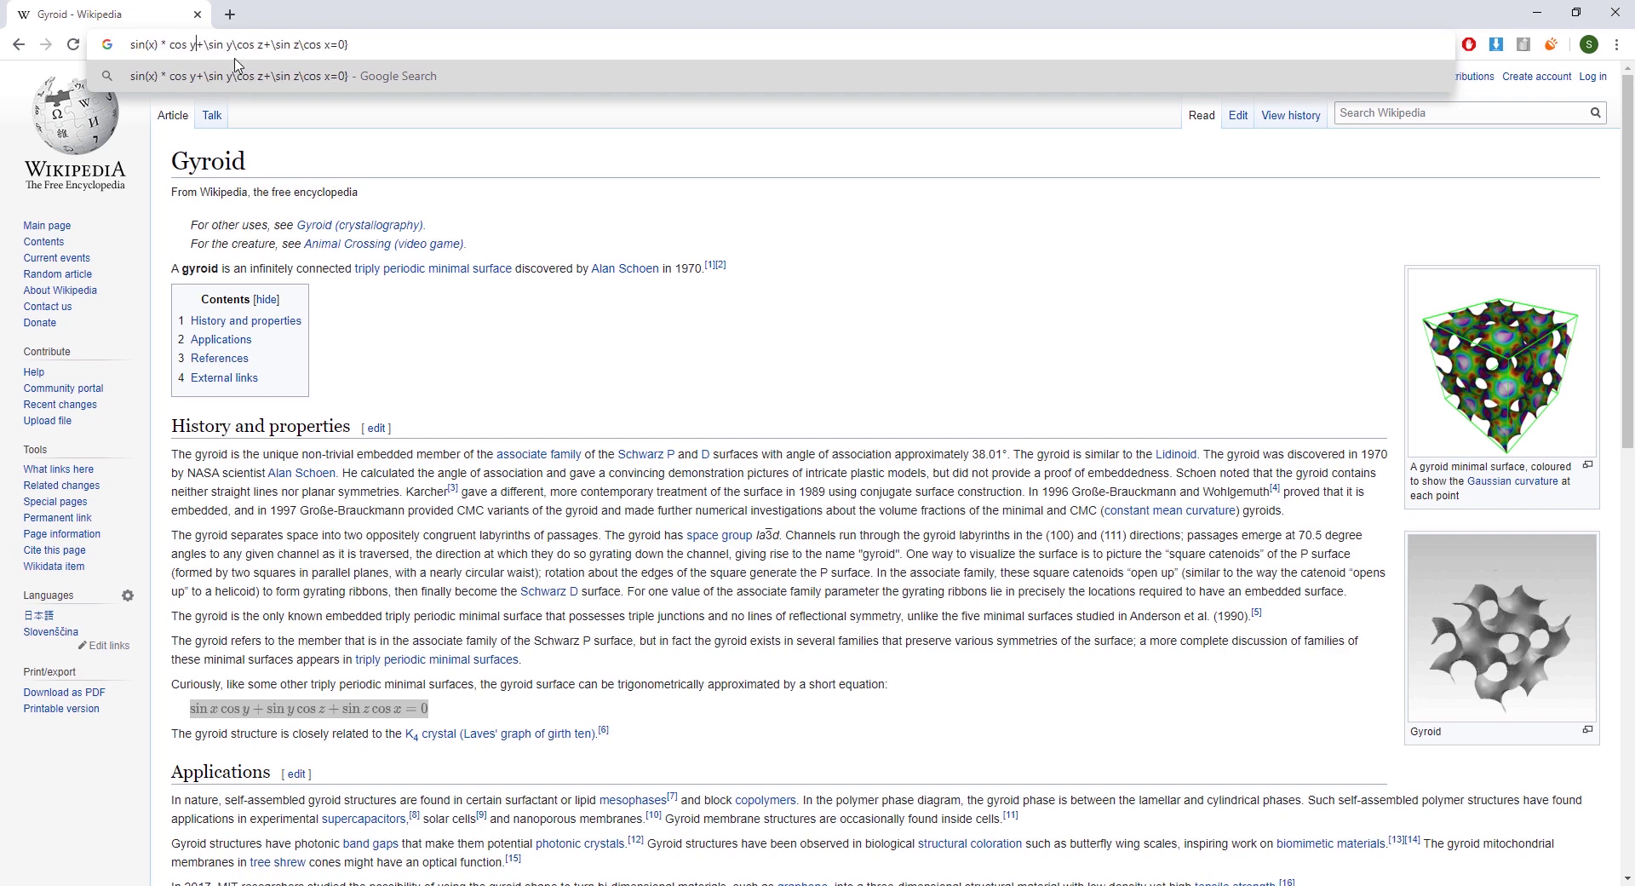
{"action": "type", "text": ")"}
{"action": "key", "text": "Left"}
{"action": "key", "text": "Left"}
{"action": "key", "text": "BackSpace"}
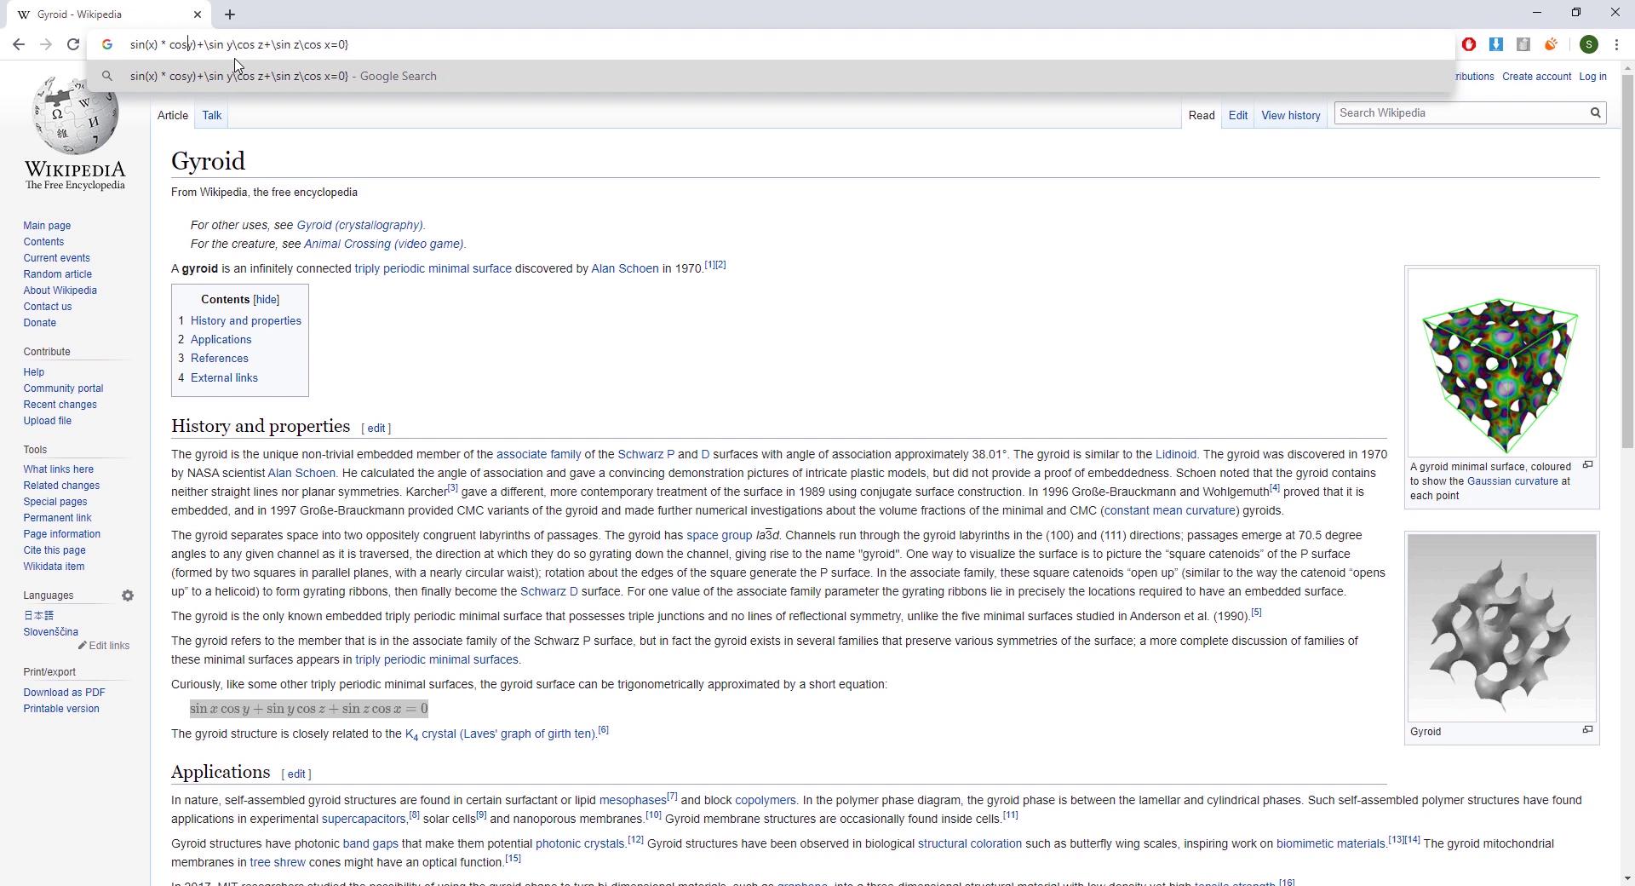
{"action": "type", "text": "("}
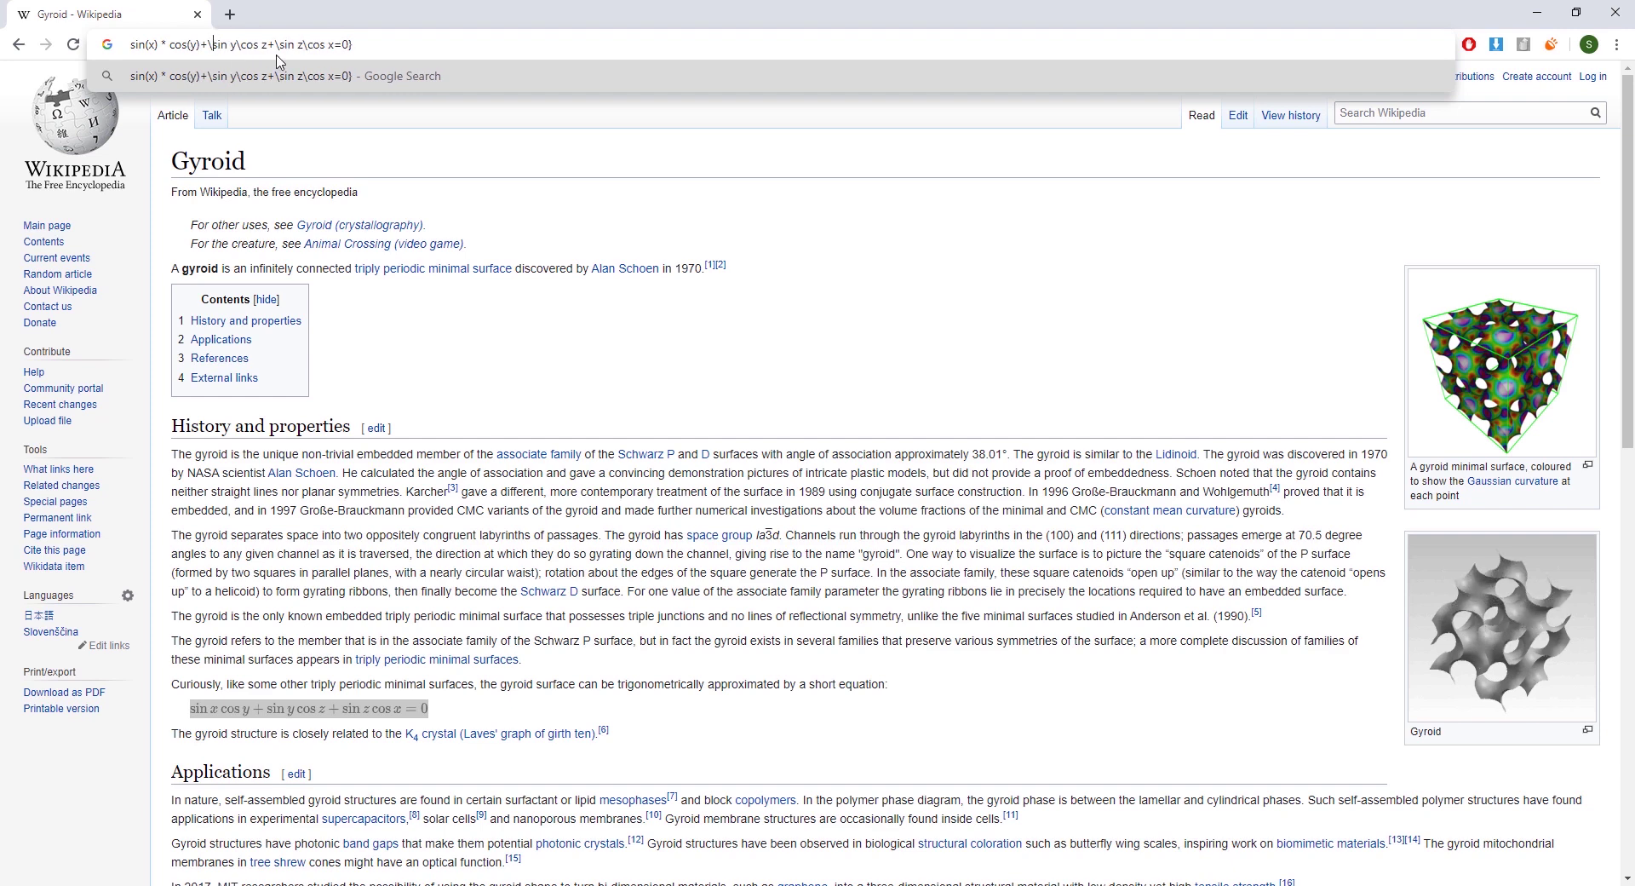
{"action": "key", "text": "BackSpace"}
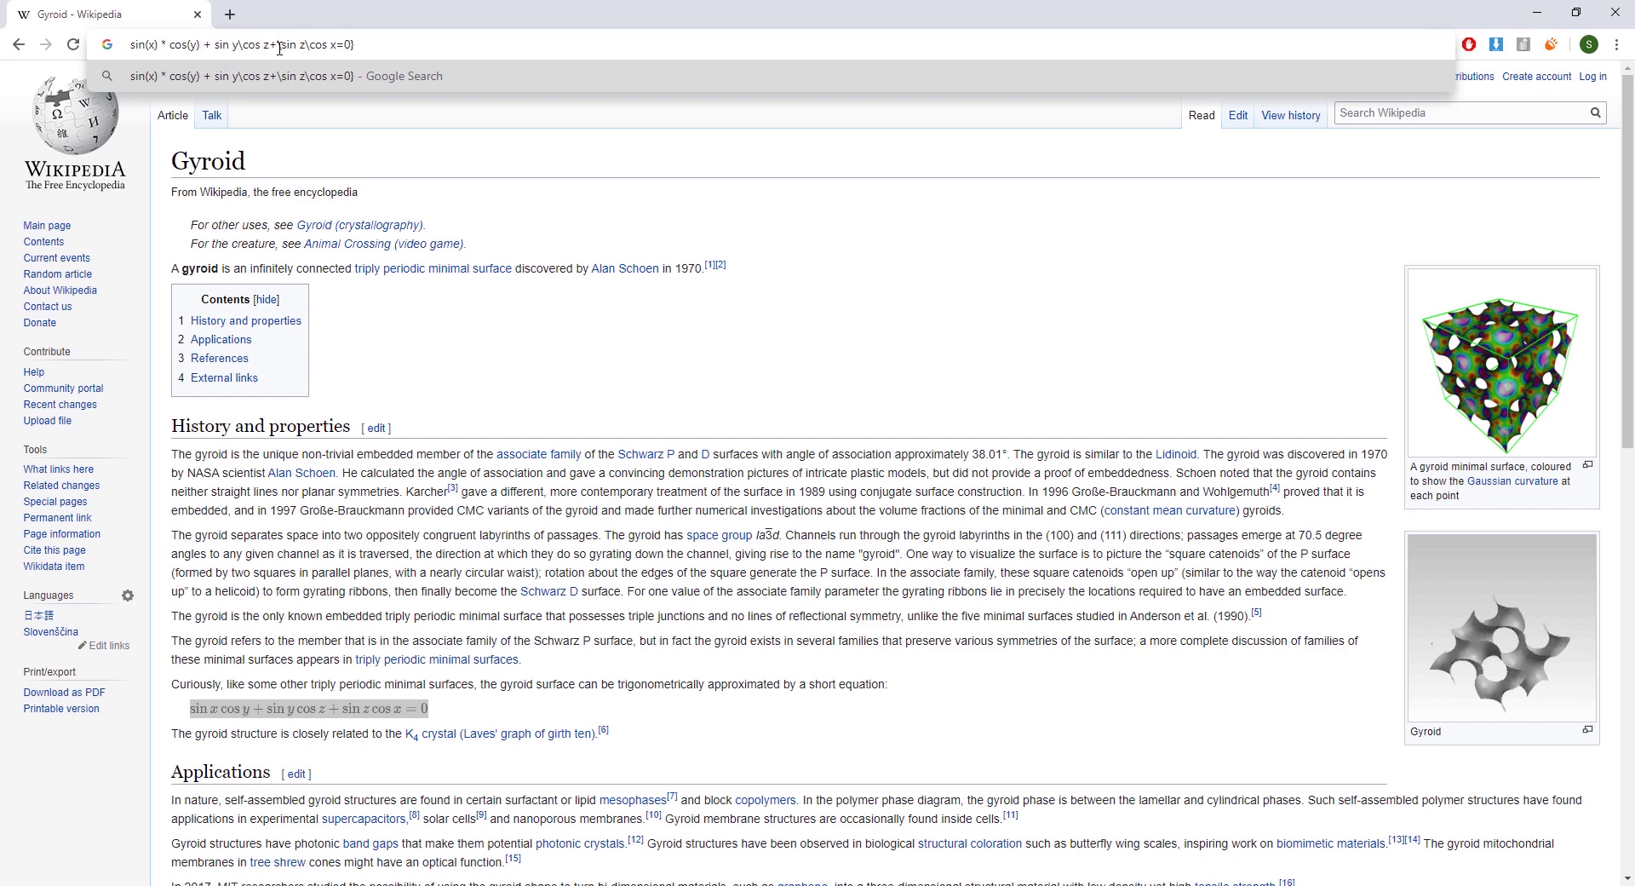
Rewrite the first factor of the second term as "sin(y)" followed by "*".
{"action": "key", "text": "BackSpace"}
{"action": "type", "text": "("}
{"action": "key", "text": "BackSpace"}
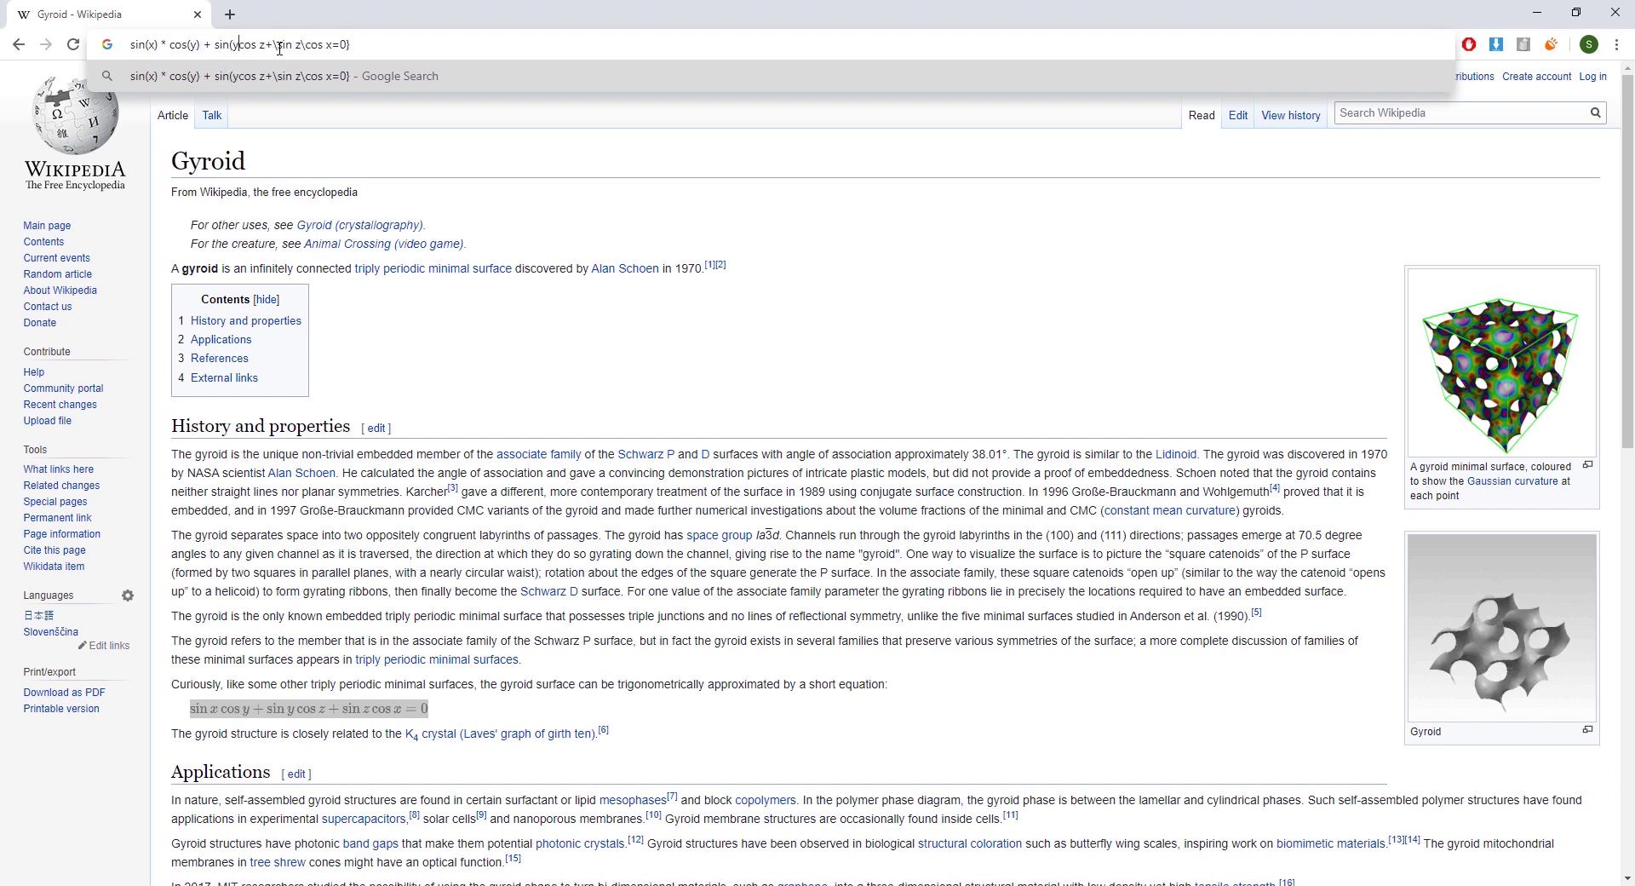
{"action": "type", "text": ")"}
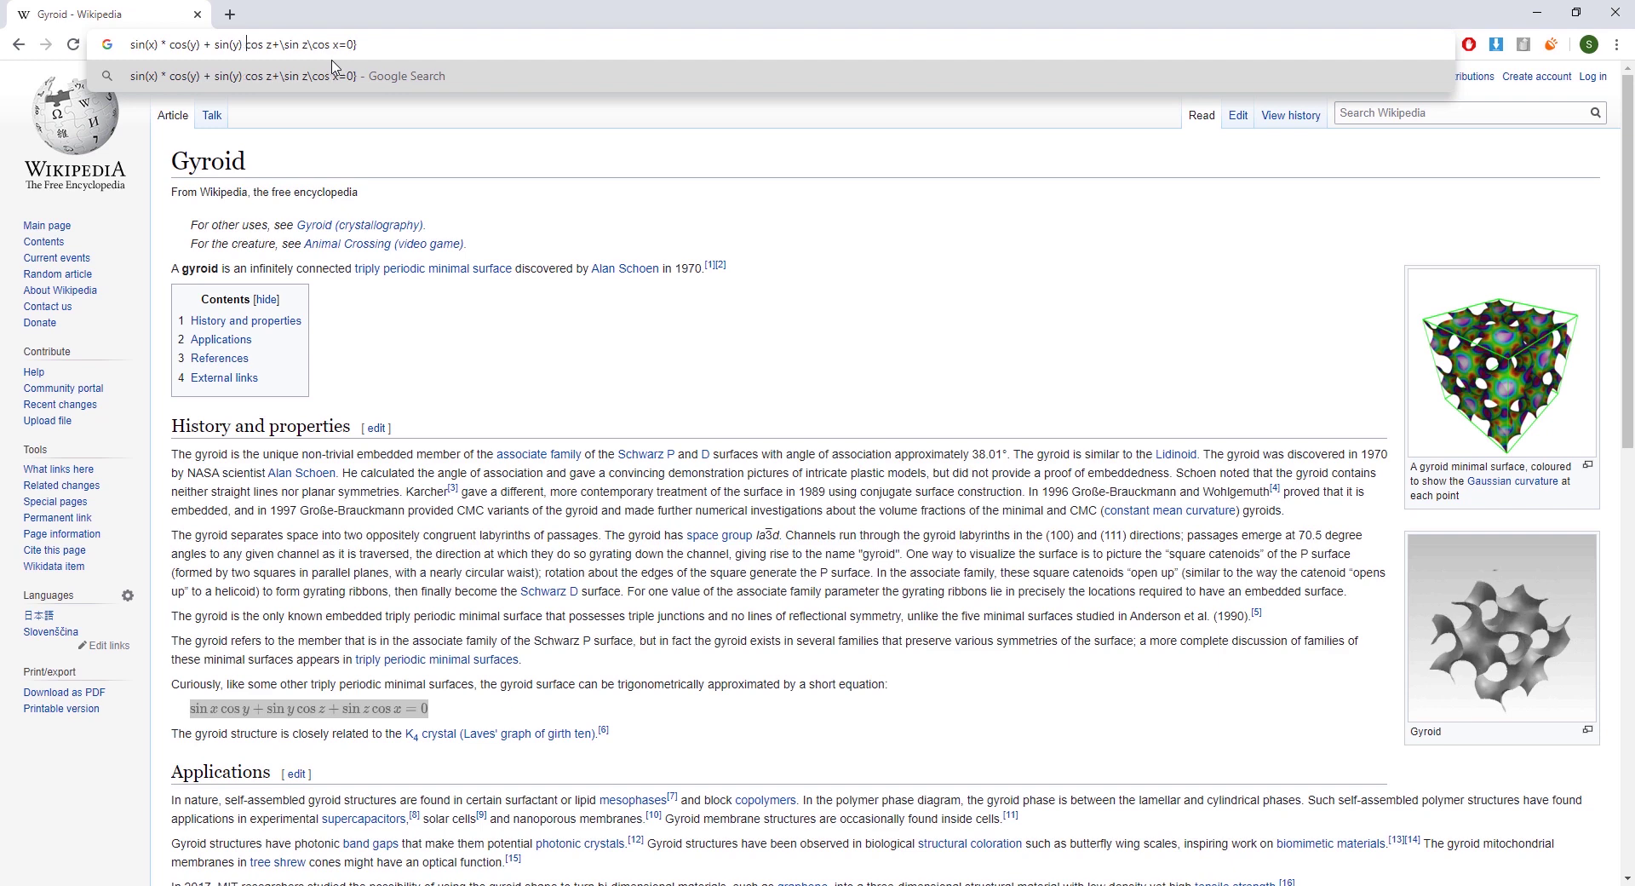
{"action": "type", "text": " *"}
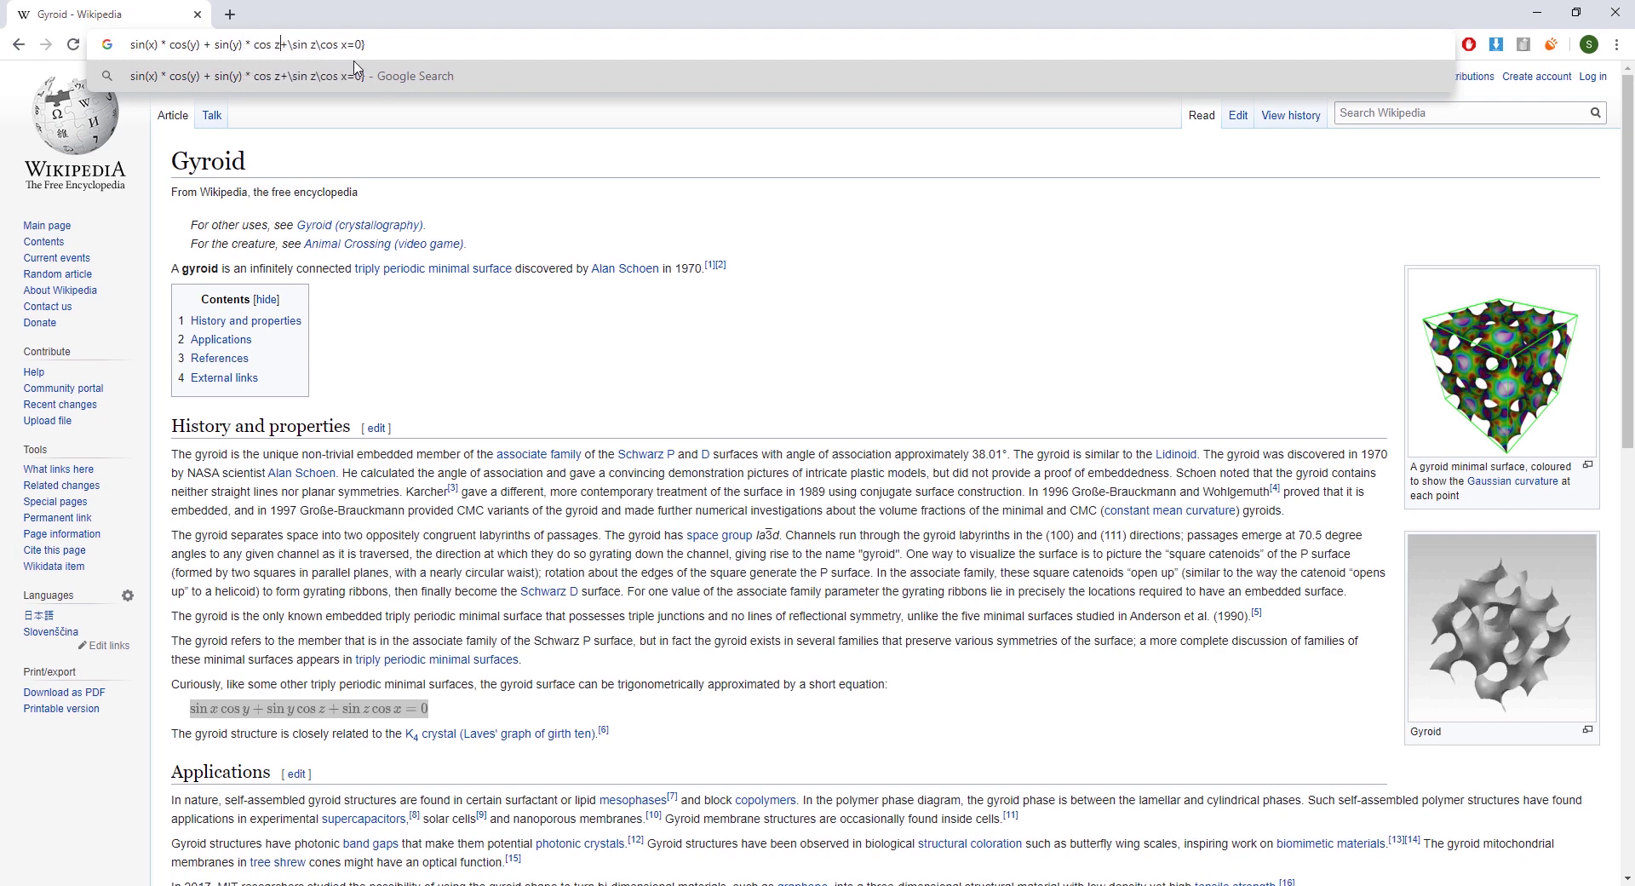
Put the z of the second term in parentheses as "cos(z)" and clear the backslash after the plus sign.
{"action": "key", "text": "Right"}
{"action": "key", "text": "Right"}
{"action": "key", "text": "Right"}
{"action": "key", "text": "Right"}
{"action": "key", "text": "Right"}
{"action": "type", "text": ")"}
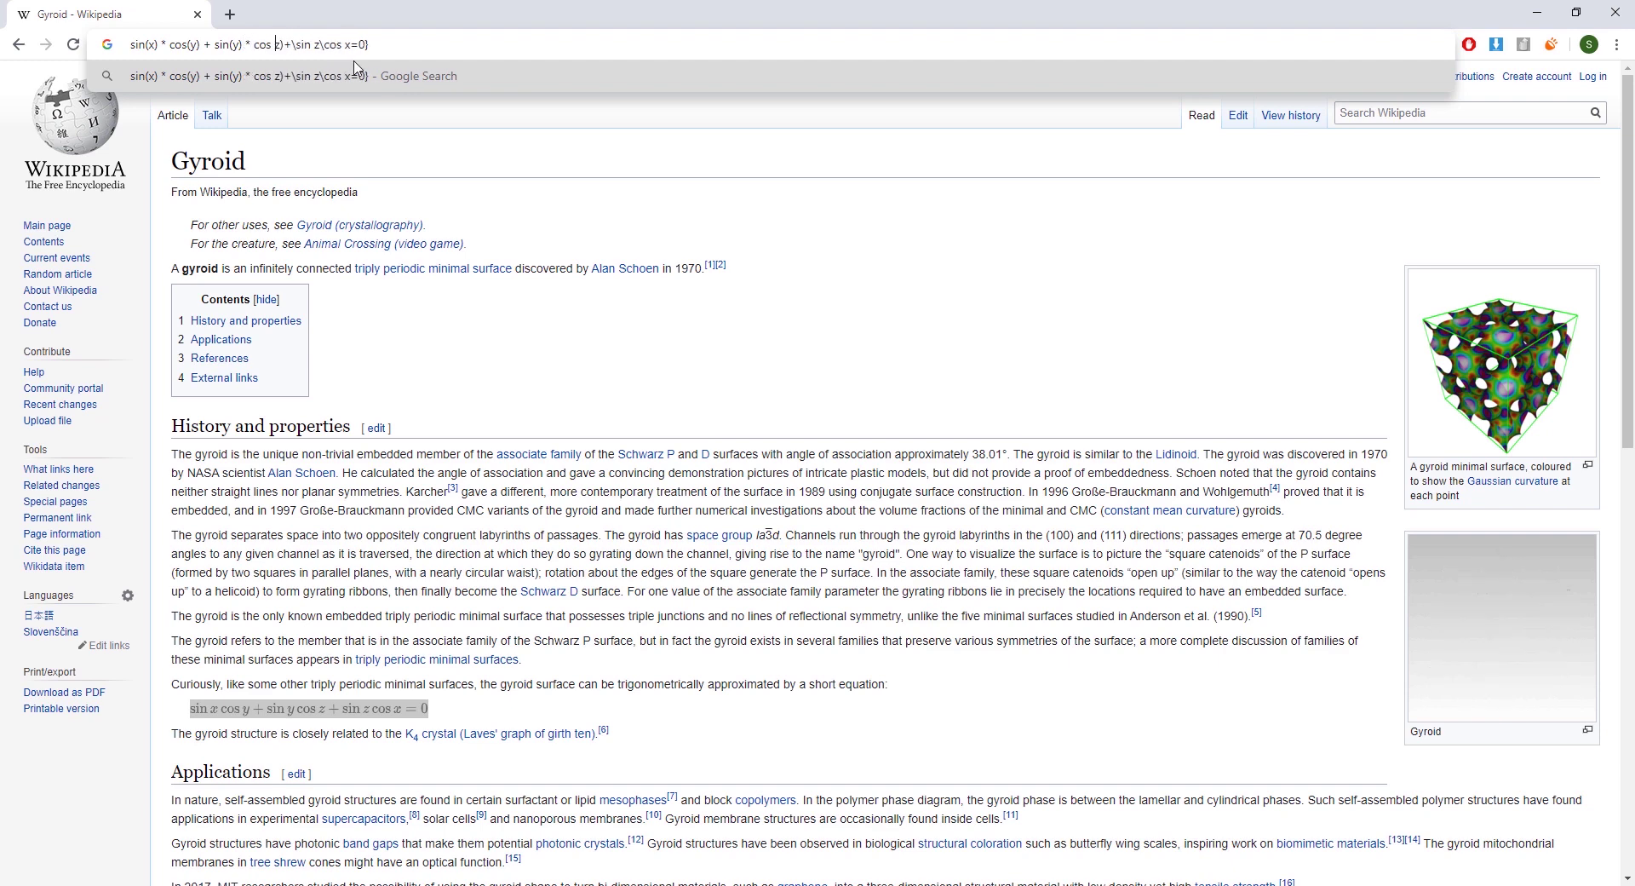
{"action": "key", "text": "BackSpace"}
{"action": "type", "text": "("}
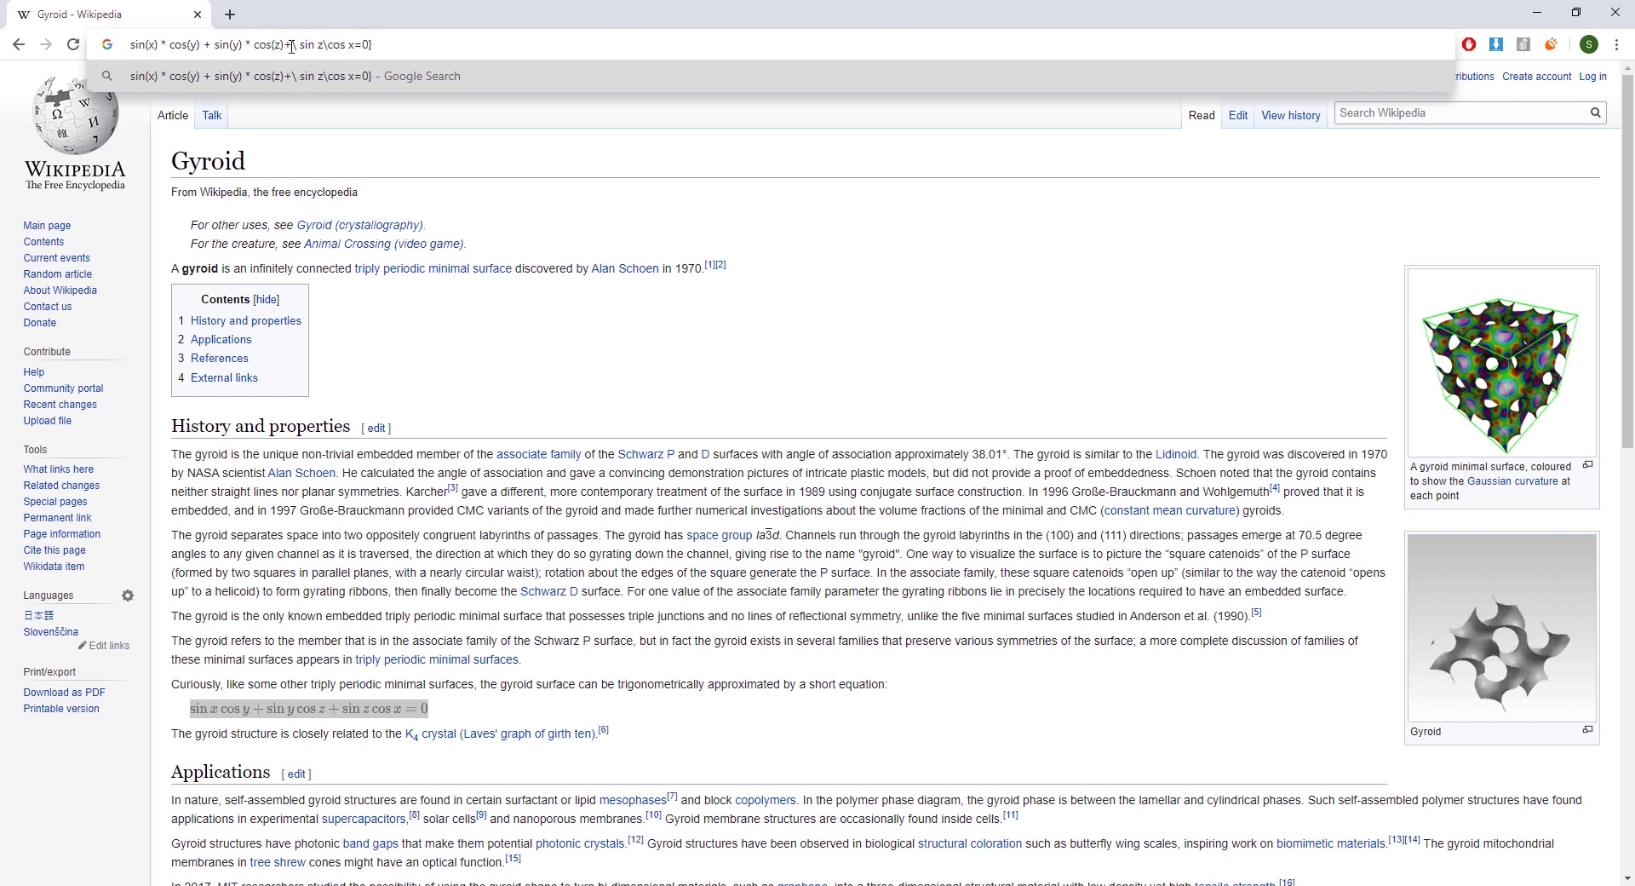
{"action": "key", "text": "BackSpace"}
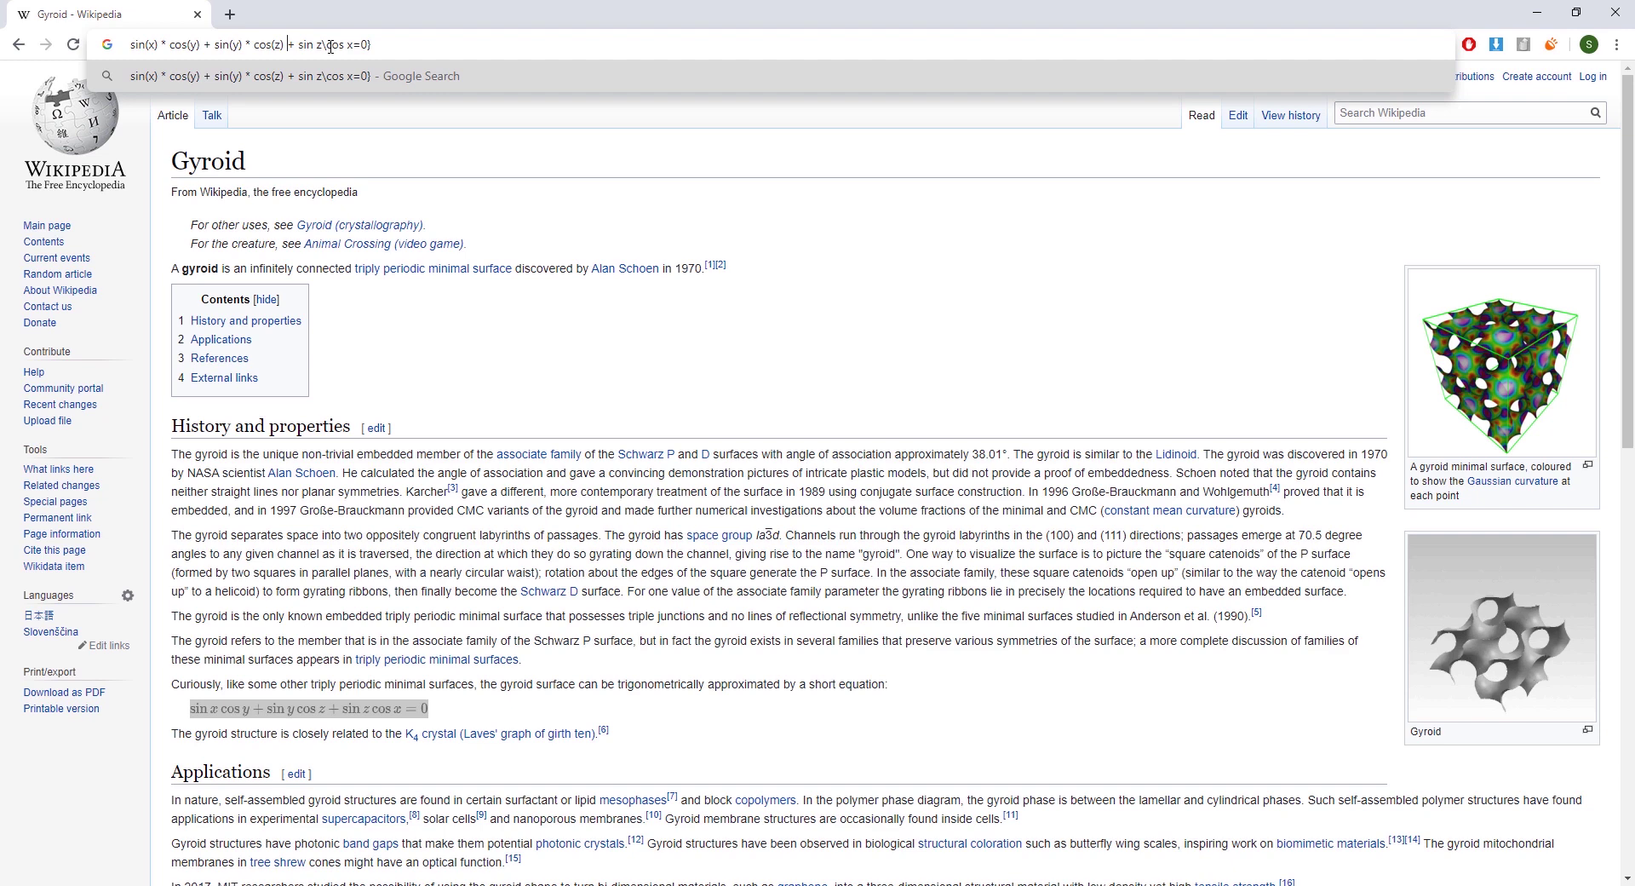
Rewrite the first factor of the third term as "sin(z)" followed by "*".
{"action": "key", "text": "BackSpace"}
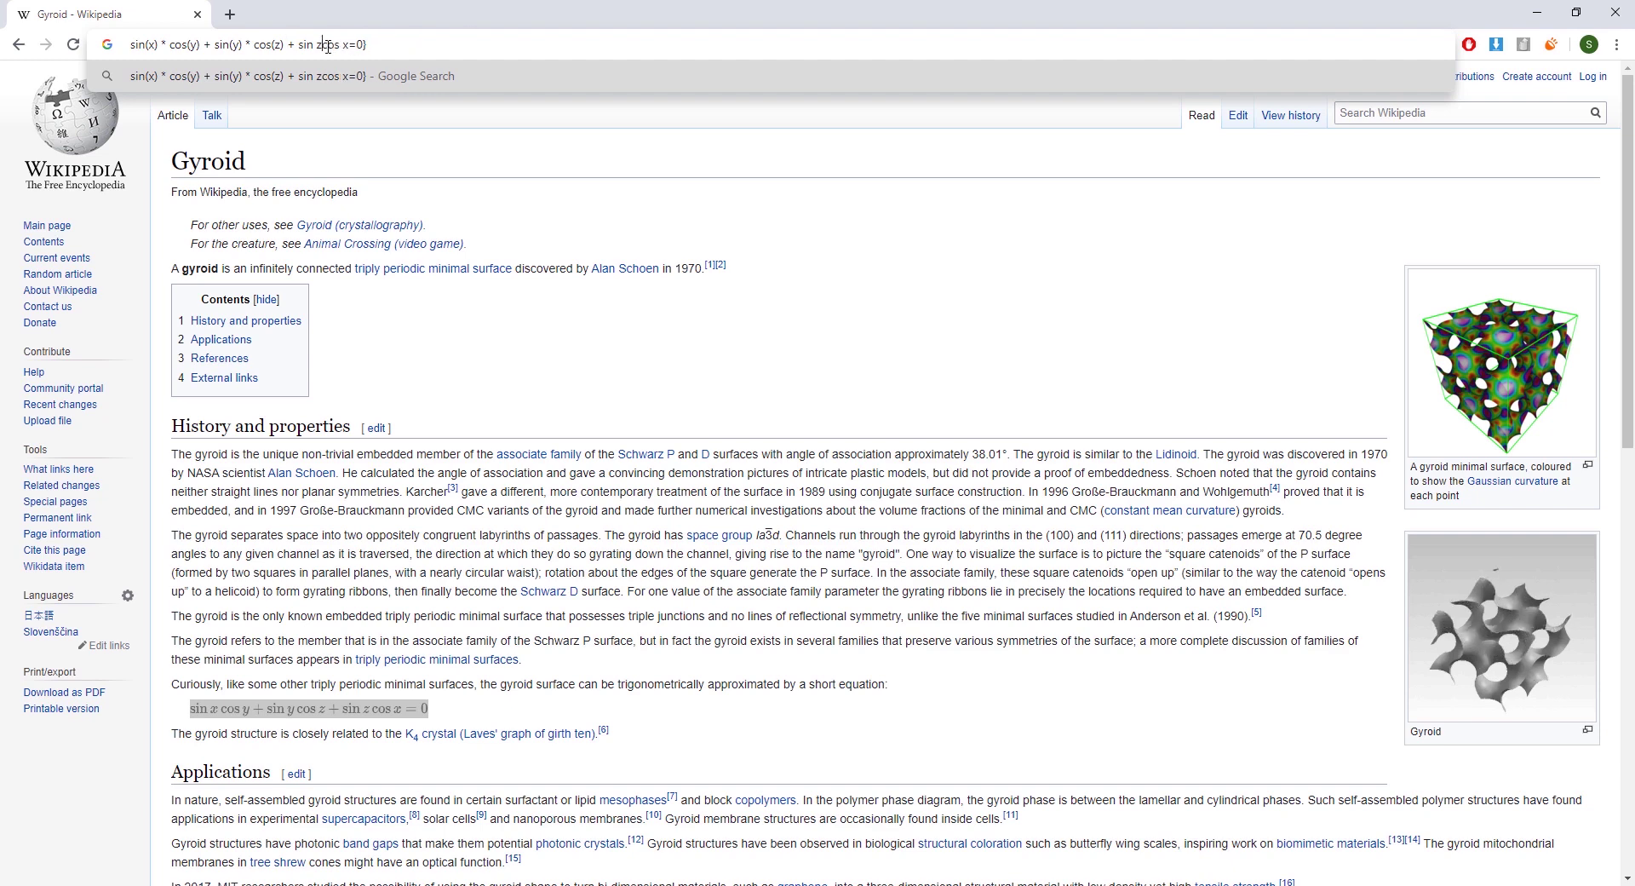
{"action": "type", "text": ")"}
{"action": "key", "text": "Left"}
{"action": "key", "text": "Left"}
{"action": "key", "text": "BackSpace"}
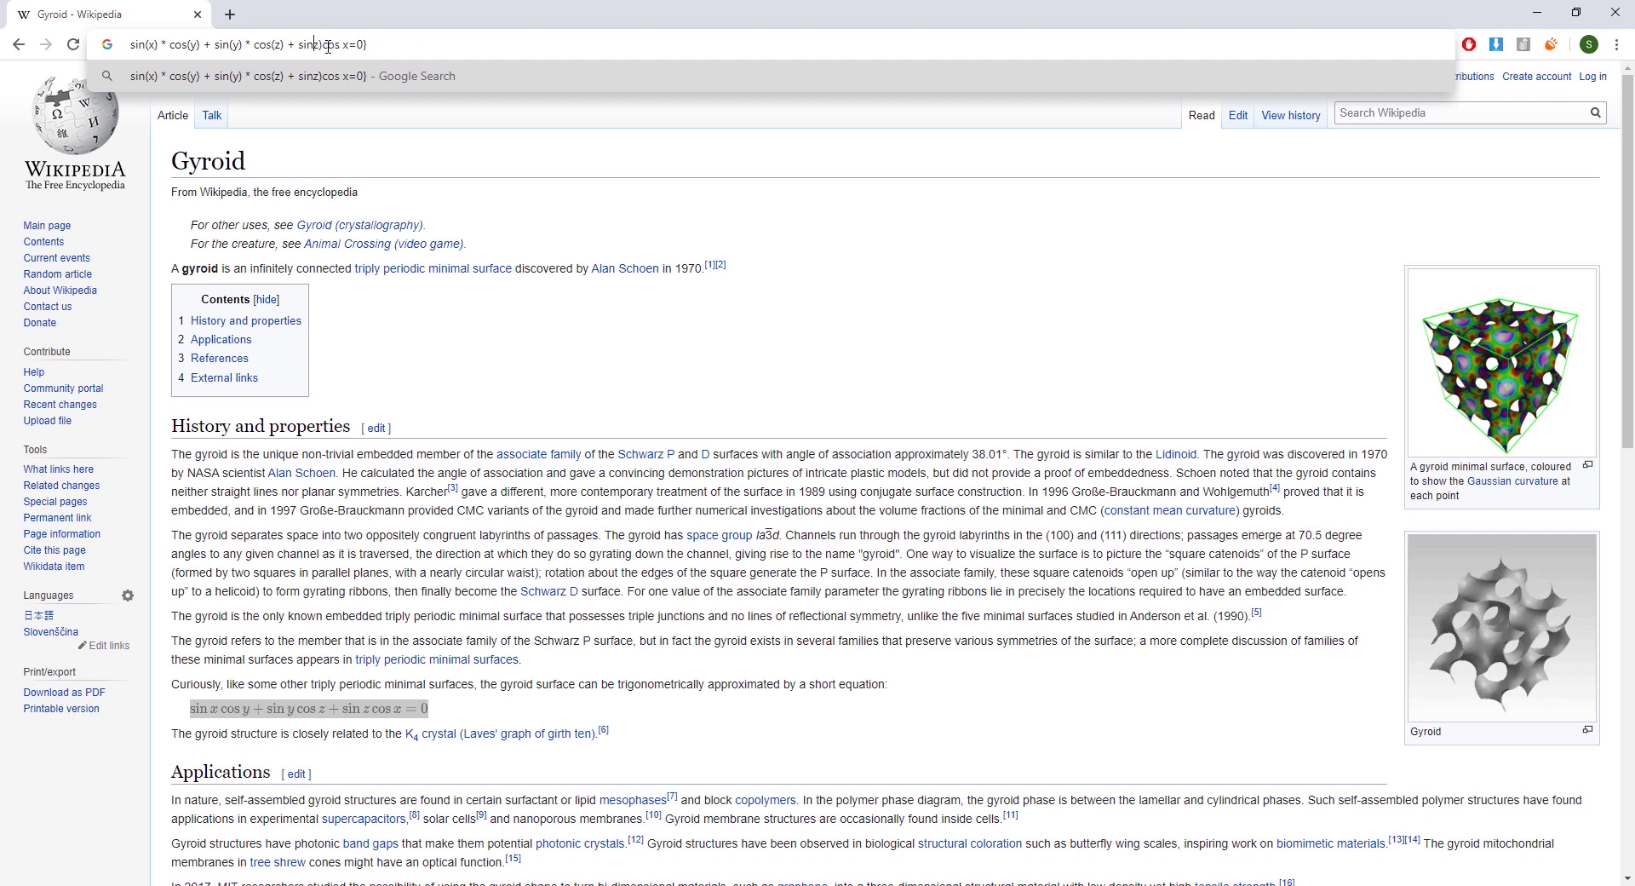
{"action": "type", "text": "("}
{"action": "double_click", "coordinate": [332, 44]}
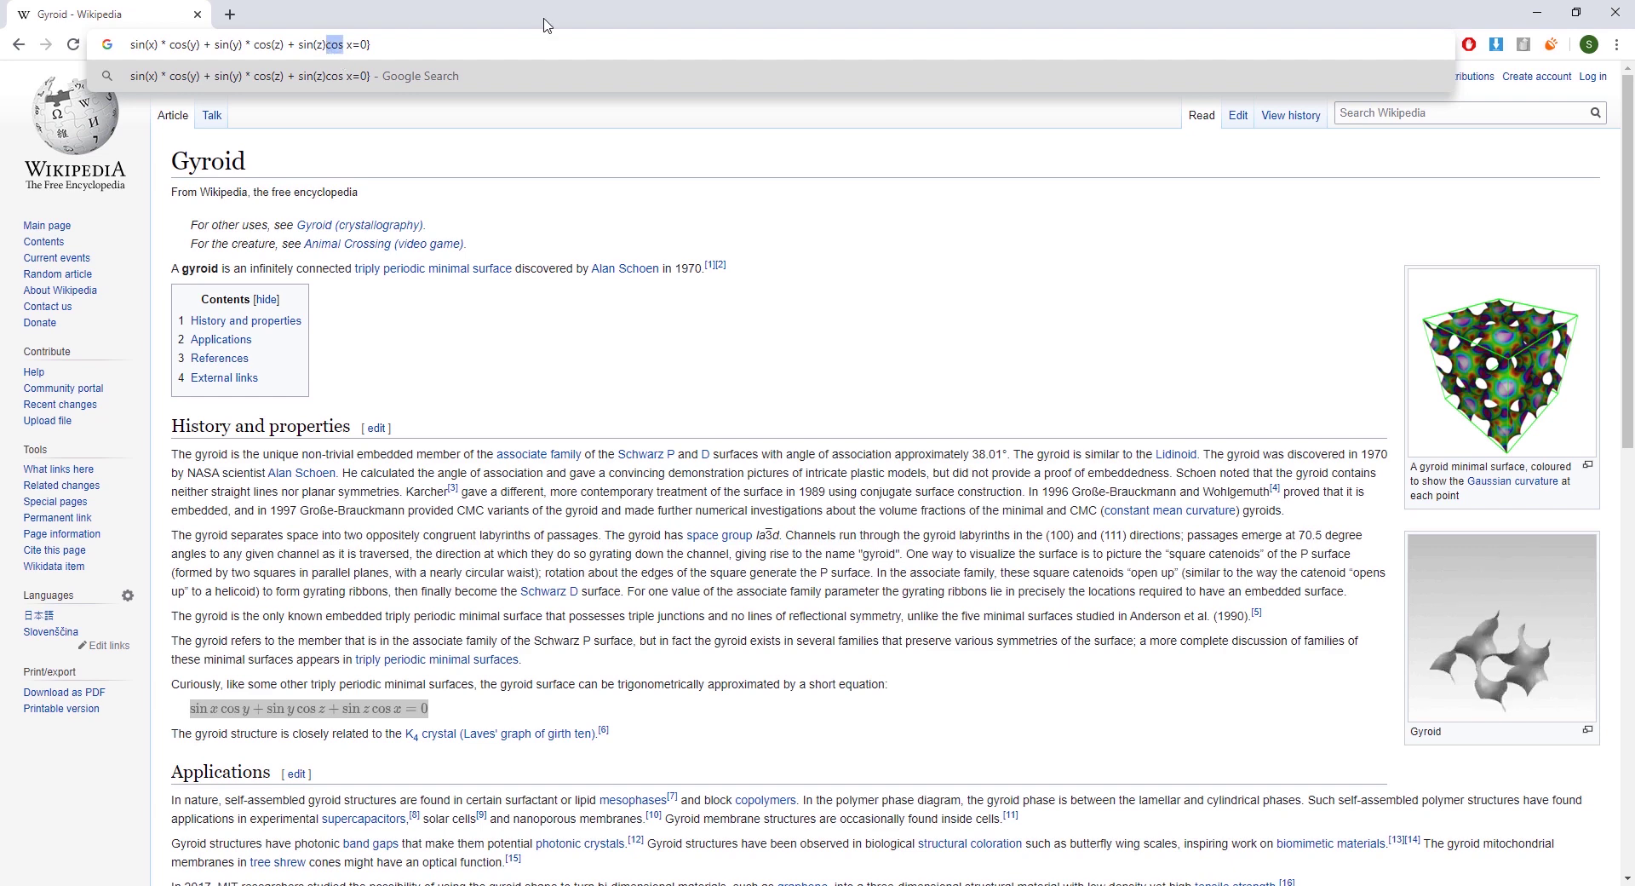
{"action": "key", "text": "Left"}
{"action": "type", "text": "*"}
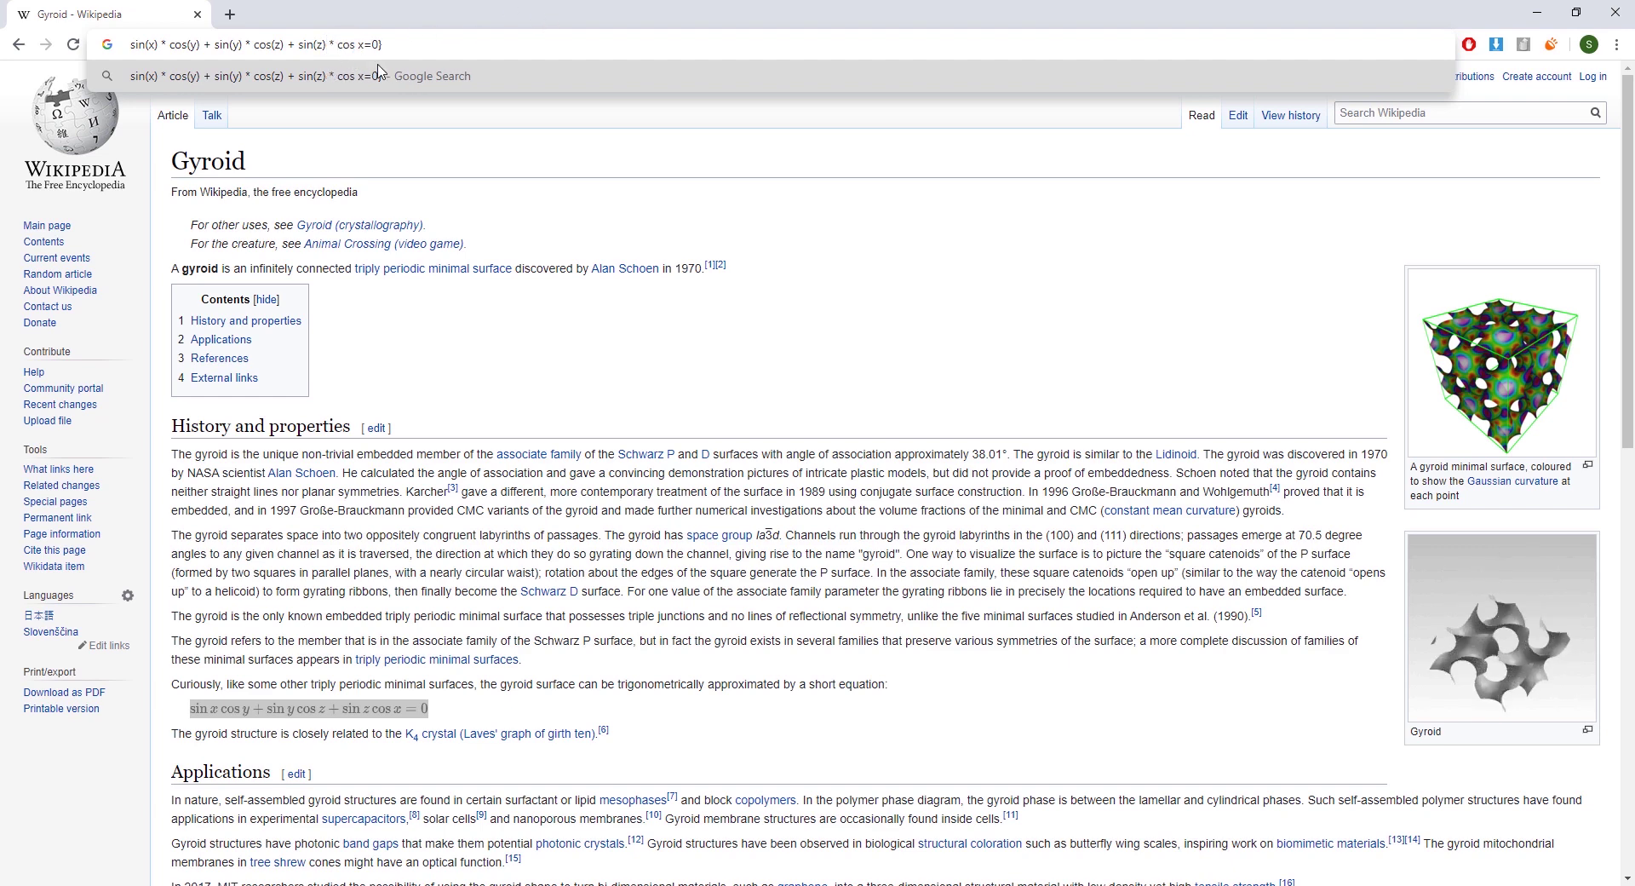
Replace the trailing "x=0}" so that the expression ends with "cos(x)".
{"action": "left_click", "coordinate": [496, 44]}
{"action": "key", "text": "shift+Left"}
{"action": "key", "text": "shift+Left"}
{"action": "key", "text": "shift+Left"}
{"action": "key", "text": "shift+Left"}
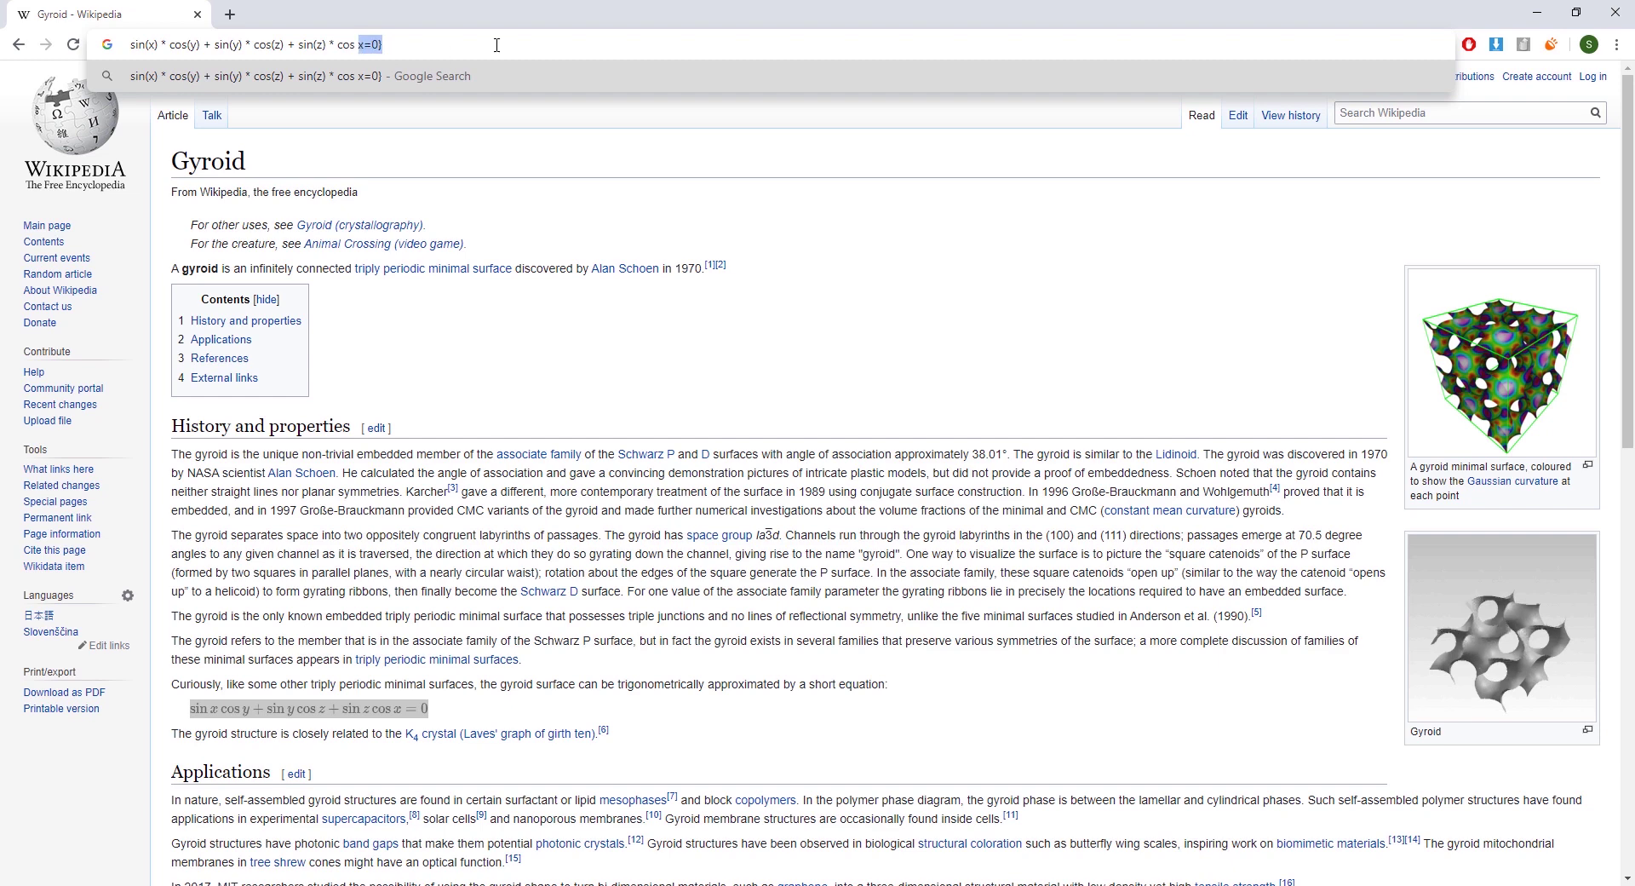
{"action": "key", "text": "BackSpace"}
{"action": "key", "text": "BackSpace"}
{"action": "type", "text": "("}
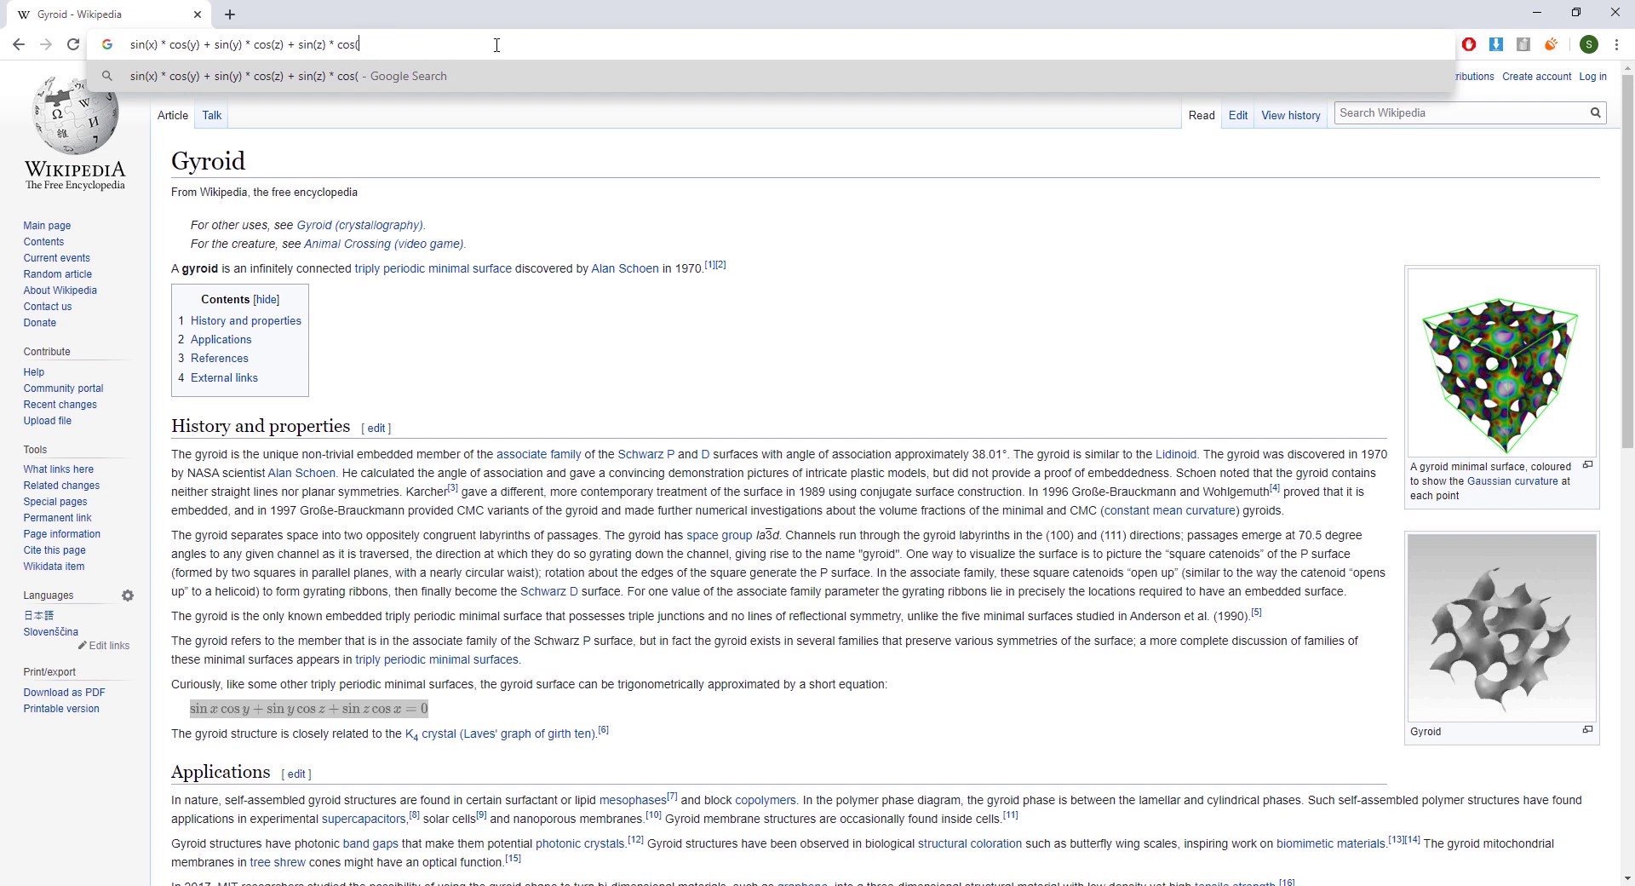
{"action": "type", "text": "0)"}
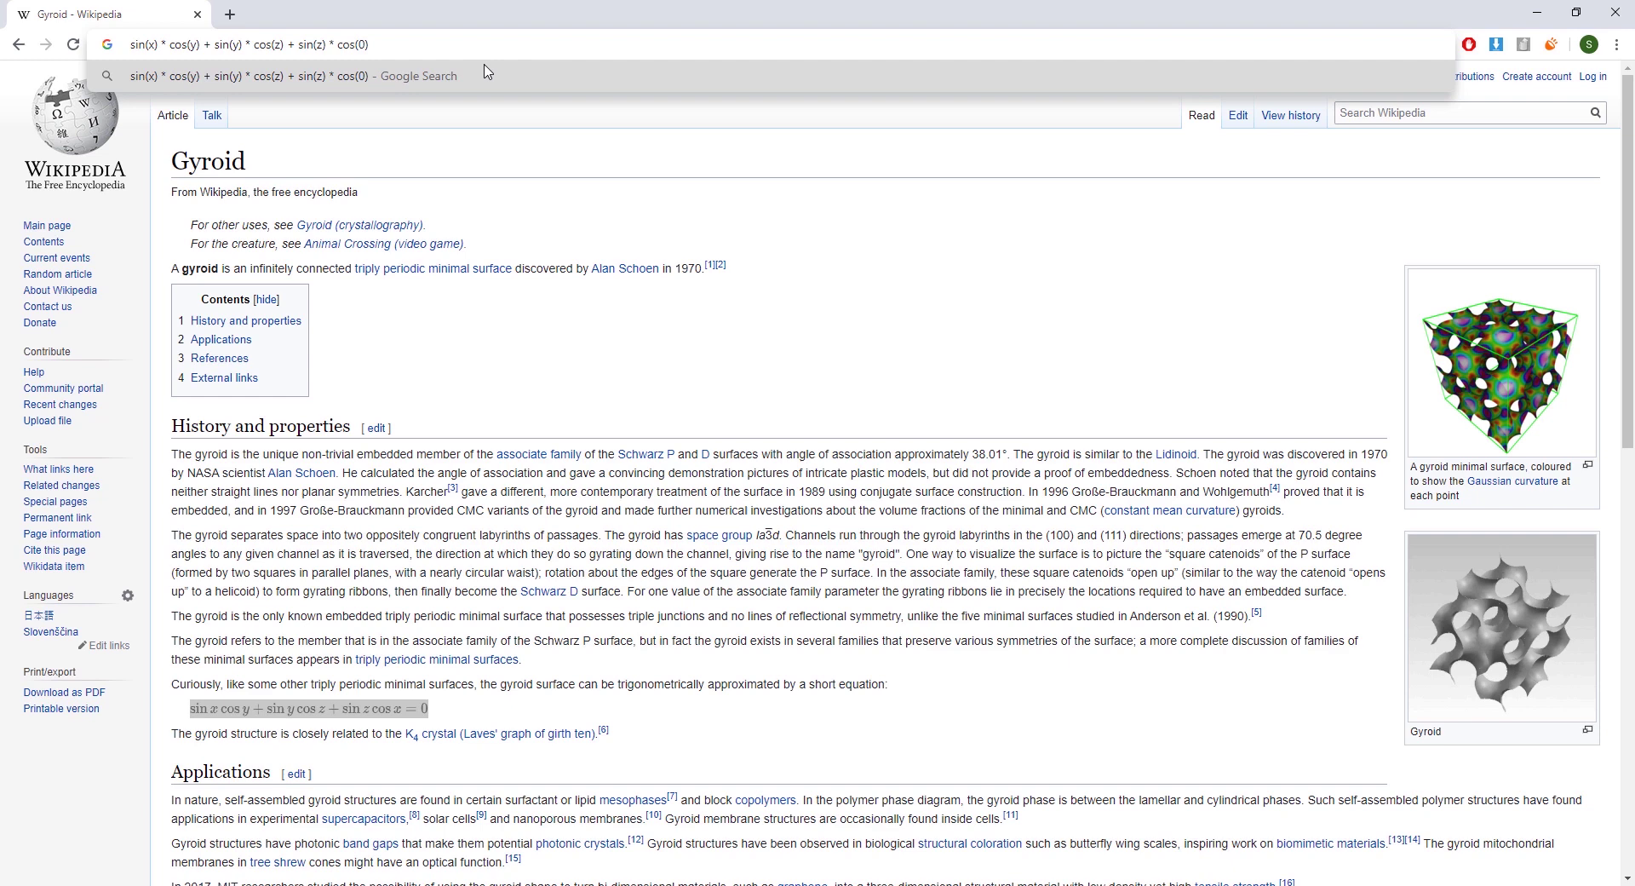
{"action": "key", "text": "BackSpace"}
{"action": "type", "text": "x"}
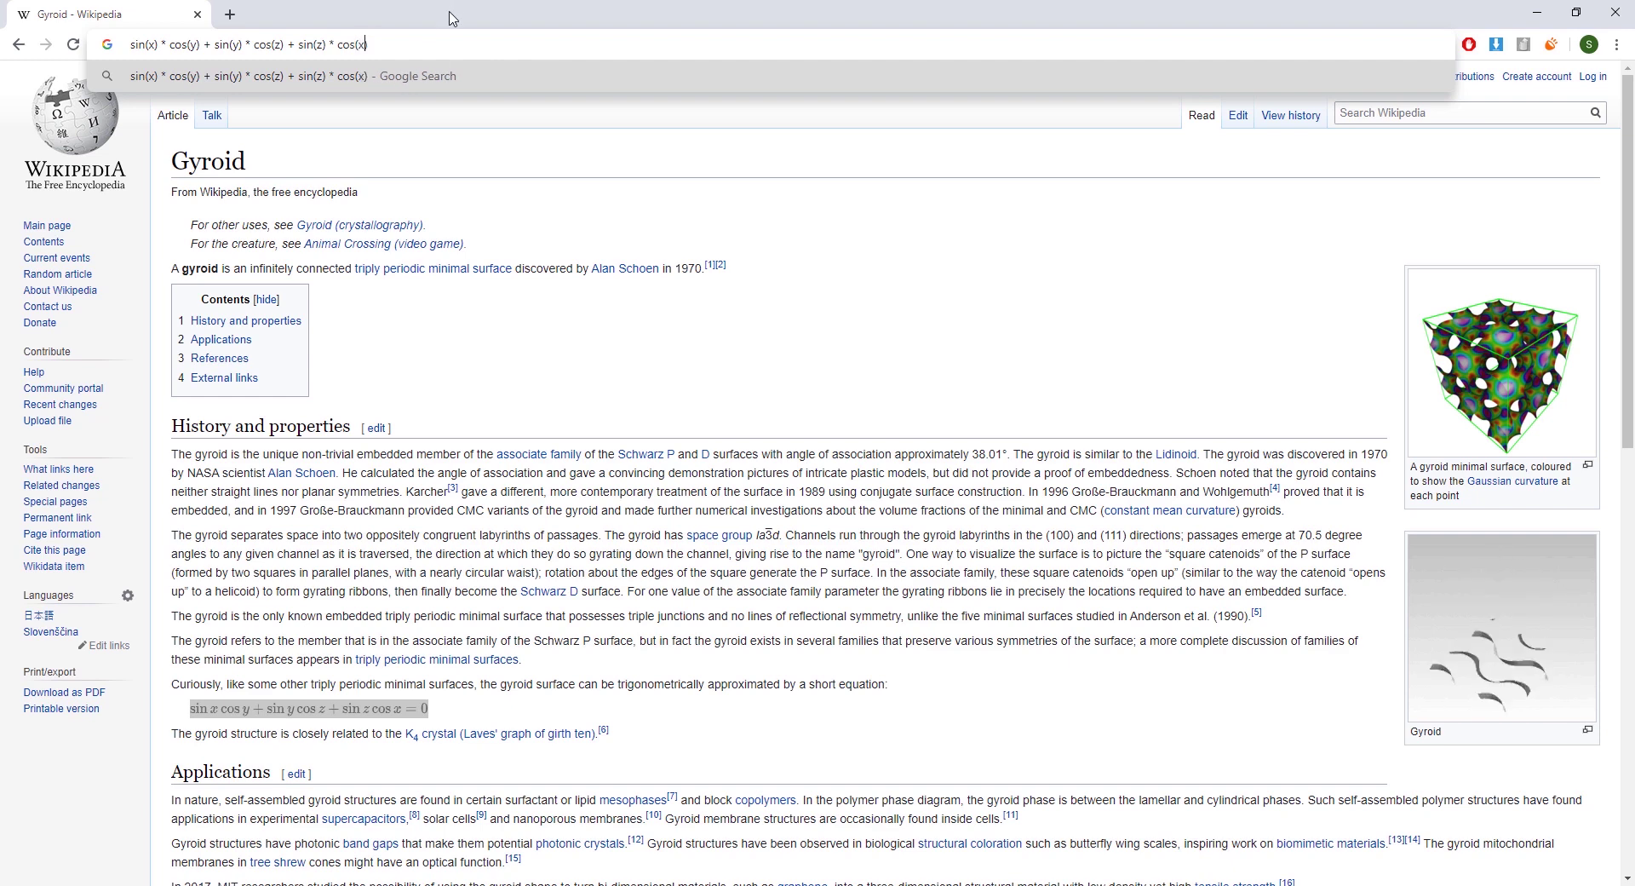
Copy the whole cleaned expression, switch to Grasshopper and paste it into a new Panel on the canvas.
{"action": "key", "text": "ctrl+a"}
{"action": "key", "text": "ctrl+c"}
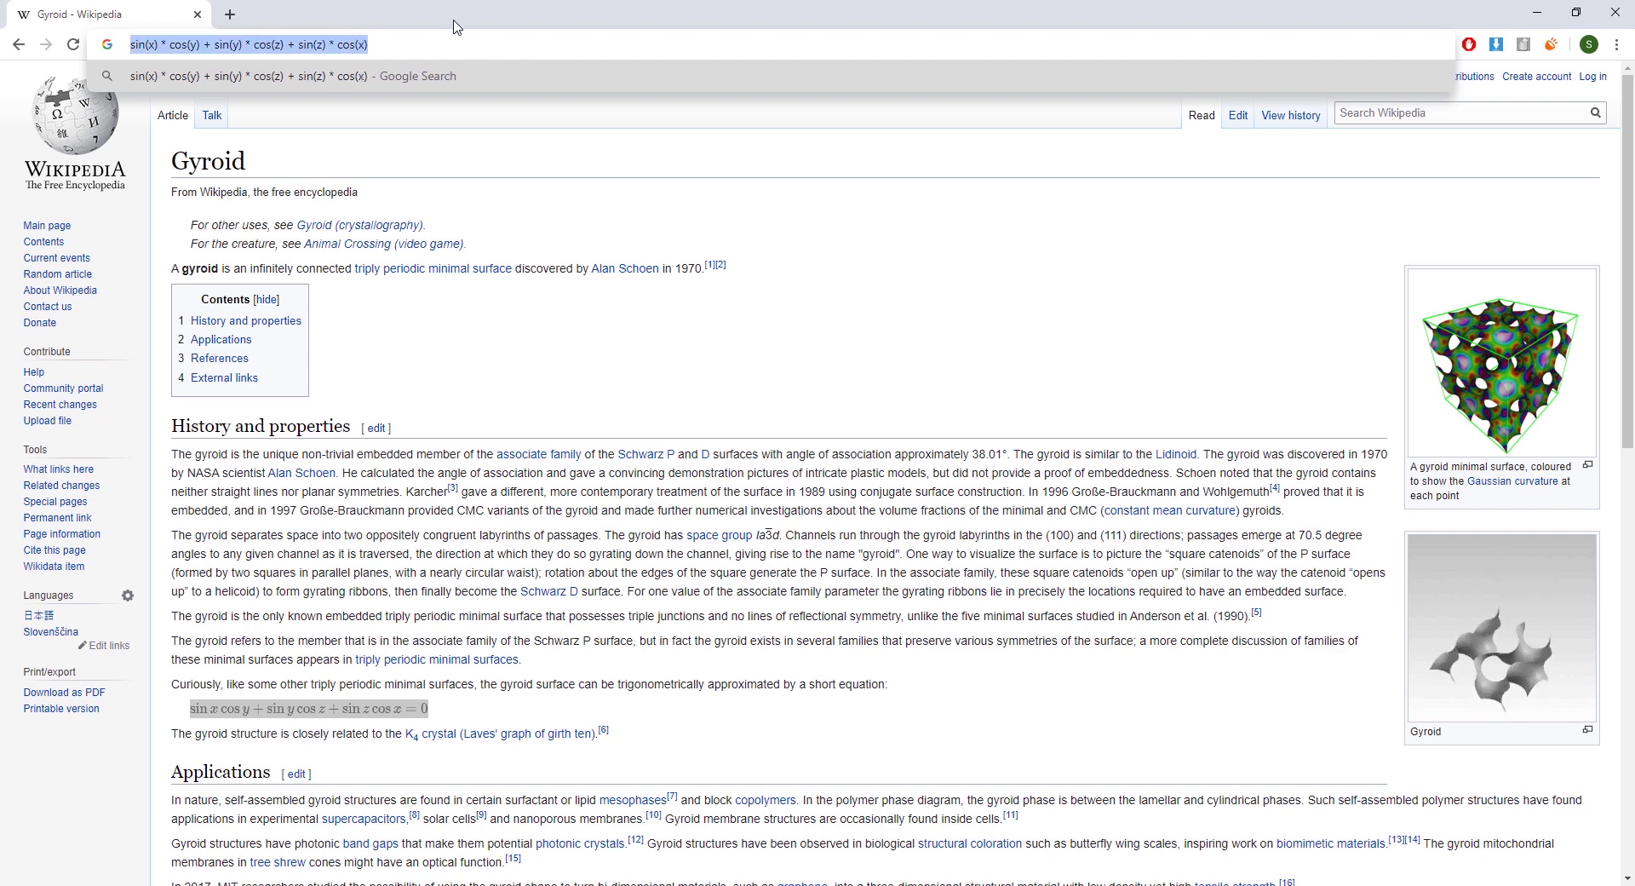
{"action": "left_click", "coordinate": [1537, 12]}
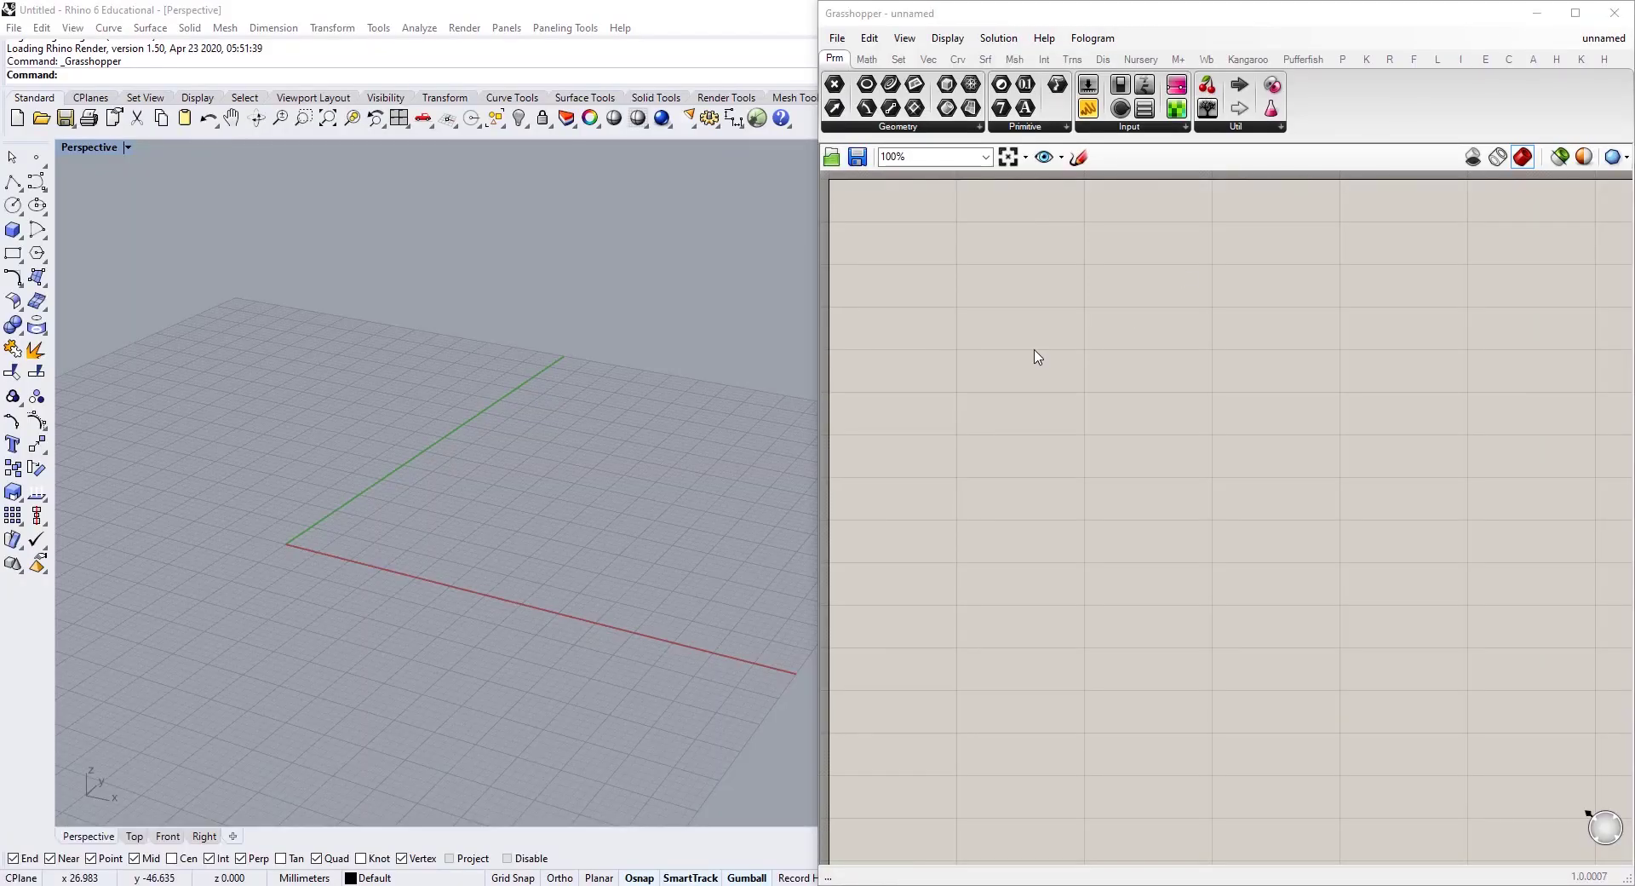
{"action": "left_click", "coordinate": [1087, 113]}
{"action": "left_click", "coordinate": [1053, 438]}
{"action": "double_click", "coordinate": [1055, 440]}
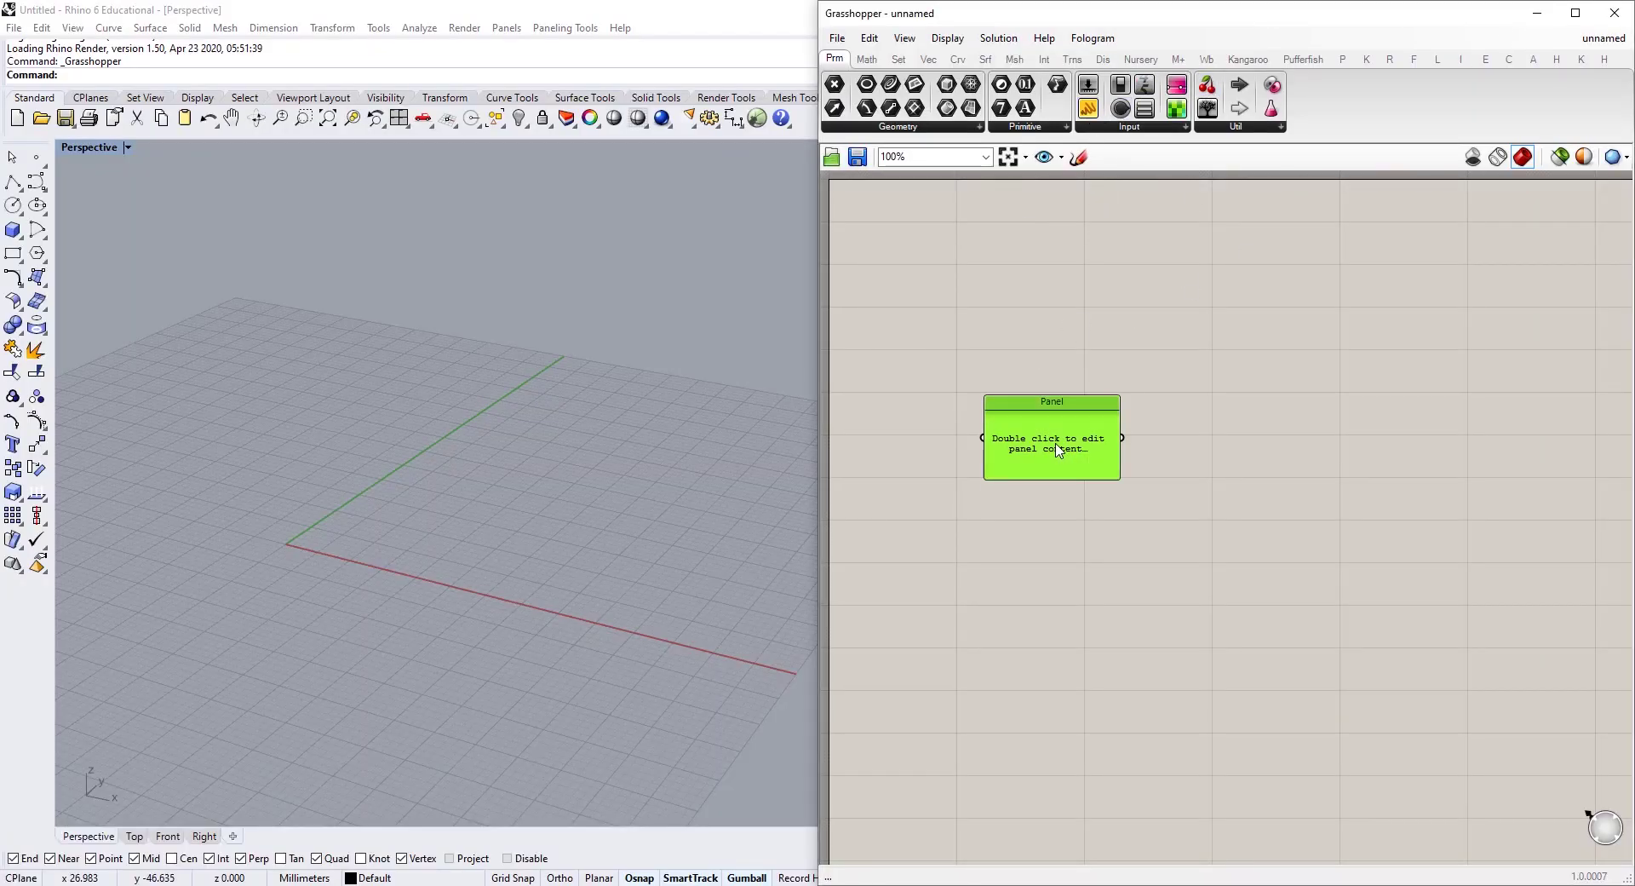
{"action": "key", "text": "ctrl+v"}
{"action": "left_click", "coordinate": [1173, 438]}
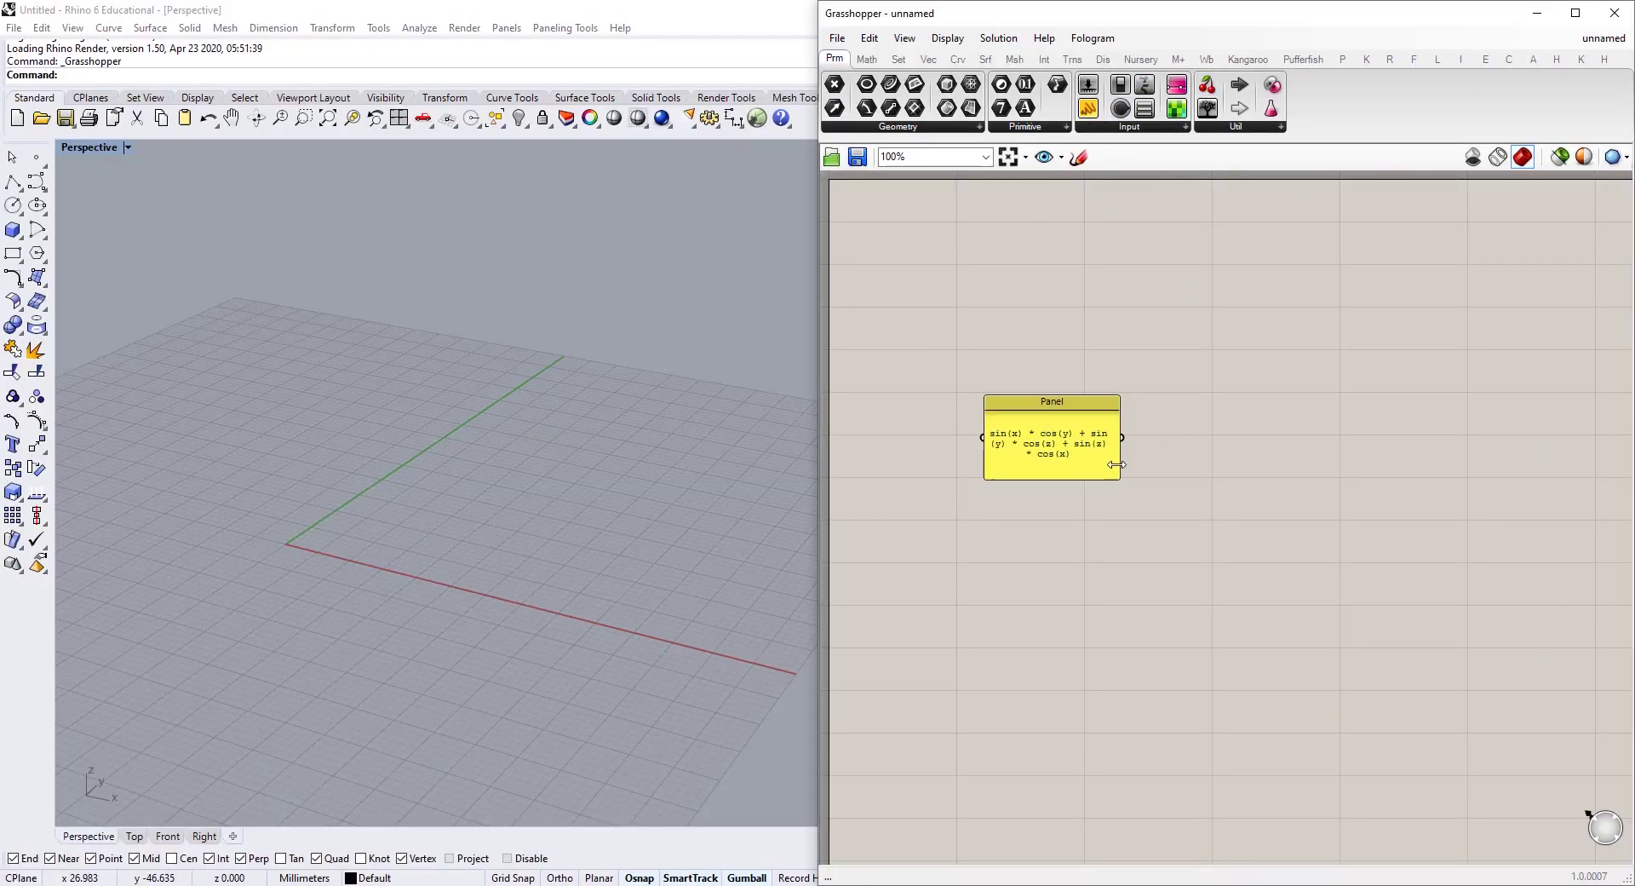
Widen the expression panel and move it to the upper part of the canvas.
{"action": "left_click_drag", "start_coordinate": [1121, 465], "coordinate": [1140, 423]}
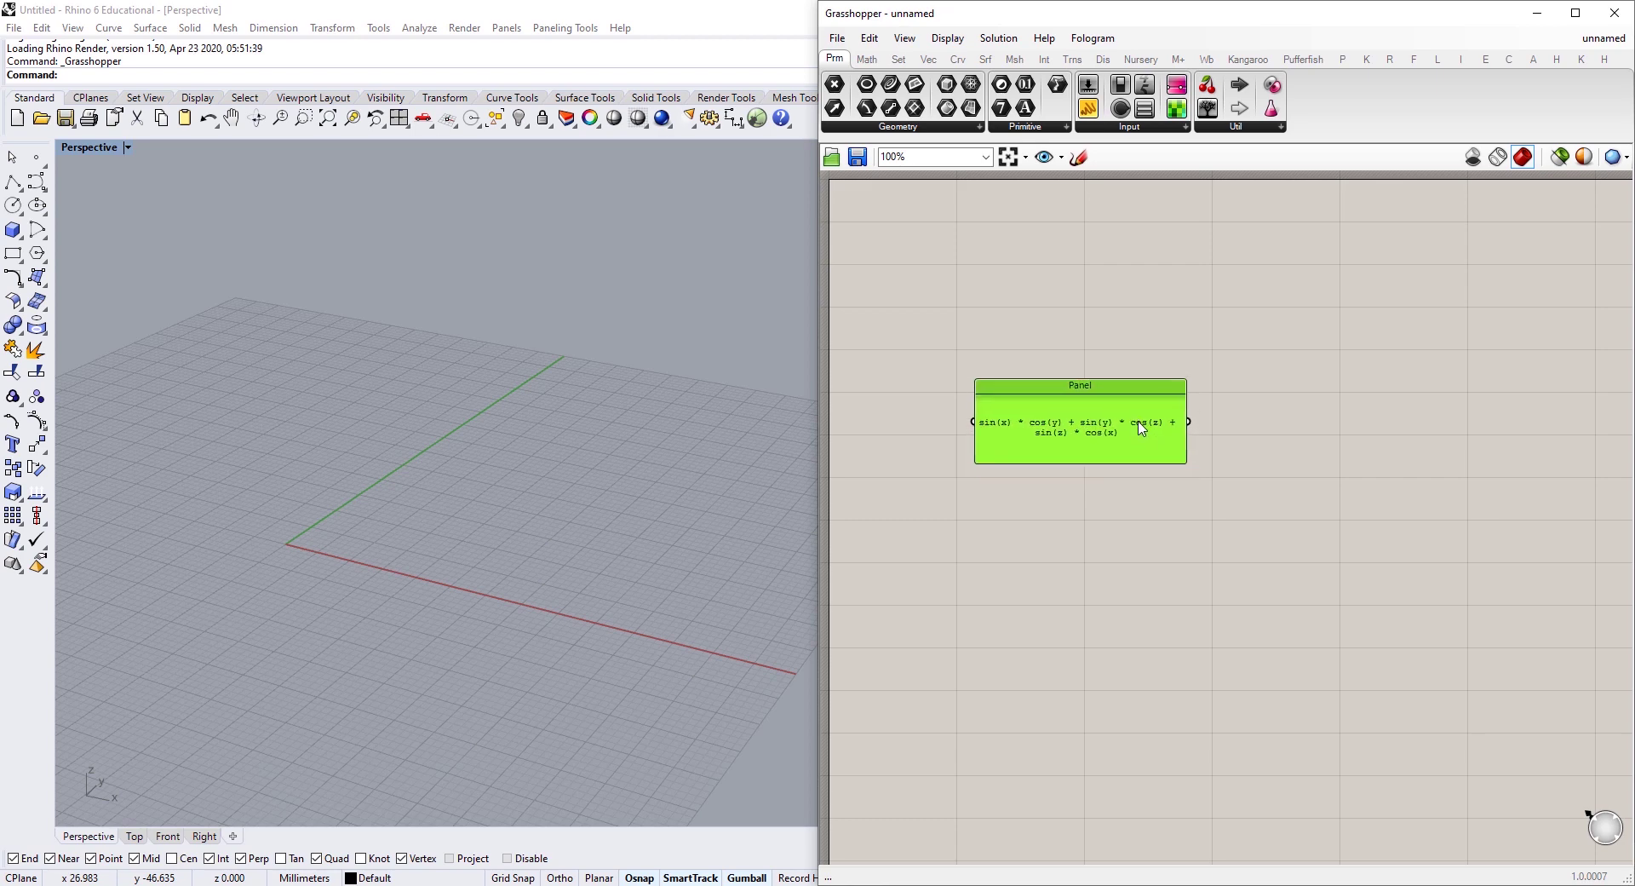
{"action": "right_click_drag", "start_coordinate": [1057, 487], "coordinate": [944, 464]}
{"action": "left_click_drag", "start_coordinate": [980, 414], "coordinate": [1177, 350]}
Add a Point parameter below the panel and set it to a single point at the origin by entering 0.
{"action": "right_click_drag", "start_coordinate": [1065, 437], "coordinate": [1185, 451]}
{"action": "left_click_drag", "start_coordinate": [834, 108], "coordinate": [1061, 477]}
{"action": "right_click", "coordinate": [1061, 475]}
{"action": "left_click", "coordinate": [1150, 711]}
{"action": "type", "text": "0"}
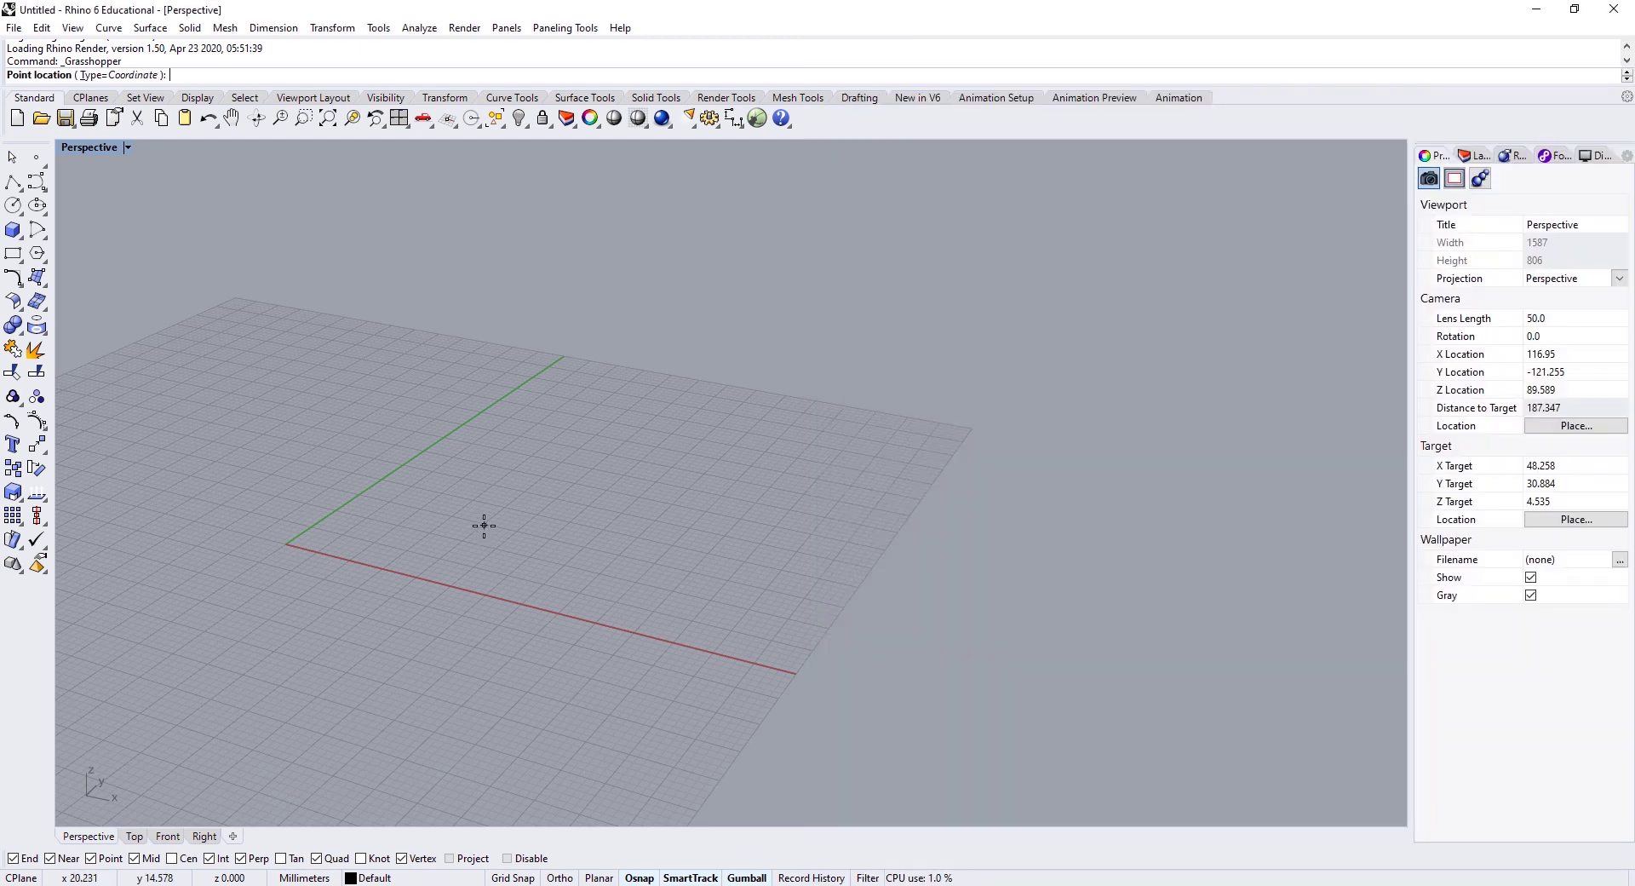
{"action": "key", "text": "Return"}
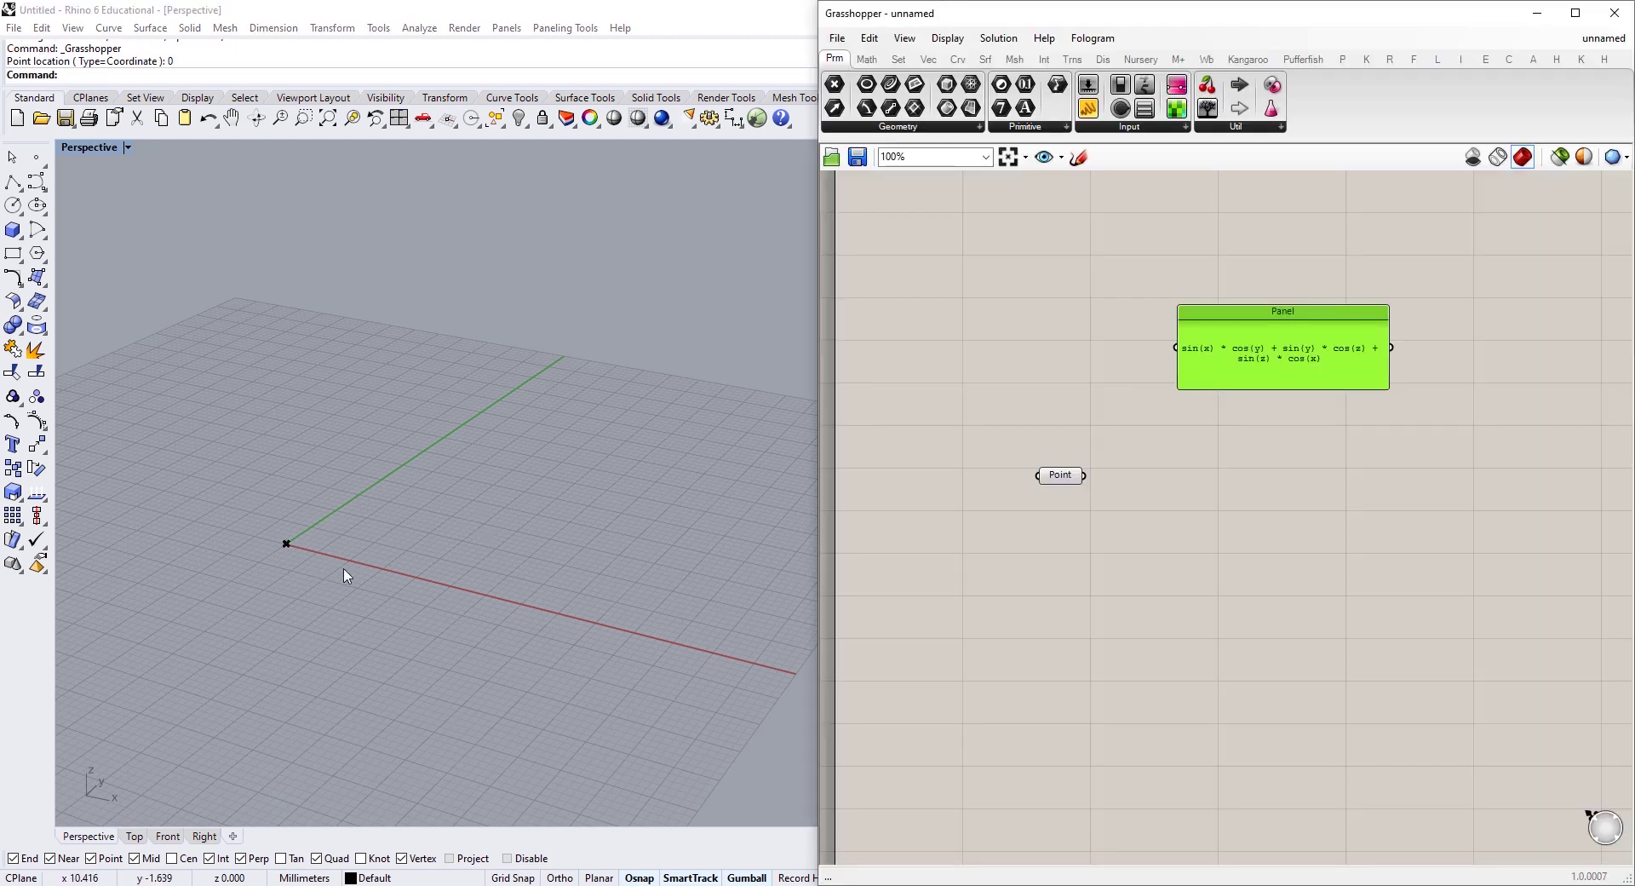
{"action": "right_click_drag", "start_coordinate": [357, 571], "coordinate": [528, 546]}
{"action": "left_click_drag", "start_coordinate": [1058, 476], "coordinate": [1038, 510]}
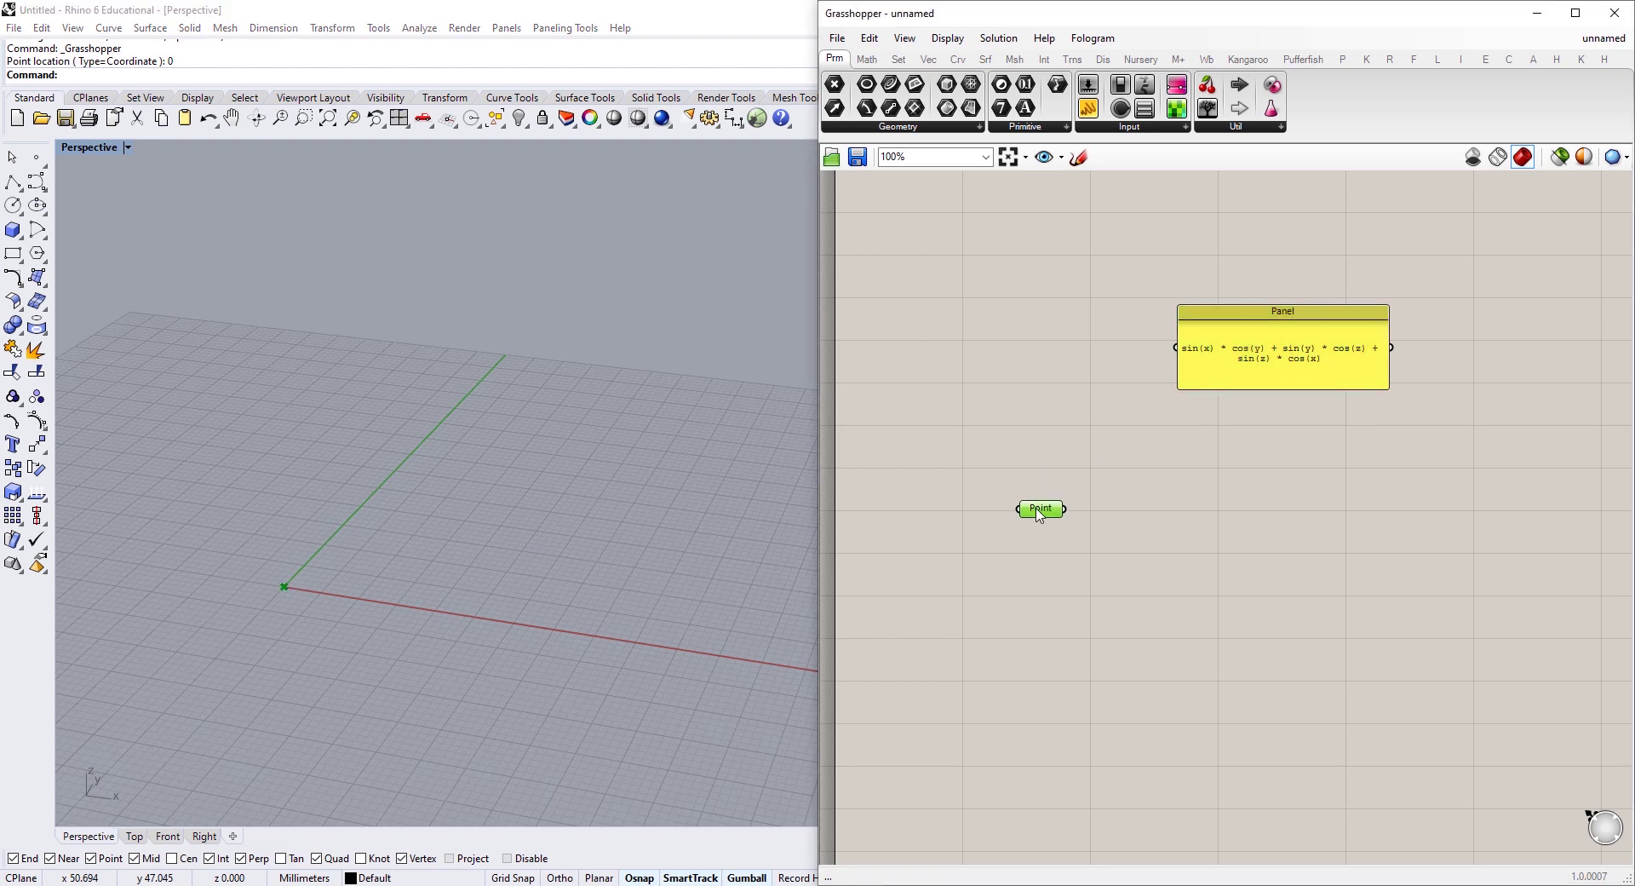
Add a Box Array component from the "box array" search and place it beside the Point parameter.
{"action": "right_click_drag", "start_coordinate": [1139, 569], "coordinate": [1076, 535]}
{"action": "double_click", "coordinate": [1075, 535]}
{"action": "type", "text": "box"}
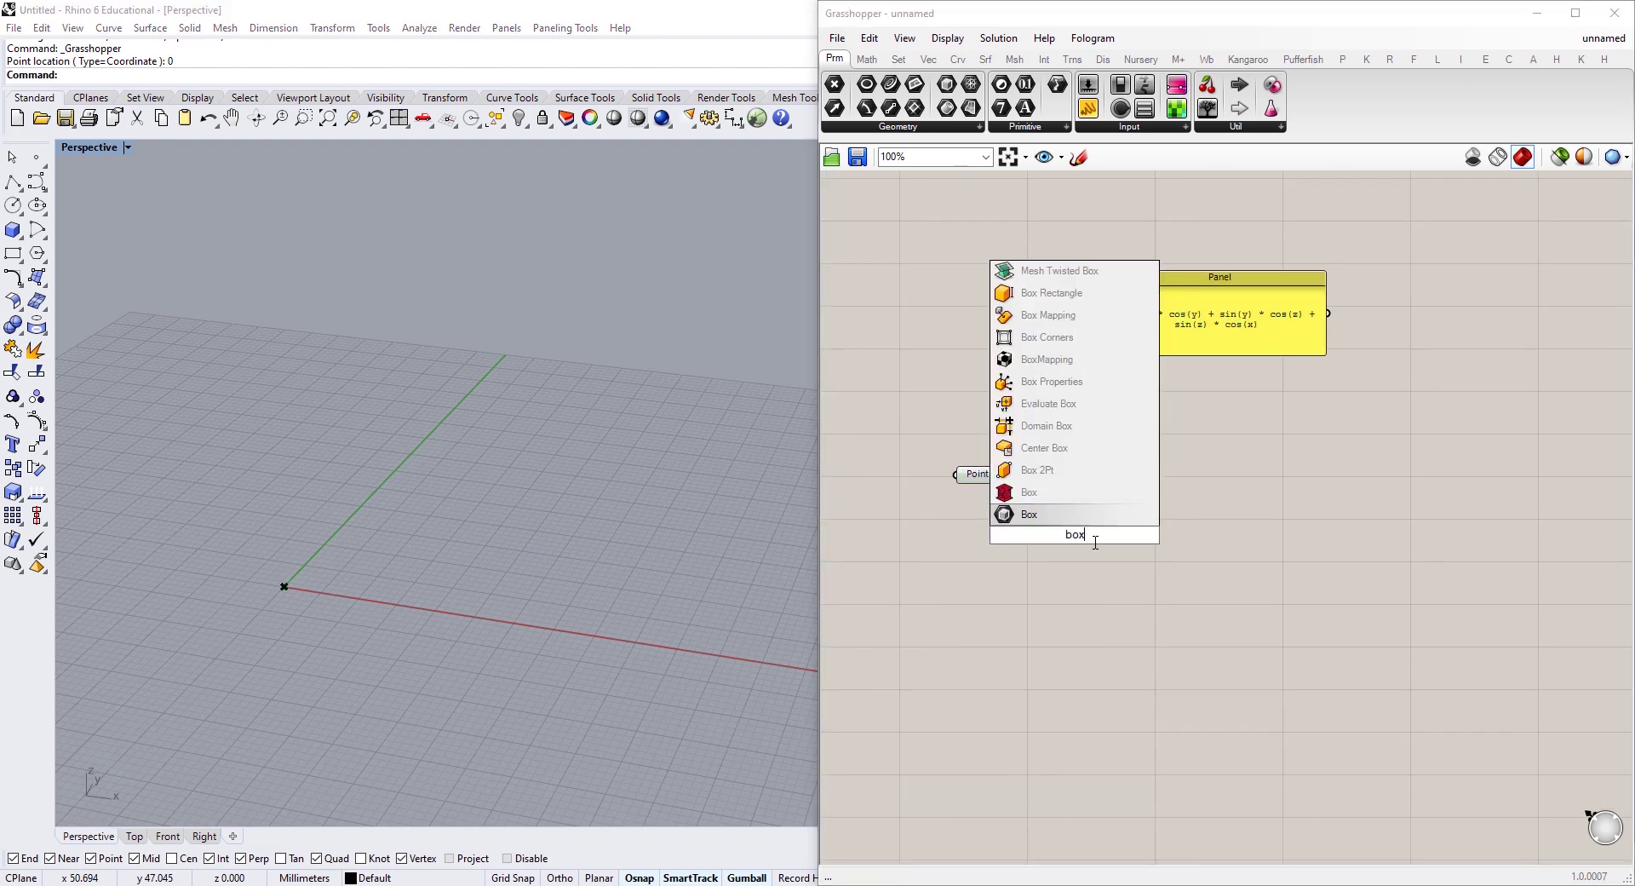
{"action": "scroll", "coordinate": [1077, 479], "scroll_direction": "down", "scroll_amount": 3}
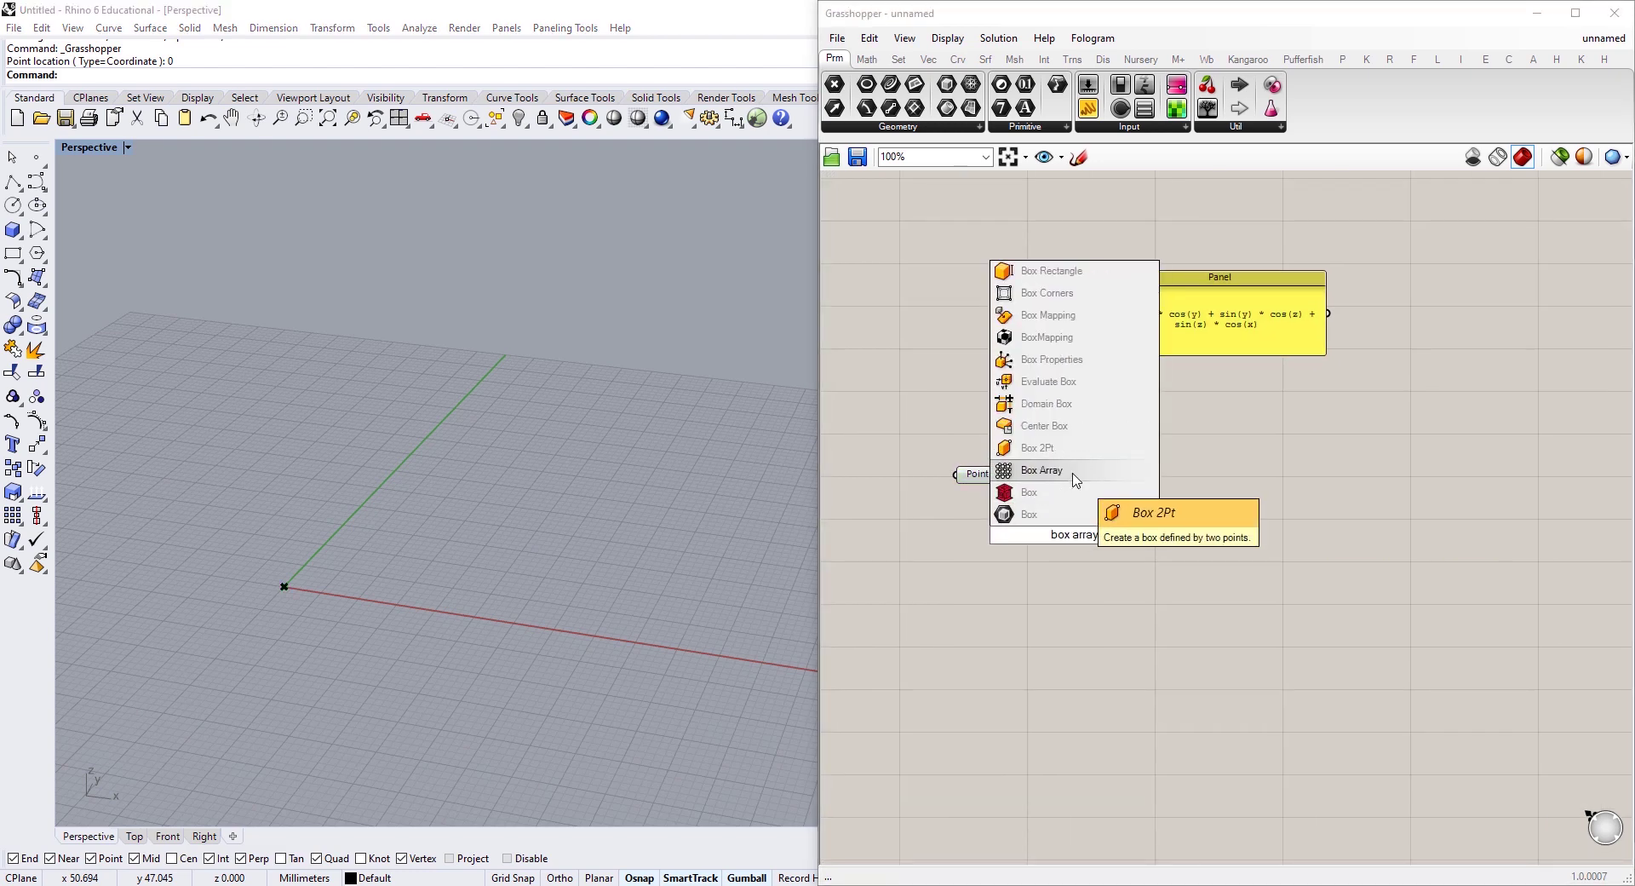
{"action": "left_click", "coordinate": [1071, 515]}
{"action": "left_click_drag", "start_coordinate": [1072, 518], "coordinate": [1117, 502]}
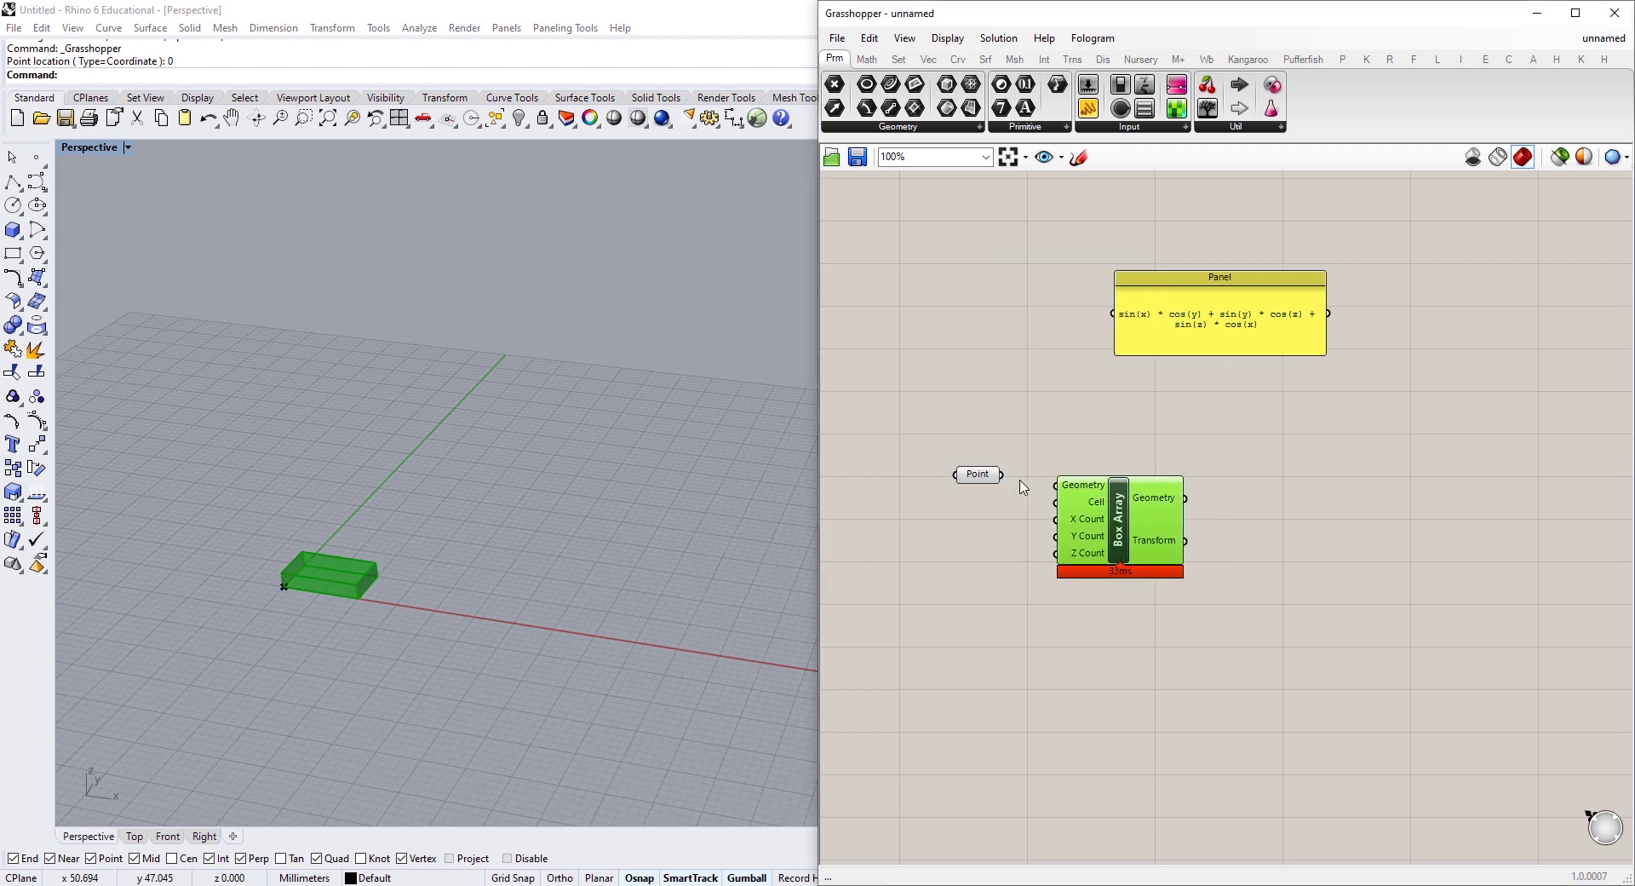
Connect the Point to Box Array's Geometry input and set its Cell to a 1 × 1 × 1 box with its first corner at 0.
{"action": "left_click_drag", "start_coordinate": [1001, 474], "coordinate": [1056, 485]}
{"action": "right_click", "coordinate": [1092, 509]}
{"action": "left_click", "coordinate": [1172, 677]}
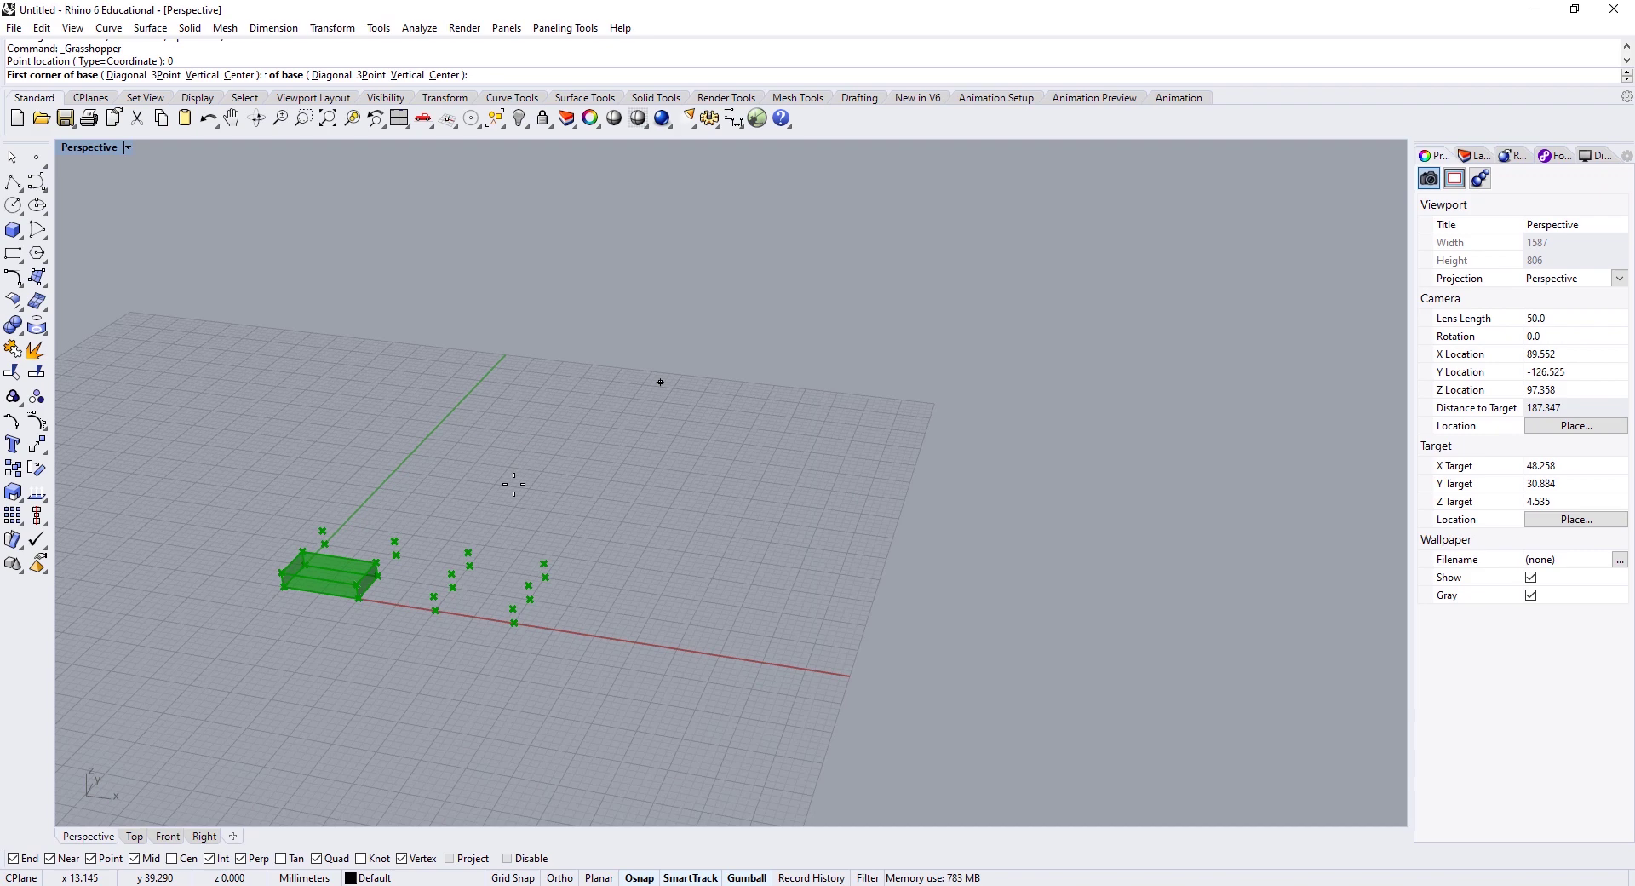
{"action": "right_click_drag", "start_coordinate": [515, 482], "coordinate": [895, 386]}
{"action": "type", "text": "0"}
{"action": "key", "text": "Return"}
{"action": "scroll", "coordinate": [733, 494], "scroll_direction": "up", "scroll_amount": 3}
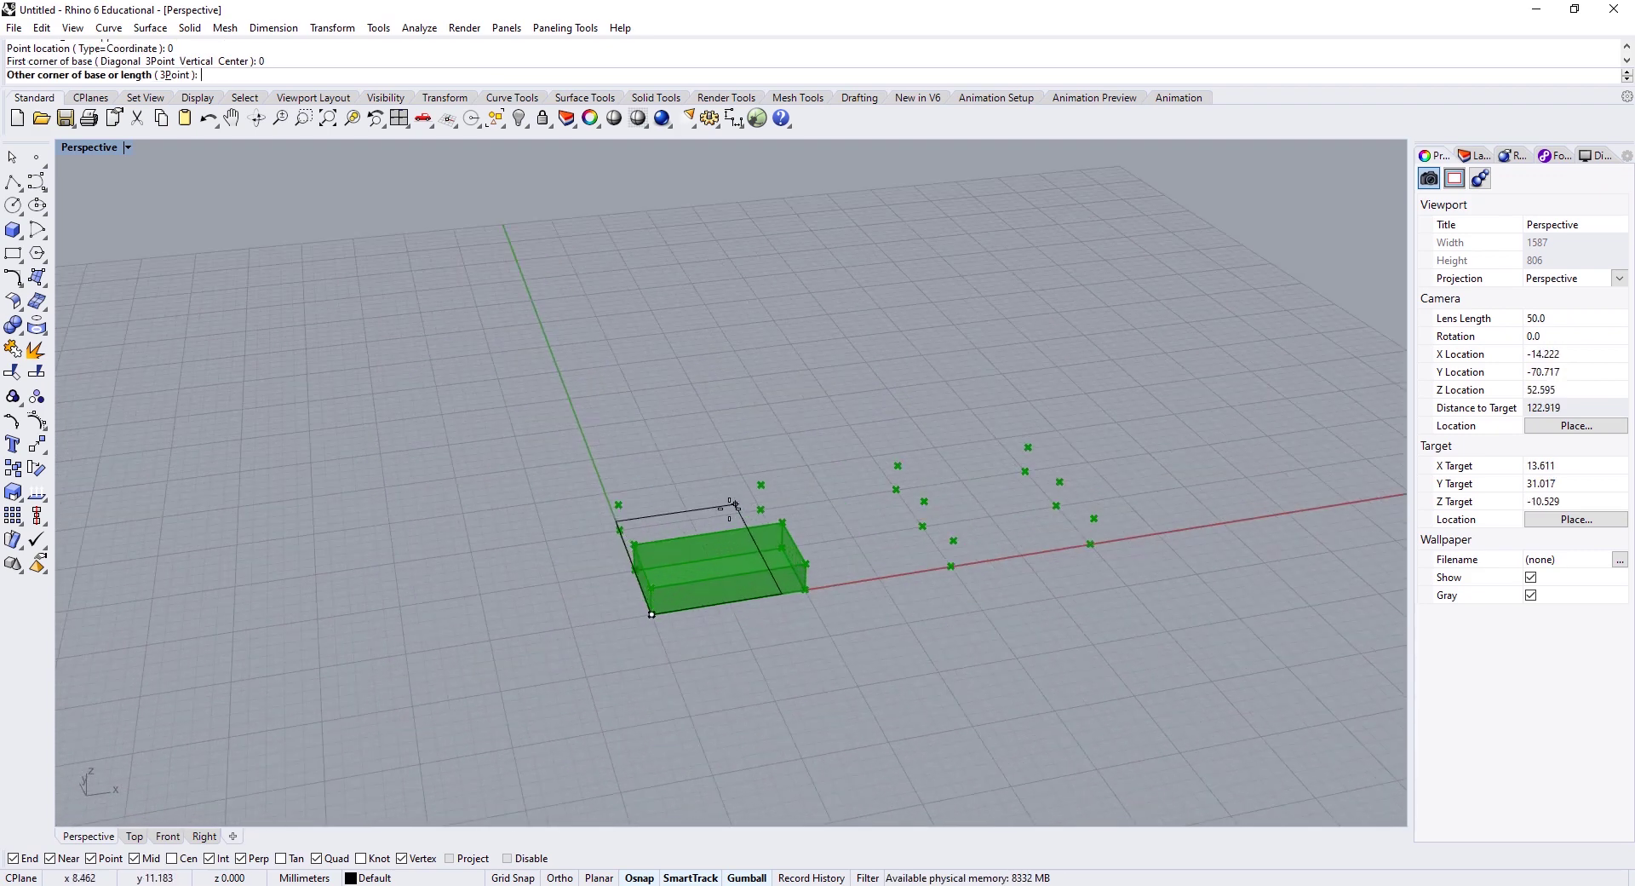
{"action": "type", "text": "1"}
{"action": "key", "text": "Return"}
{"action": "key", "text": "Return"}
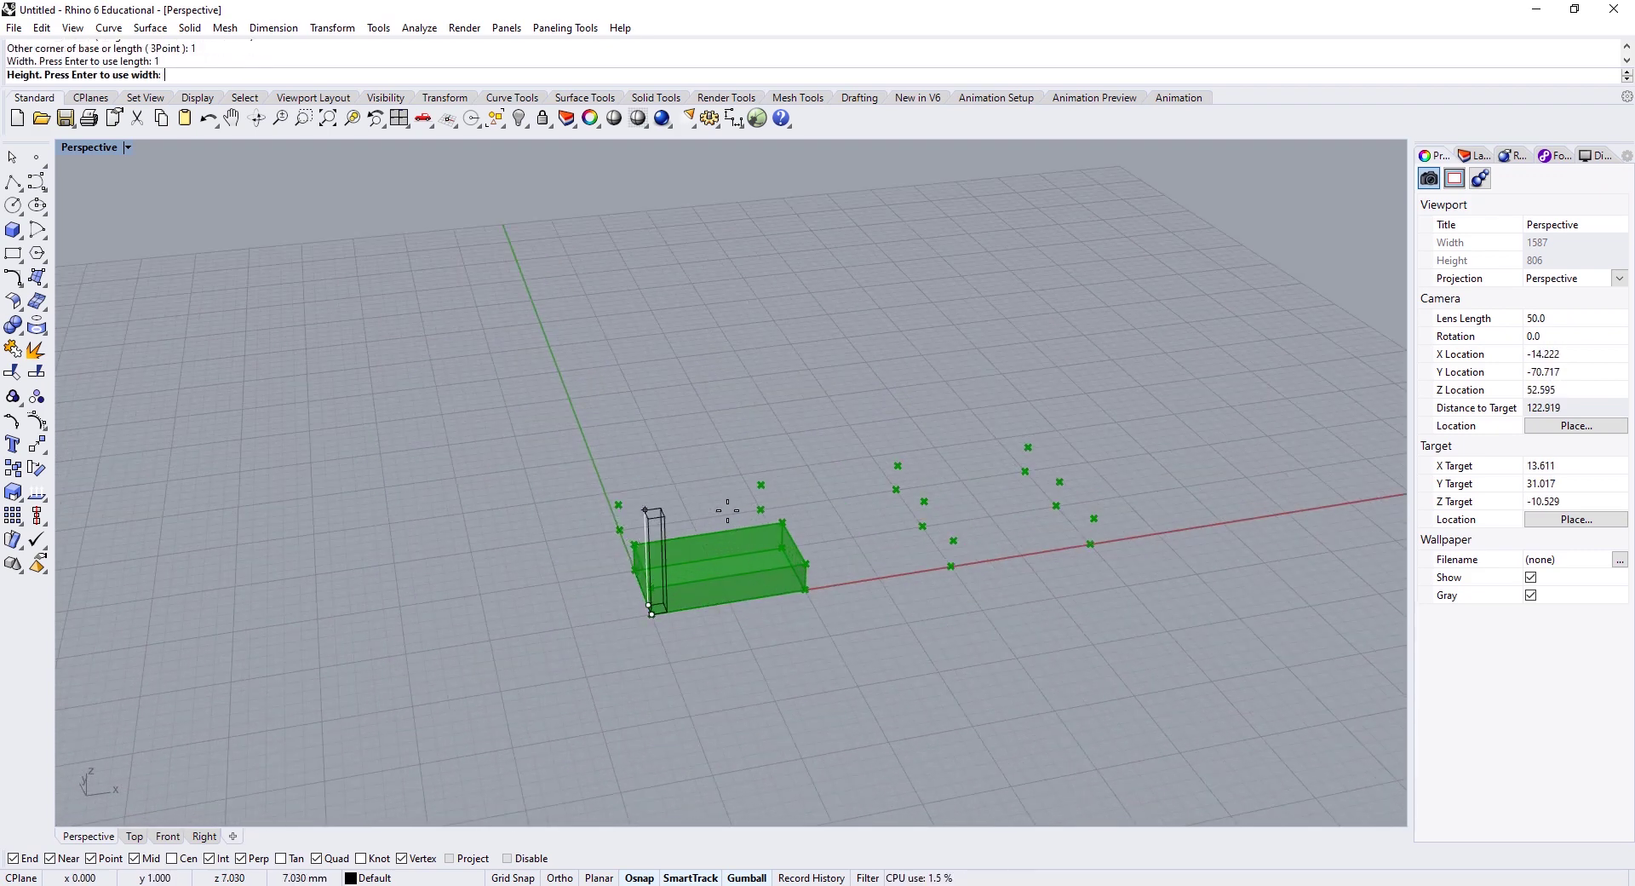
{"action": "key", "text": "Return"}
{"action": "right_click_drag", "start_coordinate": [728, 509], "coordinate": [577, 573], "text": "shift"}
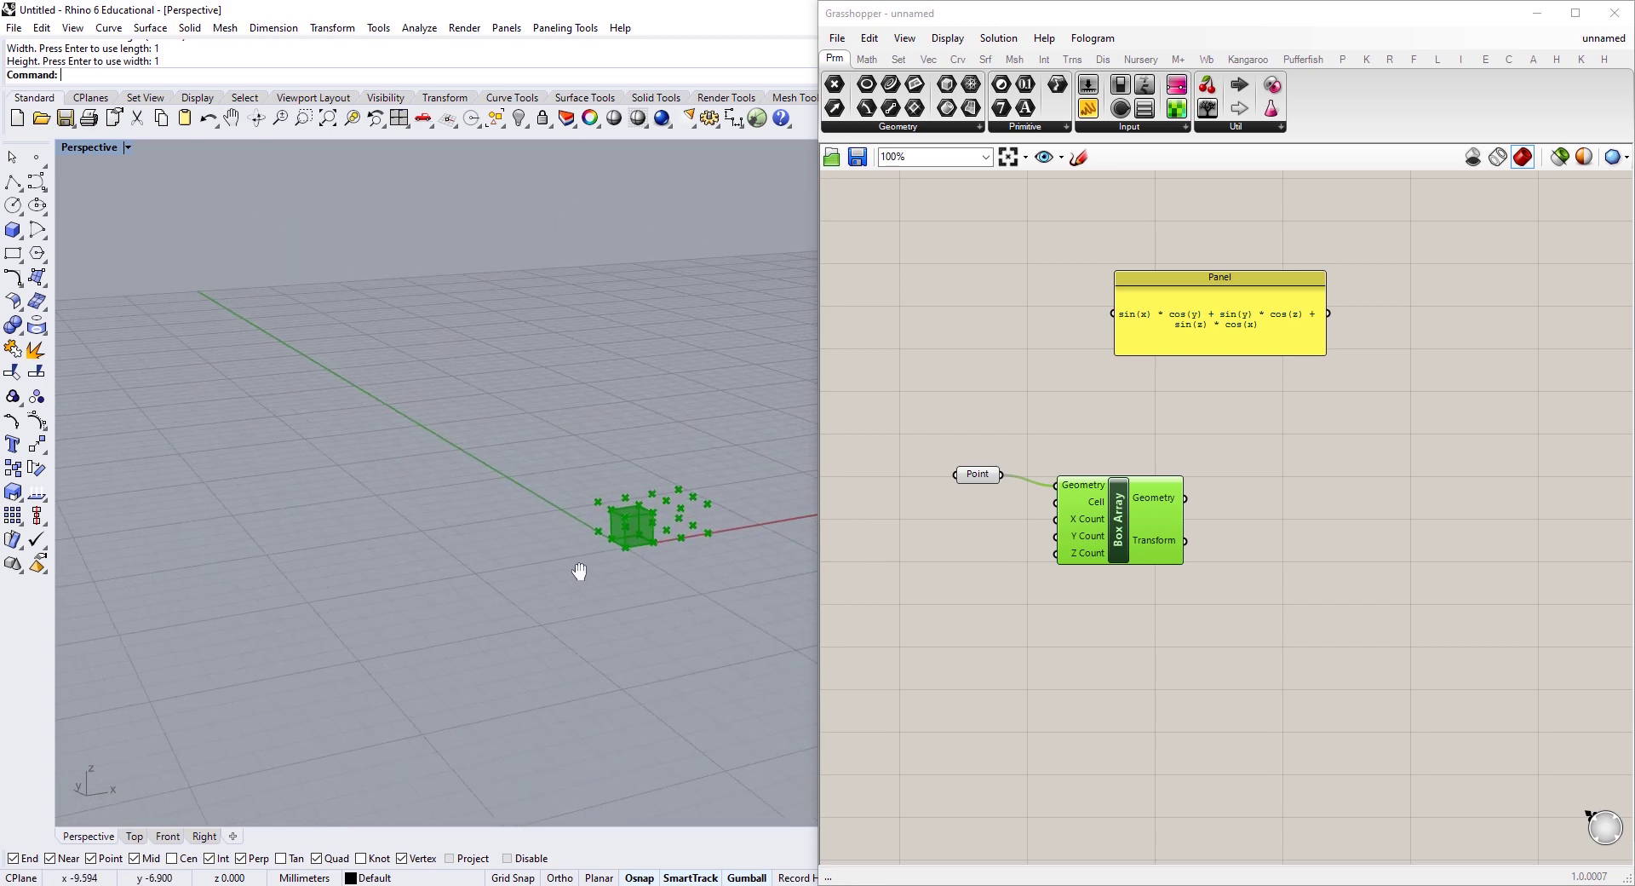
{"action": "right_click_drag", "start_coordinate": [628, 510], "coordinate": [543, 536], "text": "shift"}
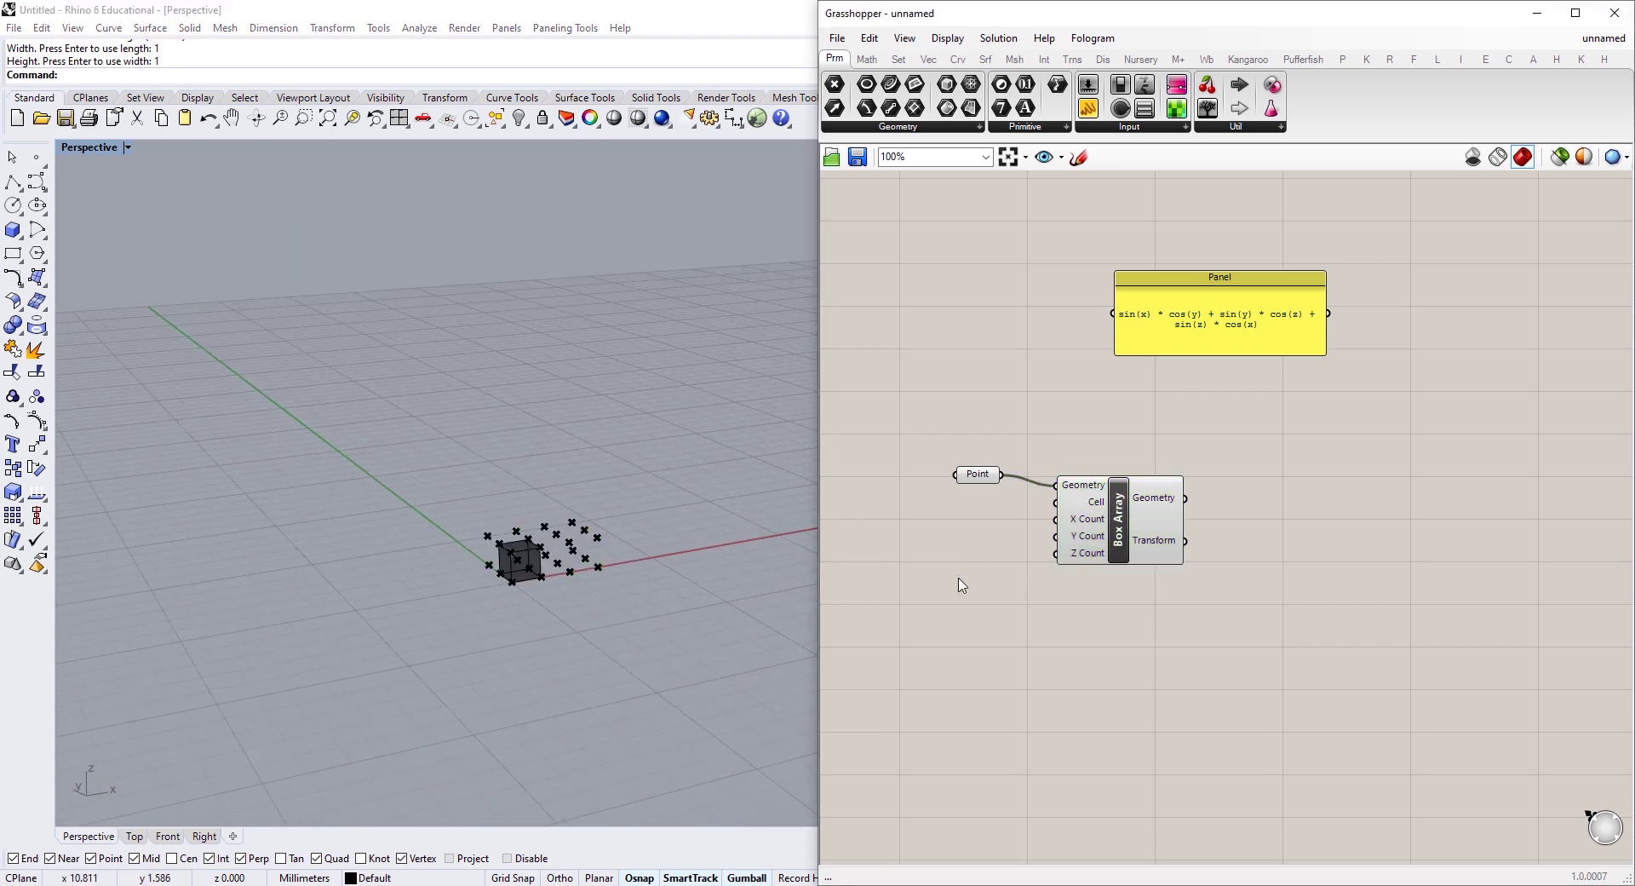
{"action": "double_click", "coordinate": [960, 585]}
{"action": "type", "text": "10"}
{"action": "key", "text": "Return"}
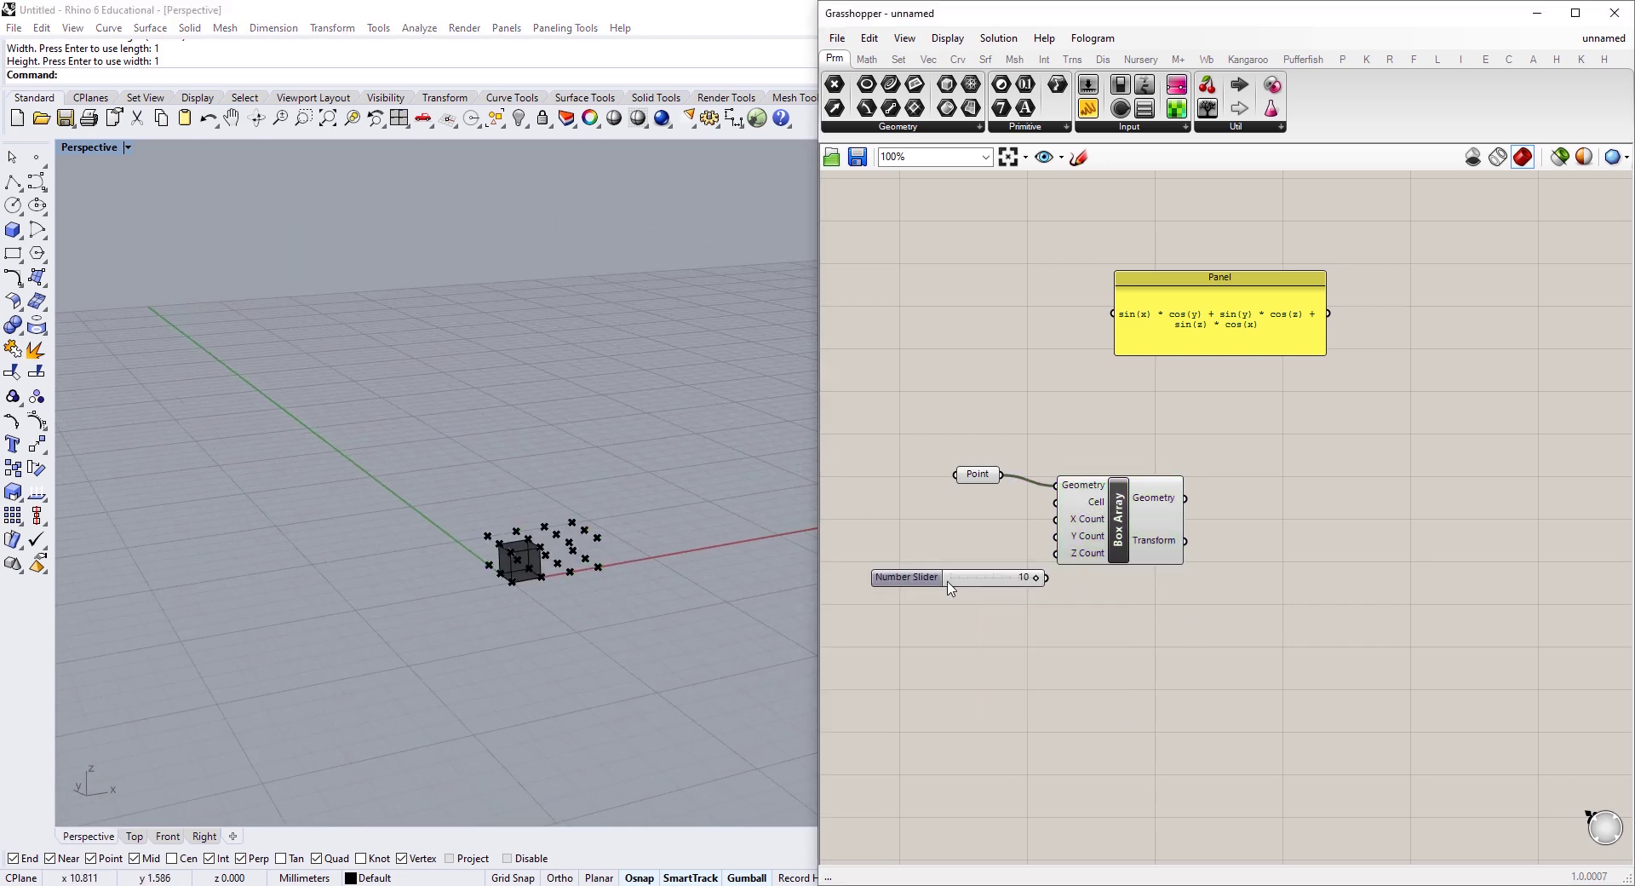
{"action": "left_click_drag", "start_coordinate": [955, 605], "coordinate": [915, 547]}
{"action": "key", "text": "Delete"}
Add a number slider defined as 0<10<20 and connect it to Box Array's X, Y and Z Count inputs.
{"action": "double_click", "coordinate": [941, 624]}
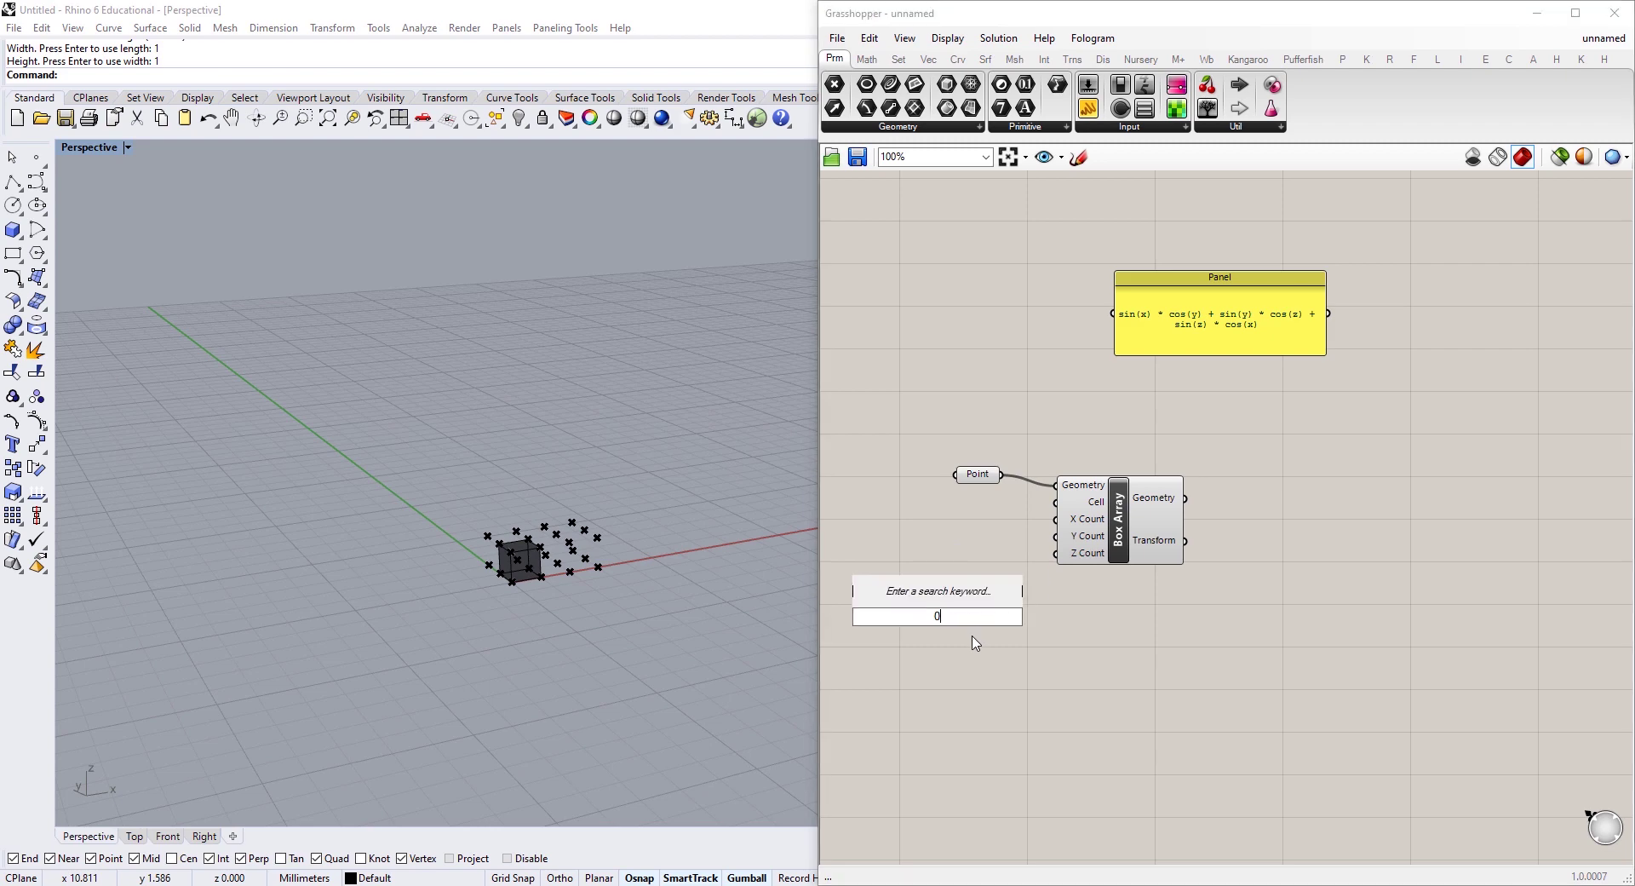
{"action": "type", "text": "0<10"}
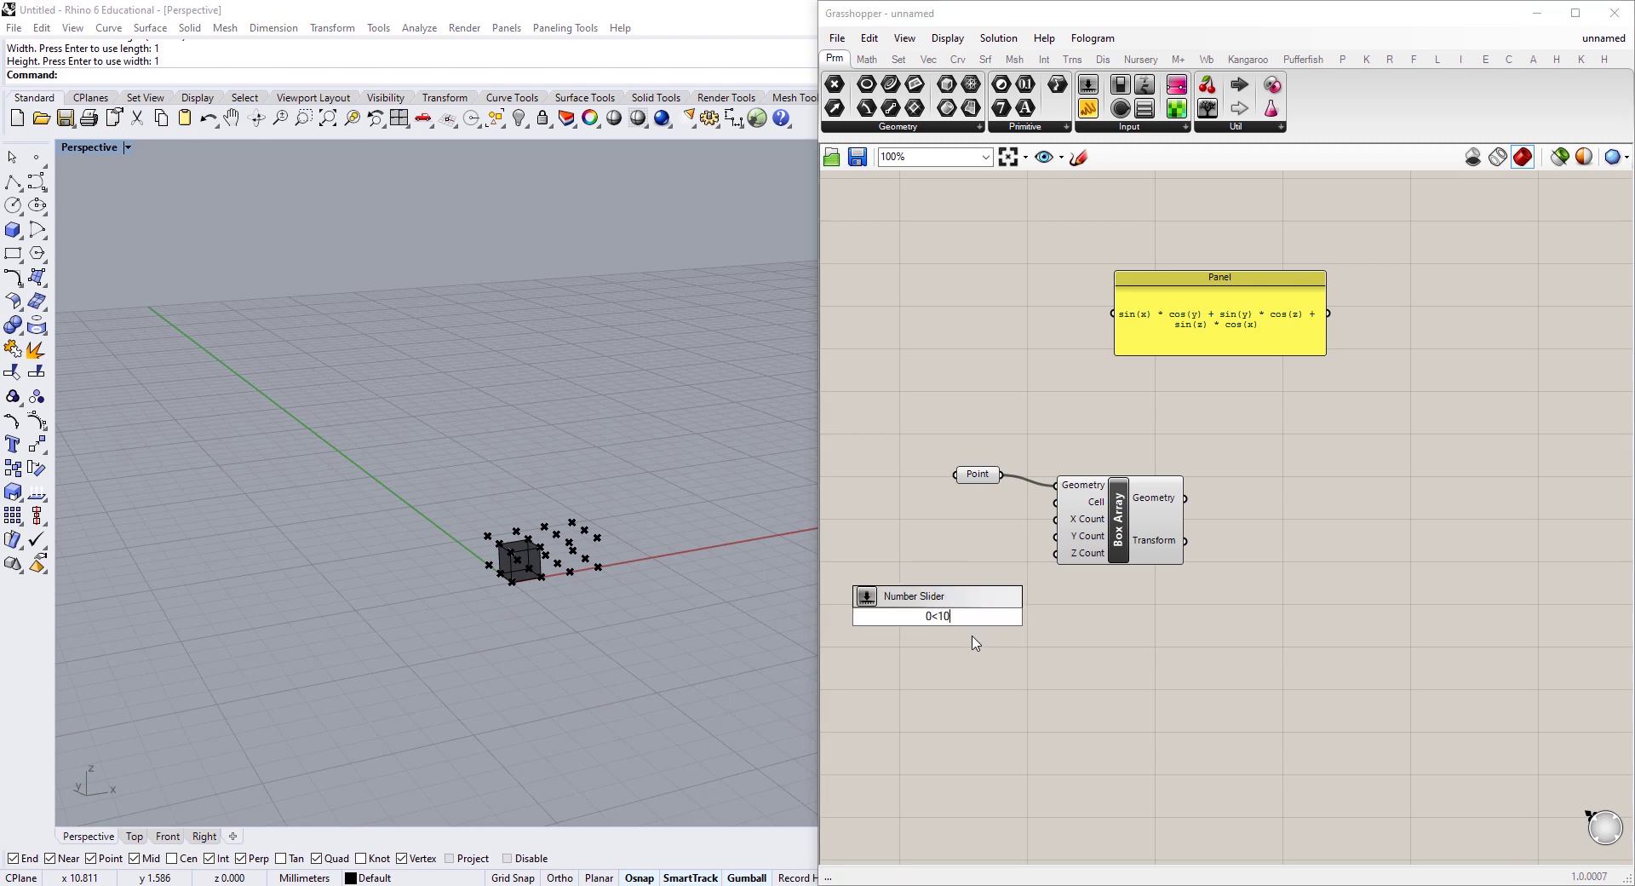
{"action": "type", "text": "<20"}
{"action": "key", "text": "Return"}
{"action": "left_click_drag", "start_coordinate": [1013, 615], "coordinate": [1057, 553]}
{"action": "scroll", "coordinate": [592, 424], "scroll_direction": "up", "scroll_amount": 3}
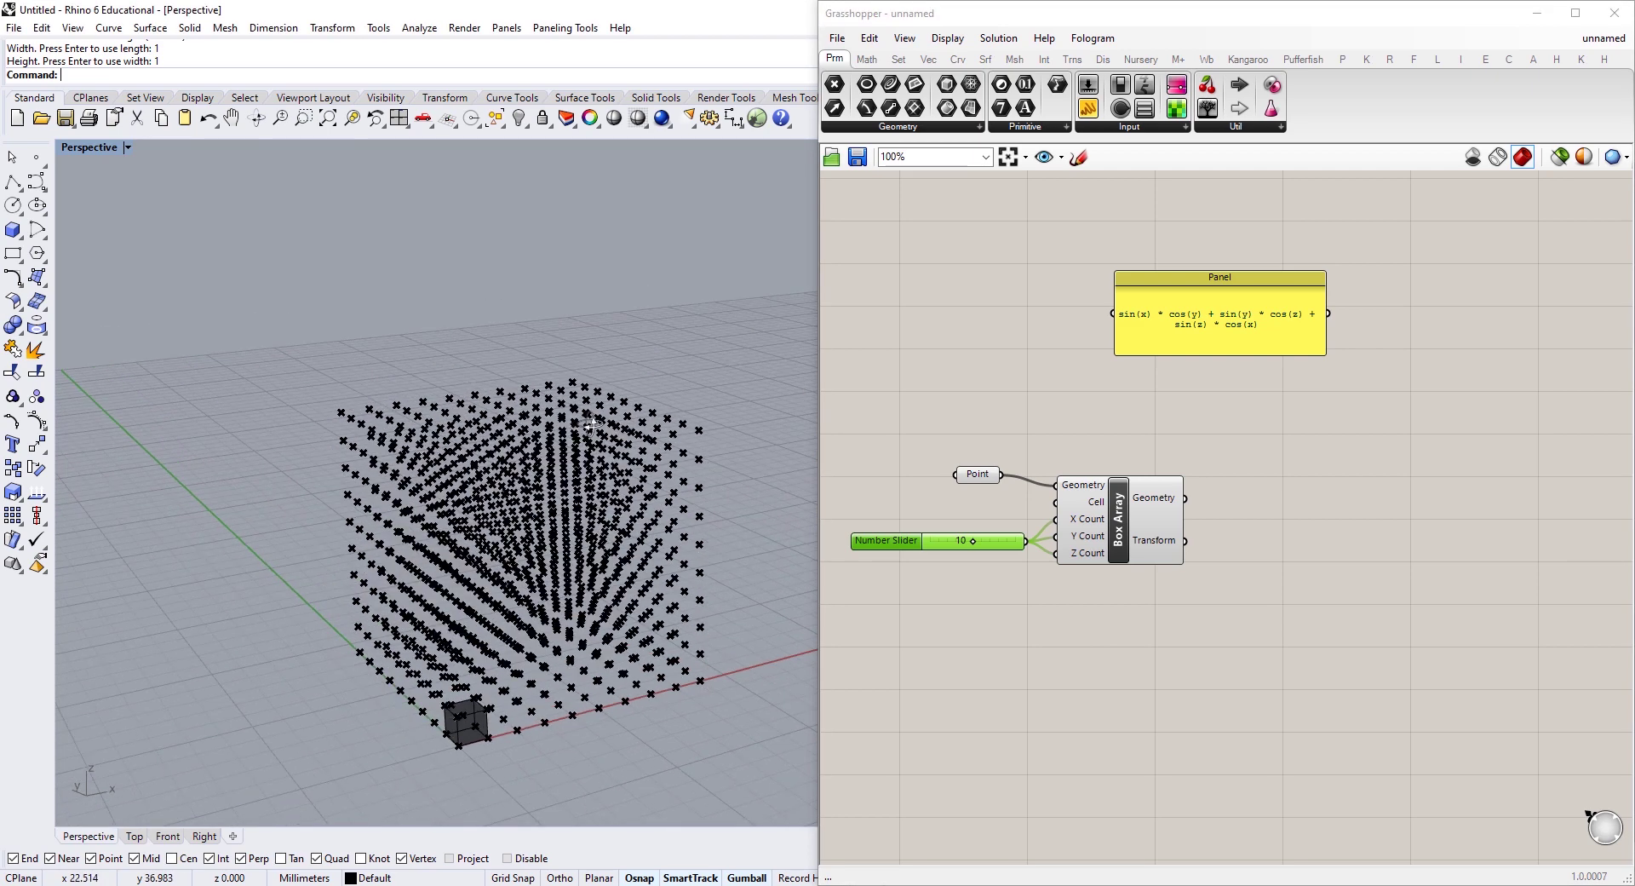
{"action": "right_click_drag", "start_coordinate": [592, 426], "coordinate": [612, 393]}
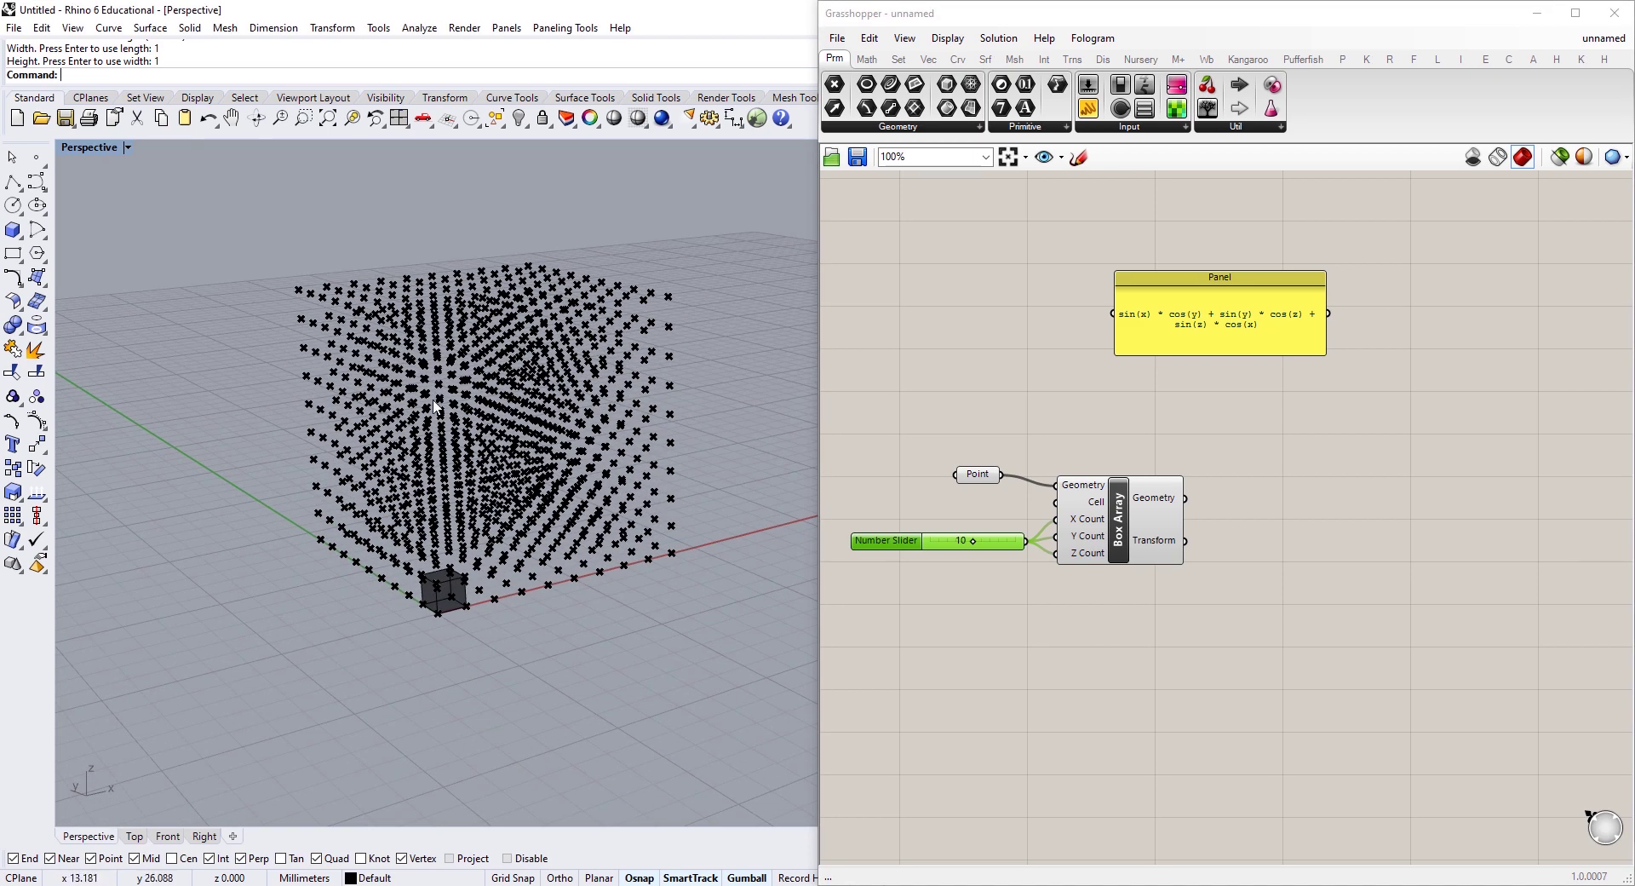
Add a Deconstruct point component beside Box Array and connect Box Array's Geometry output to its Point input.
{"action": "right_click_drag", "start_coordinate": [1302, 542], "coordinate": [1196, 532]}
{"action": "double_click", "coordinate": [1197, 528]}
{"action": "type", "text": "dec"}
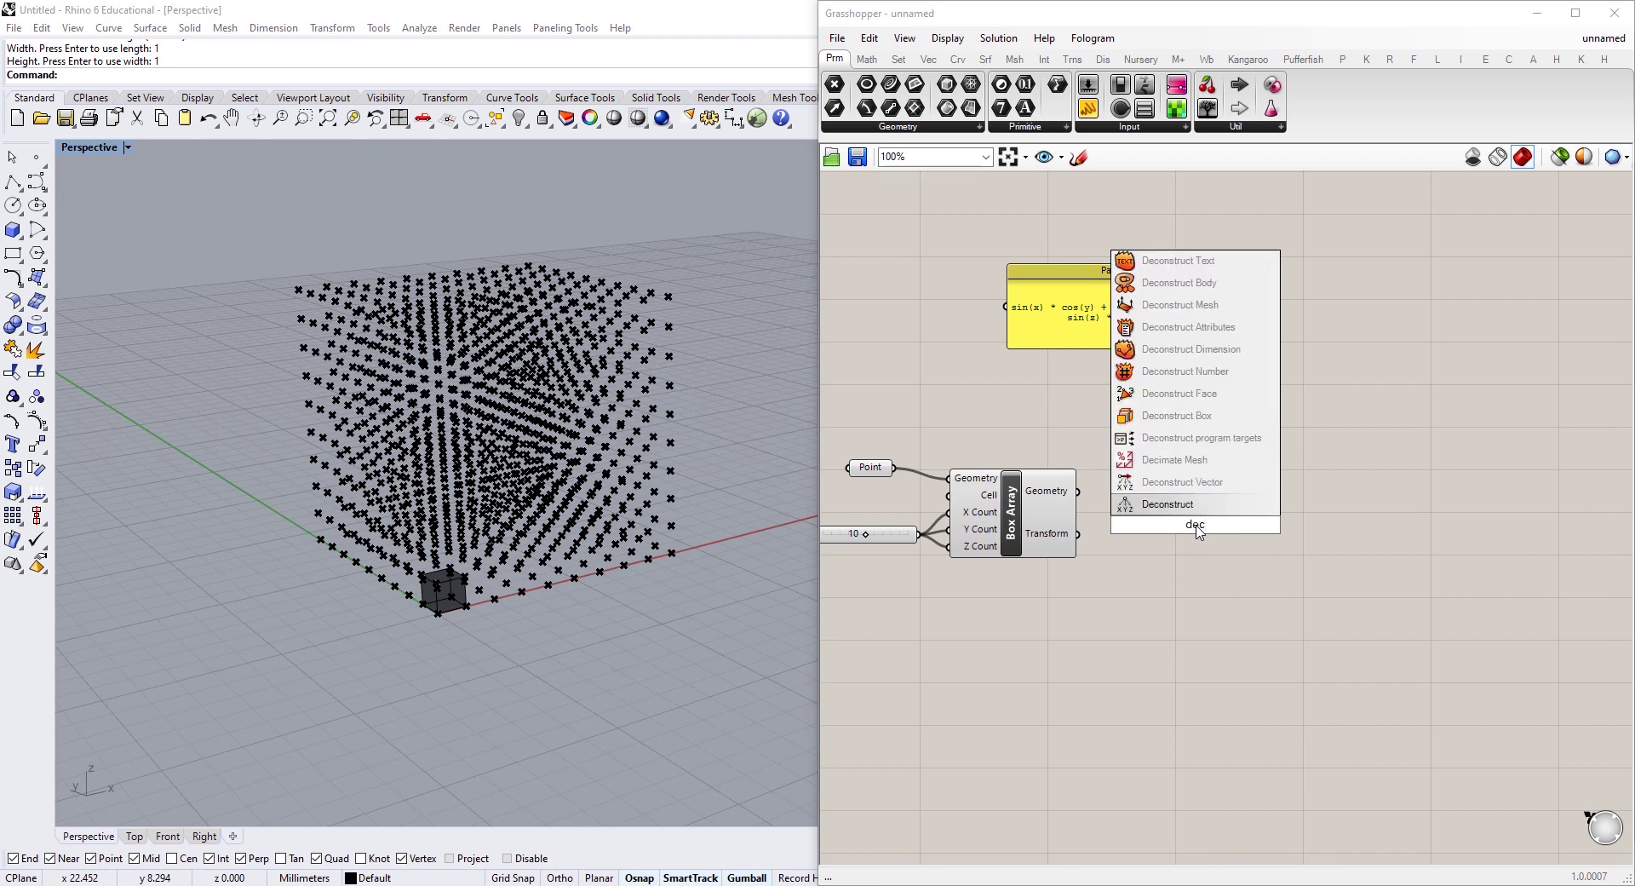
{"action": "left_click", "coordinate": [1163, 506]}
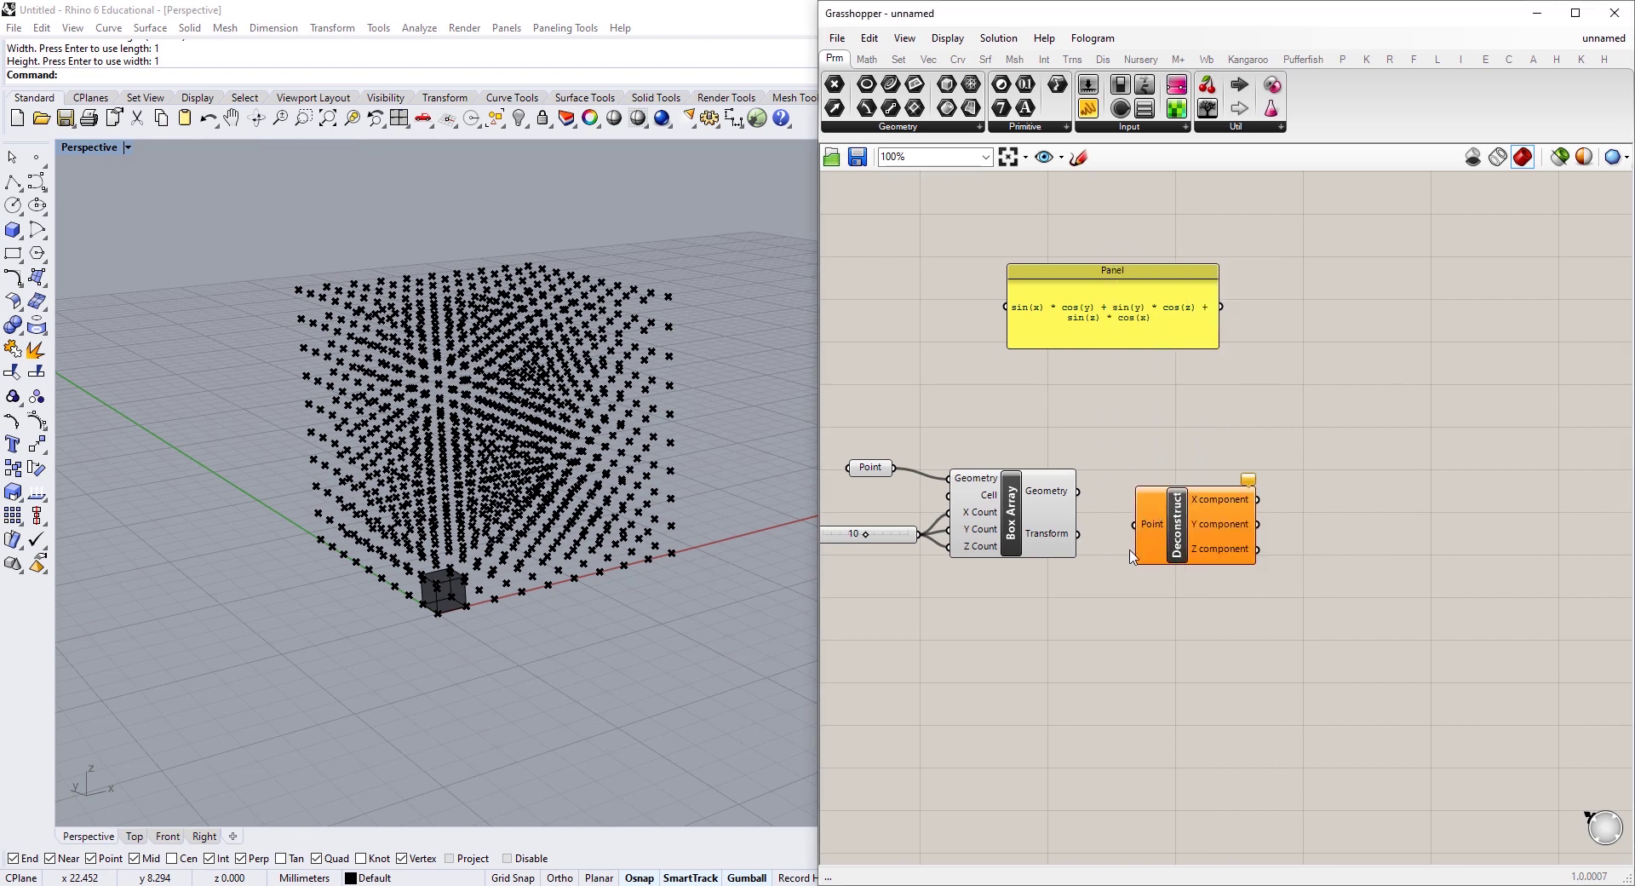
{"action": "right_click_drag", "start_coordinate": [1127, 460], "coordinate": [1084, 513]}
{"action": "left_click_drag", "start_coordinate": [1127, 355], "coordinate": [1099, 340]}
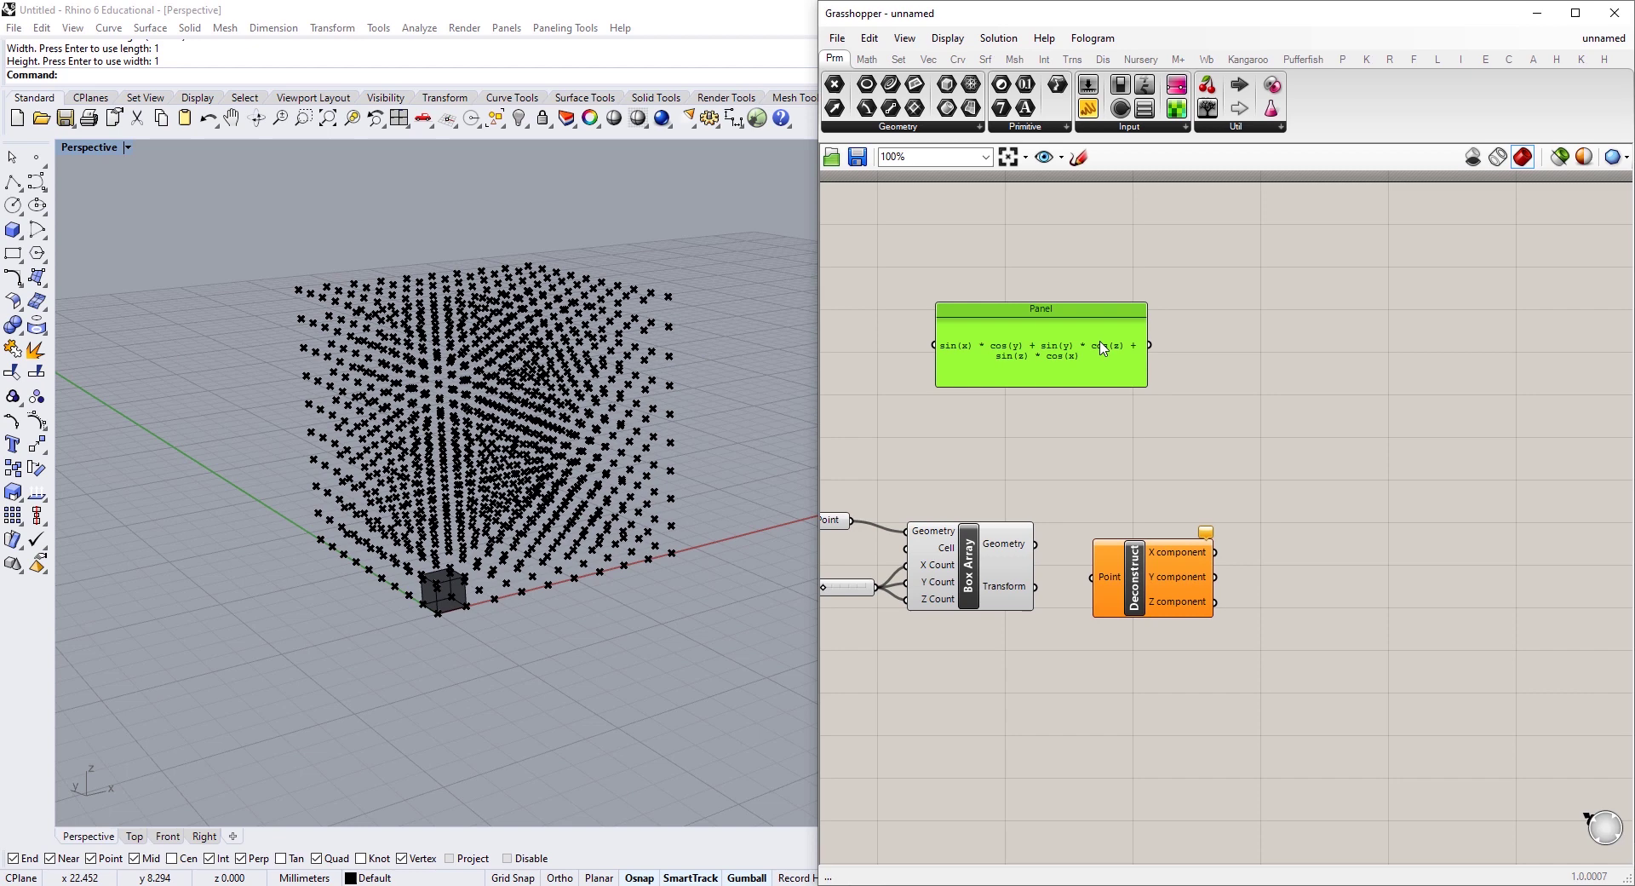
{"action": "left_click_drag", "start_coordinate": [1035, 543], "coordinate": [1145, 557]}
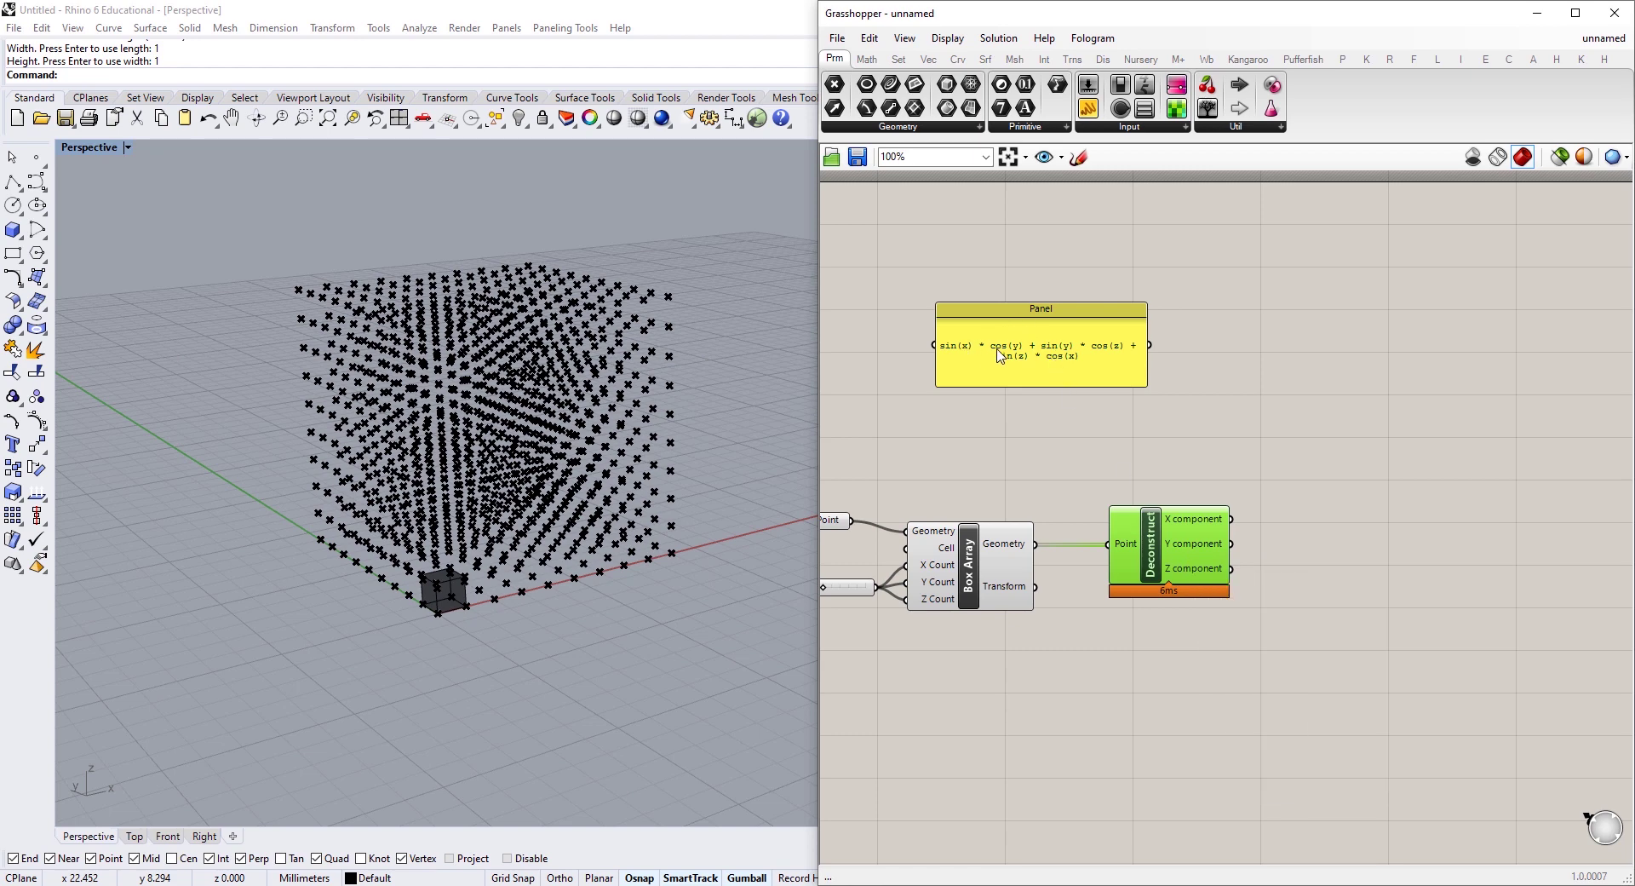
Add an Evaluate component beside the expression panel and connect the panel to its Expression input.
{"action": "right_click_drag", "start_coordinate": [1163, 414], "coordinate": [1111, 430]}
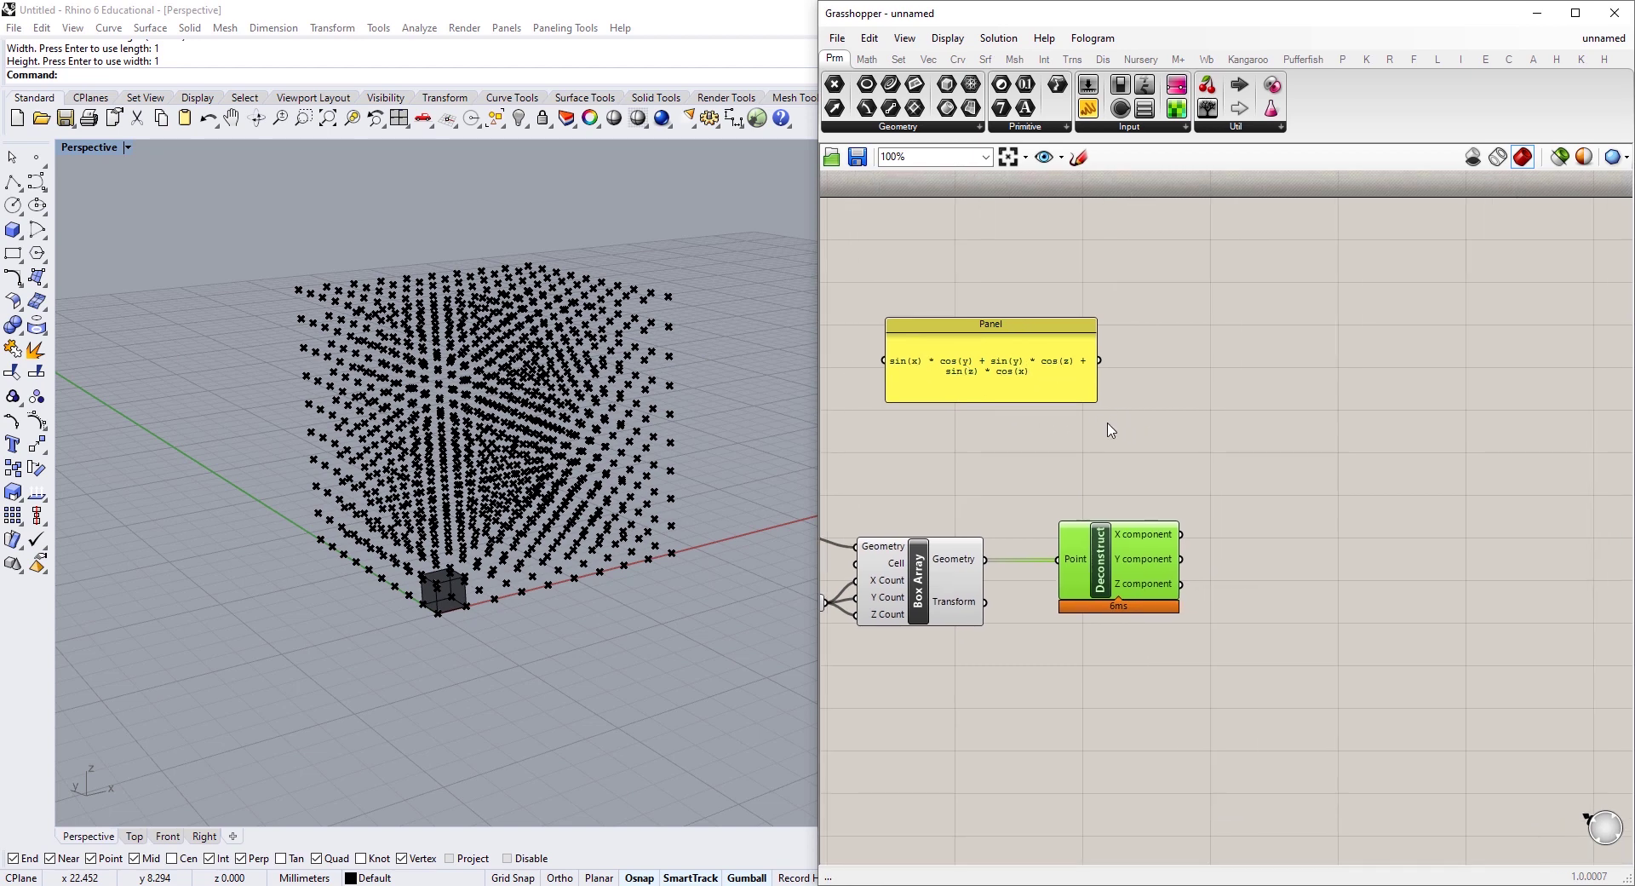
{"action": "double_click", "coordinate": [1220, 433]}
{"action": "type", "text": "eval"}
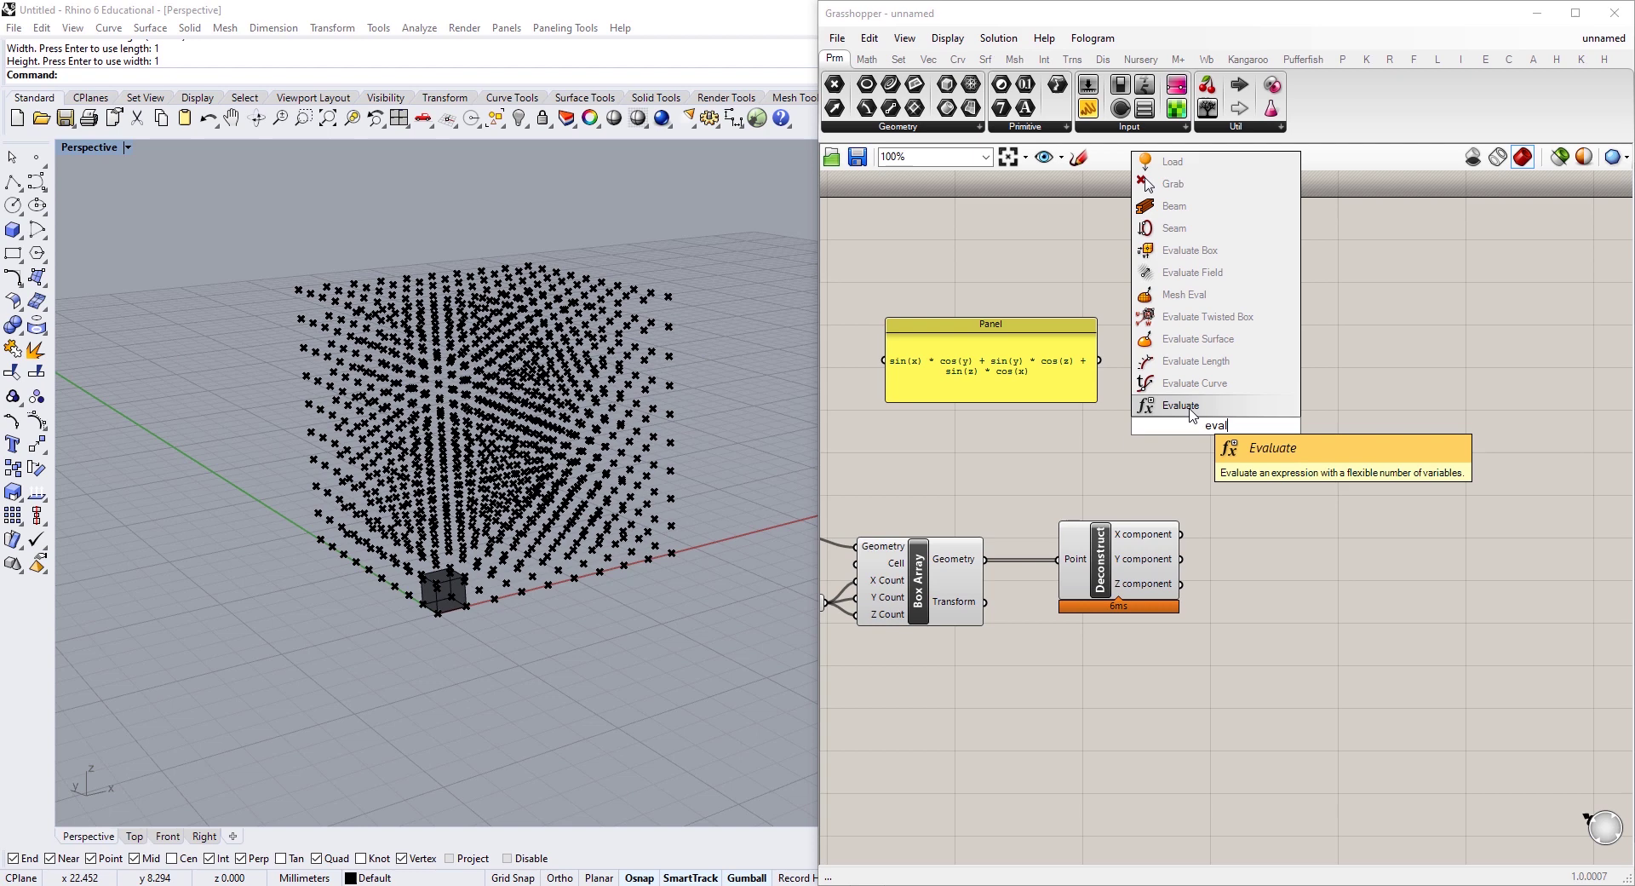
{"action": "left_click", "coordinate": [1191, 406]}
{"action": "left_click_drag", "start_coordinate": [1193, 430], "coordinate": [1219, 356]}
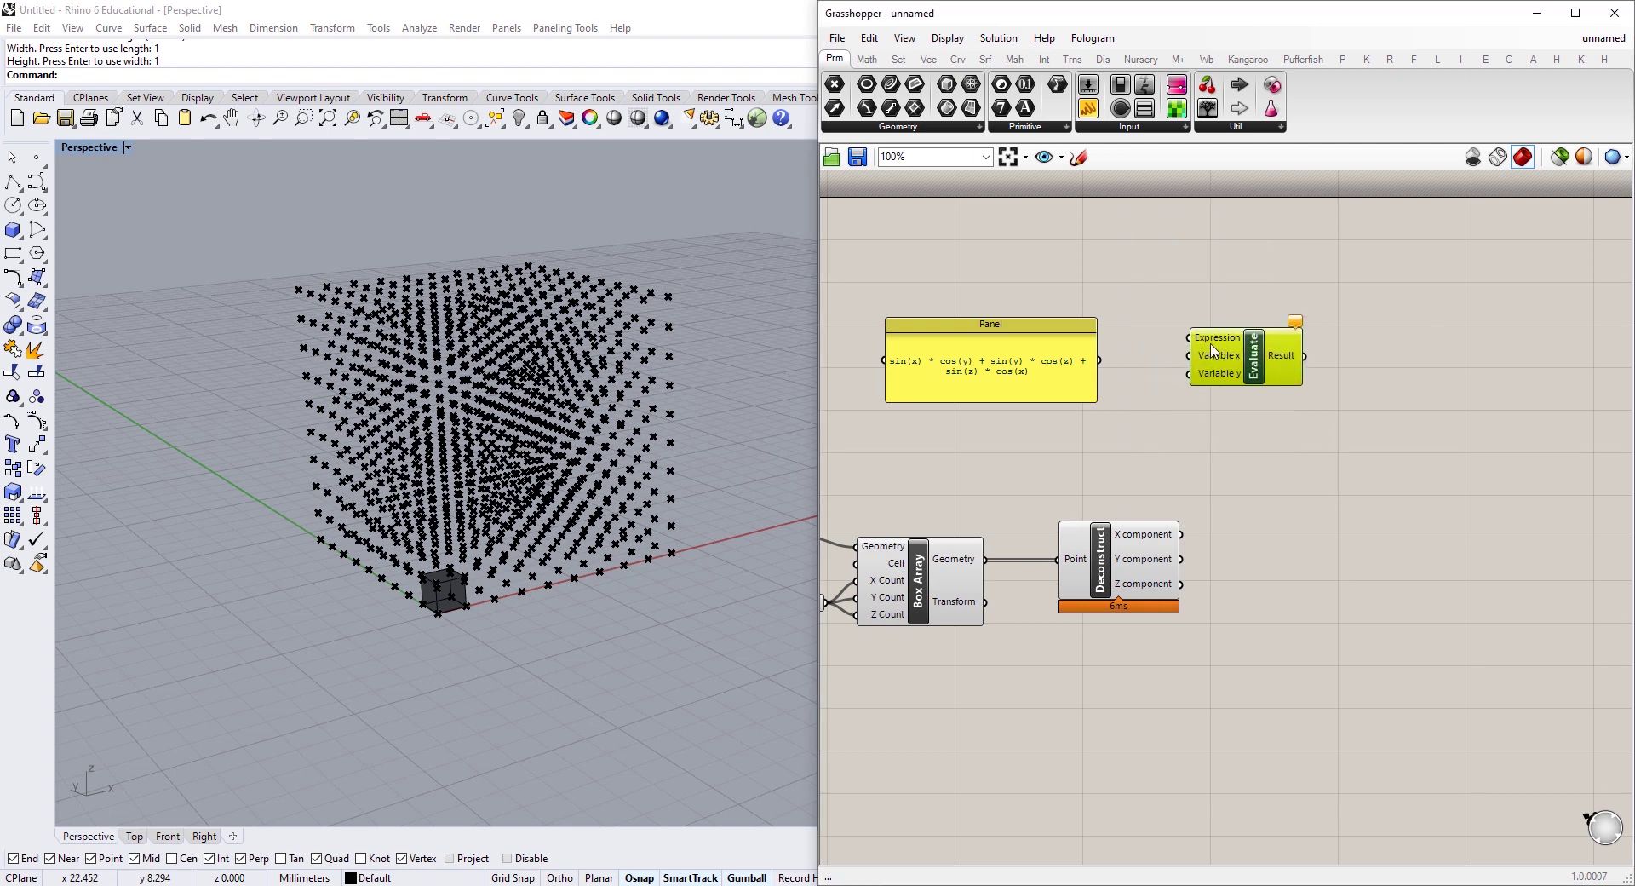
{"action": "scroll", "coordinate": [1214, 351], "scroll_direction": "up", "scroll_amount": 3}
{"action": "left_click_drag", "start_coordinate": [1030, 371], "coordinate": [1248, 390]}
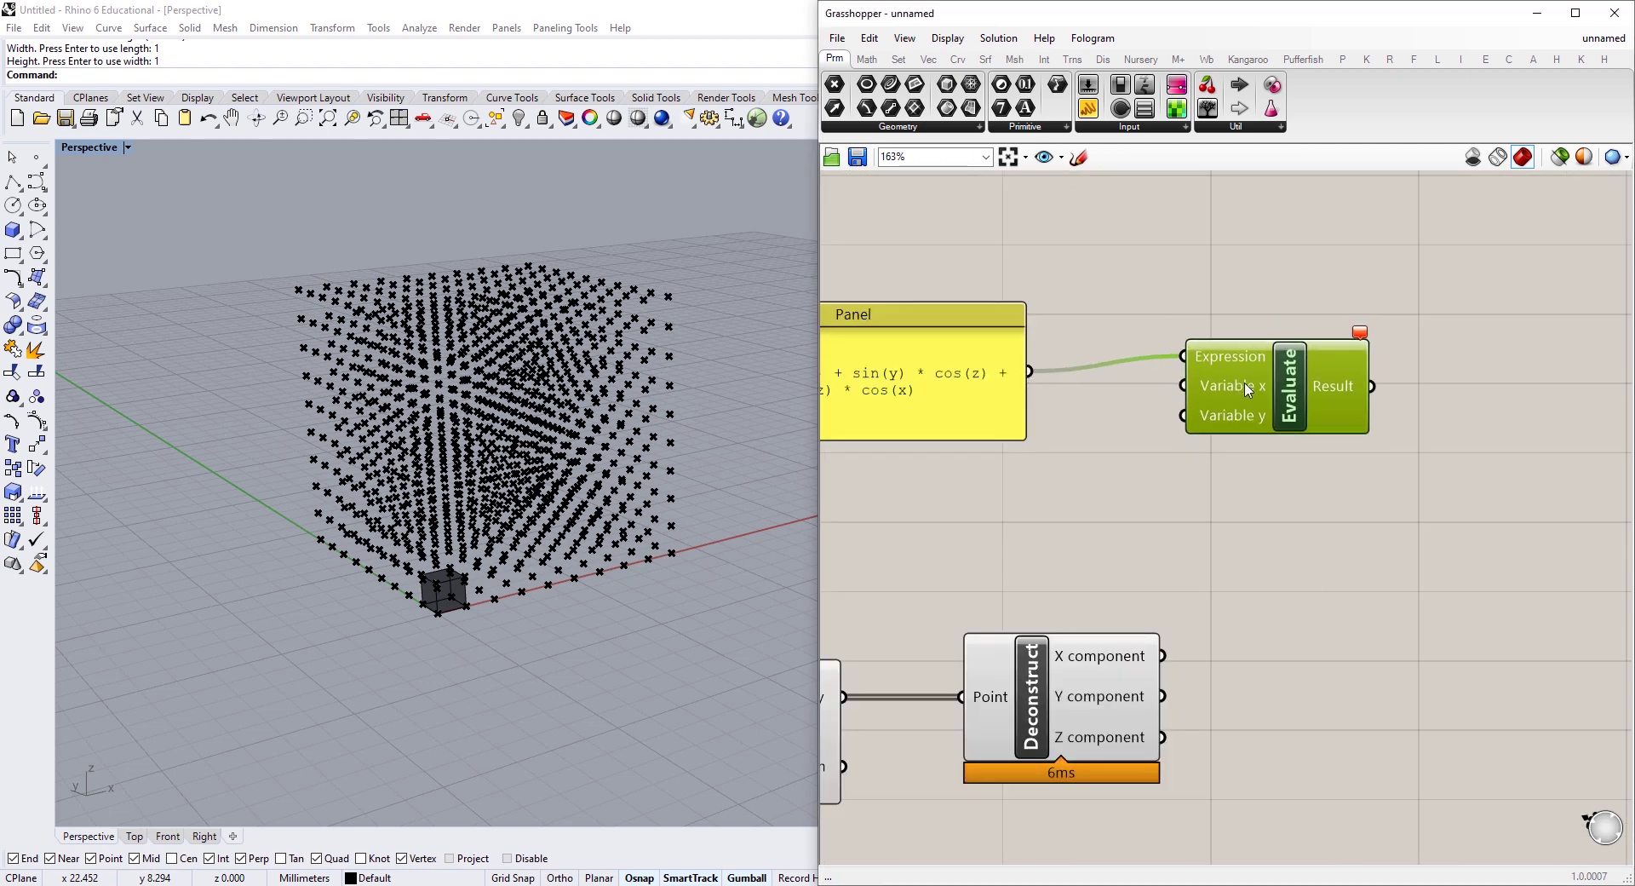
Check Evaluate's error messages and rename its Variable x and Variable y inputs to x and y.
{"action": "right_click_drag", "start_coordinate": [1364, 359], "coordinate": [1151, 329]}
{"action": "mouse_move", "coordinate": [1146, 318]}
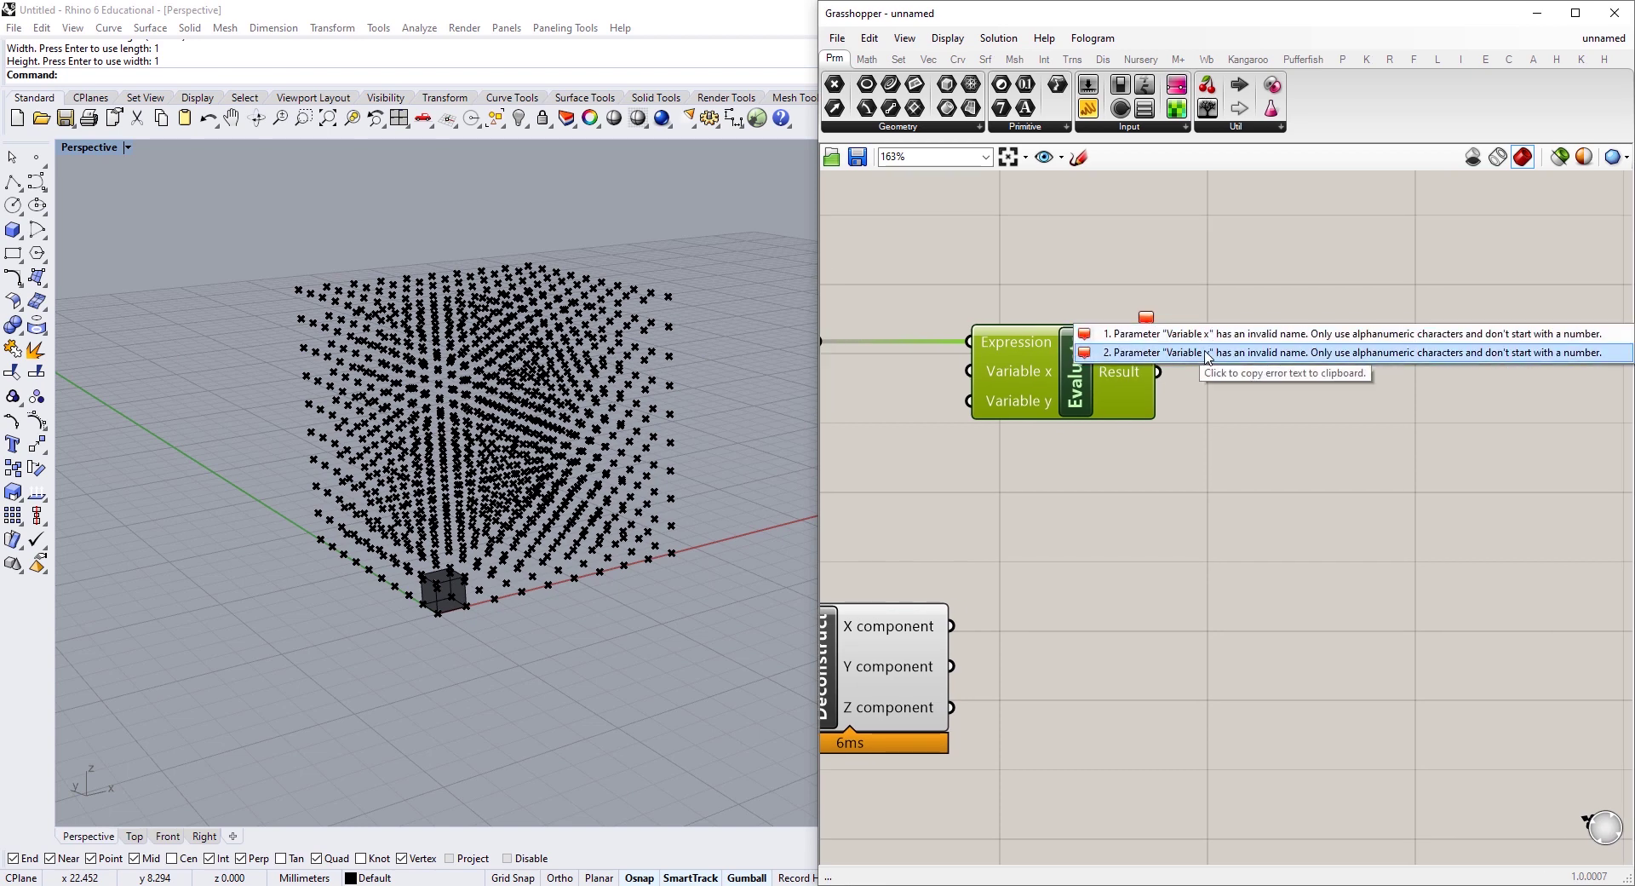
{"action": "left_click", "coordinate": [1177, 473]}
{"action": "right_click_drag", "start_coordinate": [1021, 365], "coordinate": [1316, 352]}
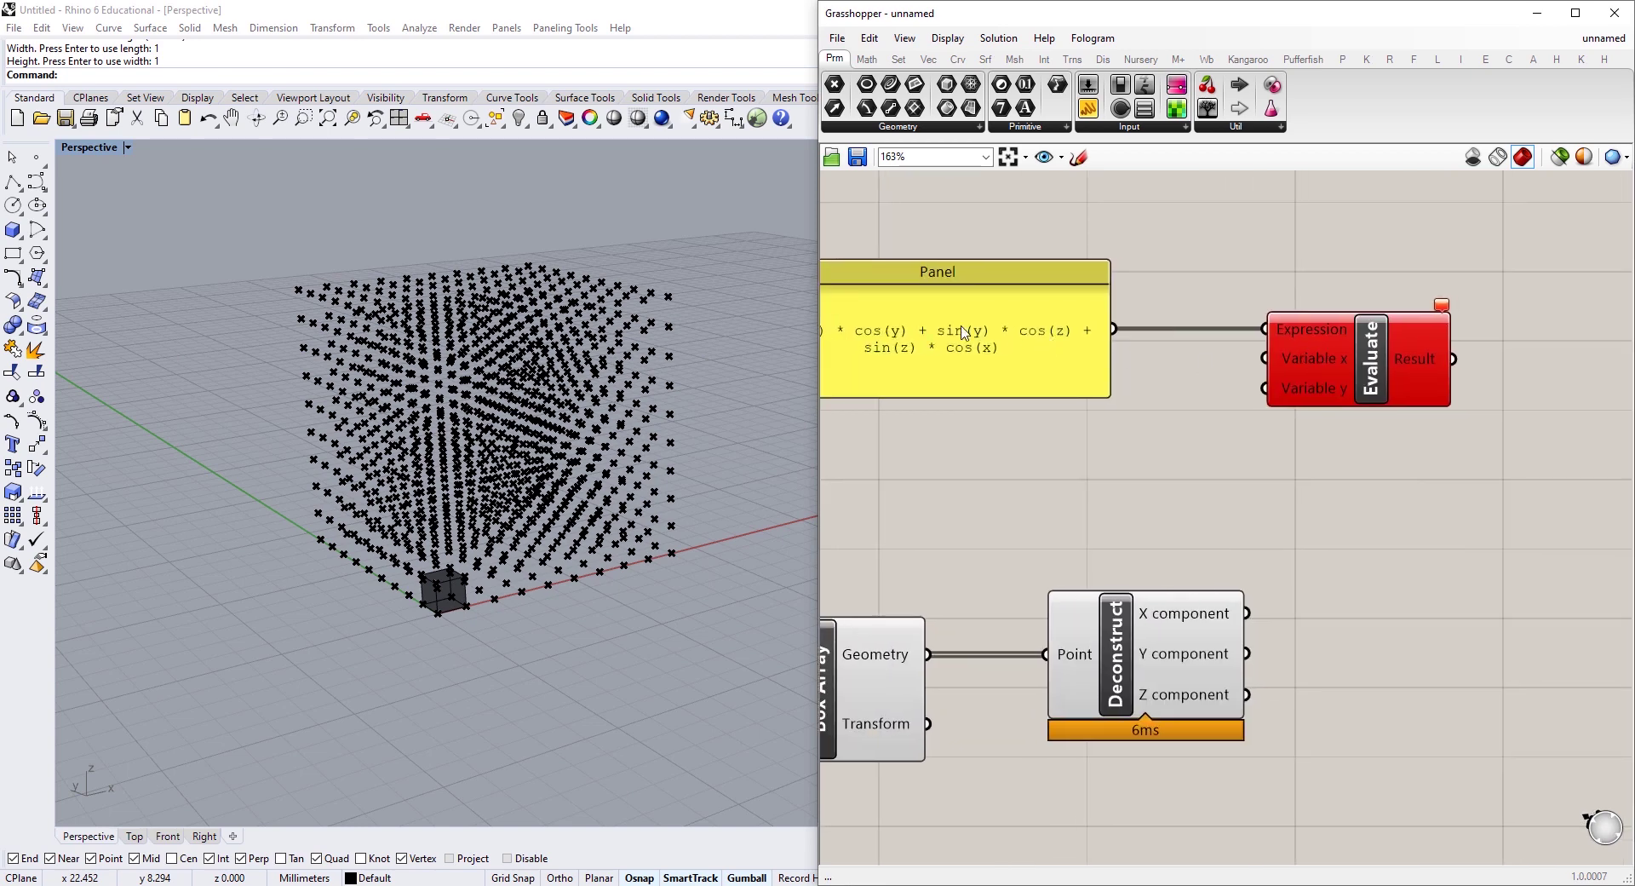
{"action": "right_click_drag", "start_coordinate": [1198, 359], "coordinate": [1009, 357]}
{"action": "right_click", "coordinate": [1129, 355]}
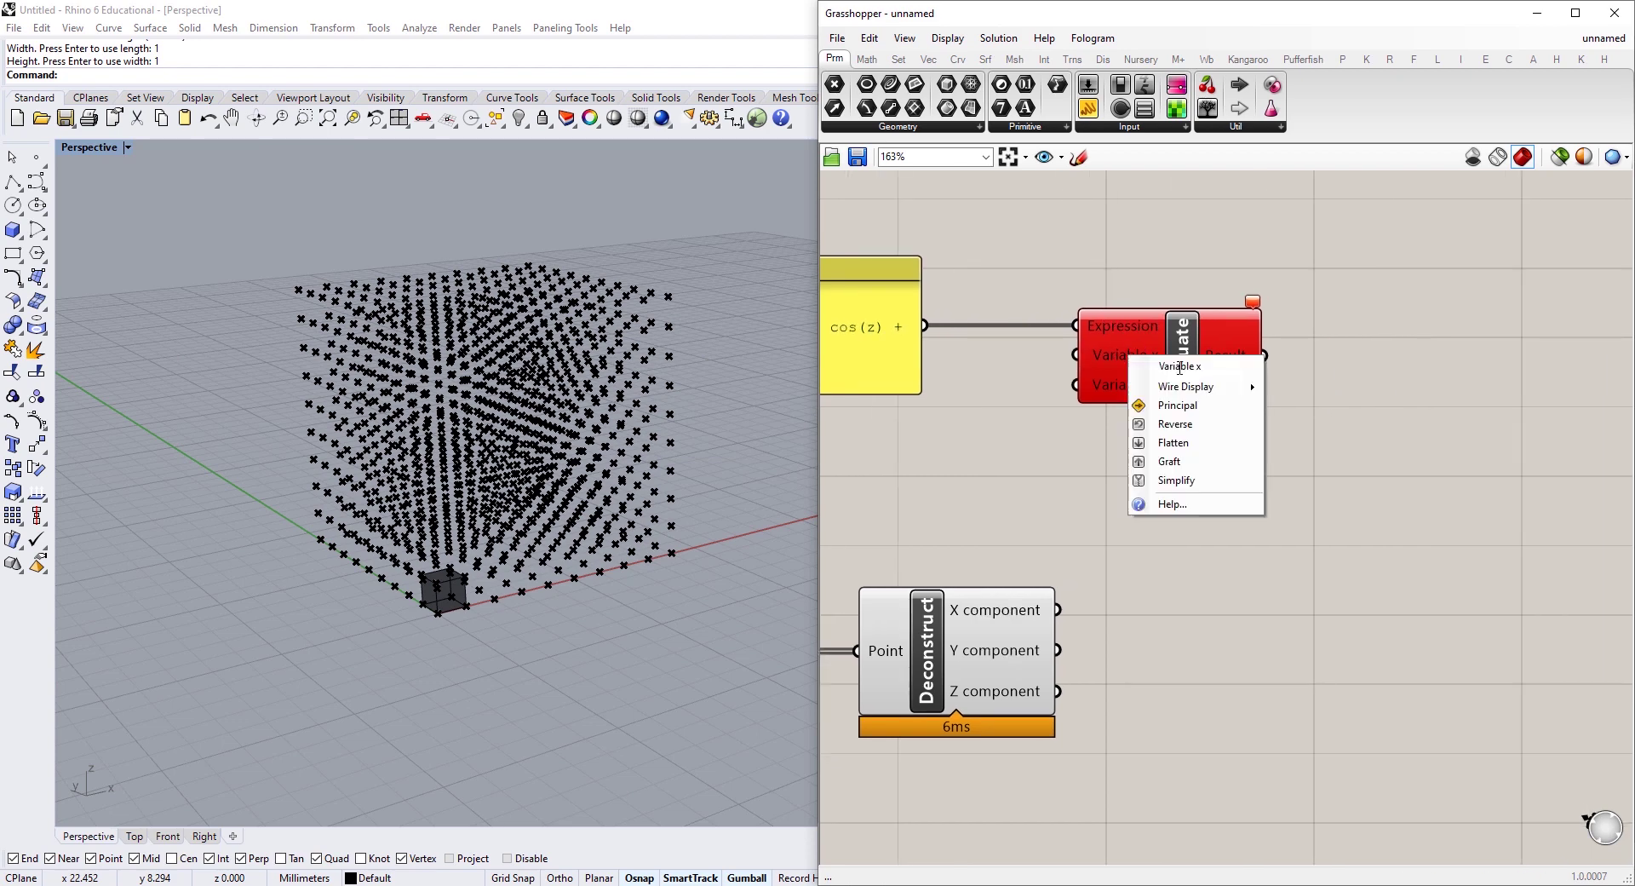
{"action": "left_click_drag", "start_coordinate": [1213, 368], "coordinate": [1137, 368]}
{"action": "type", "text": "x"}
{"action": "key", "text": "Return"}
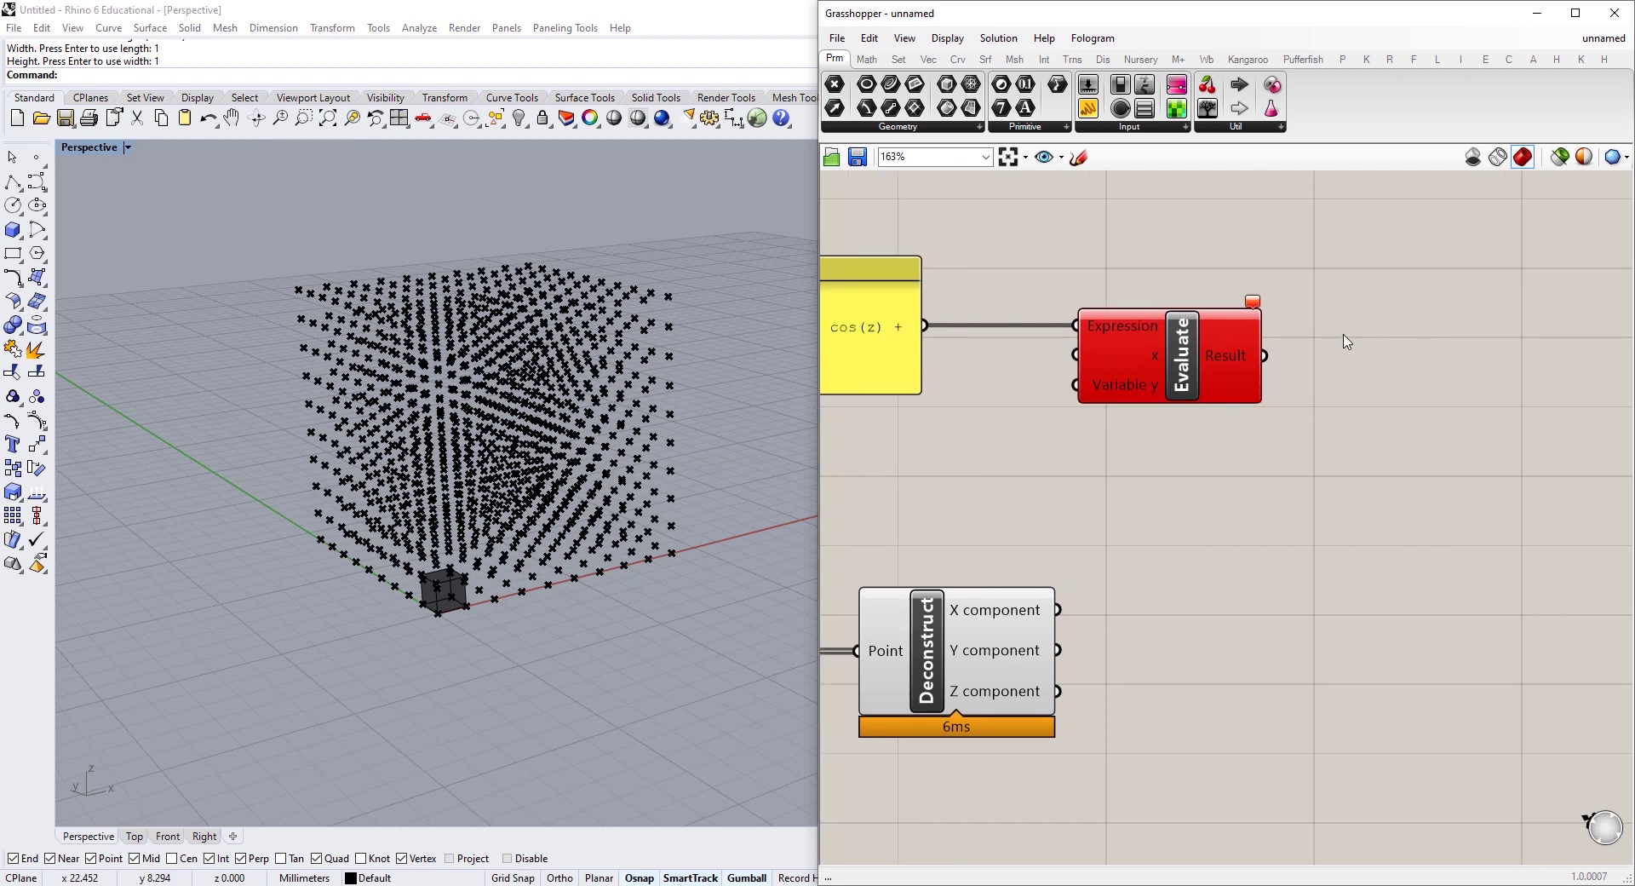
{"action": "right_click", "coordinate": [1143, 388]}
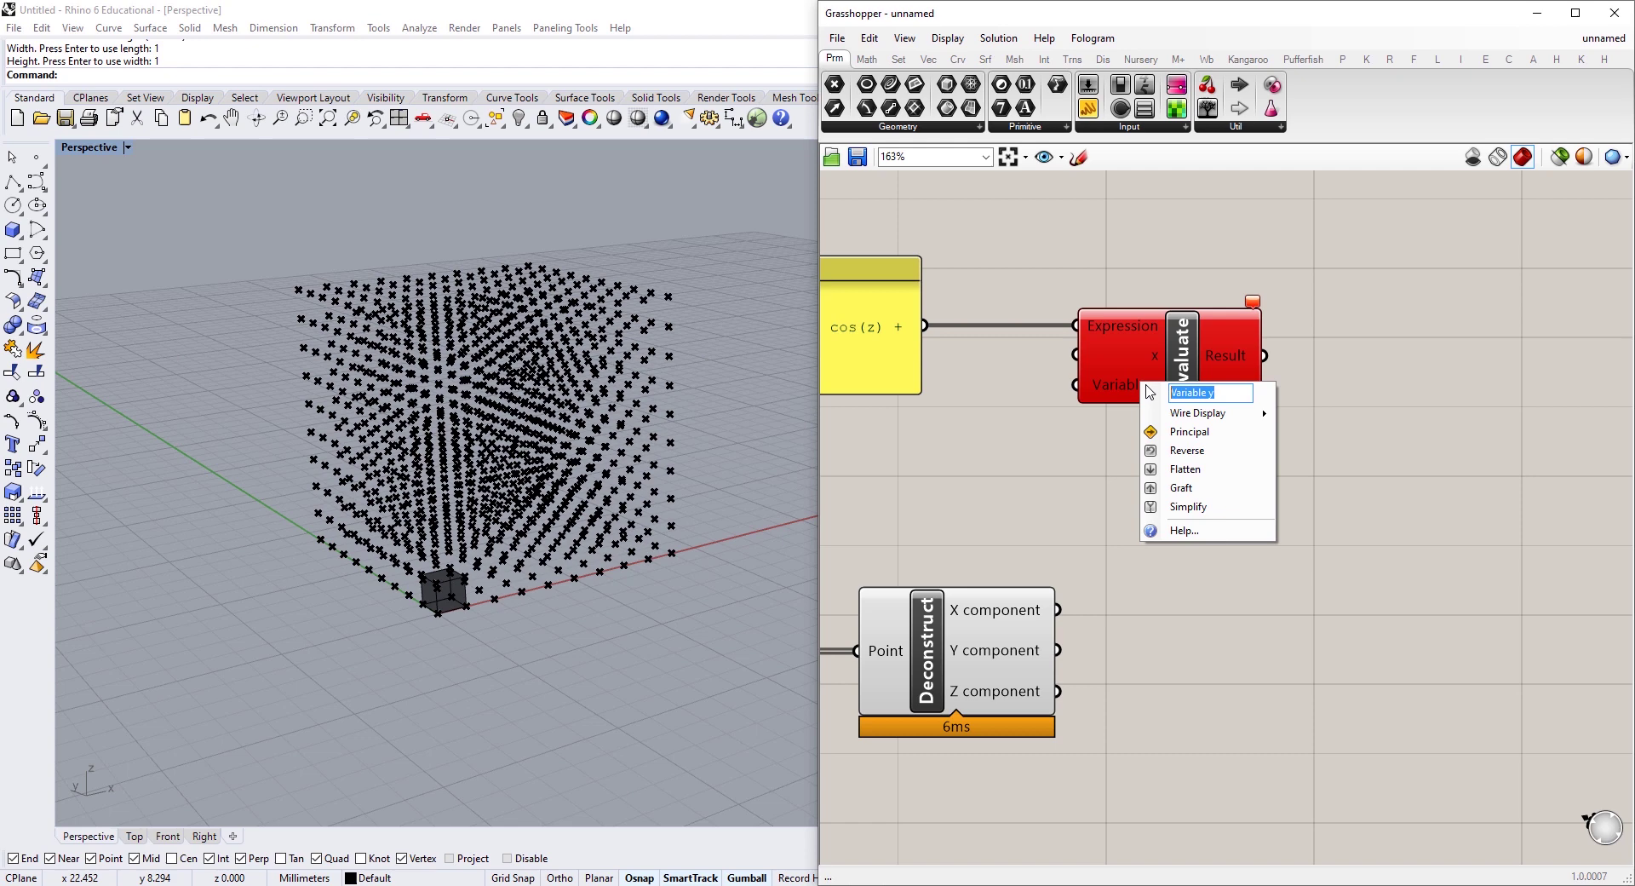
{"action": "type", "text": "y"}
{"action": "key", "text": "Return"}
Add a third variable input, z, below y on the Evaluate component and check its error message.
{"action": "scroll", "coordinate": [1146, 477], "scroll_direction": "up", "scroll_amount": 6}
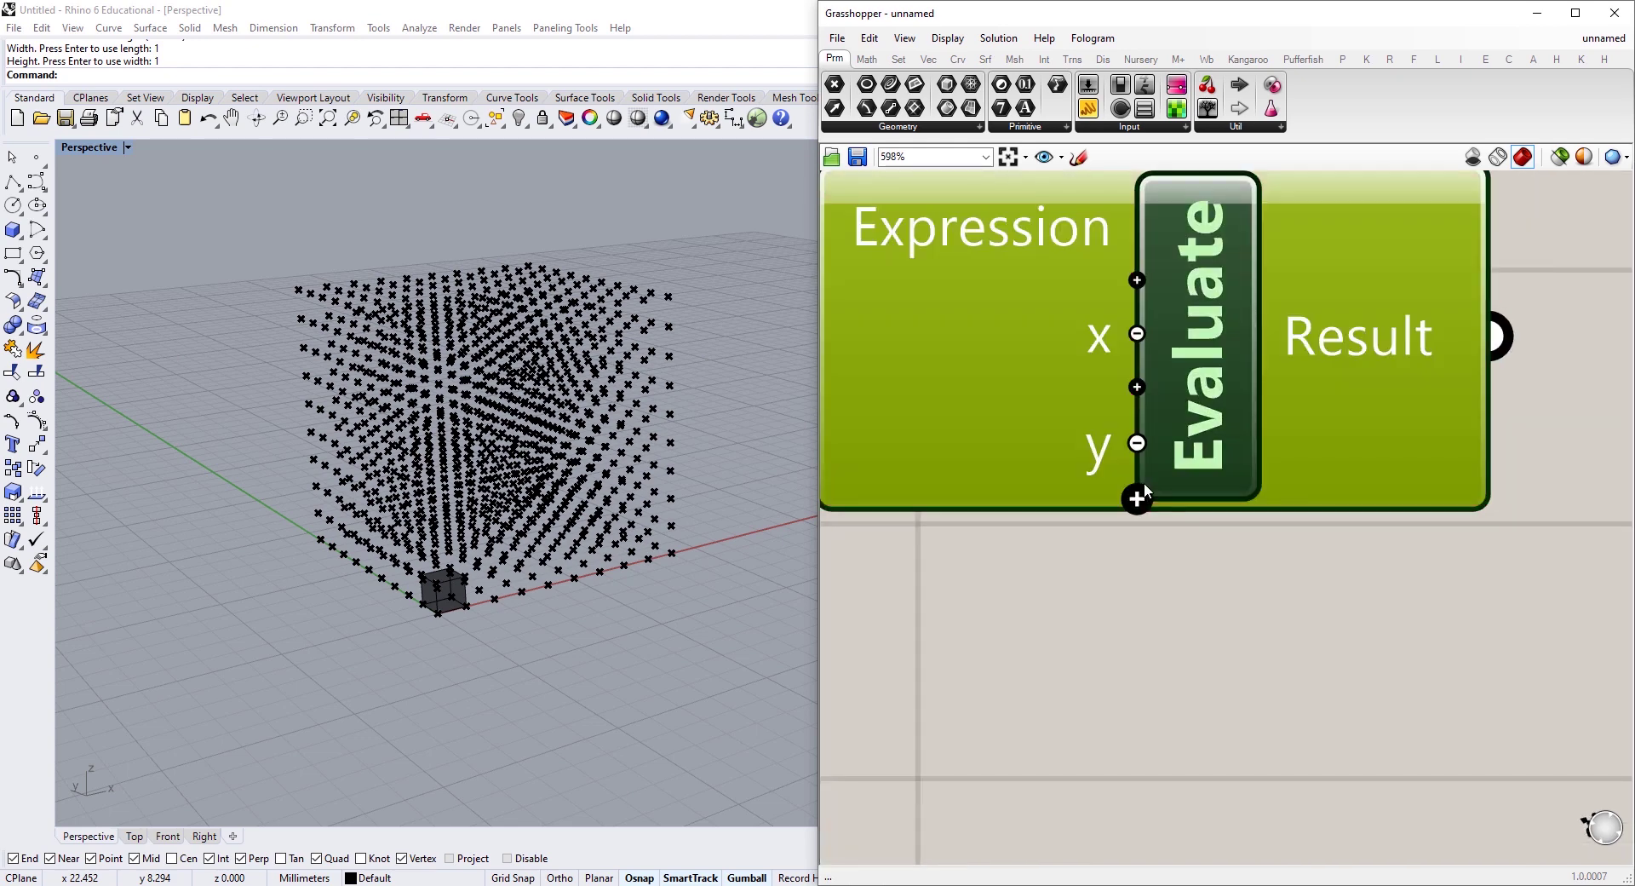
{"action": "scroll", "coordinate": [1146, 491], "scroll_direction": "down", "scroll_amount": 3}
{"action": "scroll", "coordinate": [1142, 494], "scroll_direction": "up", "scroll_amount": 2}
{"action": "left_click", "coordinate": [1142, 495]}
{"action": "scroll", "coordinate": [1152, 509], "scroll_direction": "down", "scroll_amount": 5}
{"action": "mouse_move", "coordinate": [1259, 384]}
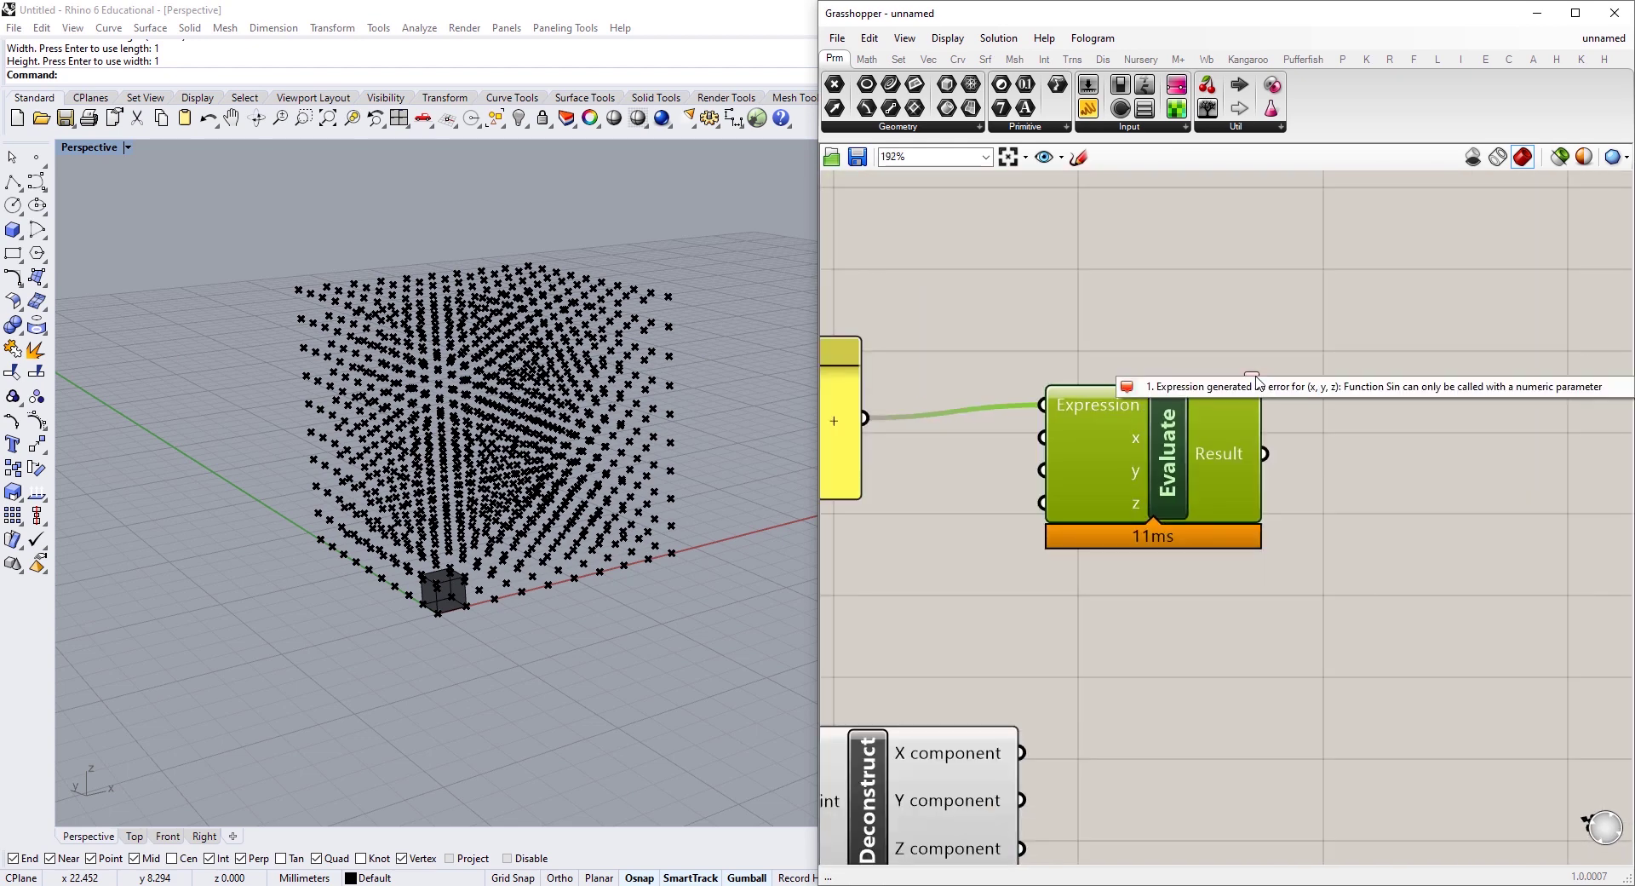
{"action": "left_click", "coordinate": [1517, 315]}
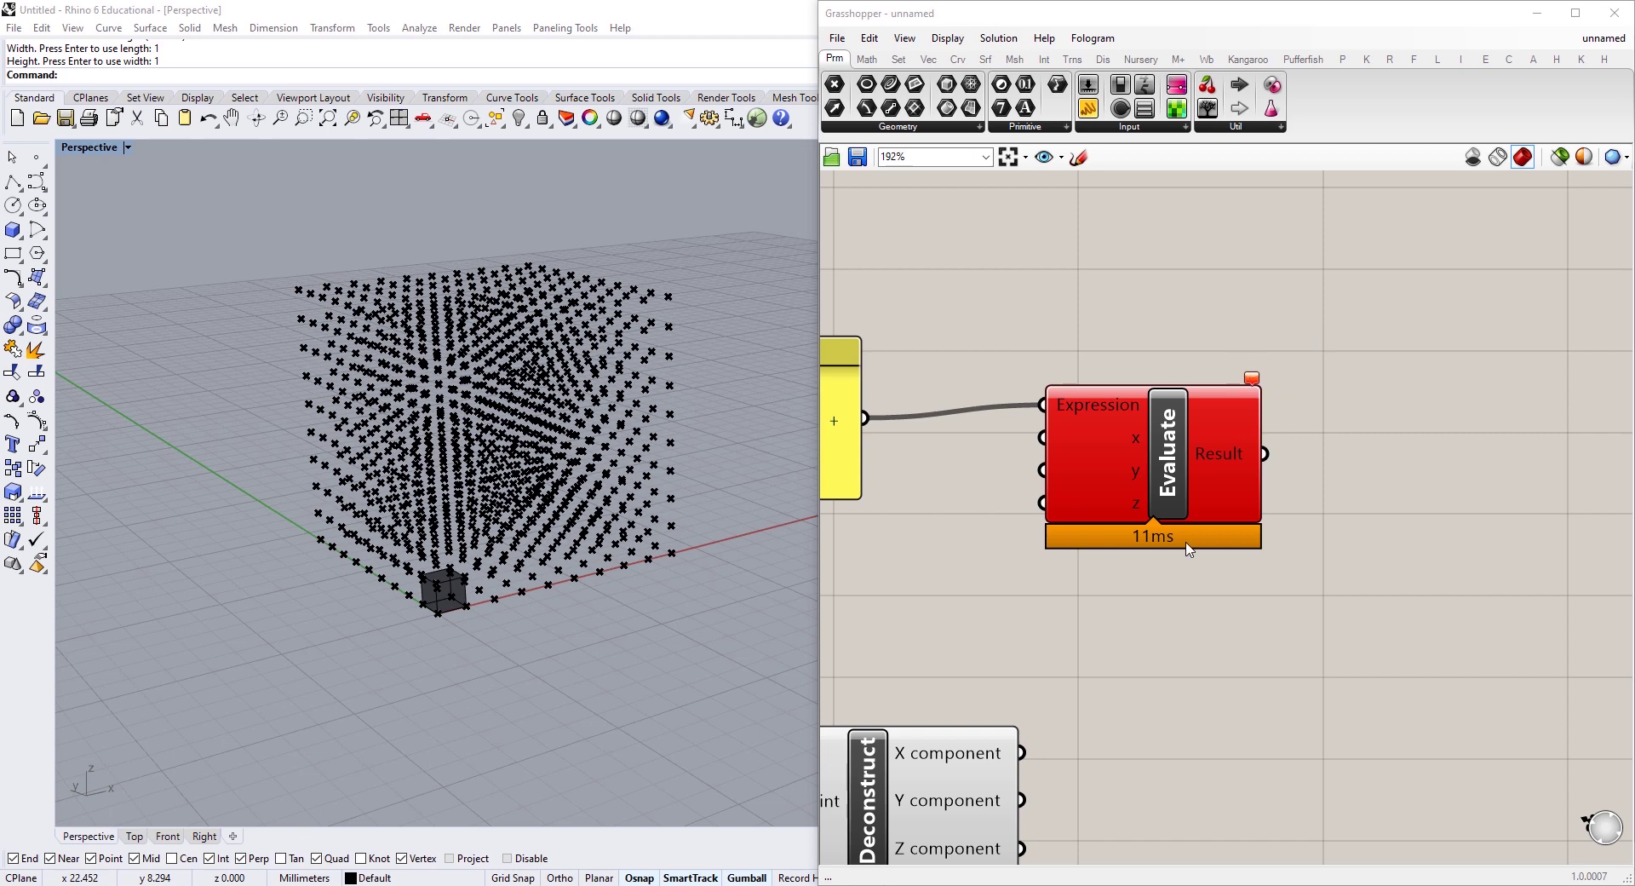
Connect Deconstruct's X, Y and Z components to Evaluate's x, y and z inputs, and reposition both components for clearer wiring.
{"action": "left_click_drag", "start_coordinate": [1093, 699], "coordinate": [1116, 385]}
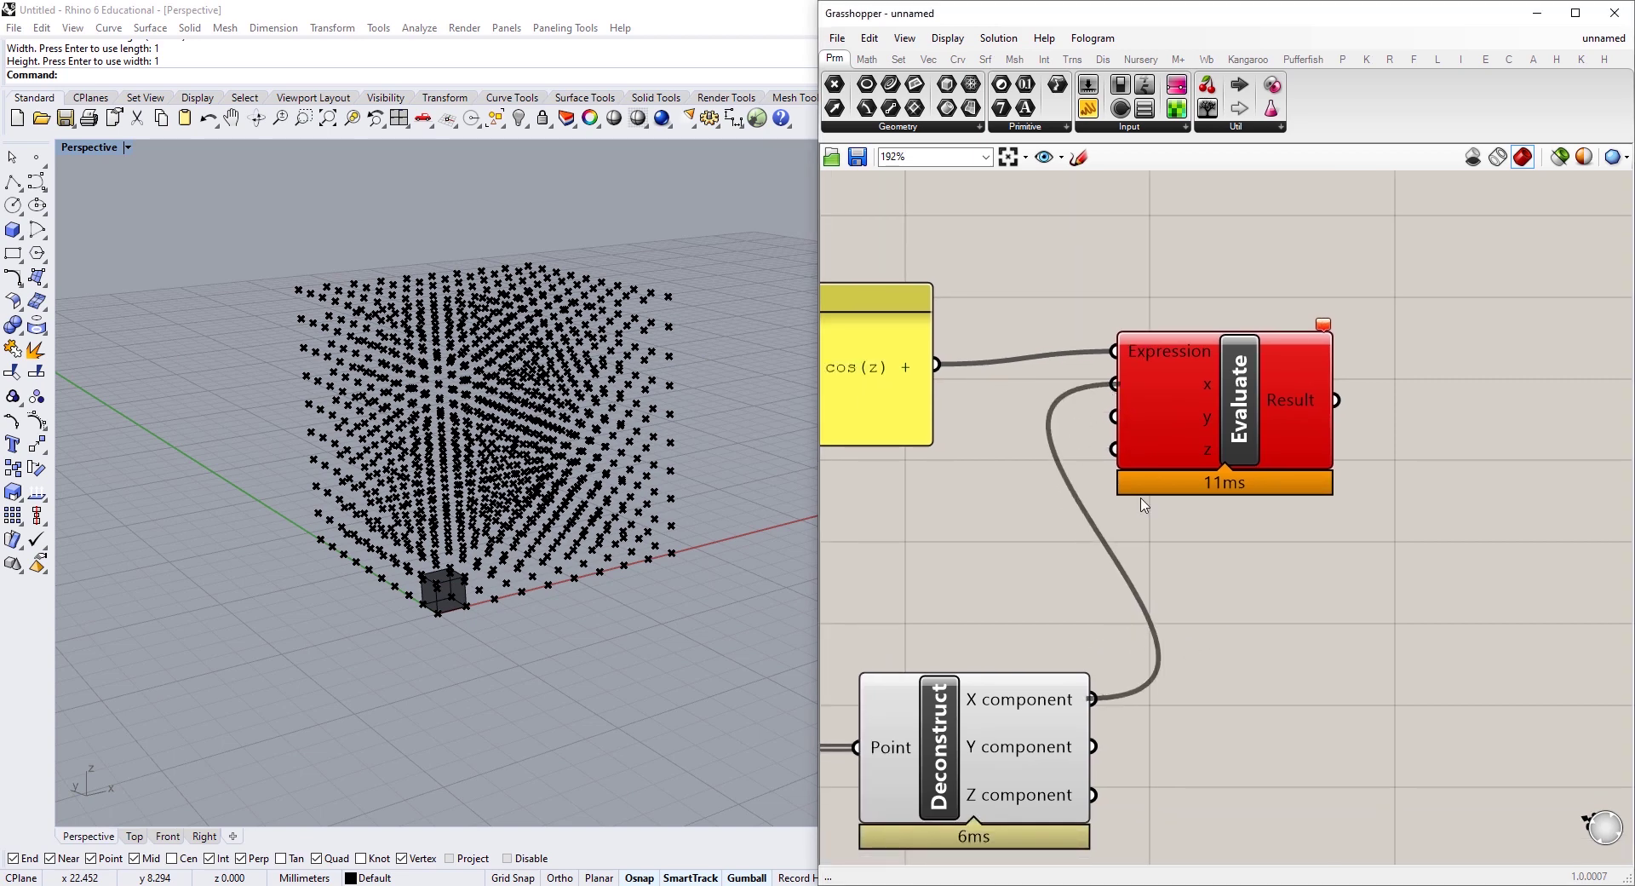
{"action": "left_click_drag", "start_coordinate": [1094, 746], "coordinate": [1115, 417]}
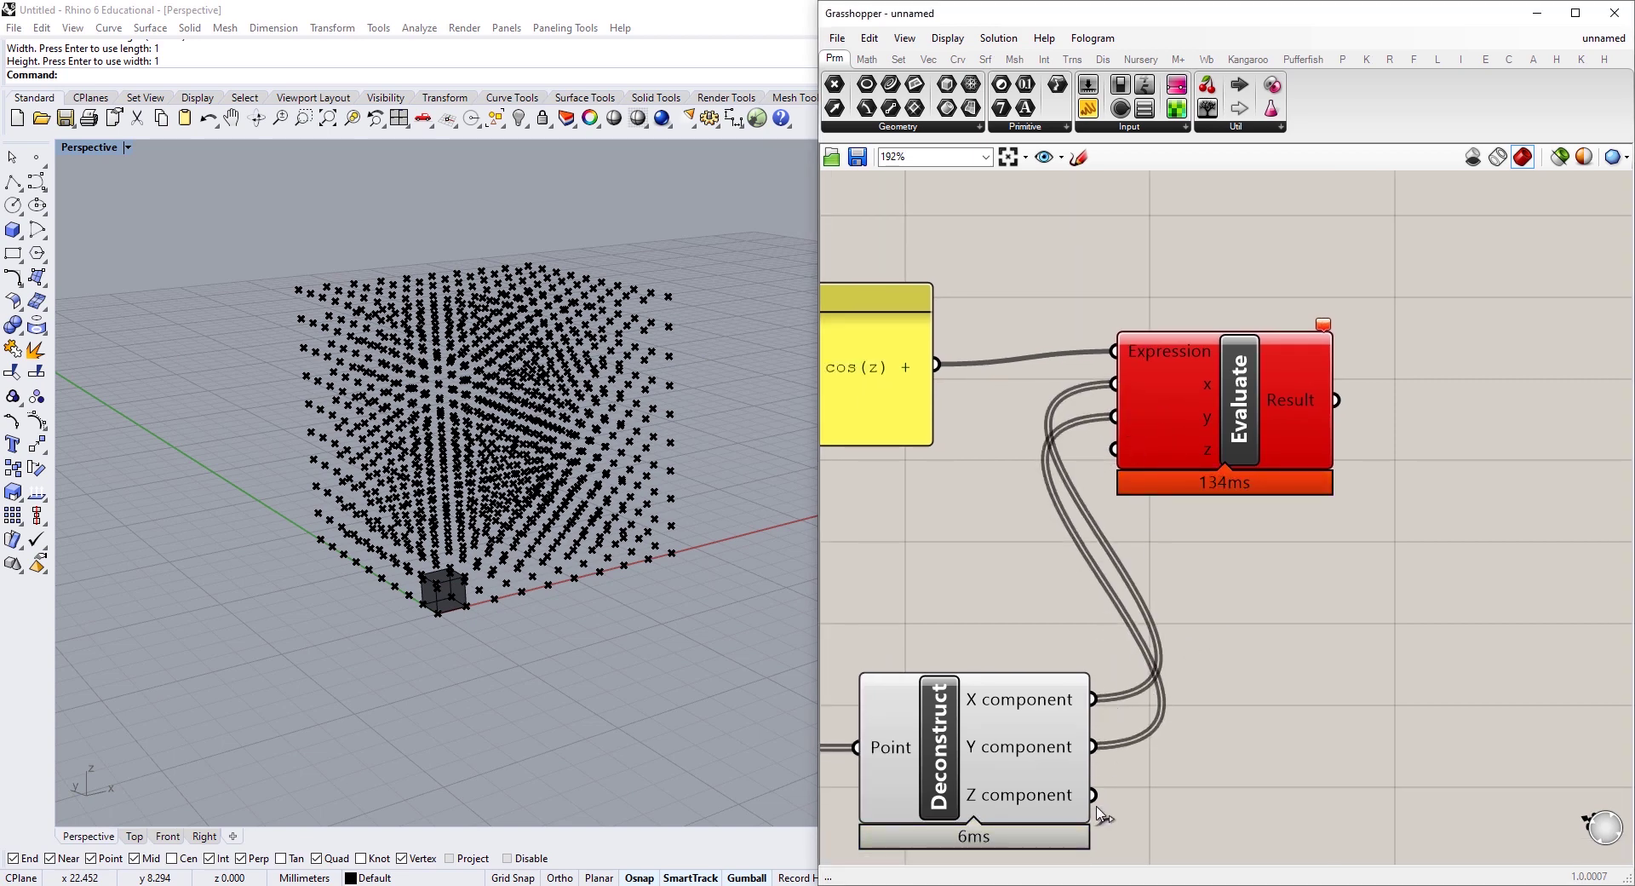
{"action": "left_click_drag", "start_coordinate": [1094, 795], "coordinate": [1116, 450]}
{"action": "left_click_drag", "start_coordinate": [1224, 444], "coordinate": [1229, 456]}
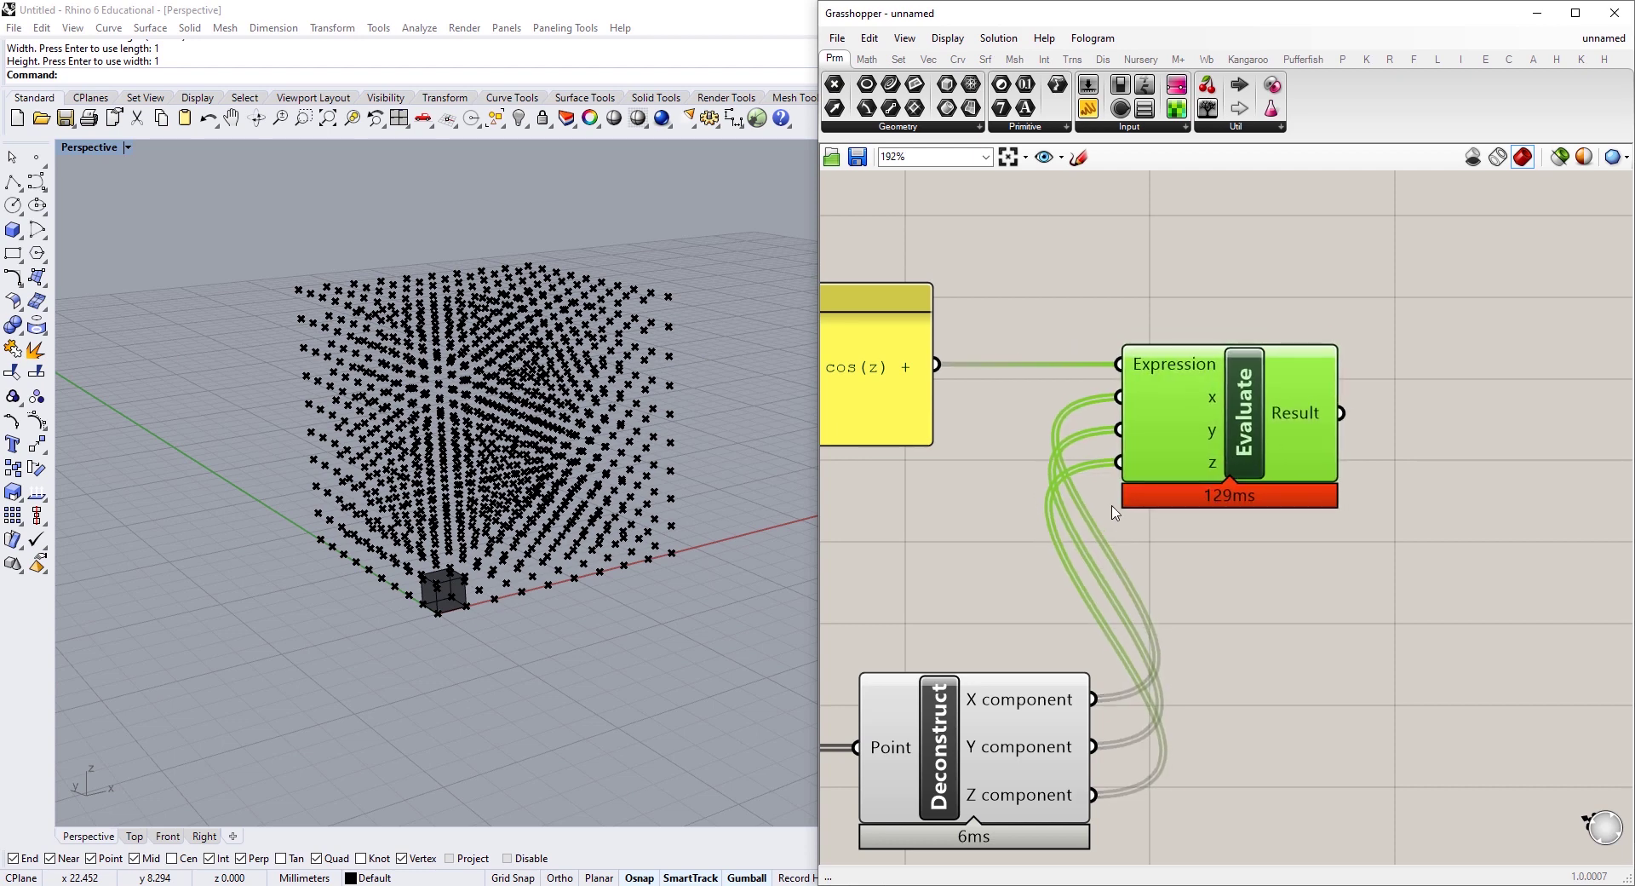
{"action": "right_click_drag", "start_coordinate": [1121, 492], "coordinate": [1185, 438]}
{"action": "scroll", "coordinate": [1192, 429], "scroll_direction": "down", "scroll_amount": 1}
{"action": "right_click_drag", "start_coordinate": [1270, 368], "coordinate": [1229, 366]}
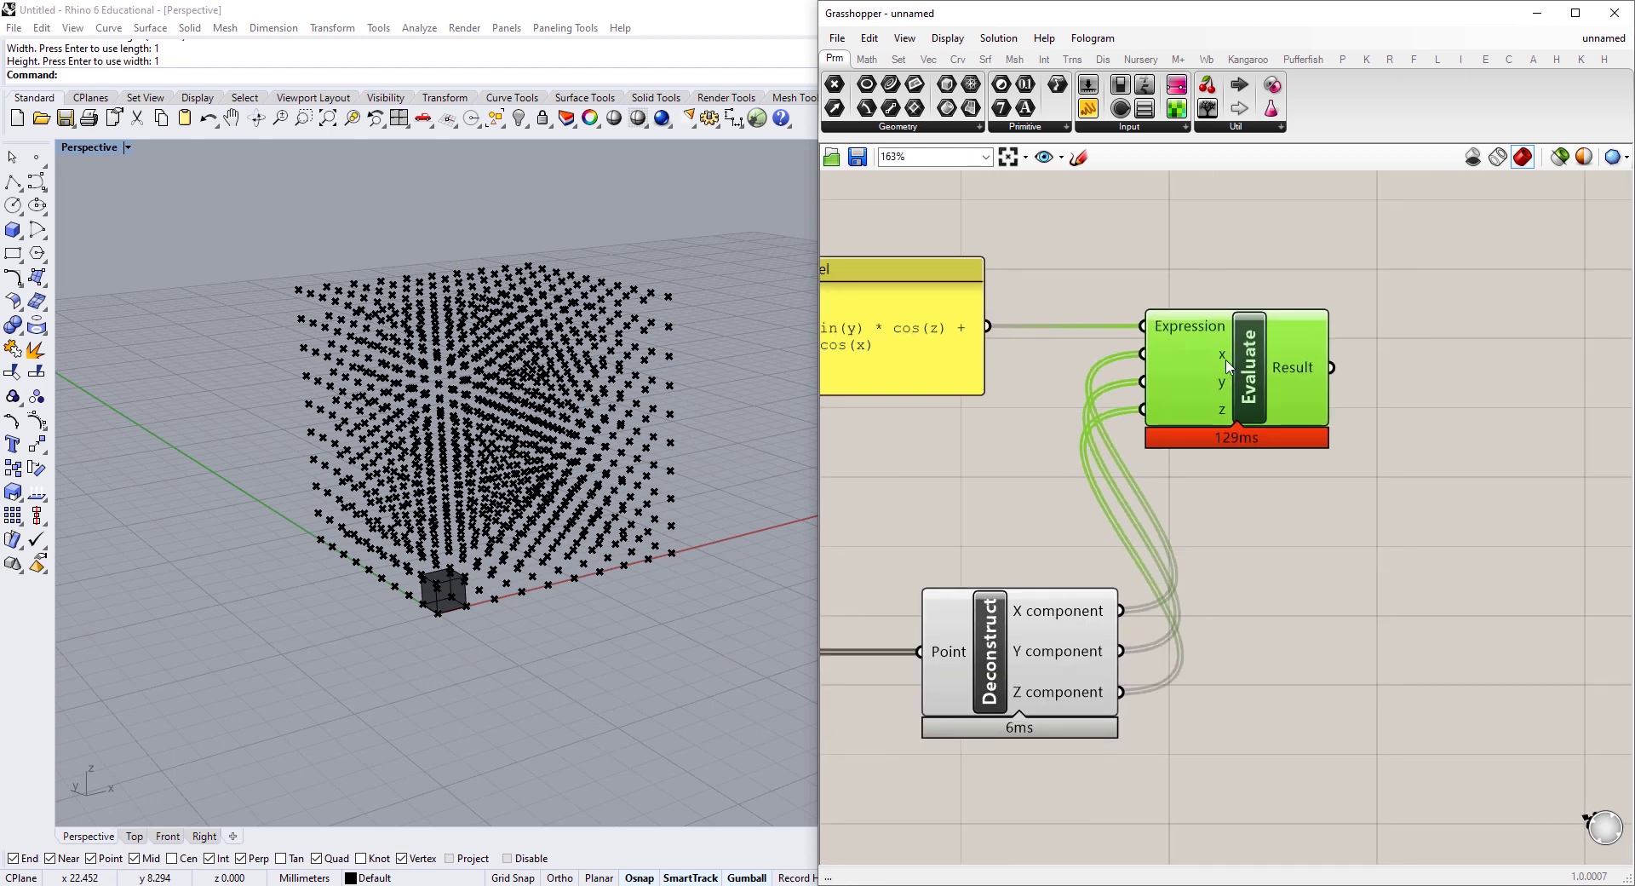
{"action": "mouse_move", "coordinate": [1224, 362]}
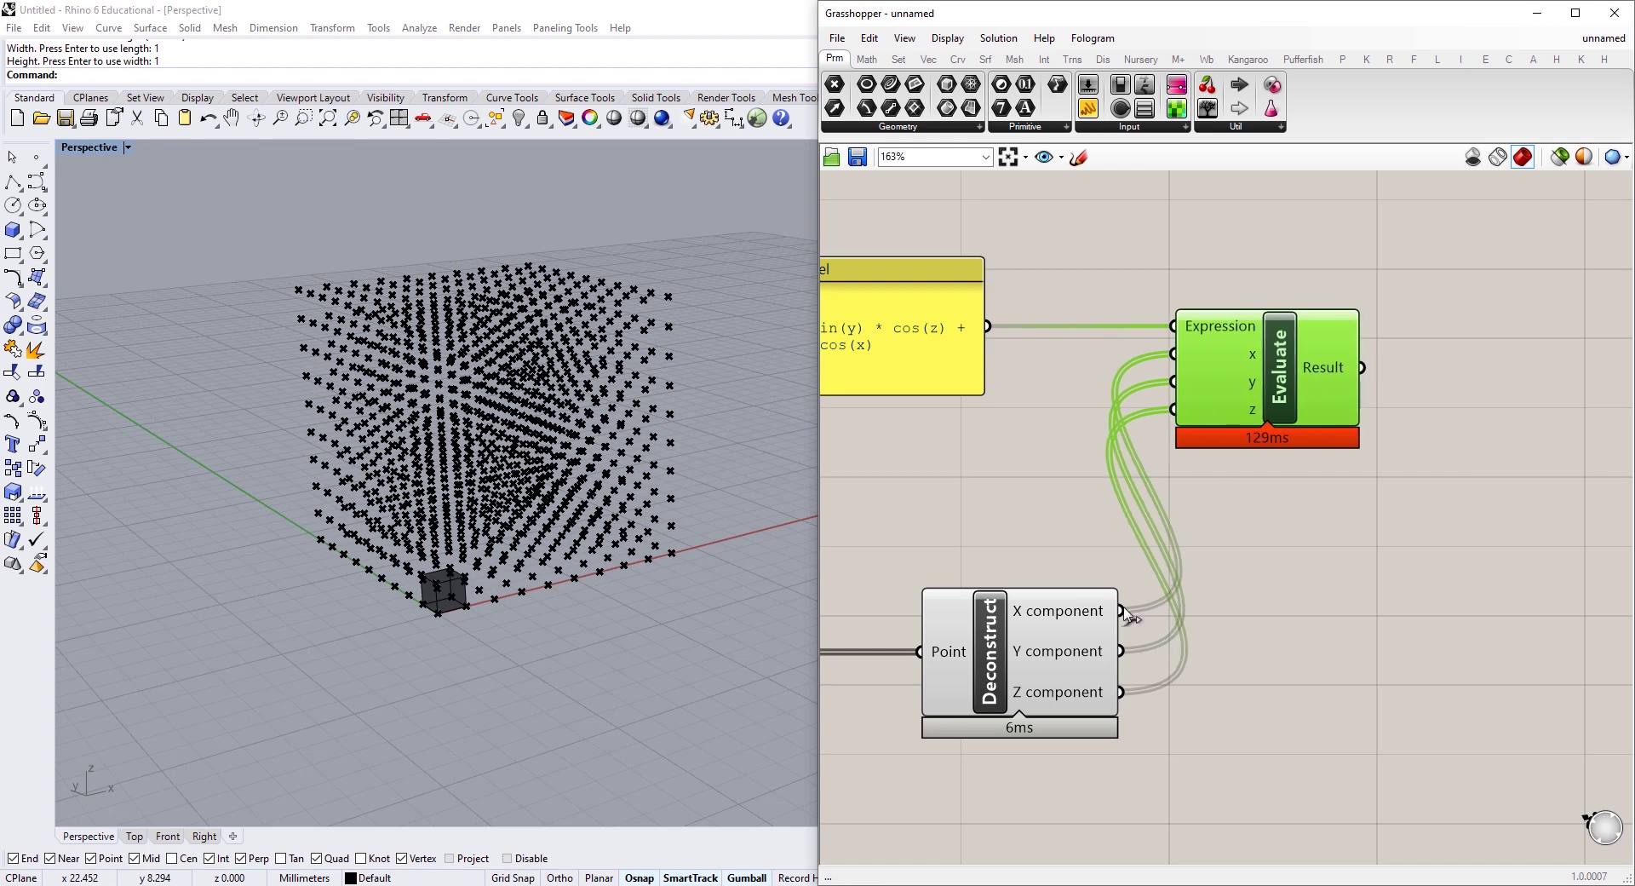
{"action": "scroll", "coordinate": [1125, 614], "scroll_direction": "down", "scroll_amount": 2}
{"action": "left_click_drag", "start_coordinate": [1079, 647], "coordinate": [1035, 643]}
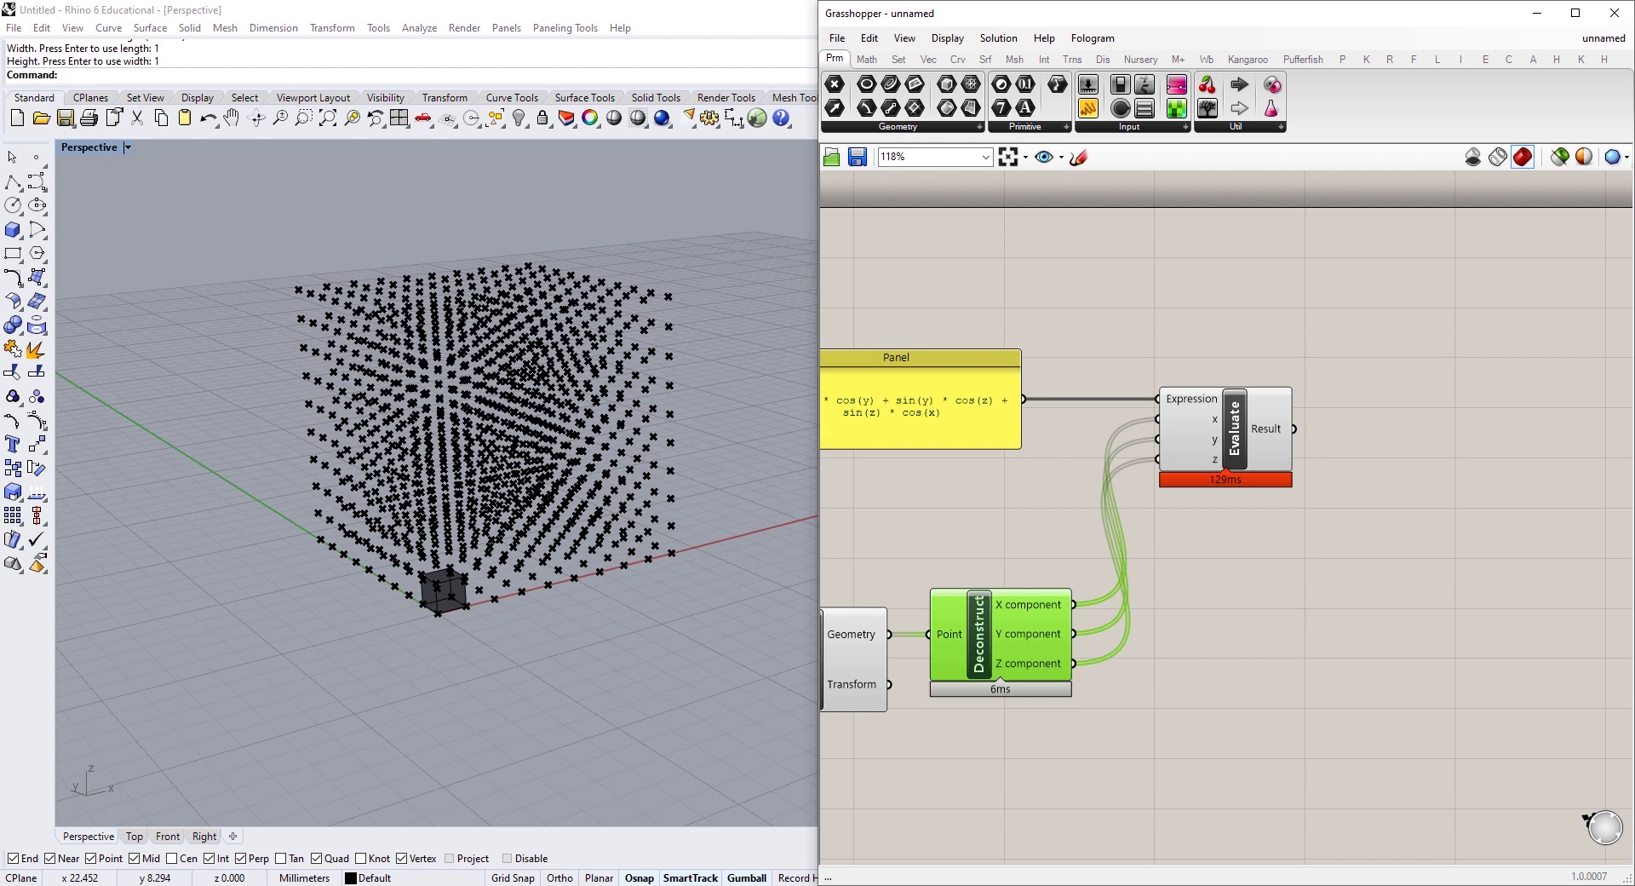
Add a taller Panel beside Evaluate, connect the Result output to it and scroll through the evaluated values.
{"action": "right_click_drag", "start_coordinate": [1207, 244], "coordinate": [1117, 221]}
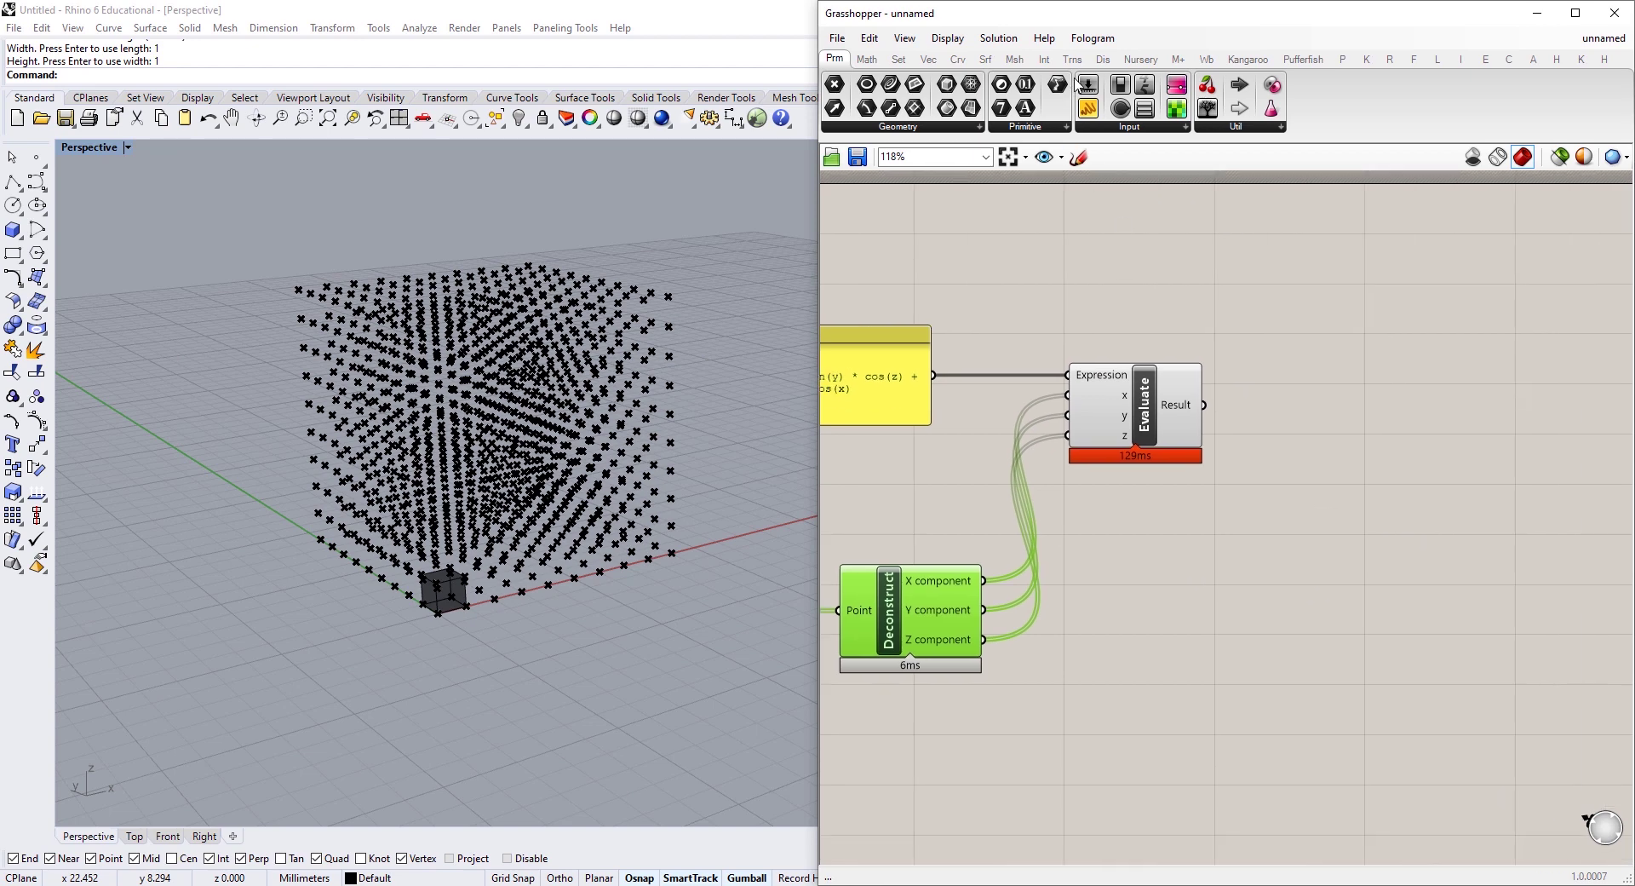
{"action": "left_click_drag", "start_coordinate": [1095, 117], "coordinate": [1367, 341]}
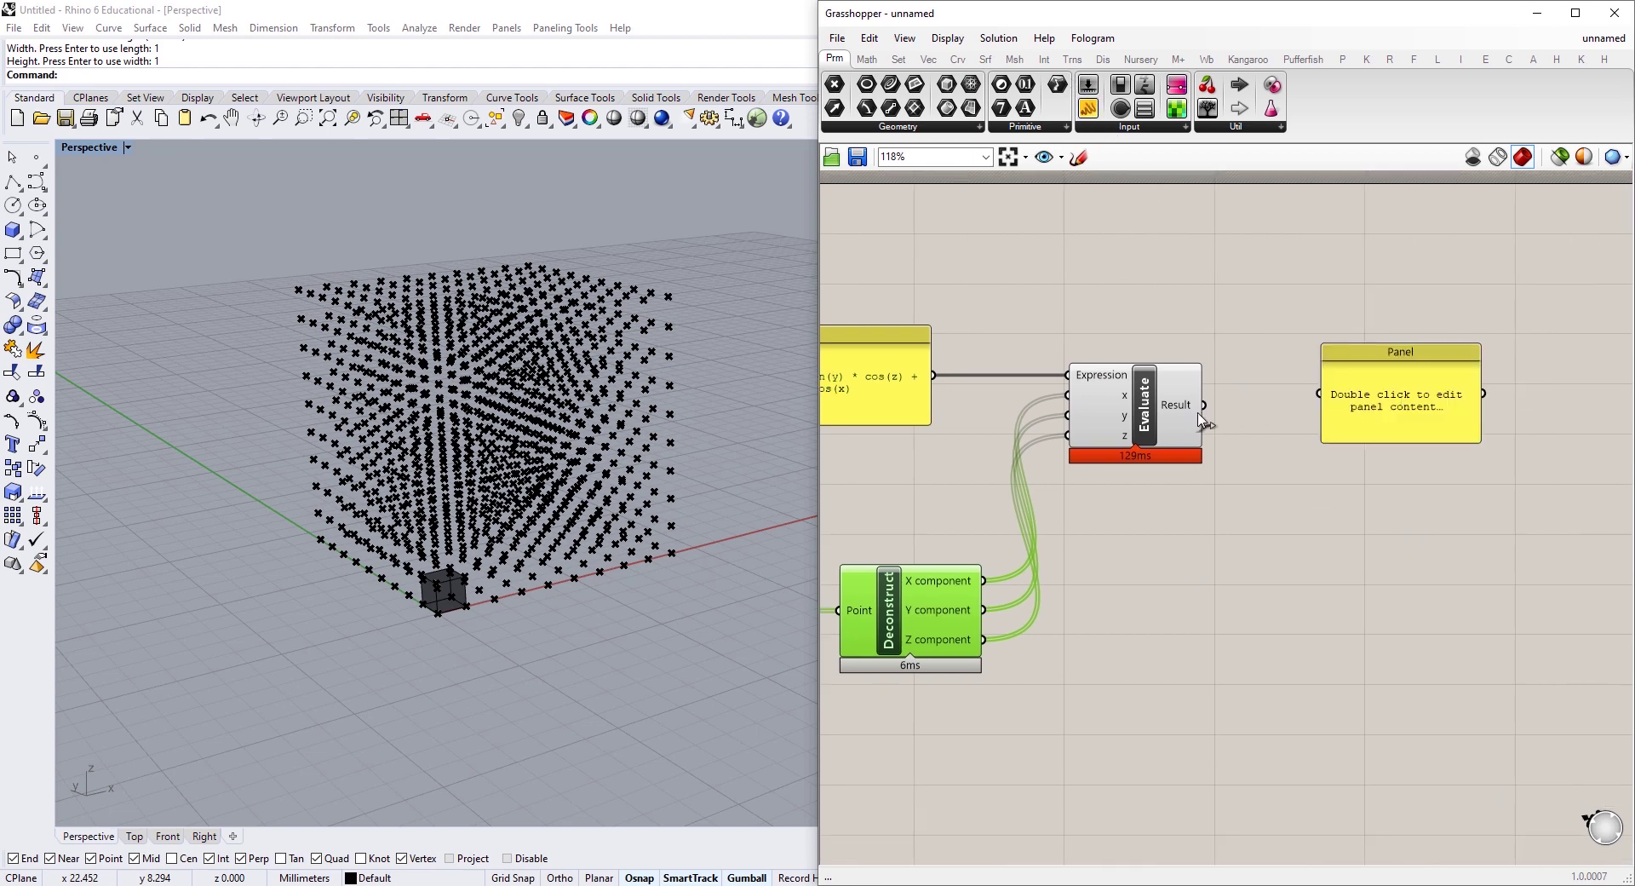
{"action": "left_click_drag", "start_coordinate": [1204, 406], "coordinate": [1387, 586]}
{"action": "left_click", "coordinate": [1390, 452]}
{"action": "scroll", "coordinate": [1472, 382], "scroll_direction": "down", "scroll_amount": 5}
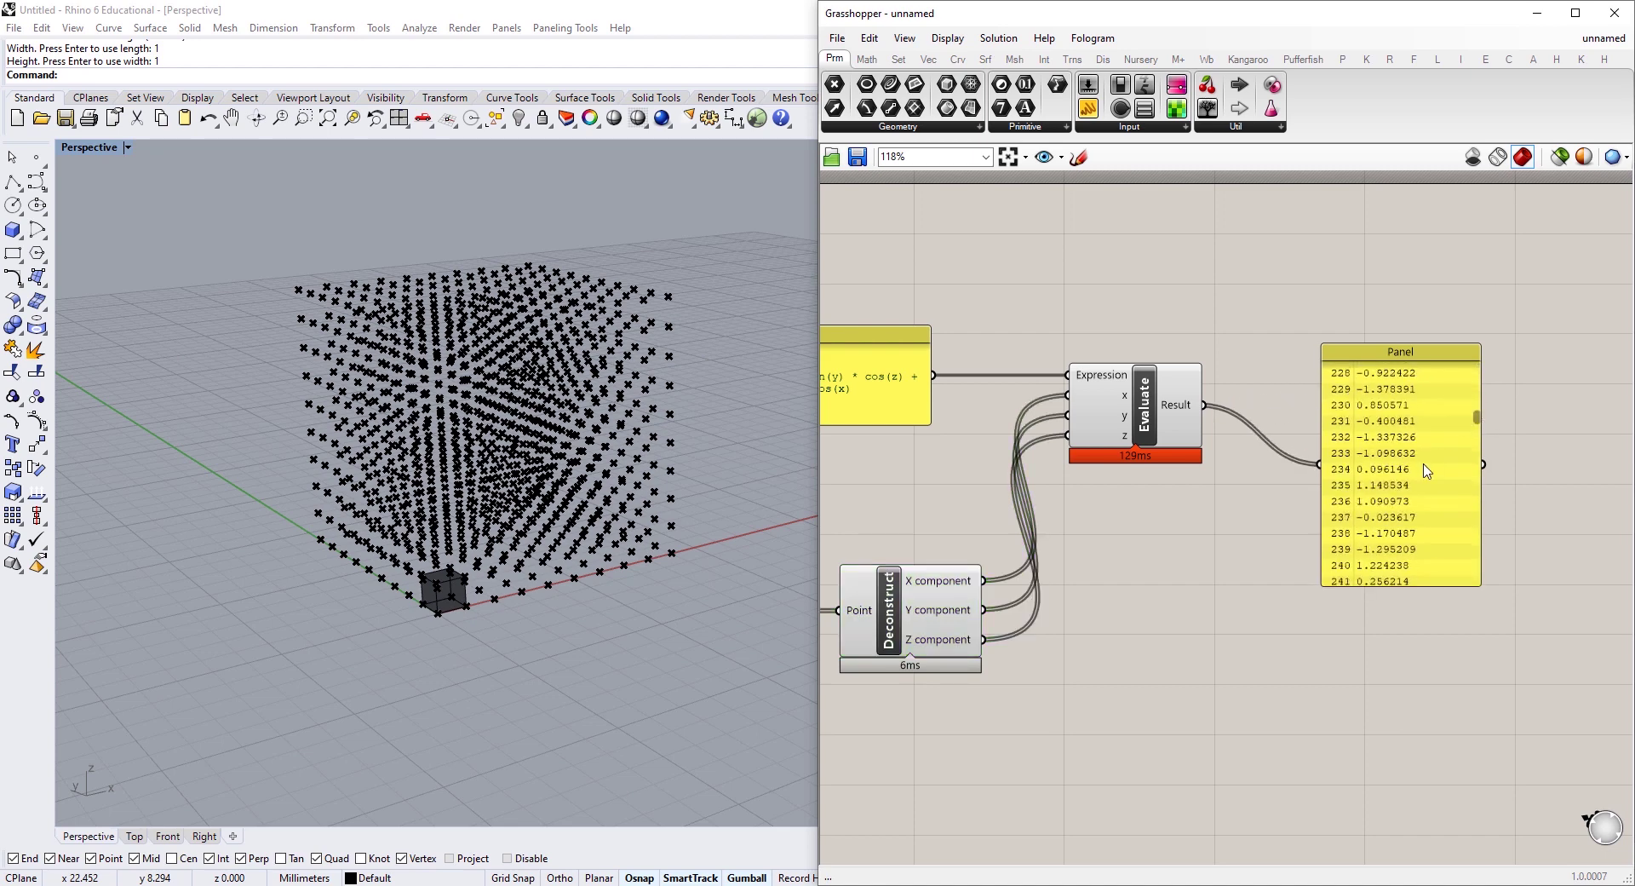
Delete the Panel of evaluated results and place a Sample Voxels component in the space beside Evaluate.
{"action": "left_click", "coordinate": [1428, 468]}
{"action": "key", "text": "Delete"}
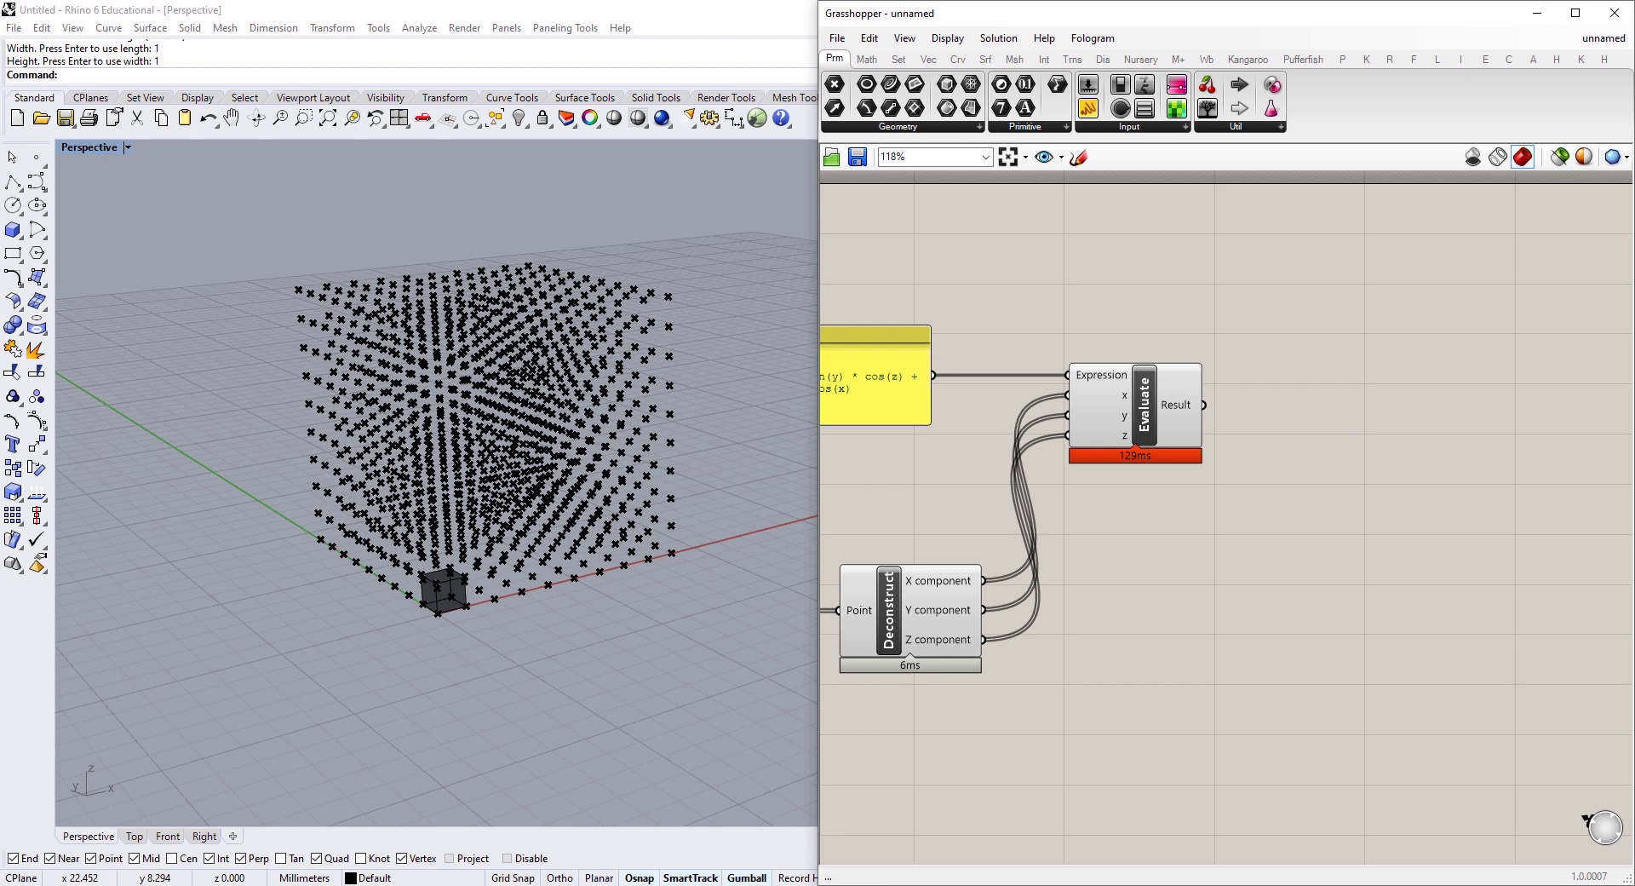
{"action": "left_click", "coordinate": [1509, 58]}
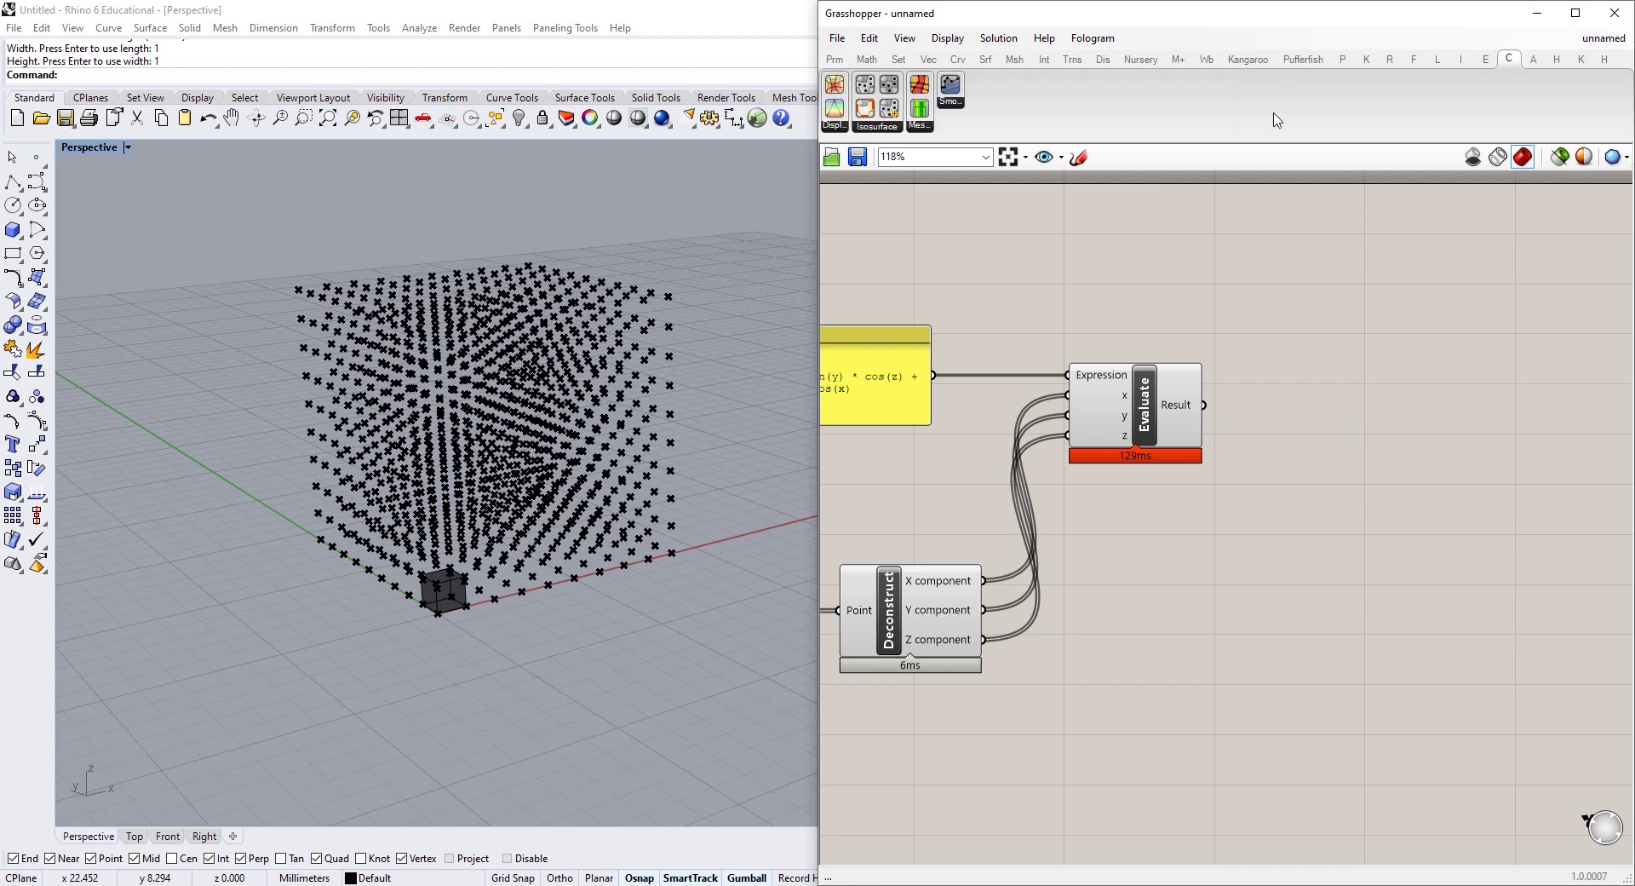
{"action": "left_click", "coordinate": [881, 128]}
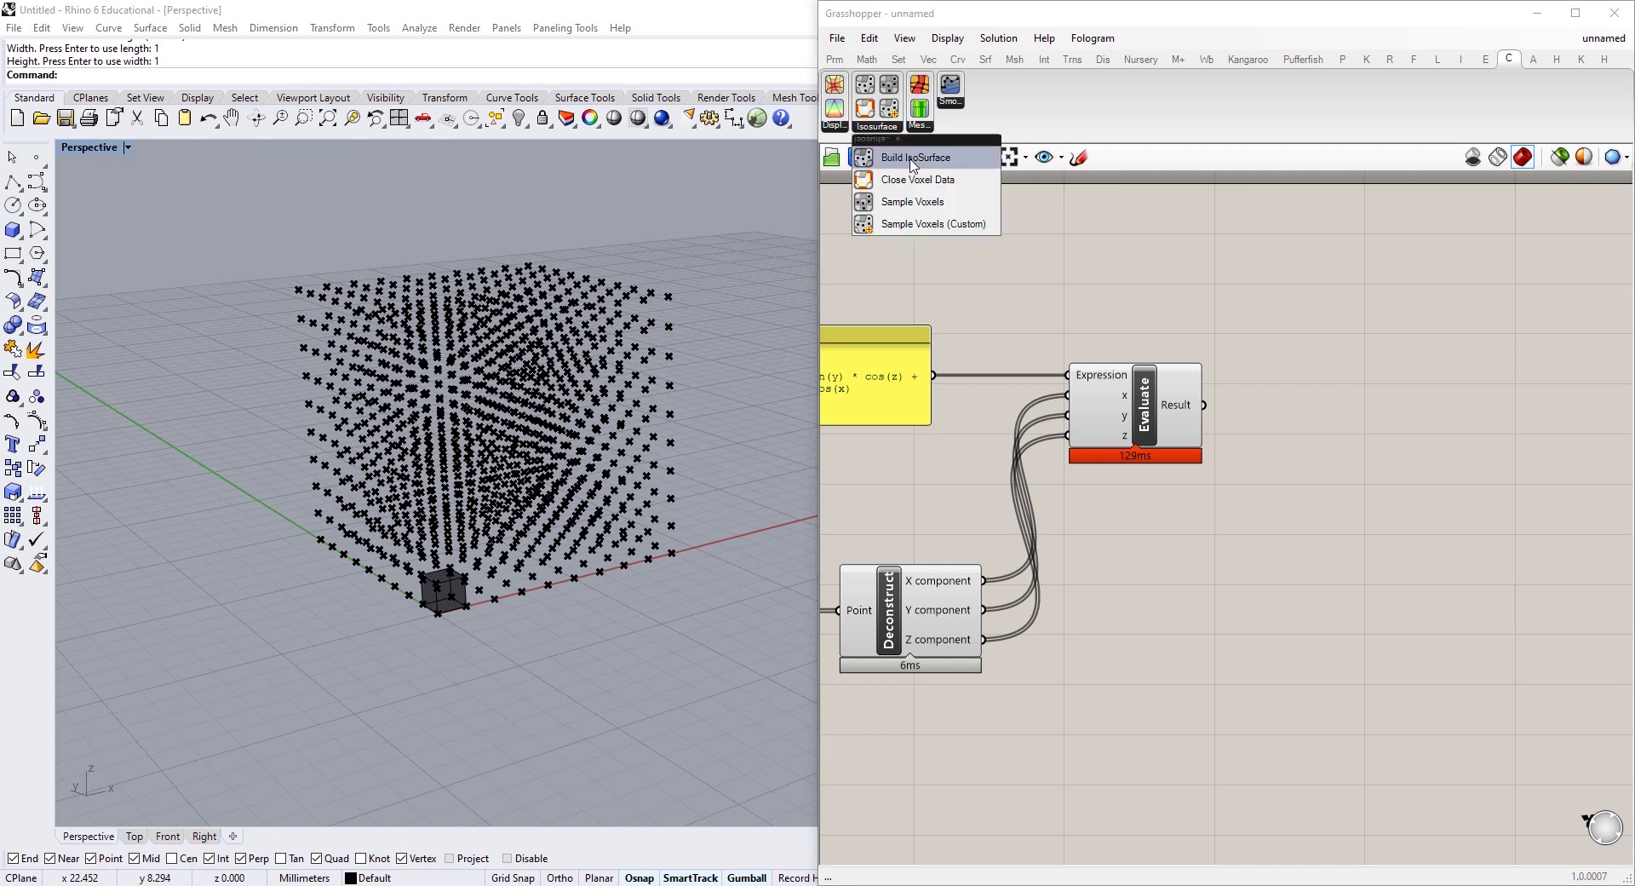
{"action": "left_click", "coordinate": [911, 201]}
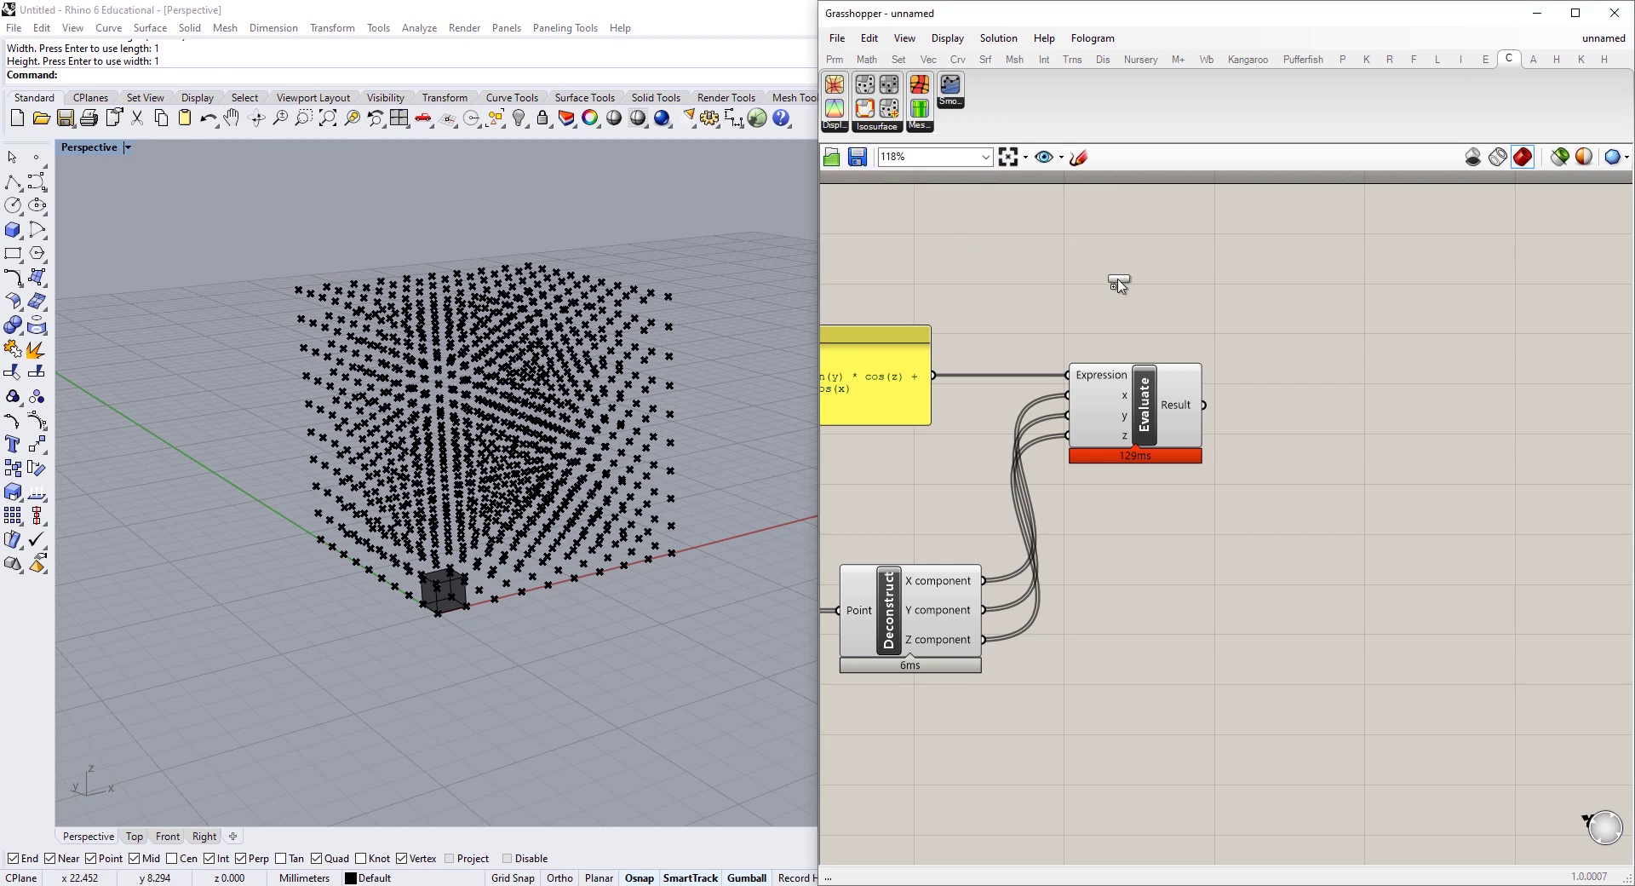
{"action": "left_click", "coordinate": [1405, 452]}
{"action": "right_click_drag", "start_coordinate": [1410, 434], "coordinate": [1267, 426]}
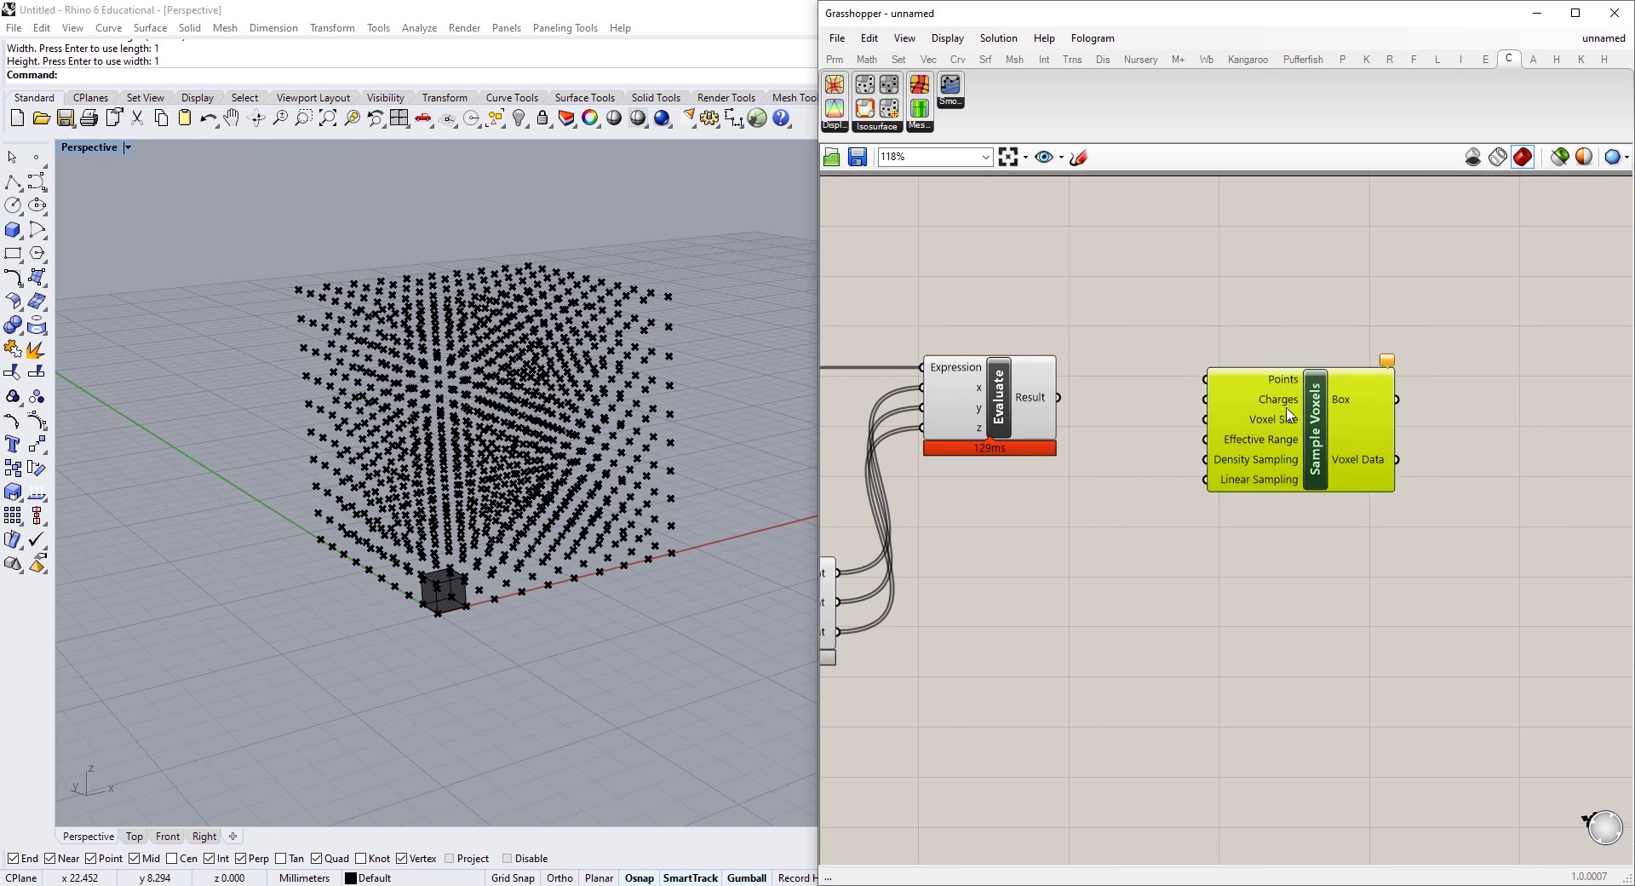
Connect the Box Array's Geometry output to the Points input of Sample Voxels.
{"action": "scroll", "coordinate": [1265, 426], "scroll_direction": "down", "scroll_amount": 3}
{"action": "scroll", "coordinate": [1282, 426], "scroll_direction": "up", "scroll_amount": 2}
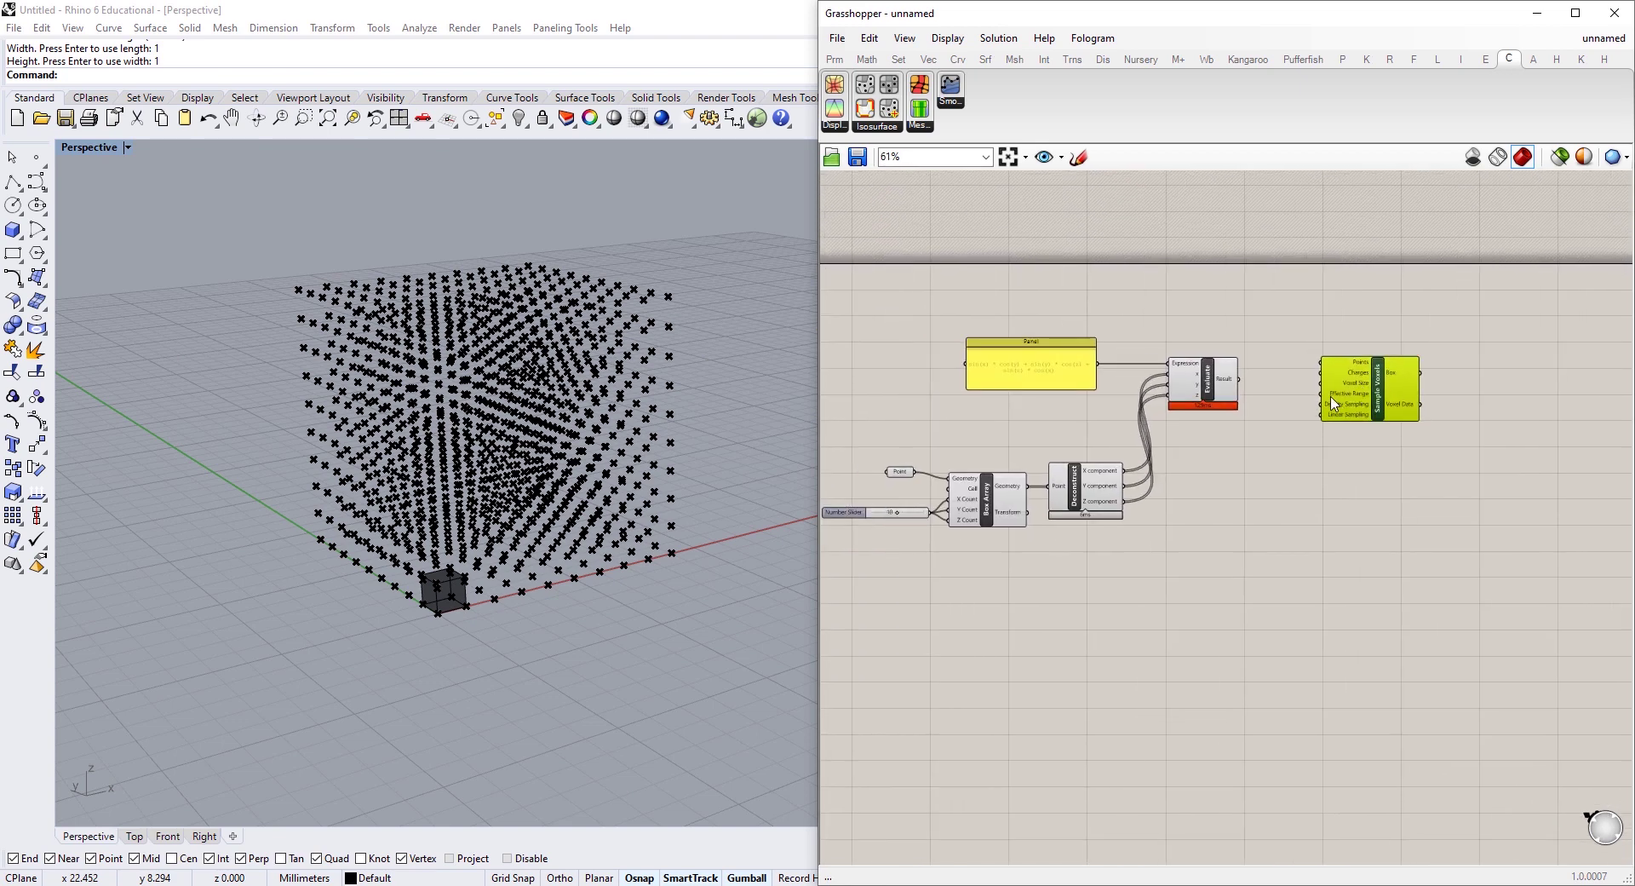
{"action": "scroll", "coordinate": [1325, 445], "scroll_direction": "up", "scroll_amount": 2}
{"action": "left_click", "coordinate": [896, 532]}
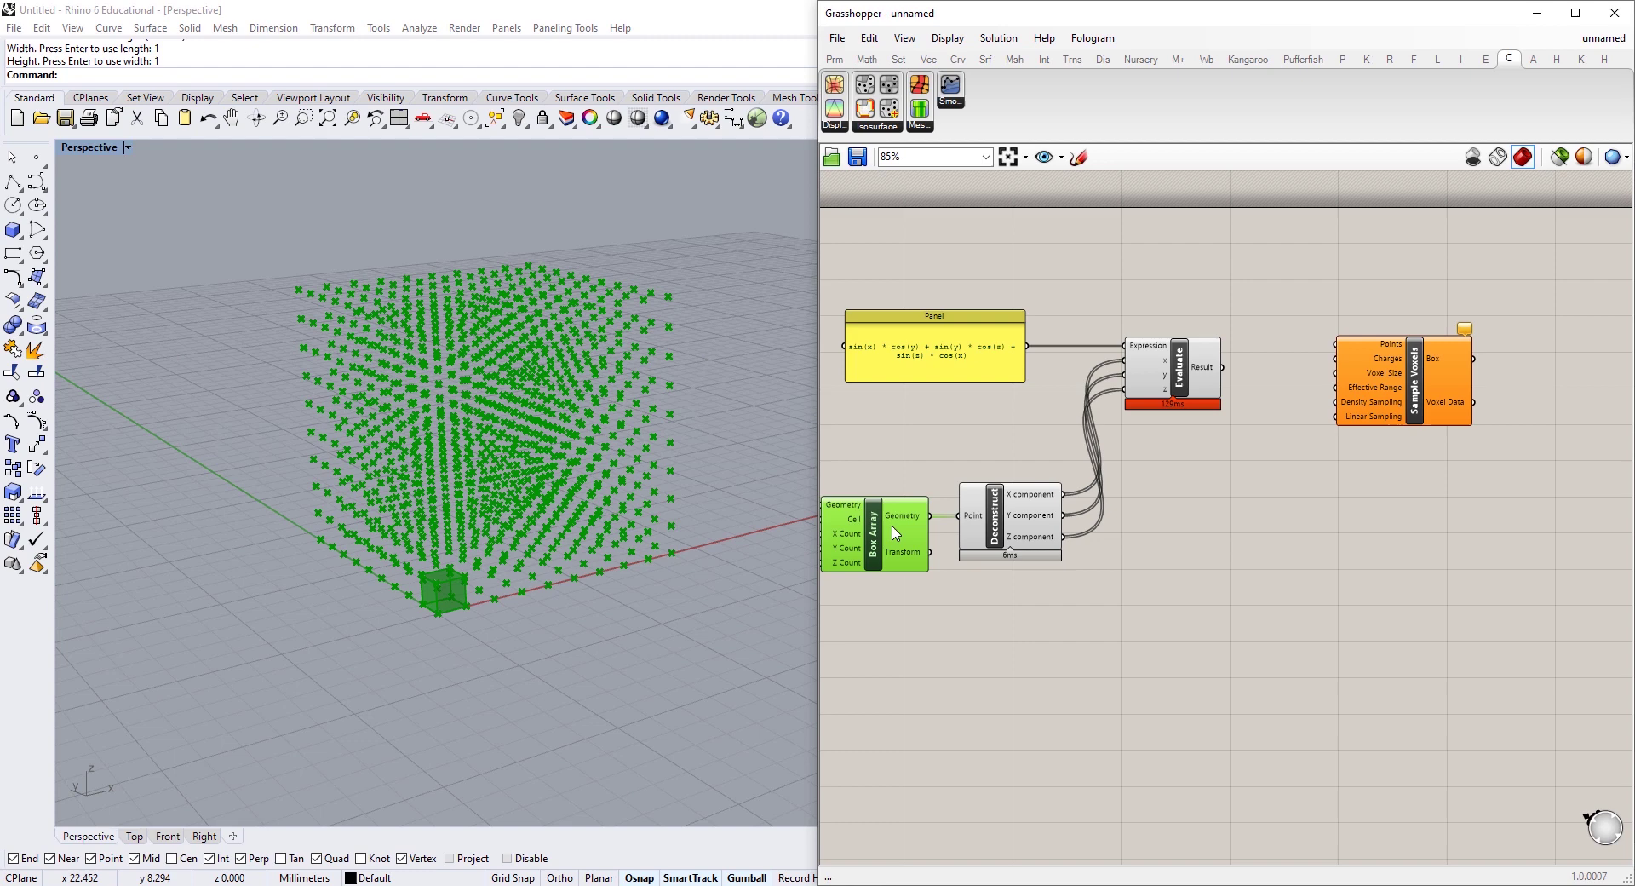
{"action": "left_click_drag", "start_coordinate": [930, 516], "coordinate": [1336, 347]}
{"action": "left_click", "coordinate": [1365, 376]}
Connect Evaluate's Result output to the Charges input of Sample Voxels and reposition Sample Voxels for clearer wiring.
{"action": "scroll", "coordinate": [1366, 376], "scroll_direction": "up", "scroll_amount": 2}
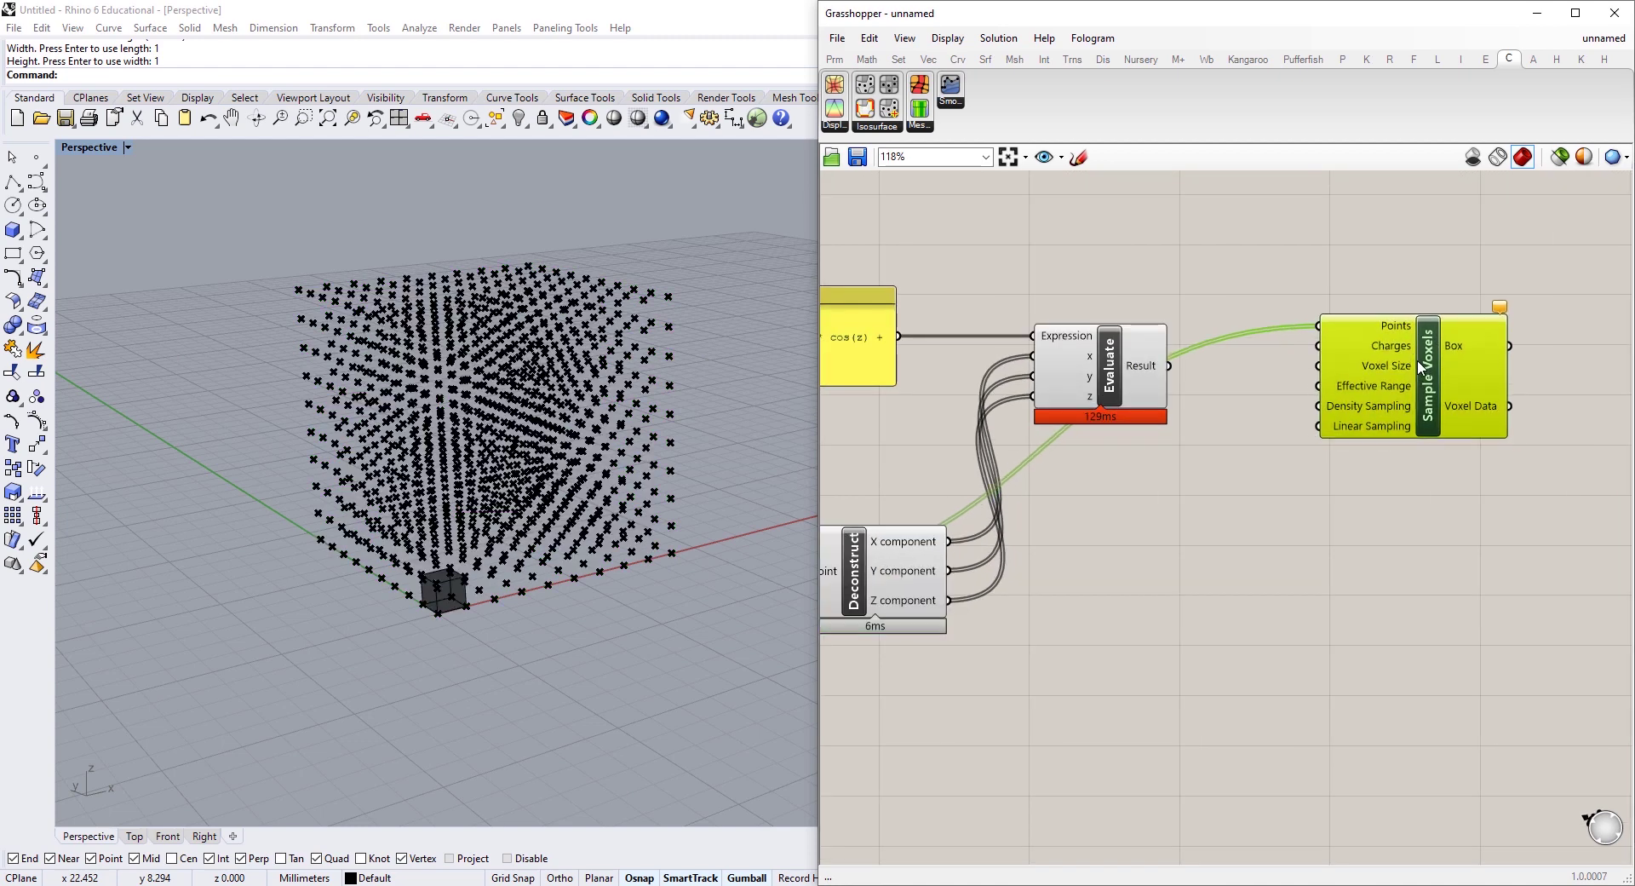
{"action": "mouse_move", "coordinate": [1141, 376]}
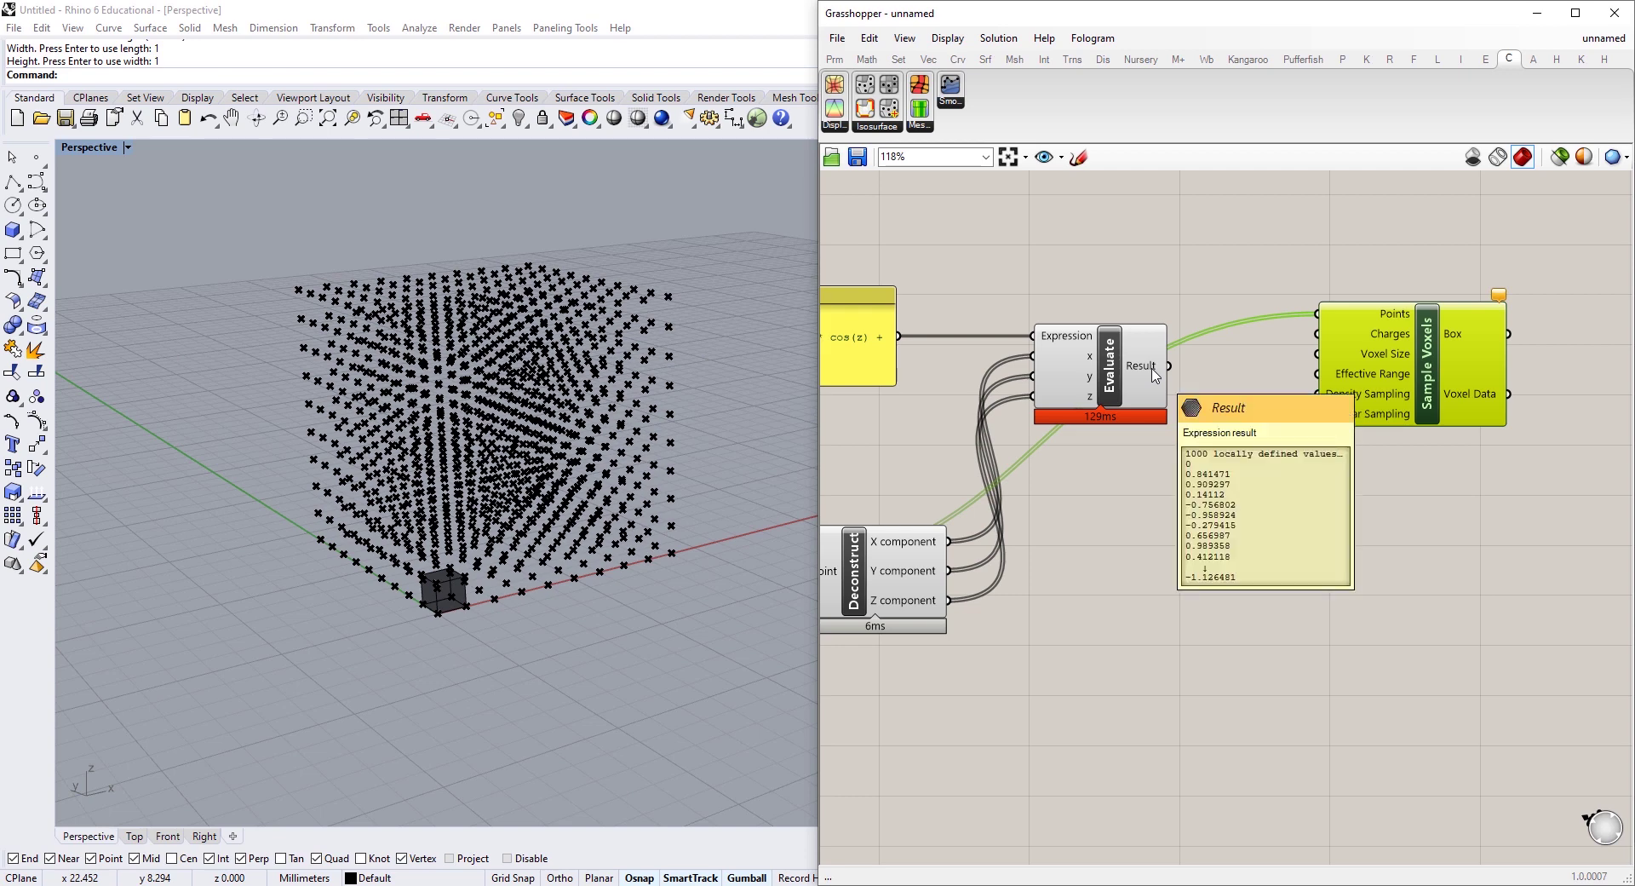
{"action": "right_click_drag", "start_coordinate": [1012, 499], "coordinate": [1086, 518]}
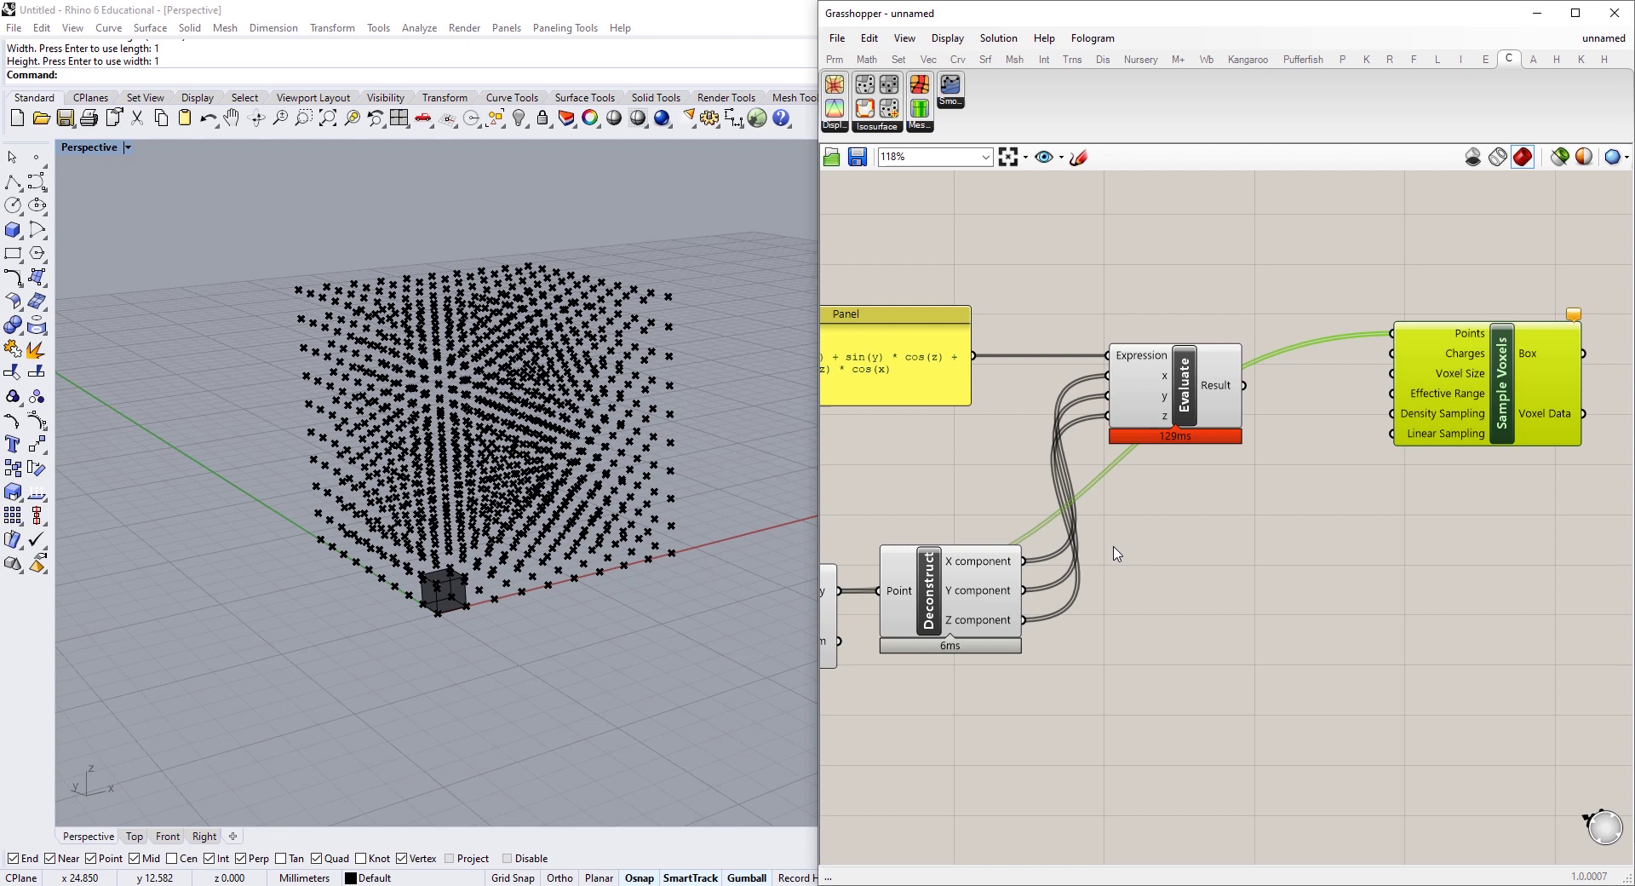
{"action": "mouse_move", "coordinate": [510, 507]}
{"action": "right_mouse_down"}
{"action": "mouse_move", "coordinate": [514, 546]}
{"action": "mouse_move", "coordinate": [504, 510]}
{"action": "right_mouse_up"}
{"action": "right_click_drag", "start_coordinate": [903, 589], "coordinate": [954, 578]}
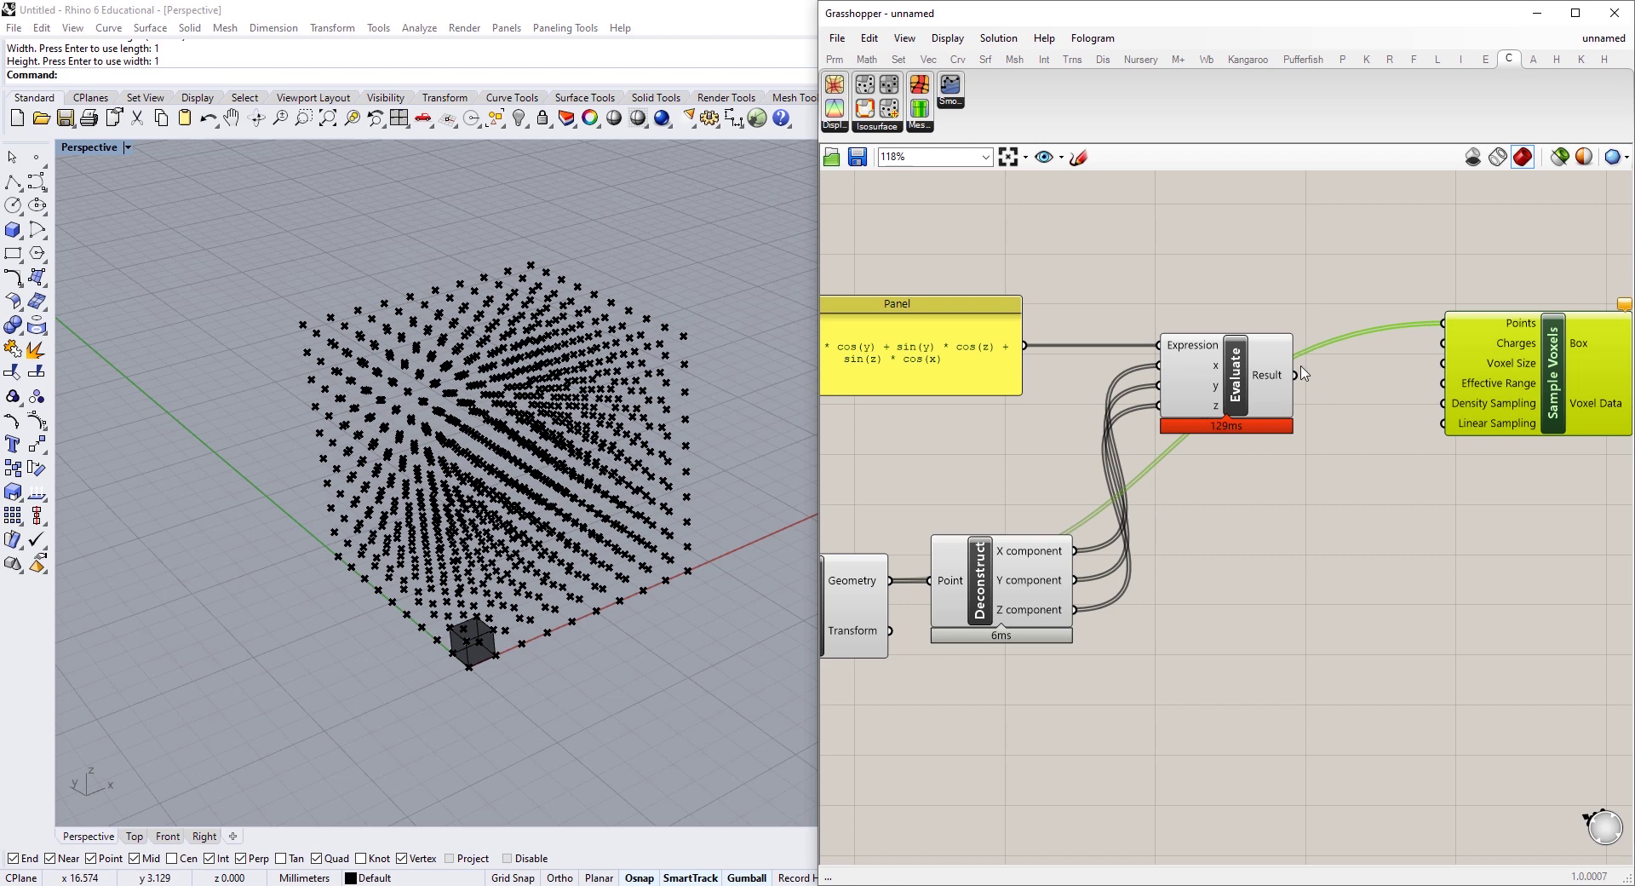
{"action": "left_click_drag", "start_coordinate": [1296, 375], "coordinate": [1445, 343]}
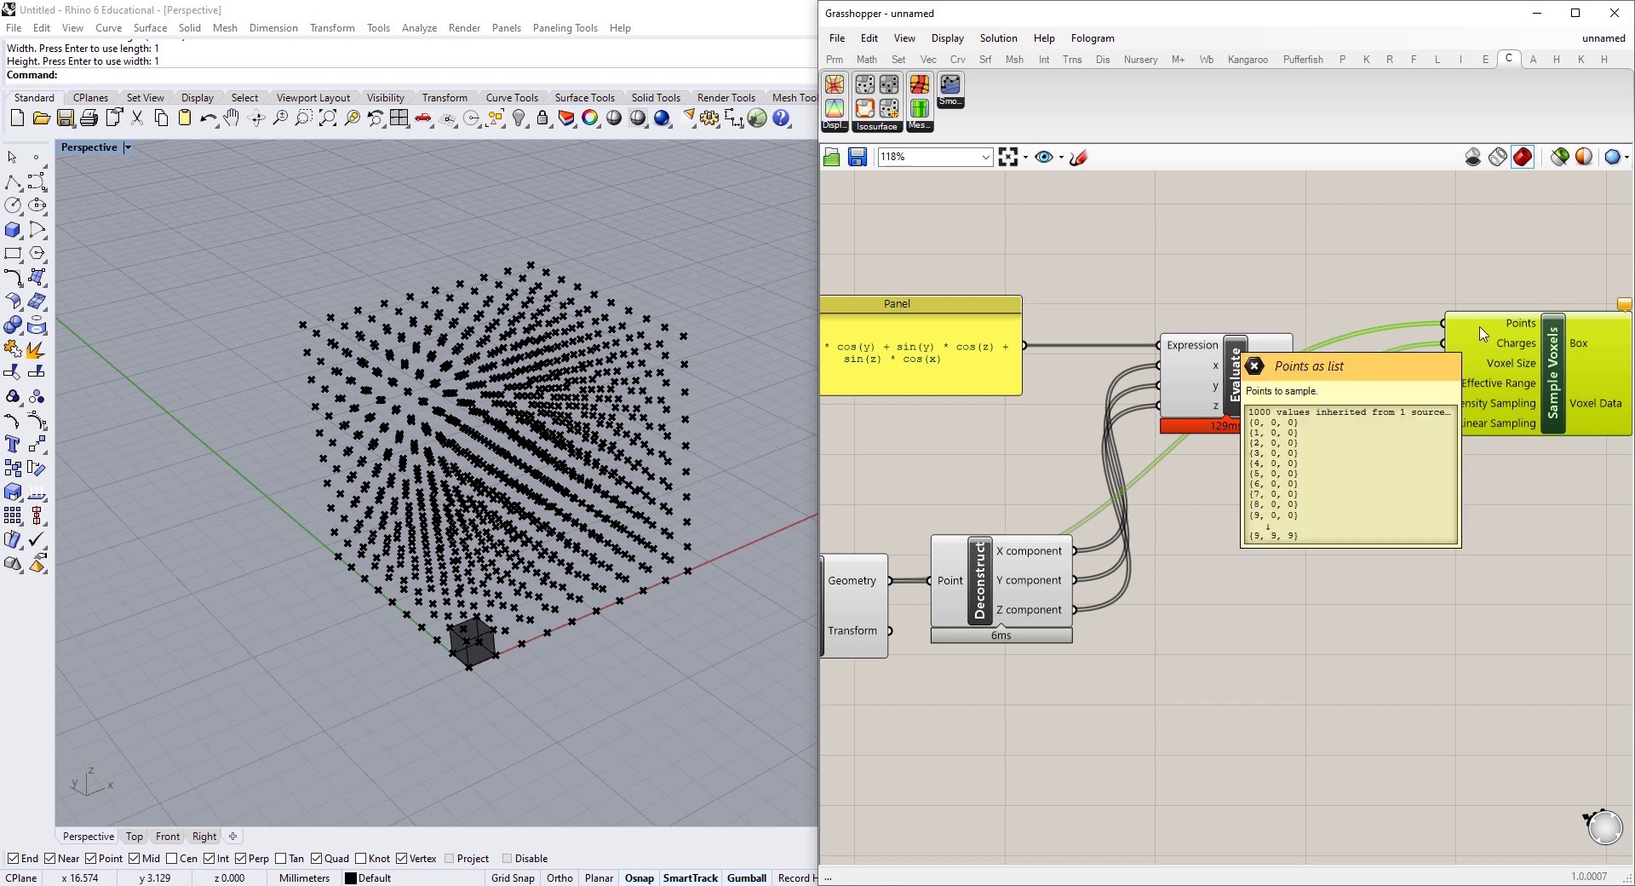
{"action": "right_click_drag", "start_coordinate": [1545, 362], "coordinate": [1376, 372]}
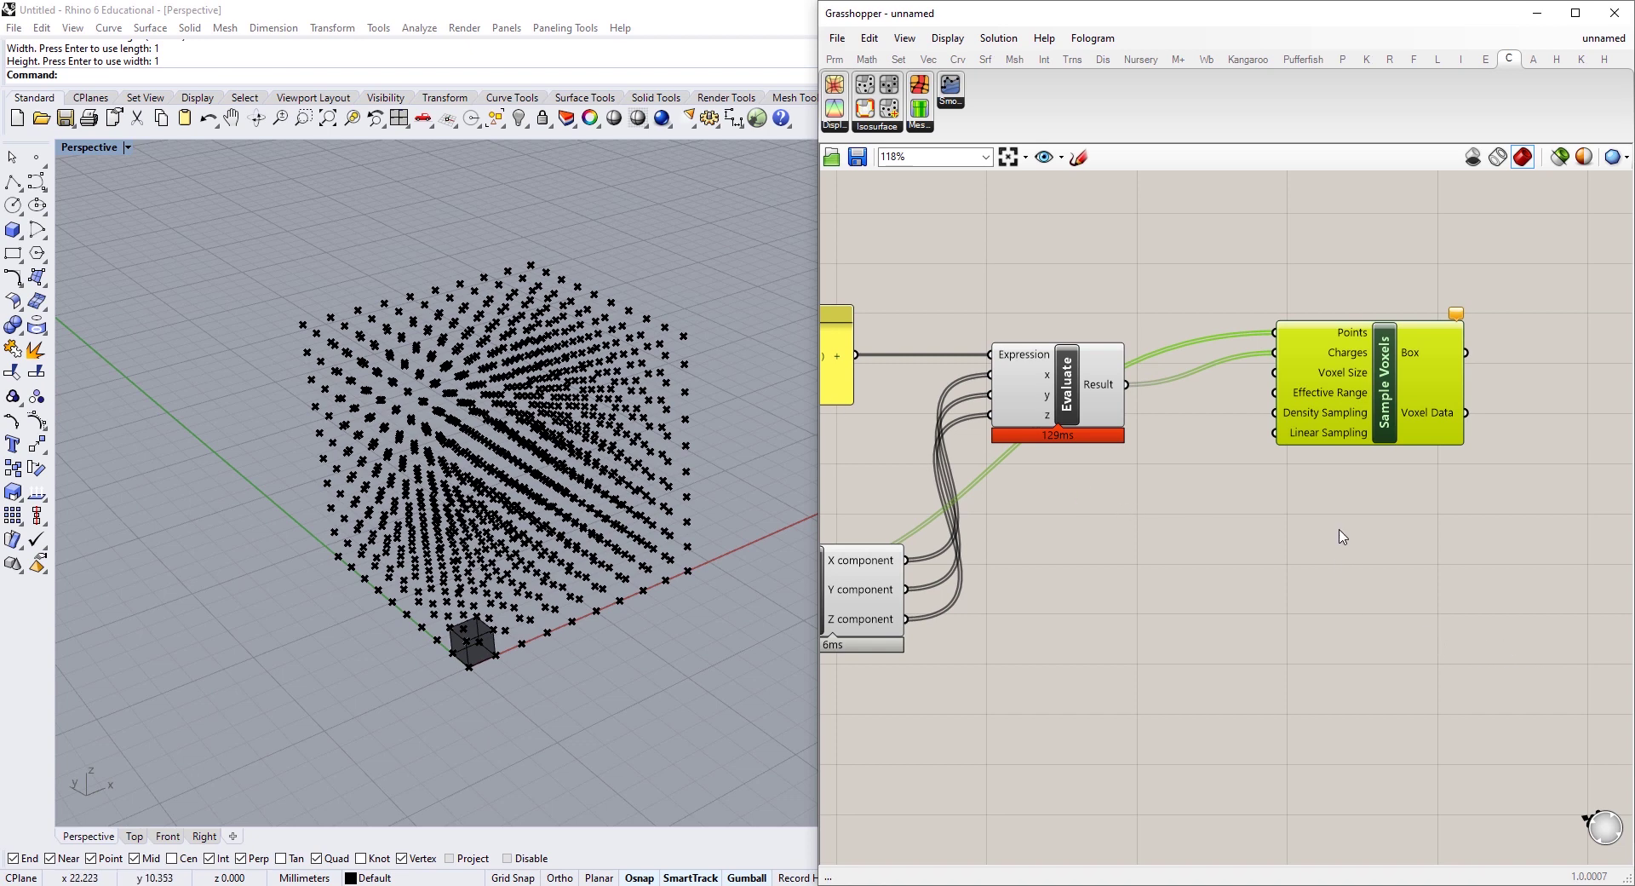
{"action": "left_click_drag", "start_coordinate": [1381, 402], "coordinate": [1419, 426]}
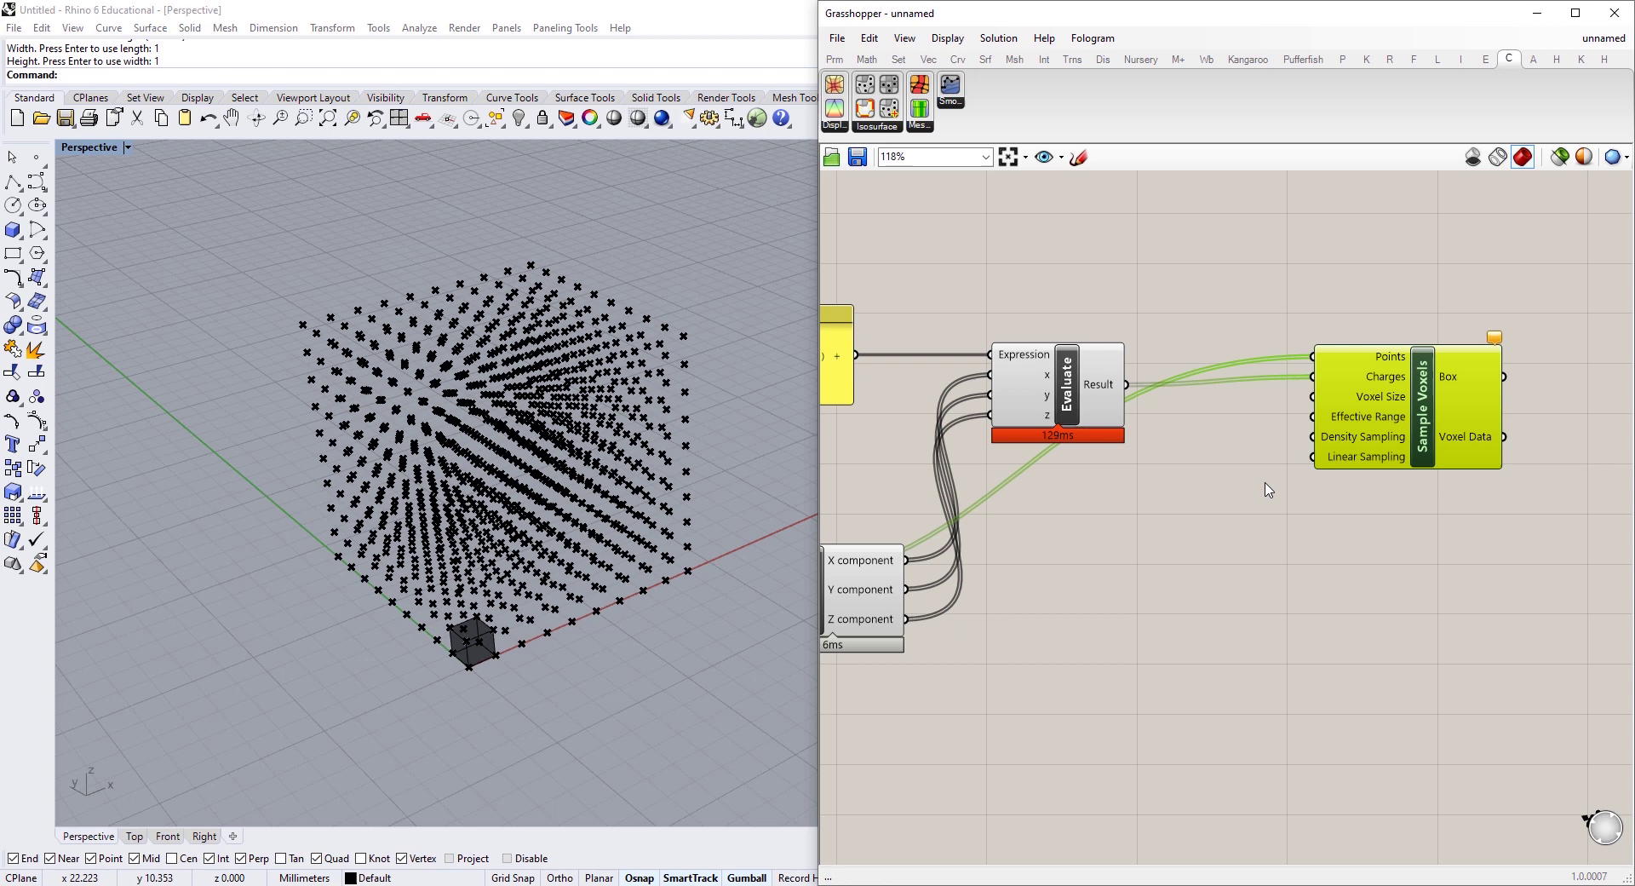
Add a number slider set to 0.25 and connect it to the Voxel Size input of Sample Voxels.
{"action": "double_click", "coordinate": [1118, 532]}
{"action": "type", "text": "0.25"}
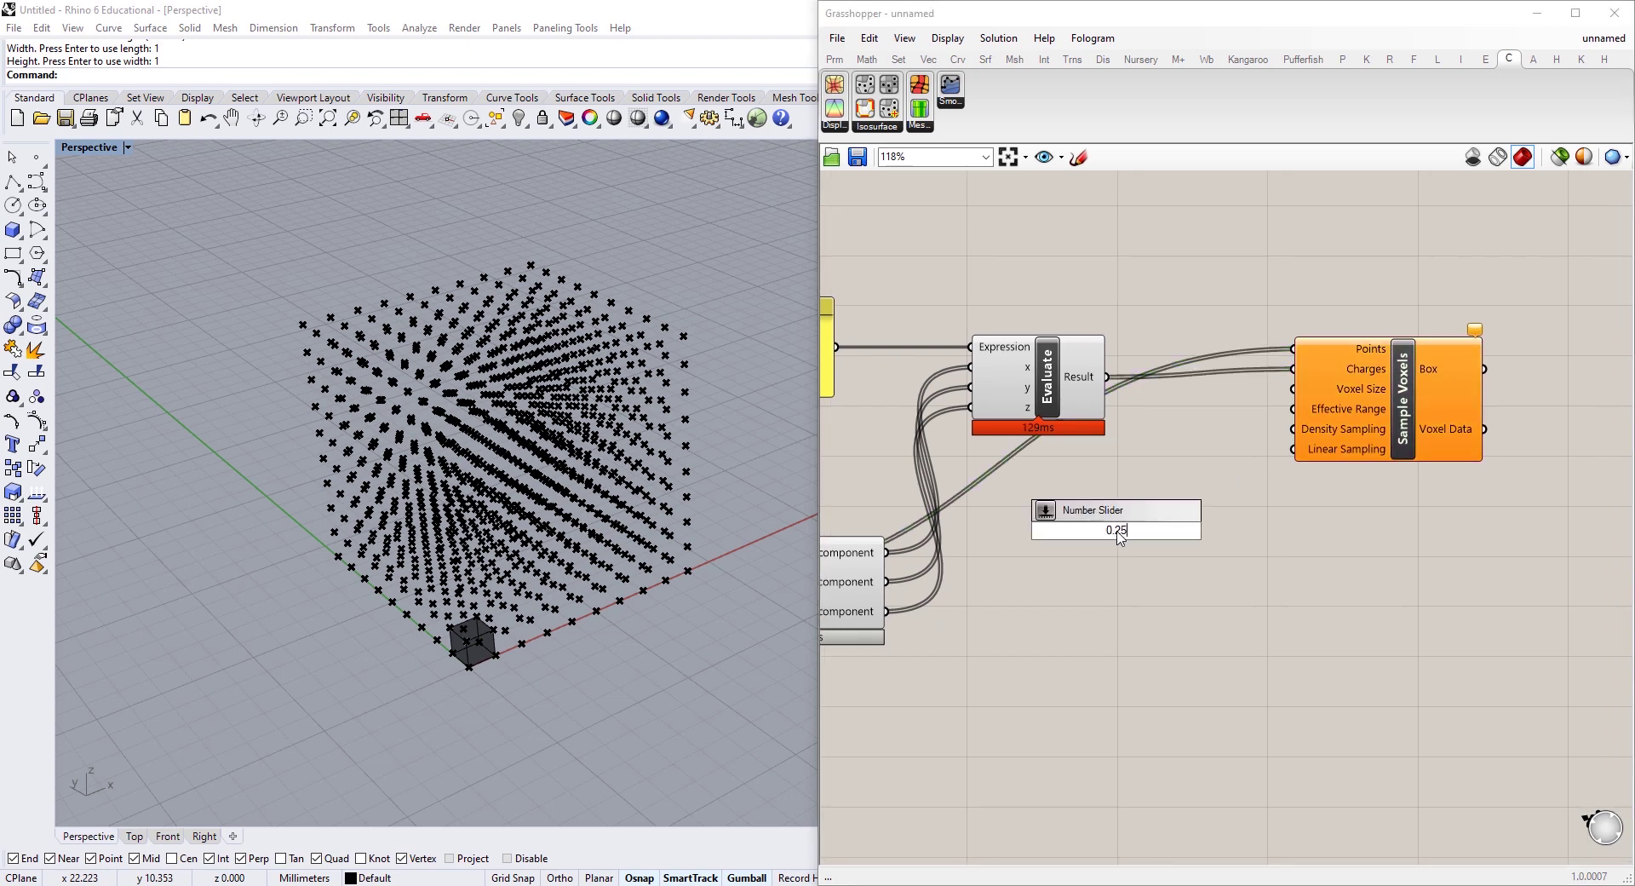
{"action": "key", "text": "Return"}
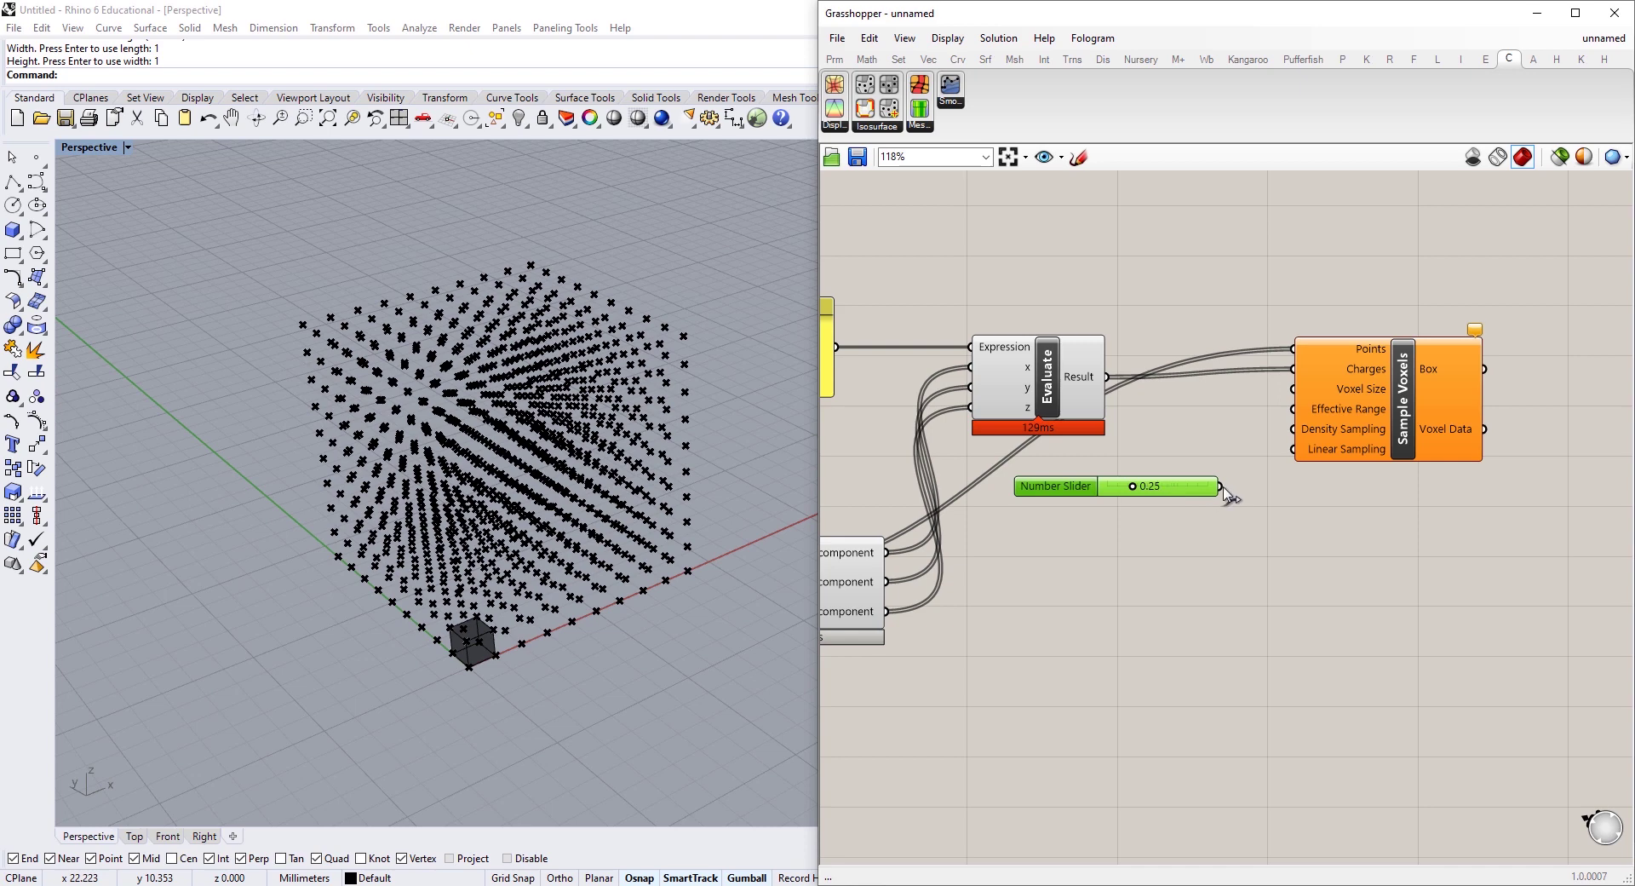
{"action": "left_click_drag", "start_coordinate": [1223, 486], "coordinate": [1190, 481]}
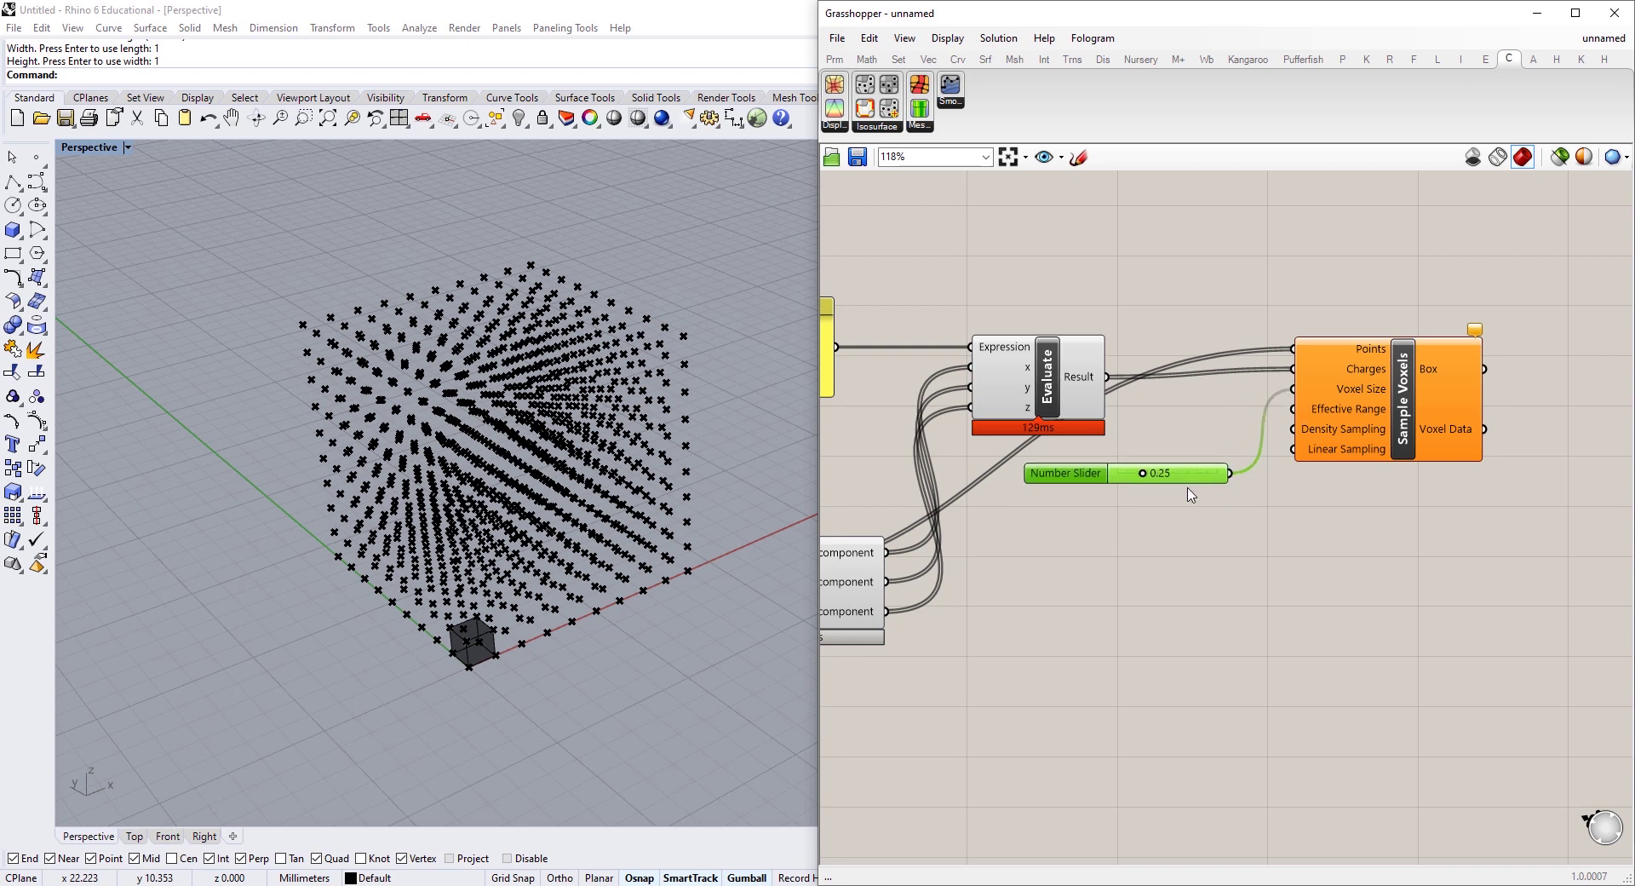
Add a second number slider set to 1.000 below the first and connect it to Sample Voxels' Effective Range input.
{"action": "double_click", "coordinate": [1127, 549]}
{"action": "type", "text": "1"}
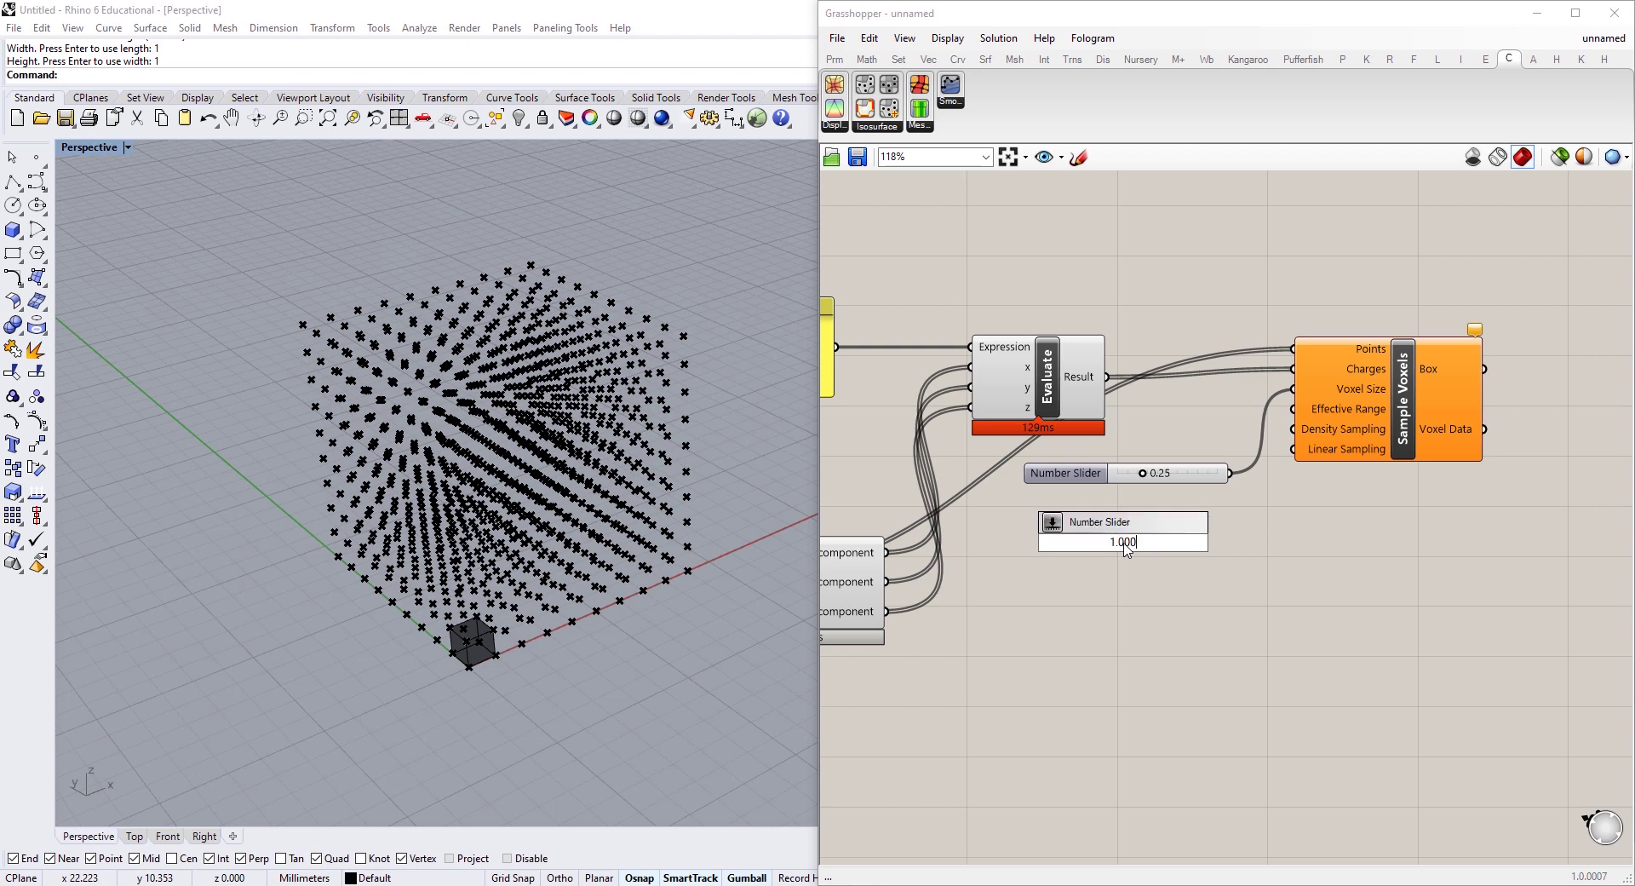
{"action": "key", "text": "Return"}
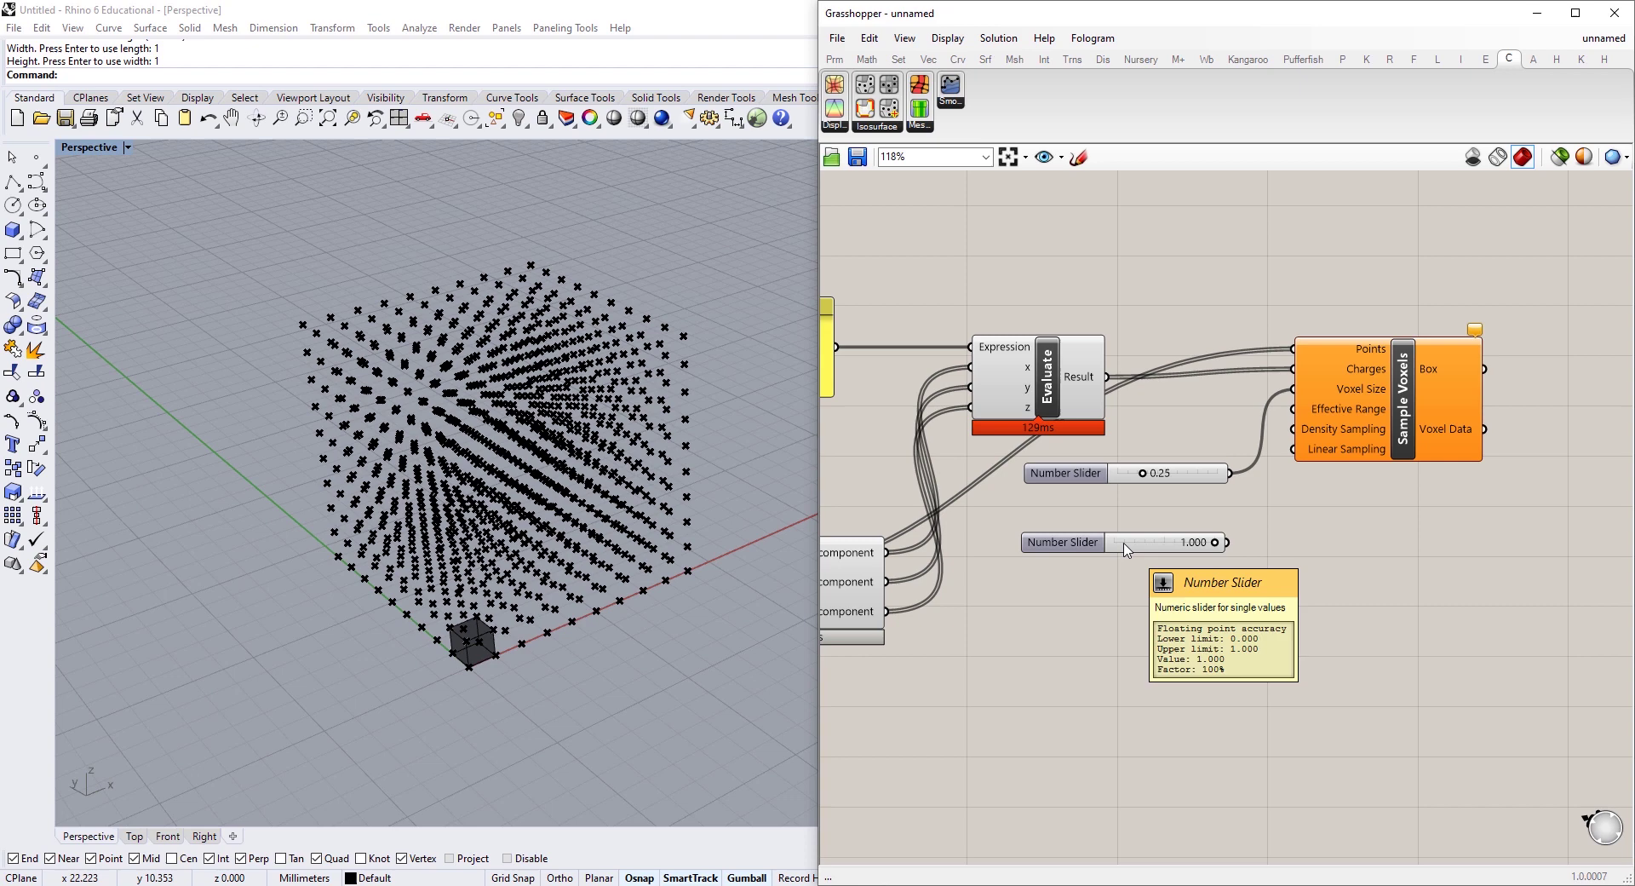
{"action": "left_click_drag", "start_coordinate": [1126, 549], "coordinate": [1130, 531]}
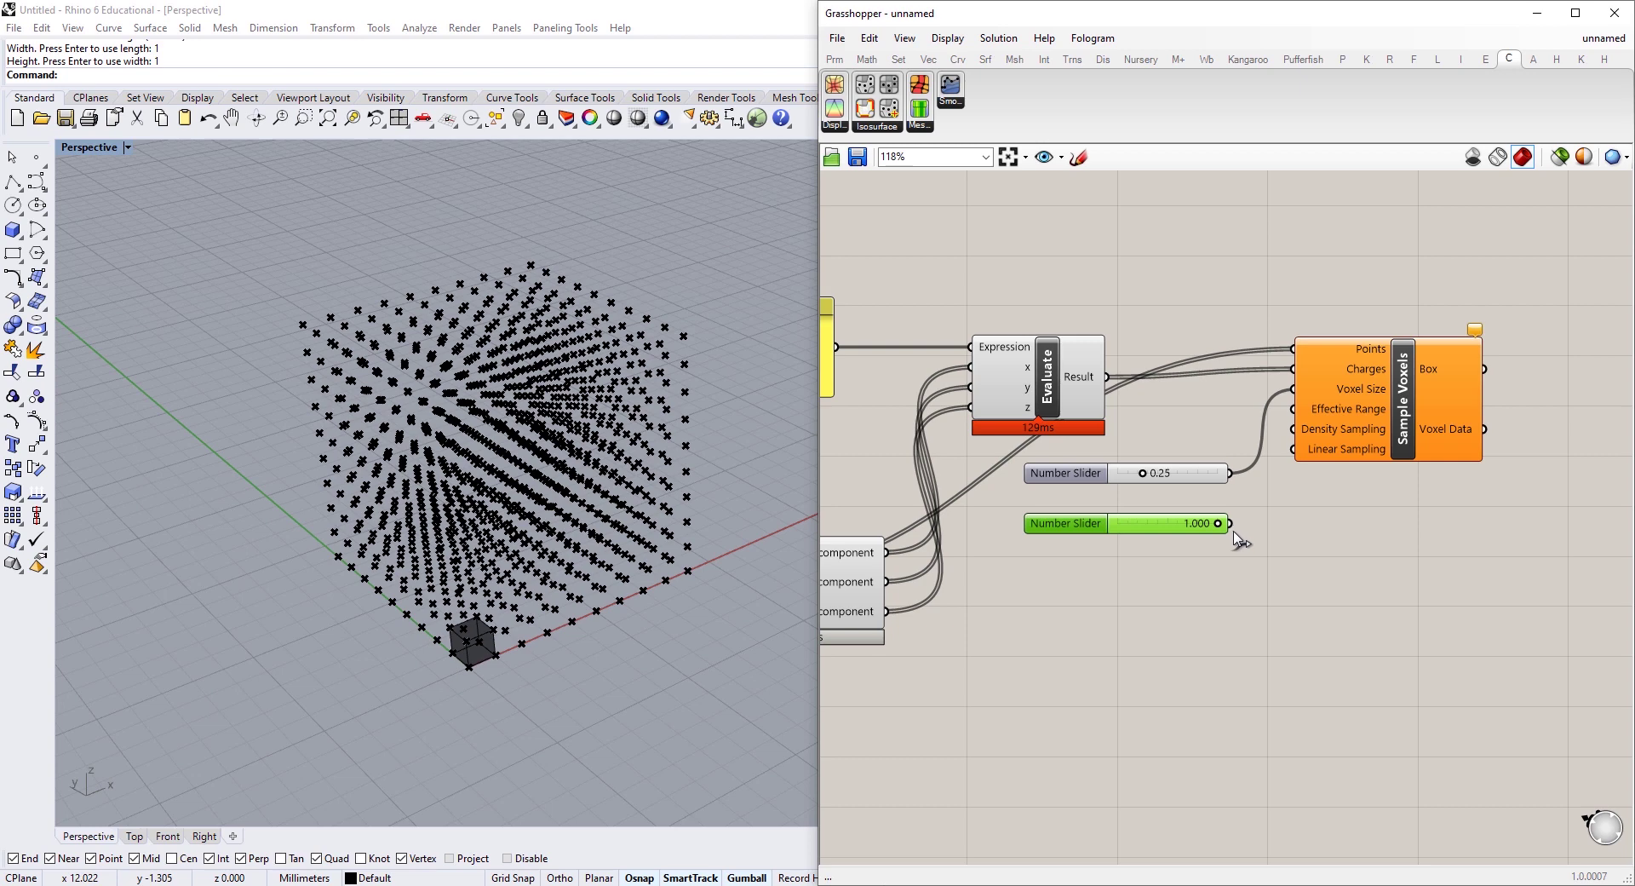
{"action": "left_click_drag", "start_coordinate": [1233, 530], "coordinate": [1293, 431]}
{"action": "left_click_drag", "start_coordinate": [1180, 525], "coordinate": [1182, 512]}
Invert the Density Sampling input of Sample Voxels and shift the component slightly.
{"action": "right_click_drag", "start_coordinate": [1302, 459], "coordinate": [1271, 443]}
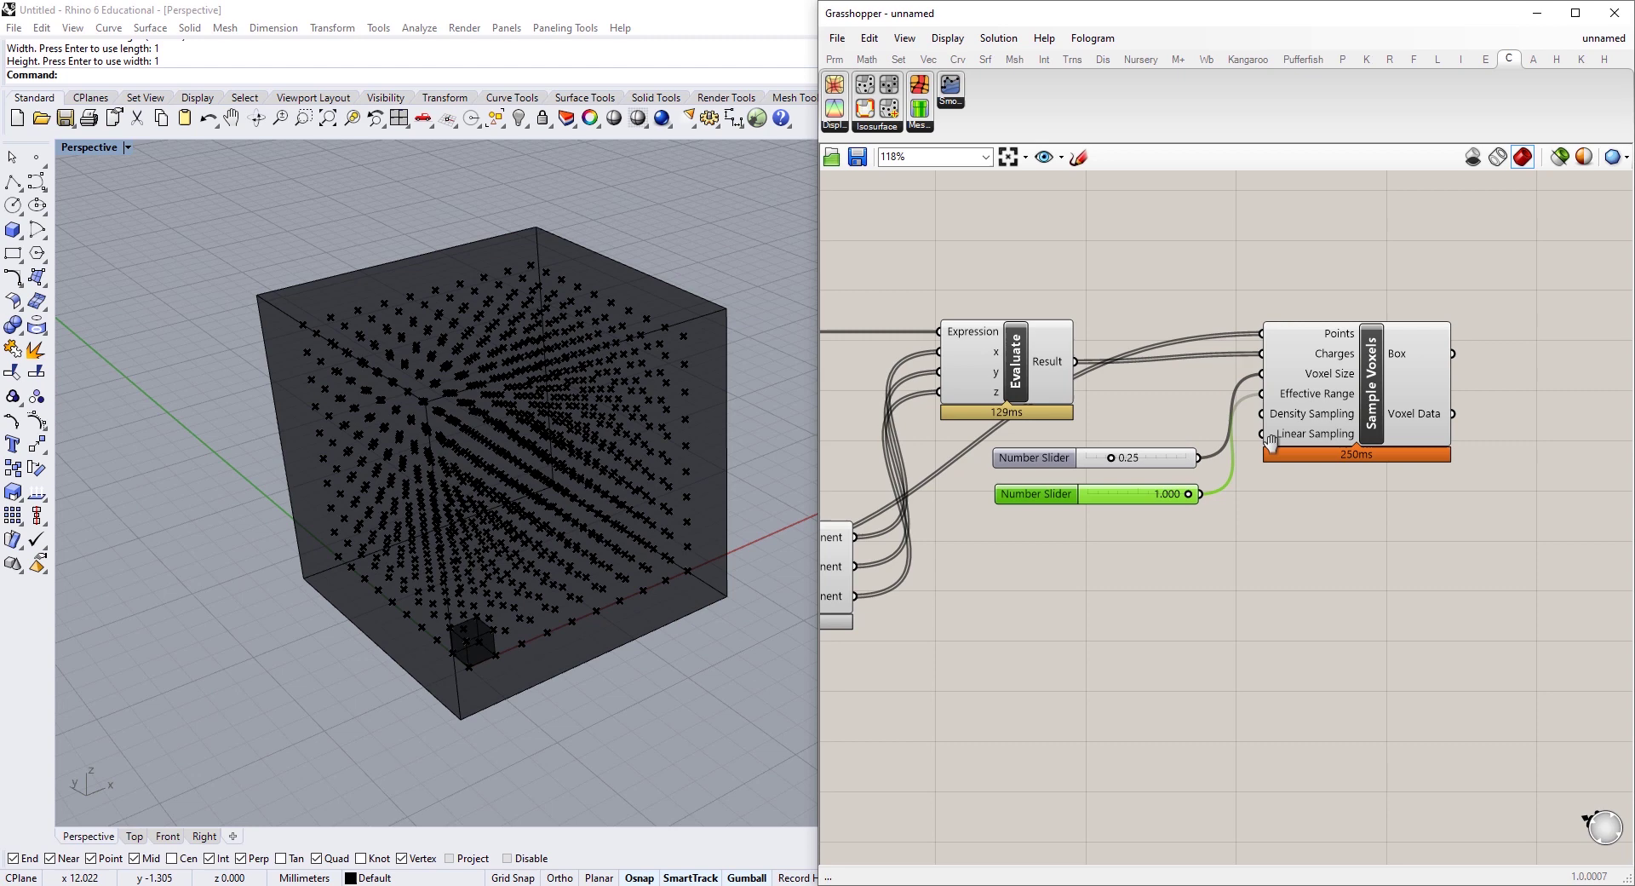
{"action": "scroll", "coordinate": [1271, 441], "scroll_direction": "up", "scroll_amount": 2}
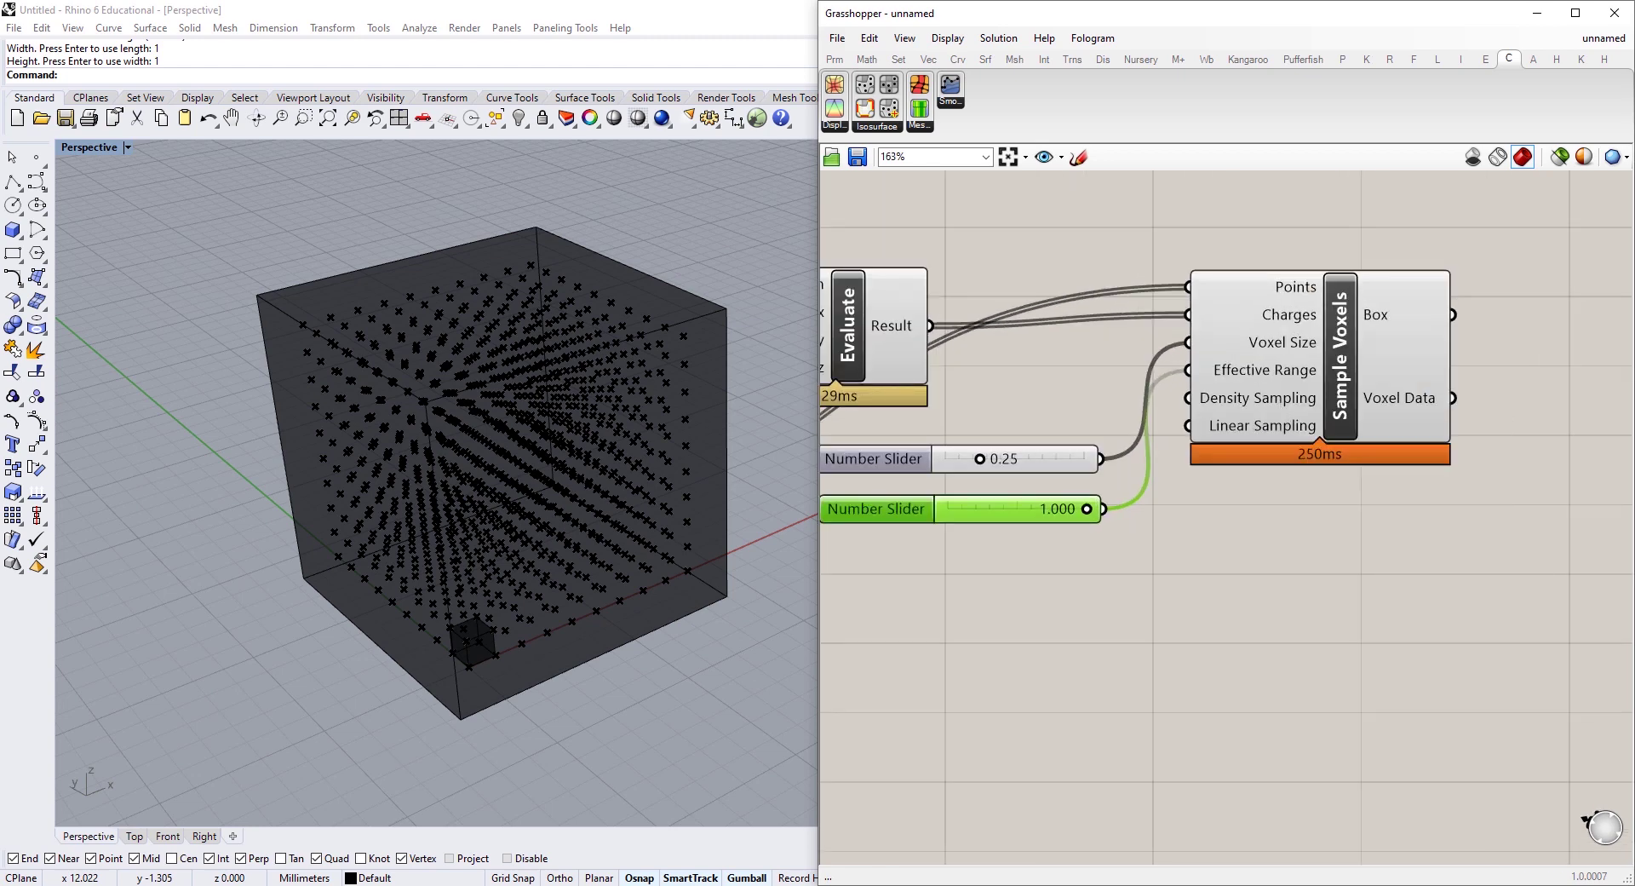
{"action": "right_click", "coordinate": [1229, 410]}
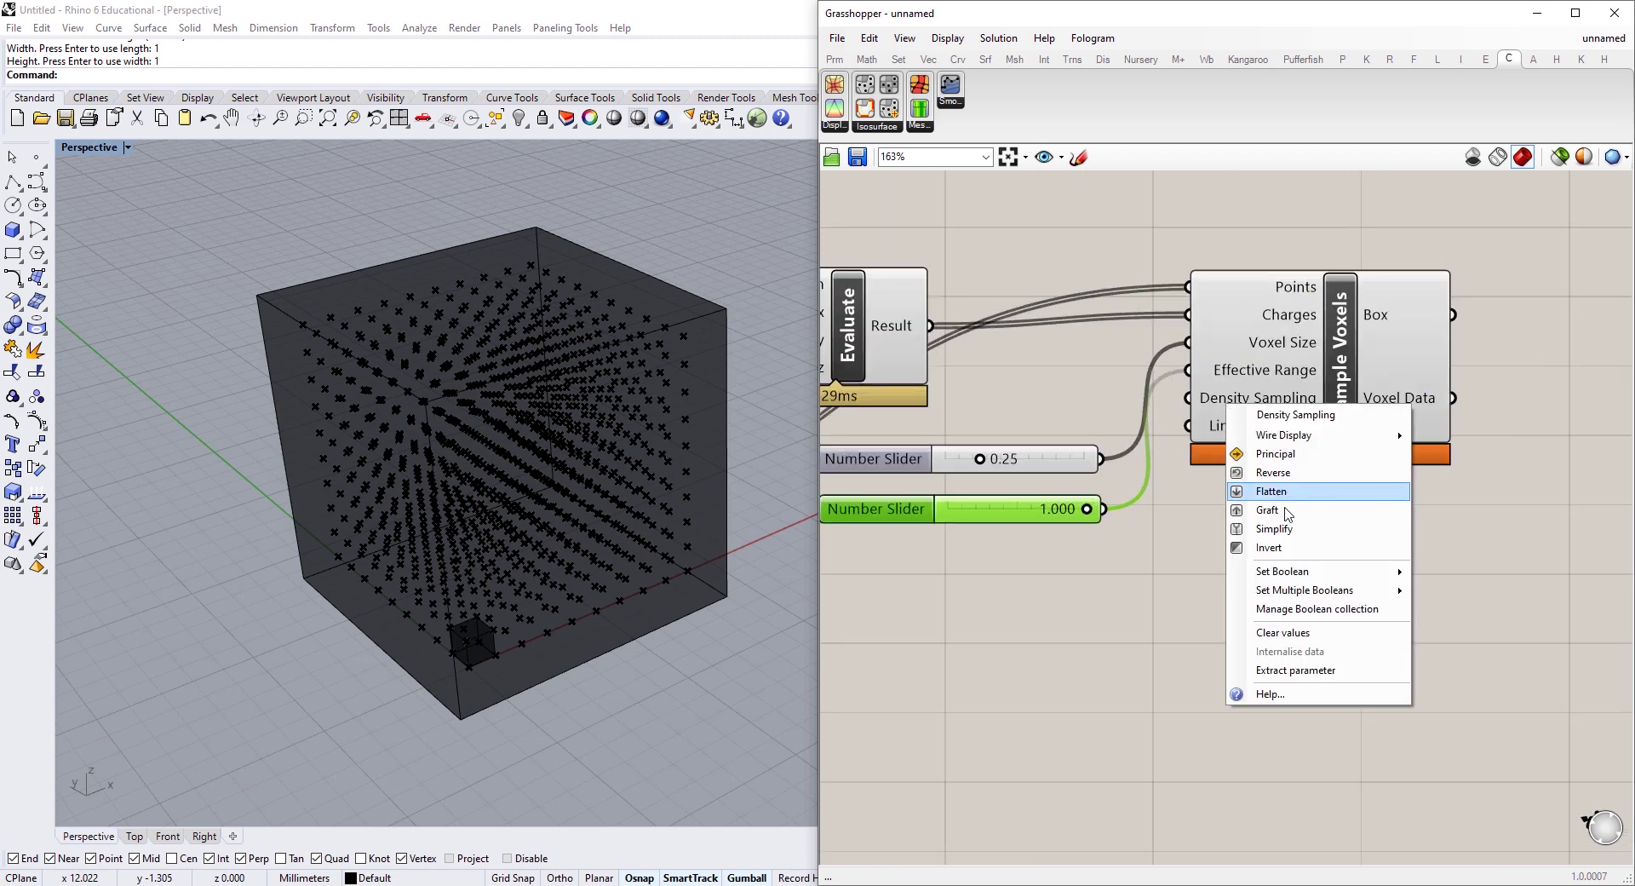
{"action": "left_click", "coordinate": [1286, 558]}
{"action": "left_click_drag", "start_coordinate": [1324, 396], "coordinate": [1343, 407]}
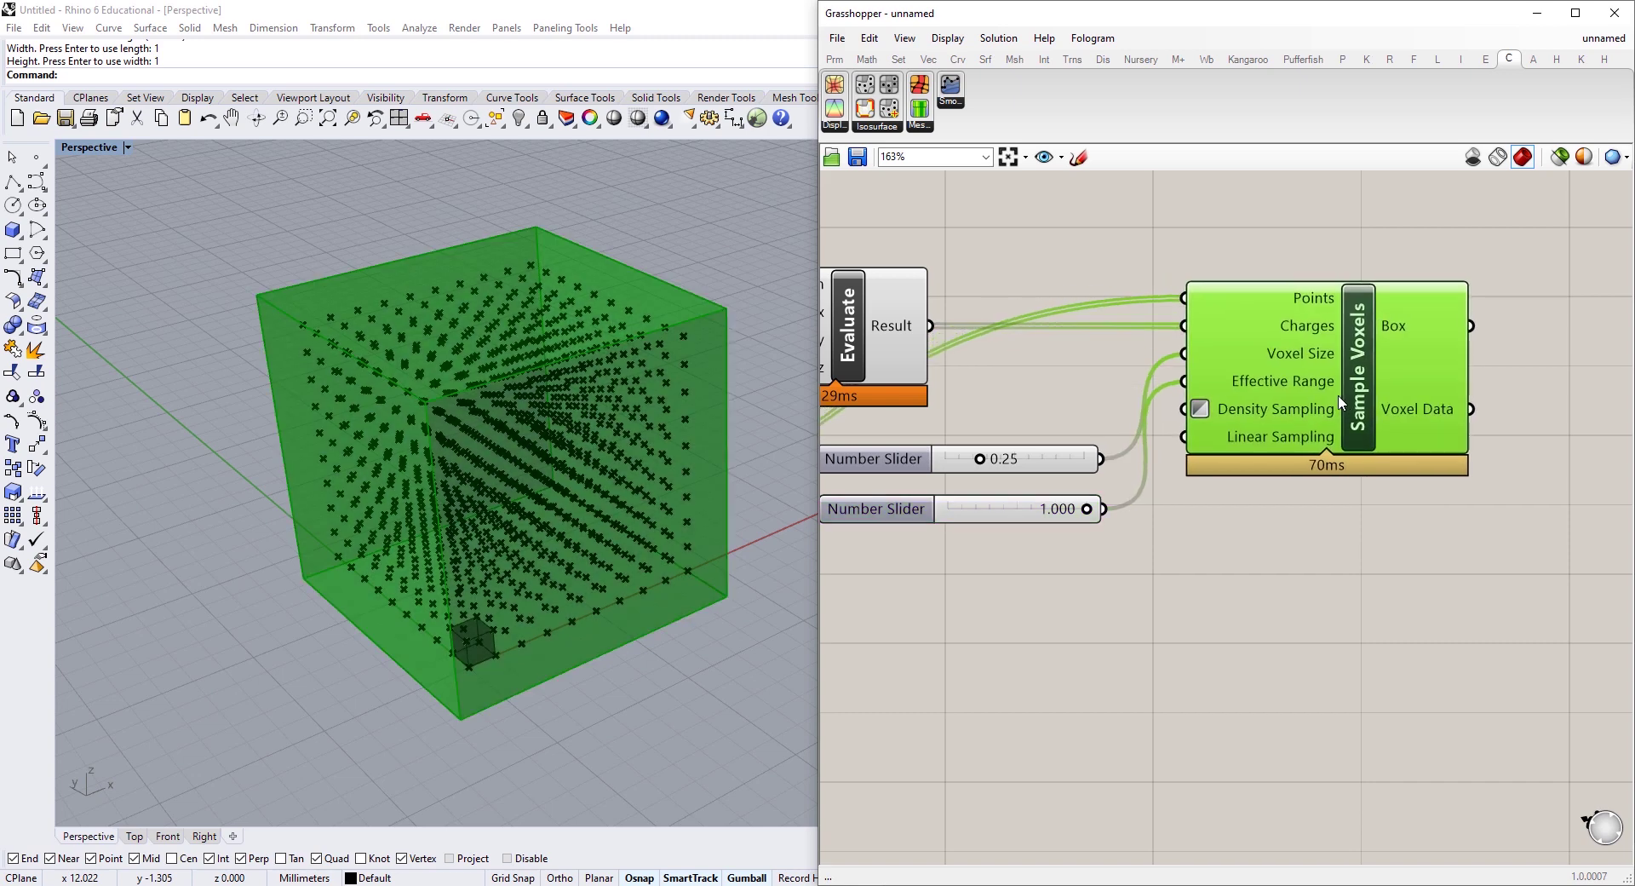
Place a Build IsoSurface component on the free canvas beside the outputs of Sample Voxels.
{"action": "right_click_drag", "start_coordinate": [1271, 359], "coordinate": [1087, 406]}
{"action": "scroll", "coordinate": [1087, 409], "scroll_direction": "down", "scroll_amount": 1}
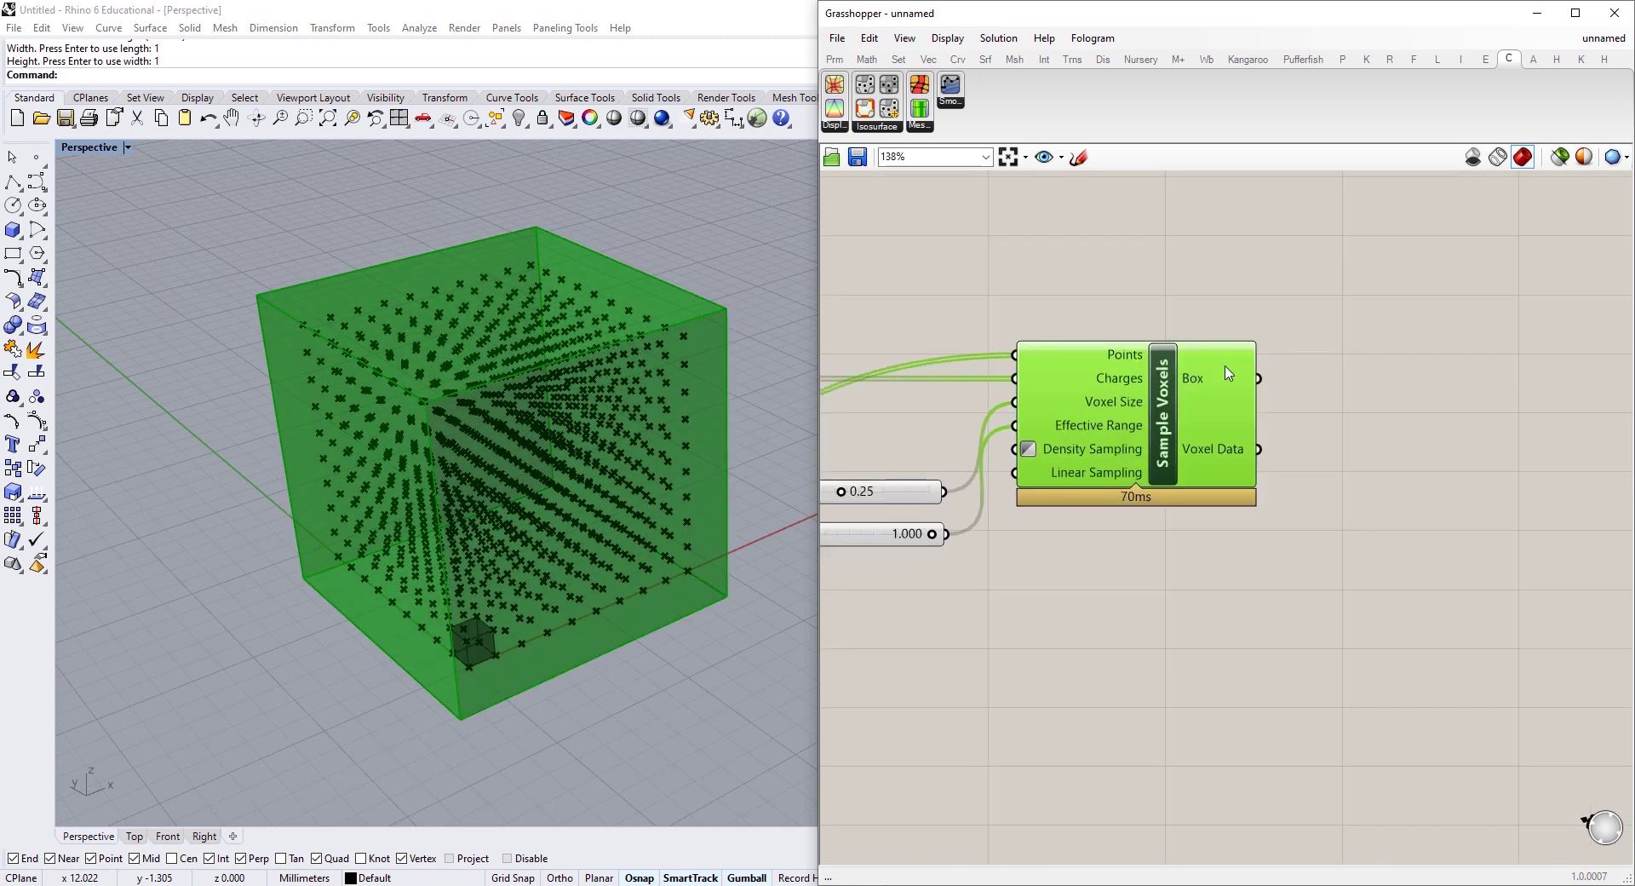
{"action": "right_click_drag", "start_coordinate": [1249, 312], "coordinate": [1083, 295]}
{"action": "left_click", "coordinate": [890, 127]}
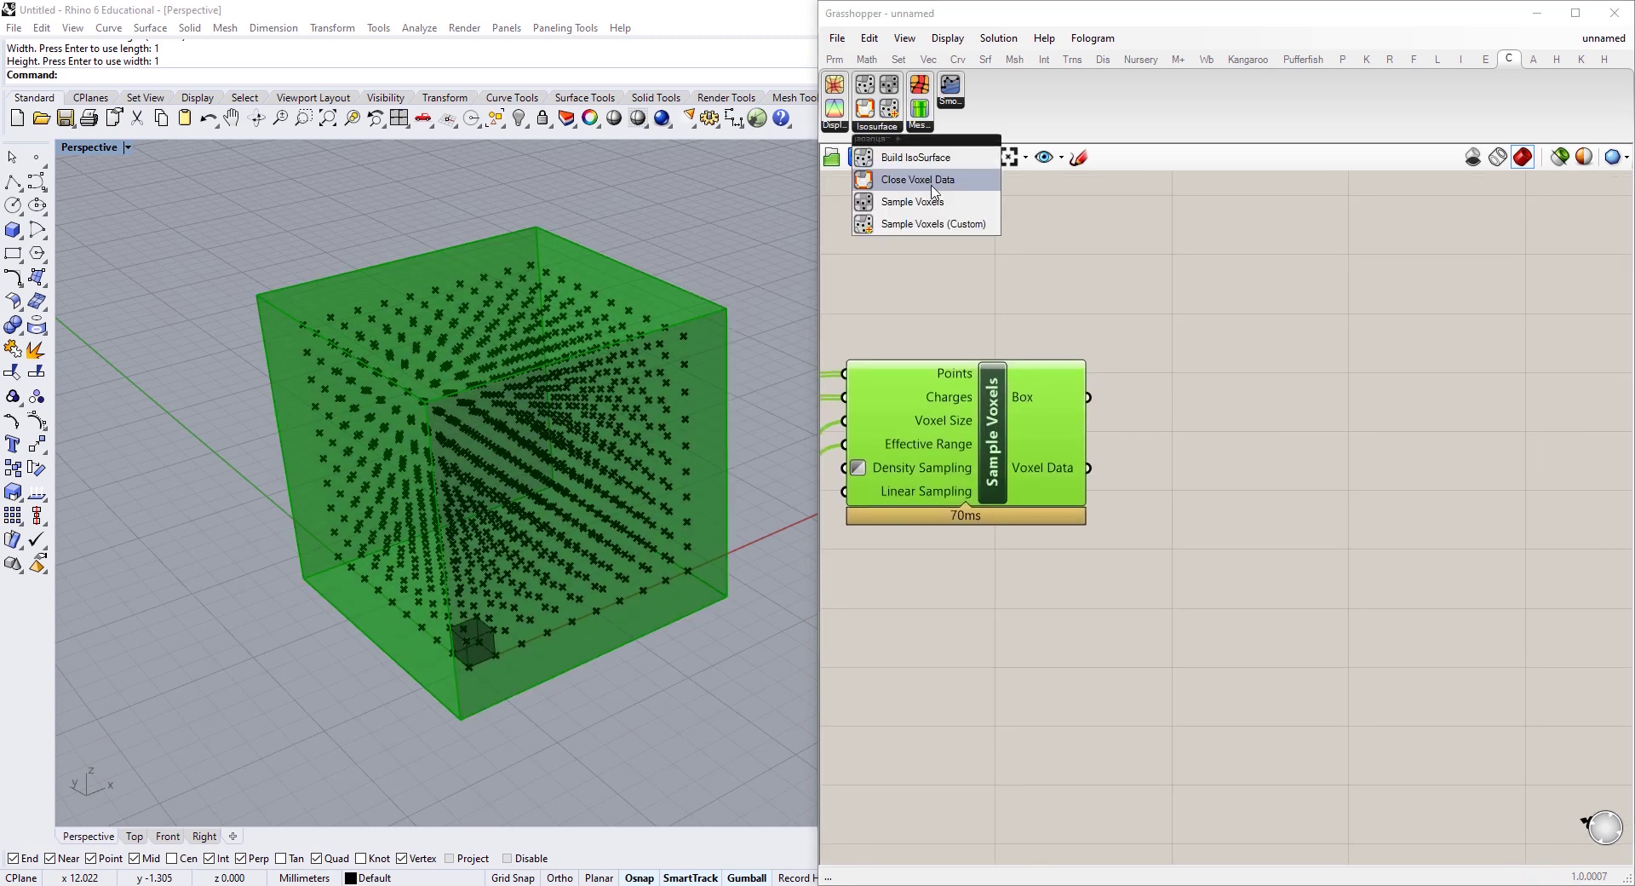
{"action": "left_click_drag", "start_coordinate": [916, 157], "coordinate": [1375, 435]}
{"action": "right_click_drag", "start_coordinate": [1375, 434], "coordinate": [1350, 427]}
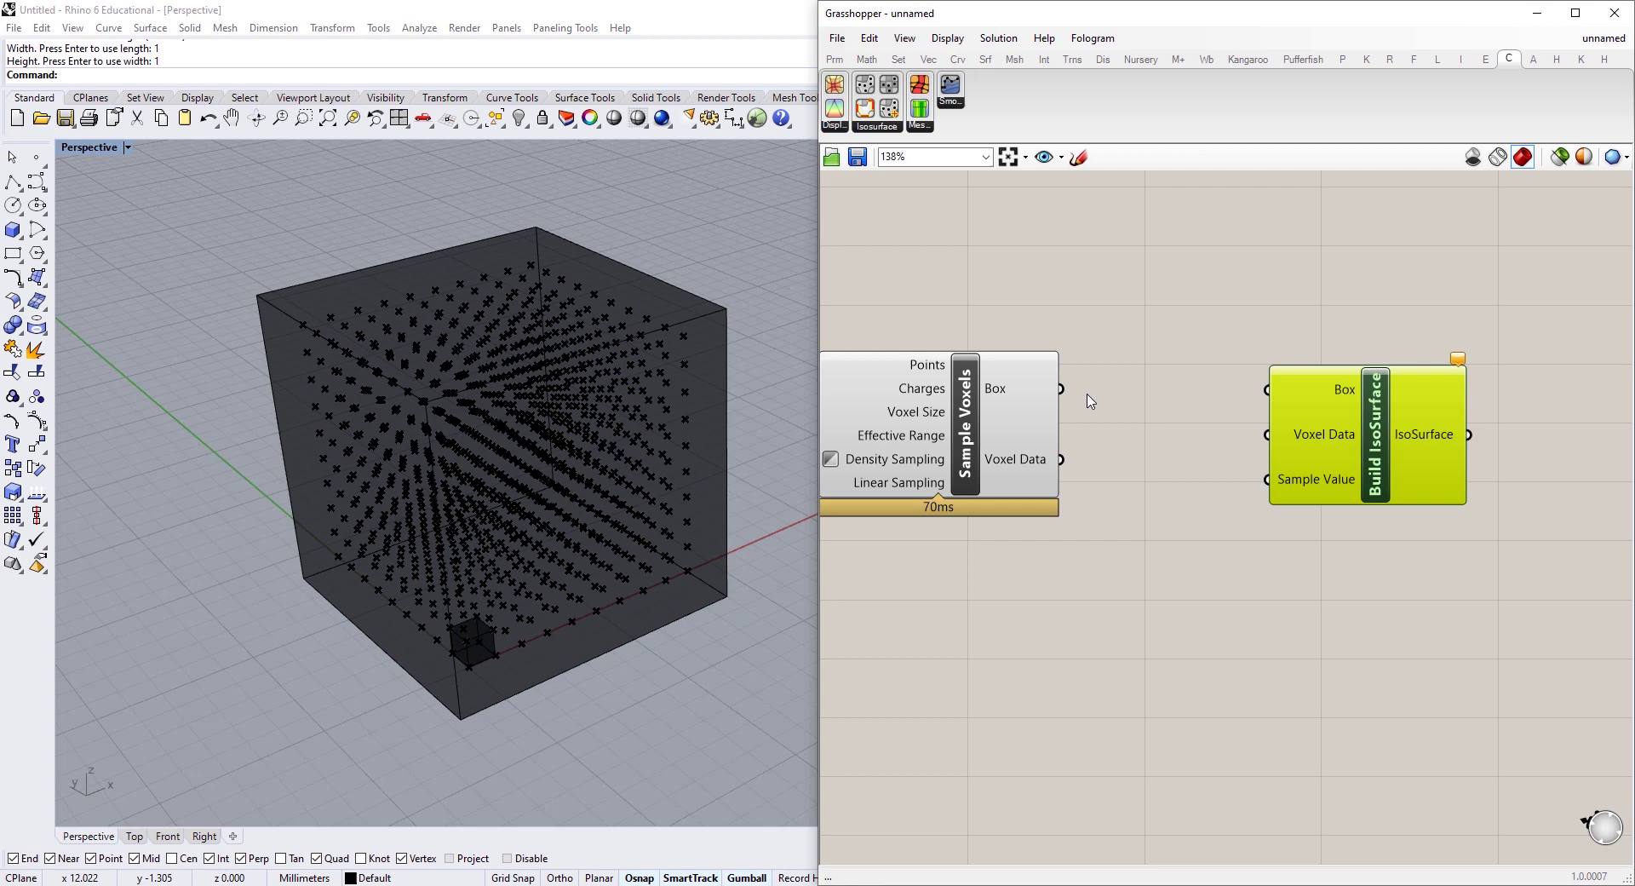
Connect Sample Voxels' Box and Voxel Data outputs to the matching inputs of Build IsoSurface.
{"action": "left_click_drag", "start_coordinate": [1068, 390], "coordinate": [1267, 390]}
{"action": "left_click", "coordinate": [971, 421]}
{"action": "scroll", "coordinate": [511, 460], "scroll_direction": "down", "scroll_amount": 3}
{"action": "scroll", "coordinate": [516, 457], "scroll_direction": "up", "scroll_amount": 3}
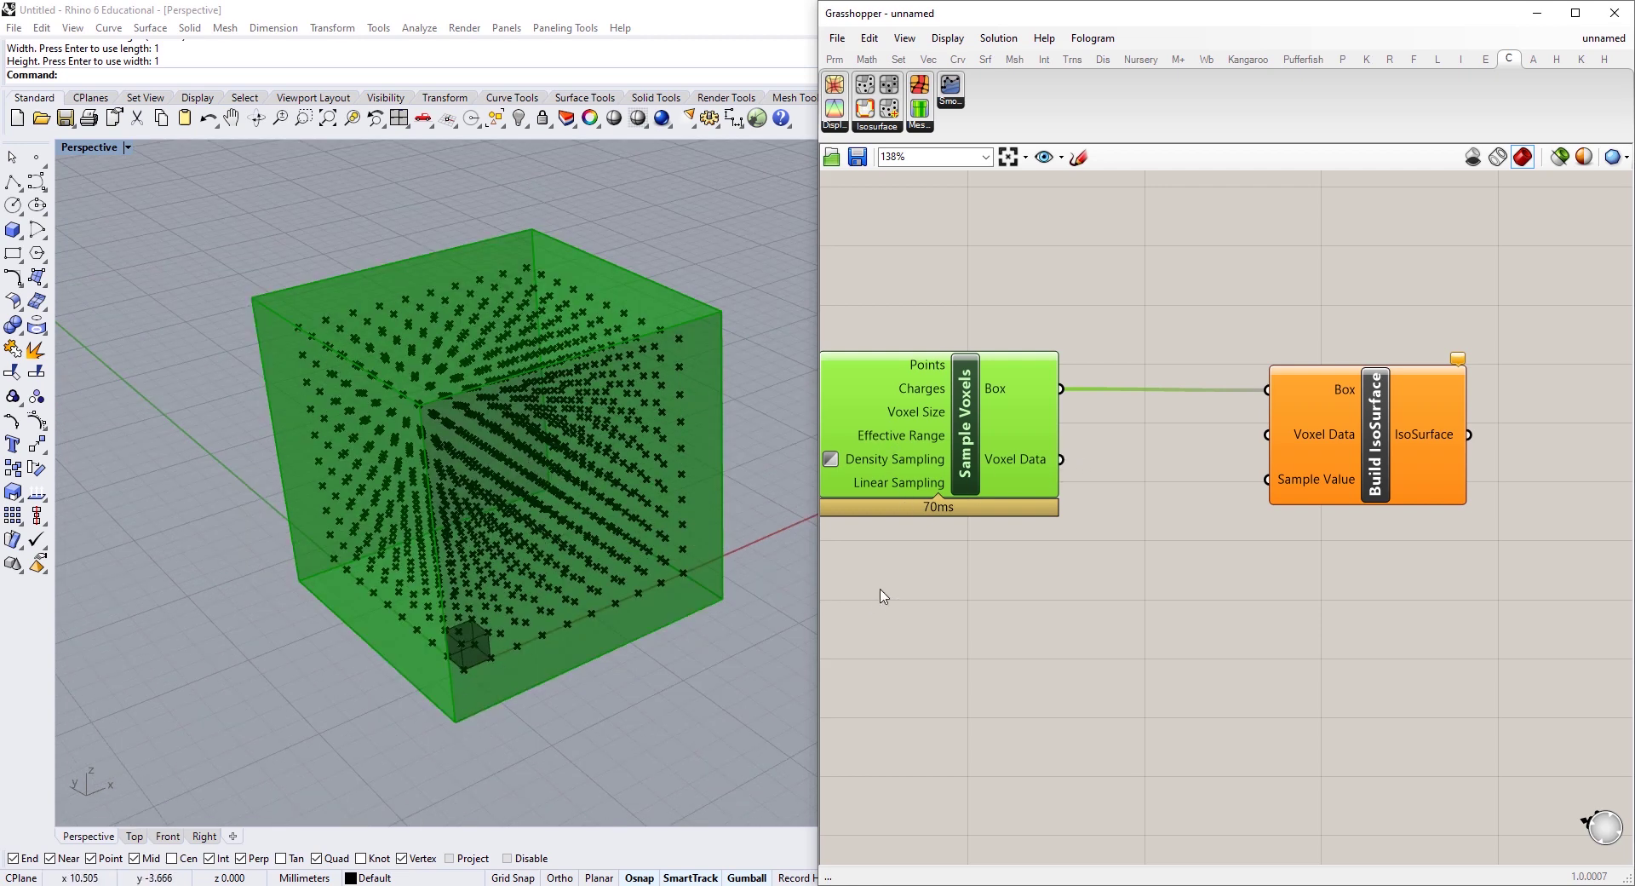
{"action": "left_click_drag", "start_coordinate": [1062, 459], "coordinate": [1267, 434]}
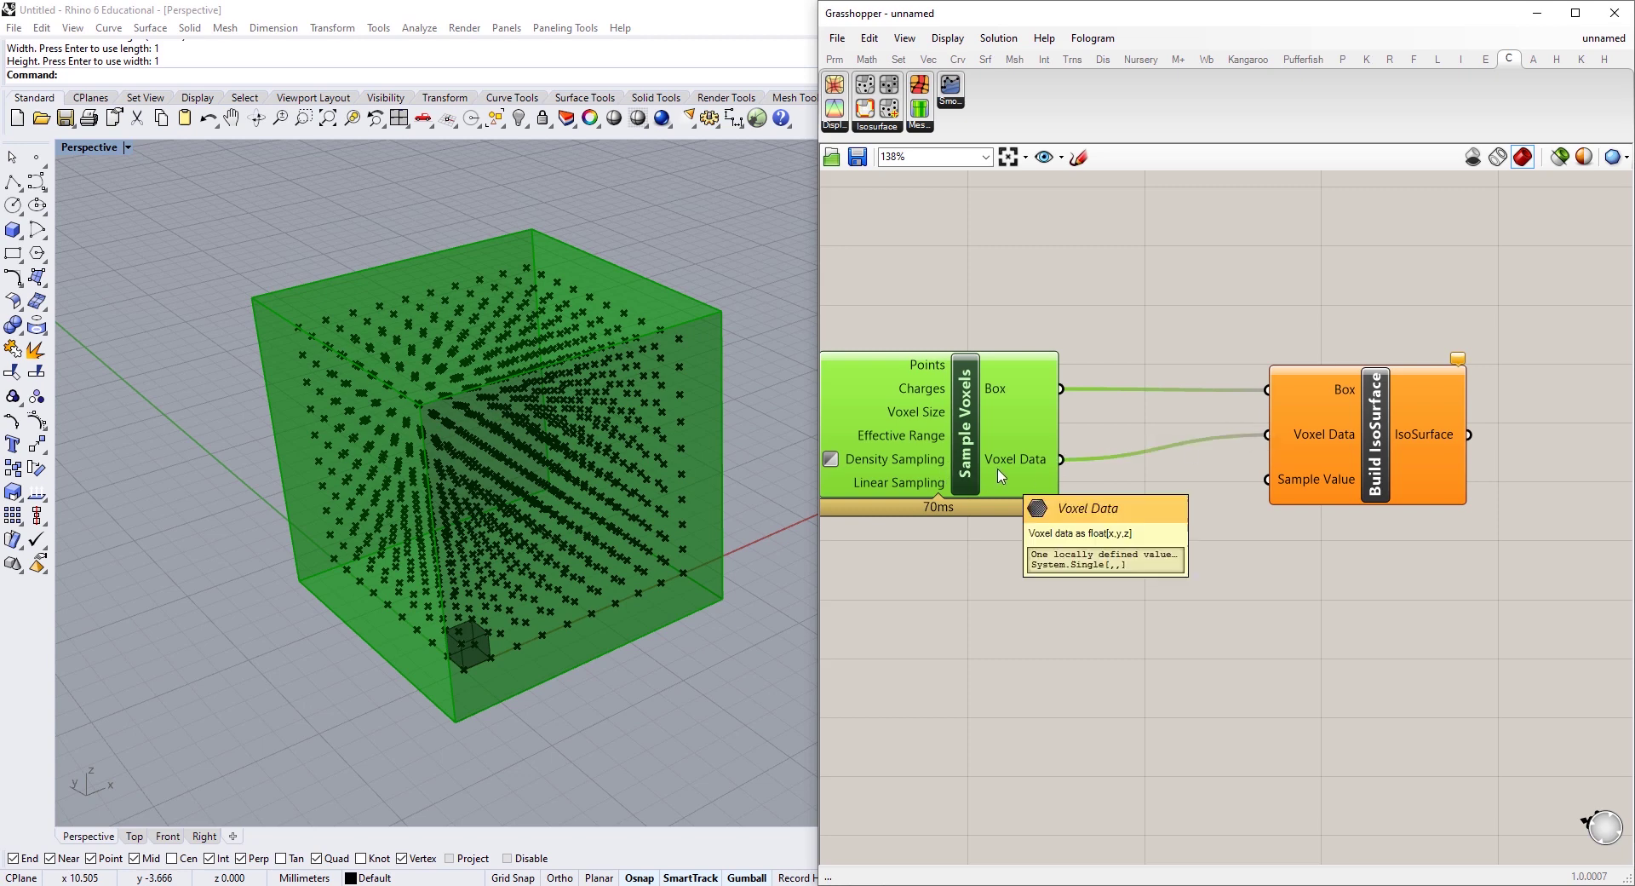
Add a number slider ranging from 0 to 2.000, set at 0.000, and connect it to Build IsoSurface's Sample Value input.
{"action": "double_click", "coordinate": [1056, 616]}
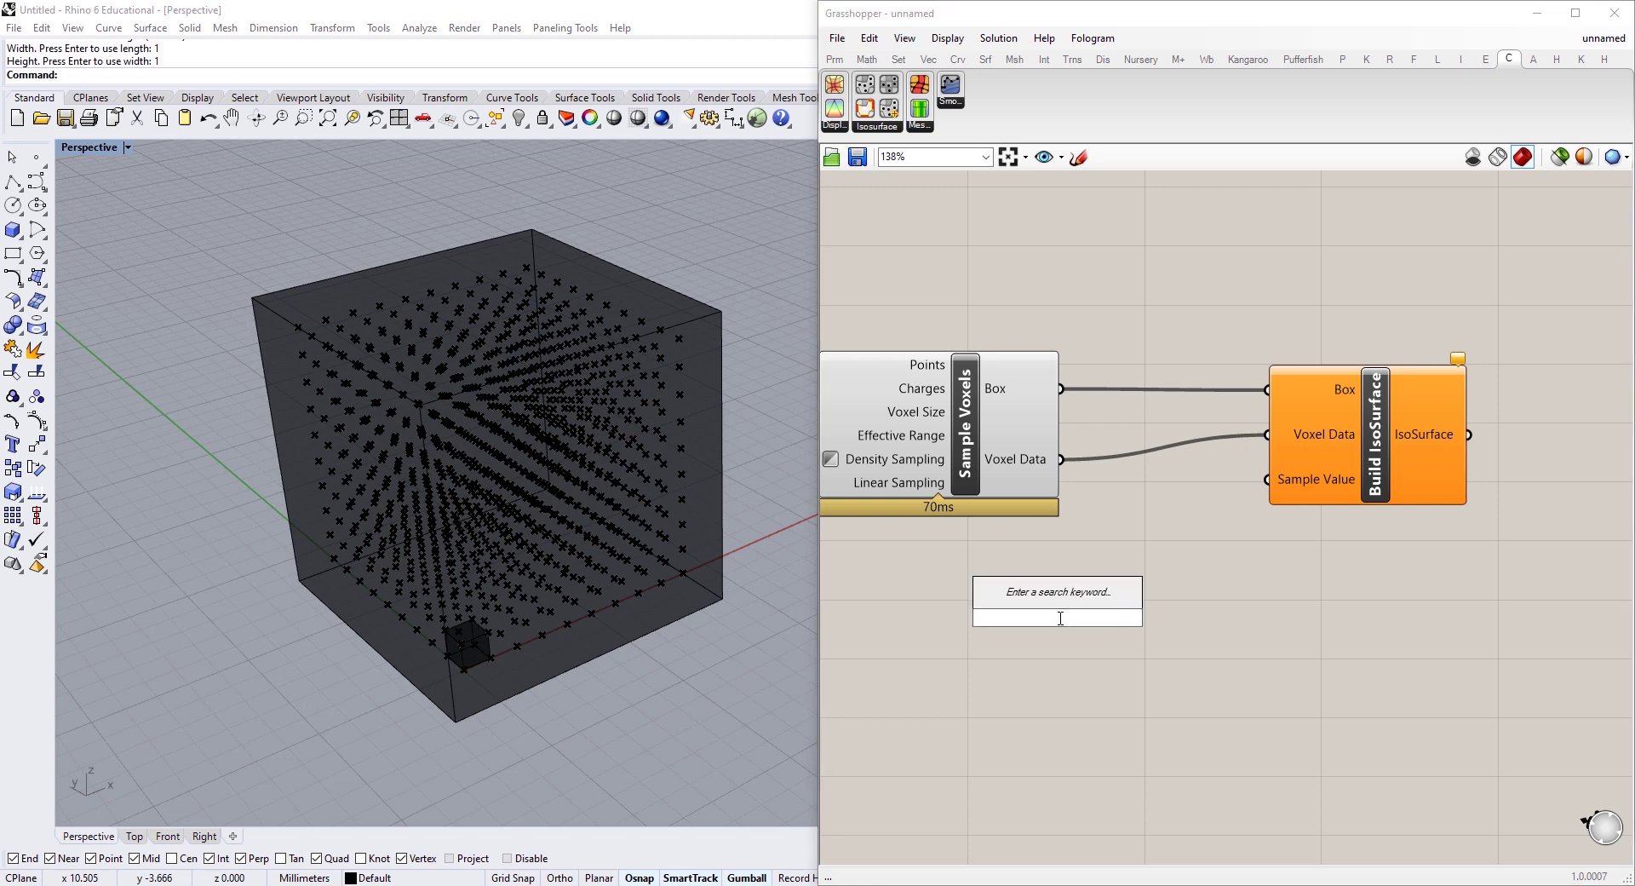
{"action": "type", "text": "0"}
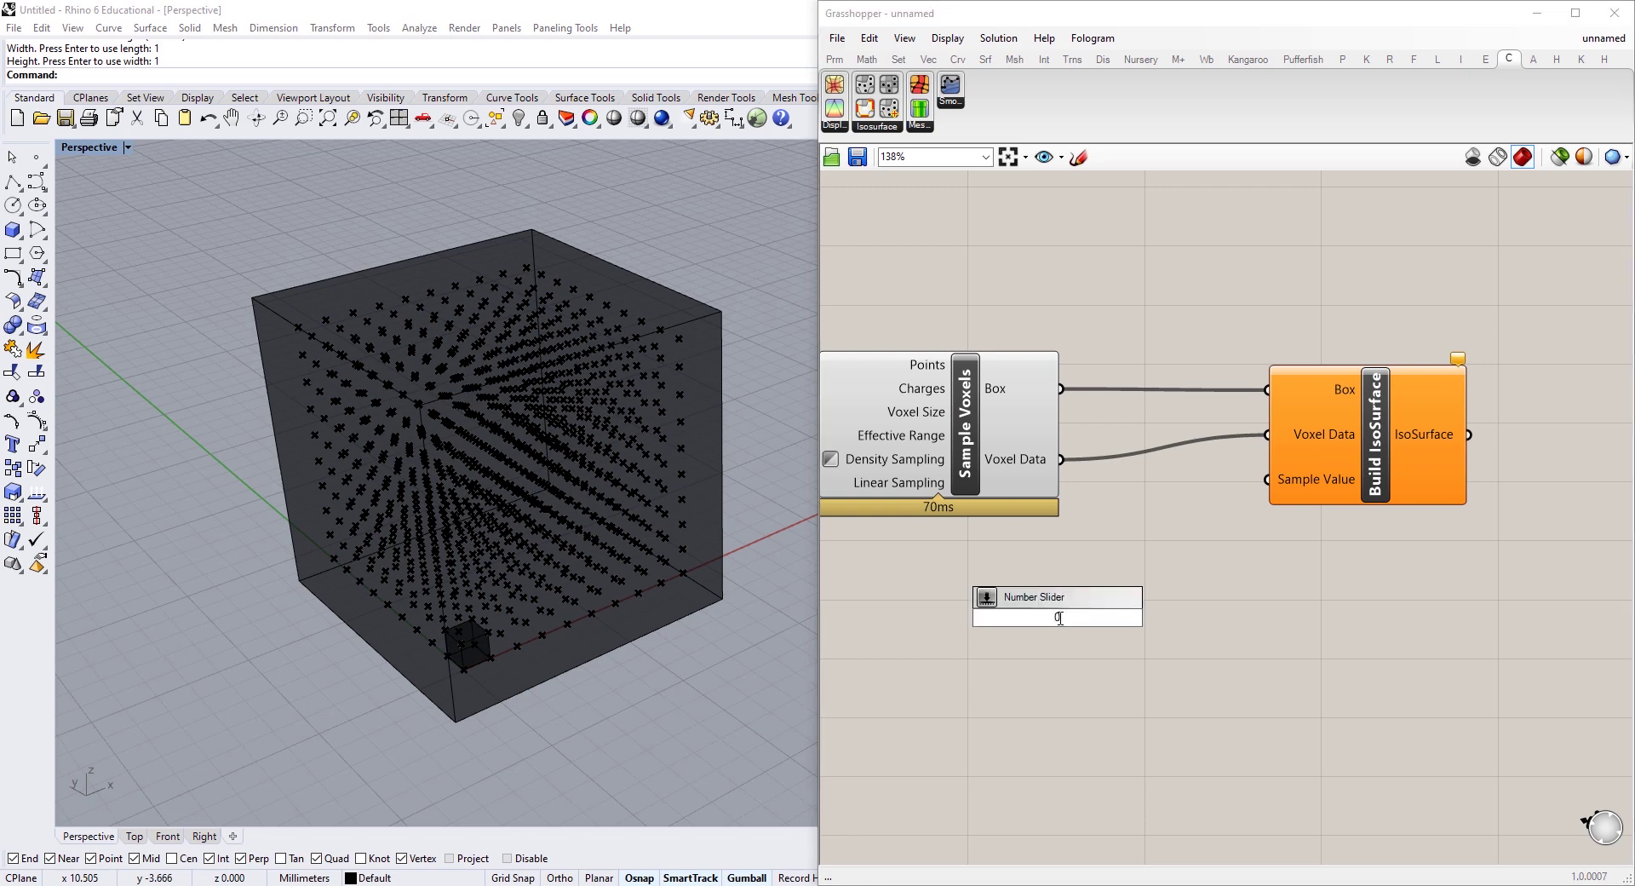
{"action": "type", "text": "<2.000"}
{"action": "key", "text": "Return"}
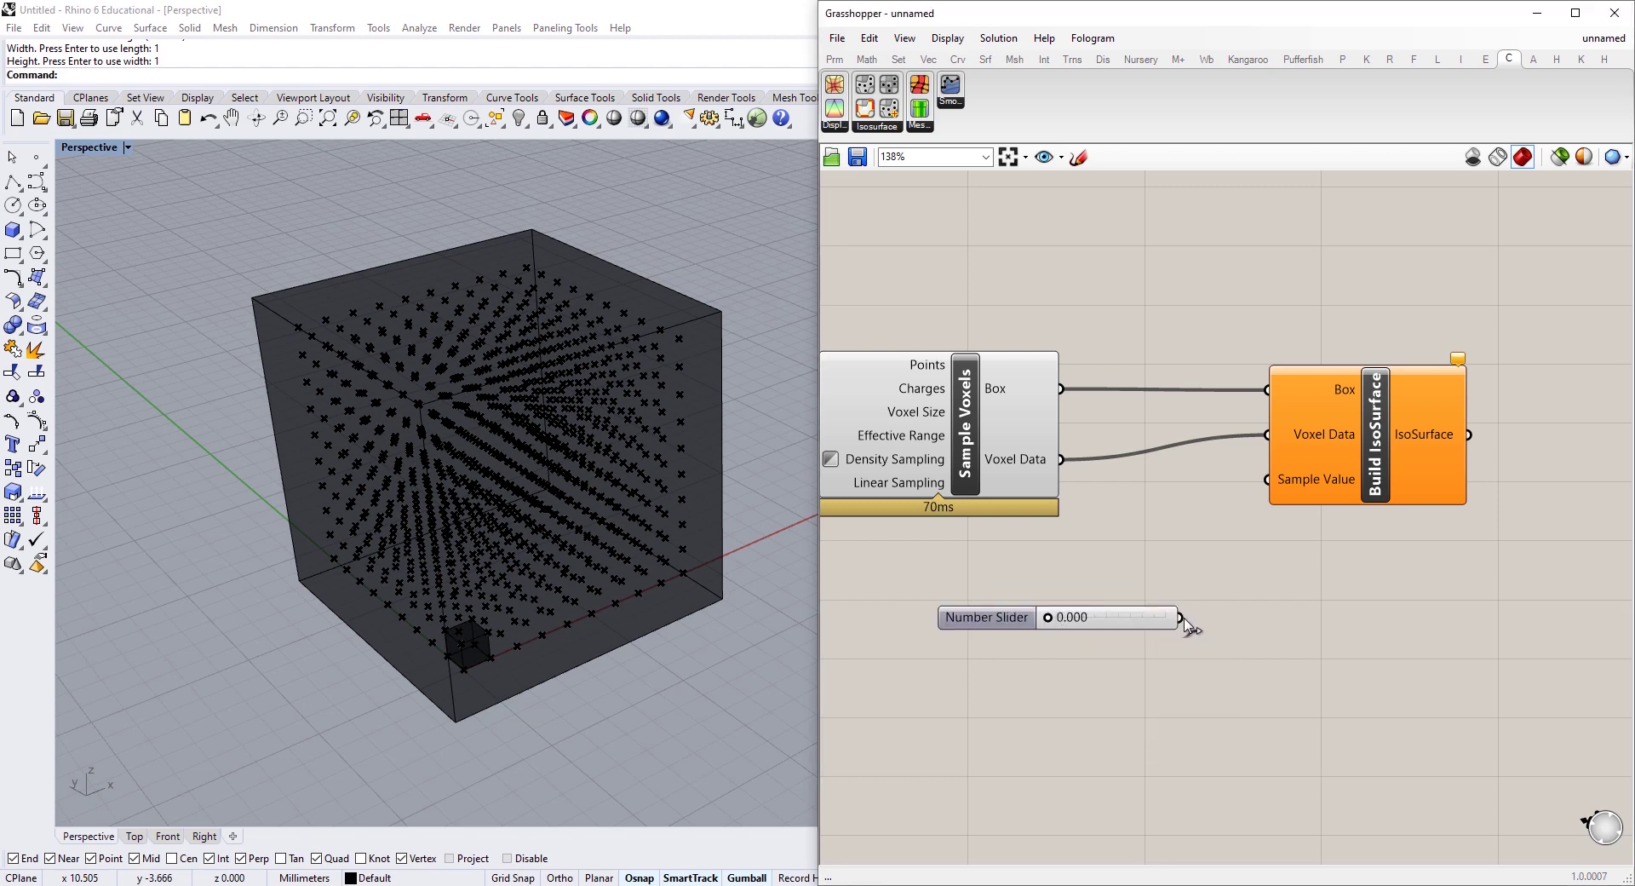
{"action": "left_click_drag", "start_coordinate": [1180, 618], "coordinate": [1268, 512]}
Switch to the Wikipedia Gyroid article in the browser to check the equation, and return to Grasshopper.
{"action": "left_click", "coordinate": [162, 885]}
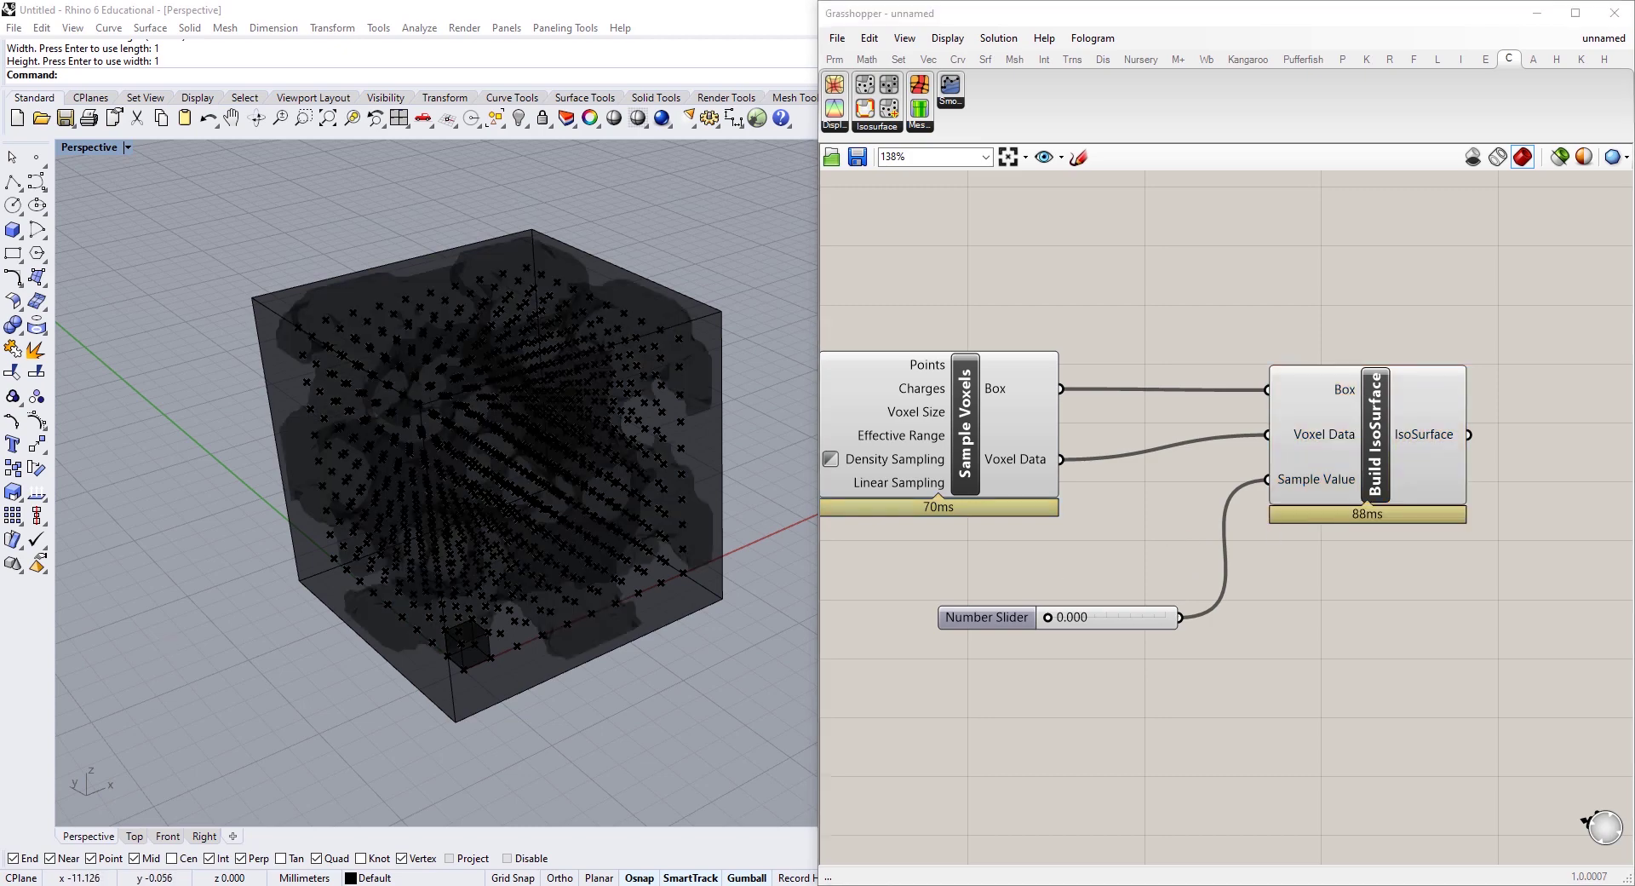
{"action": "left_click", "coordinate": [423, 710]}
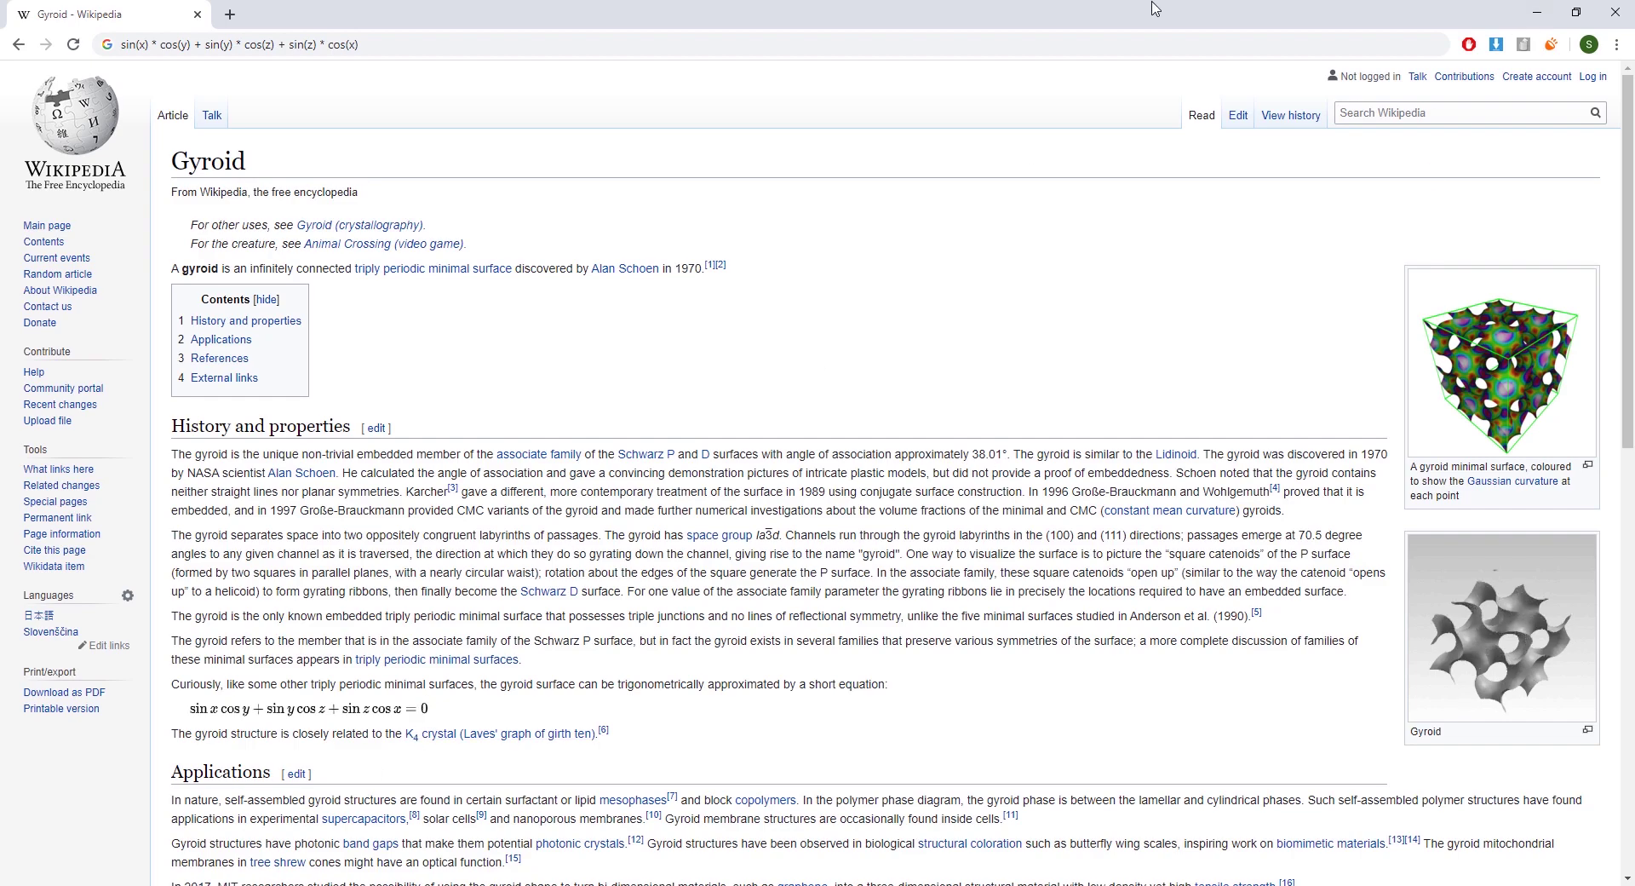
{"action": "left_click", "coordinate": [1539, 15]}
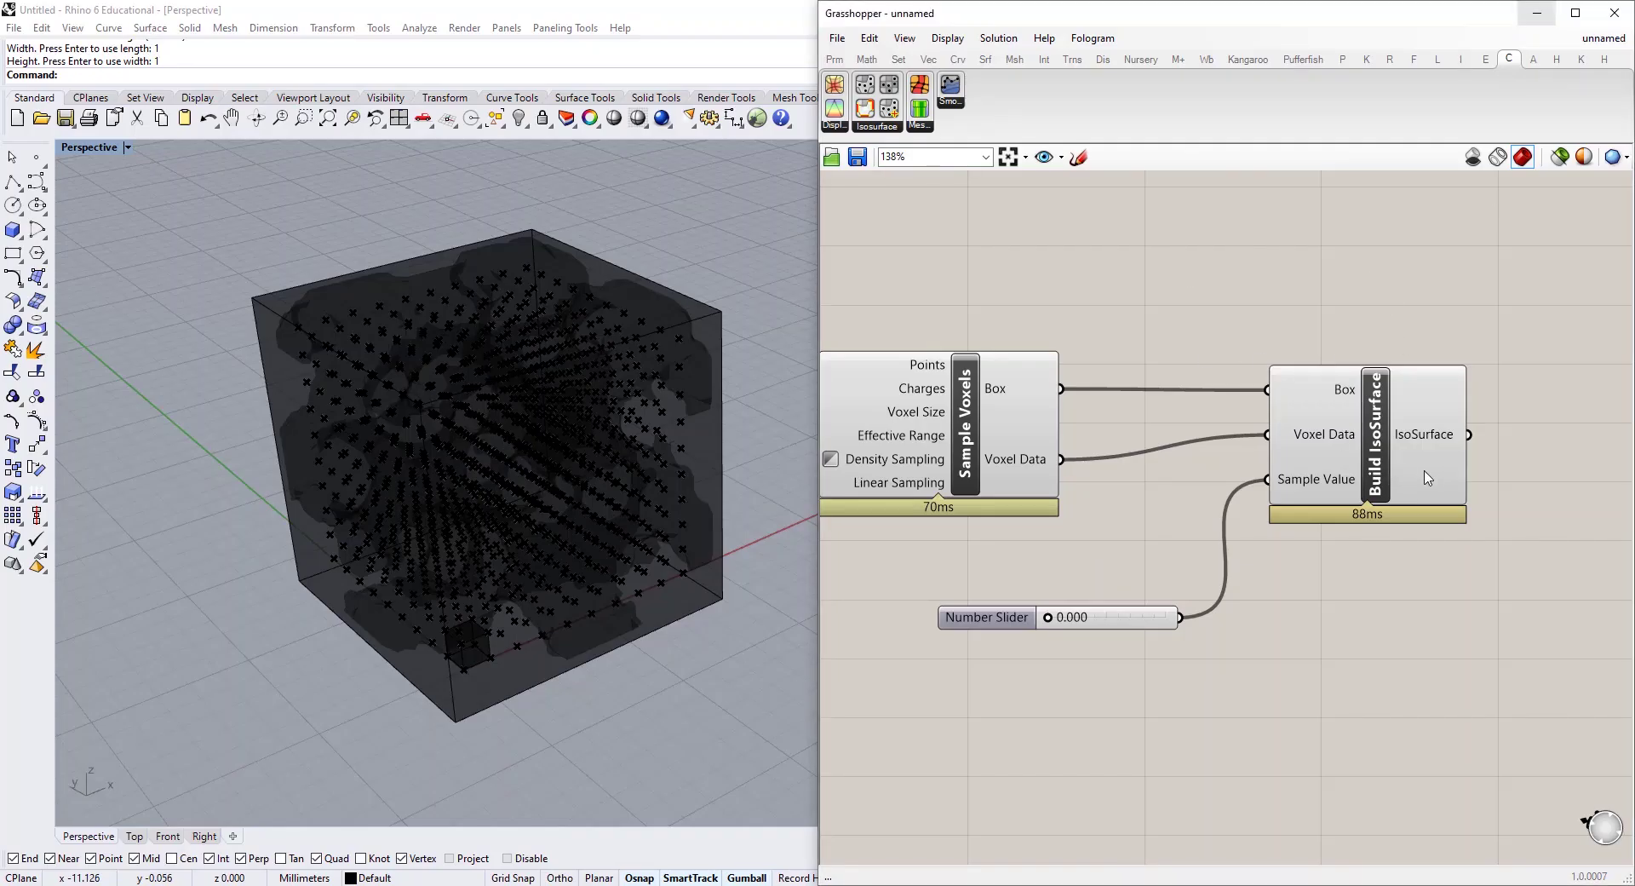
Turn off the preview of all components upstream of Build IsoSurface so that only the isosurface mesh is displayed.
{"action": "right_click_drag", "start_coordinate": [1408, 470], "coordinate": [1359, 444]}
{"action": "left_click", "coordinate": [1358, 444]}
{"action": "right_click_drag", "start_coordinate": [1113, 400], "coordinate": [1284, 397]}
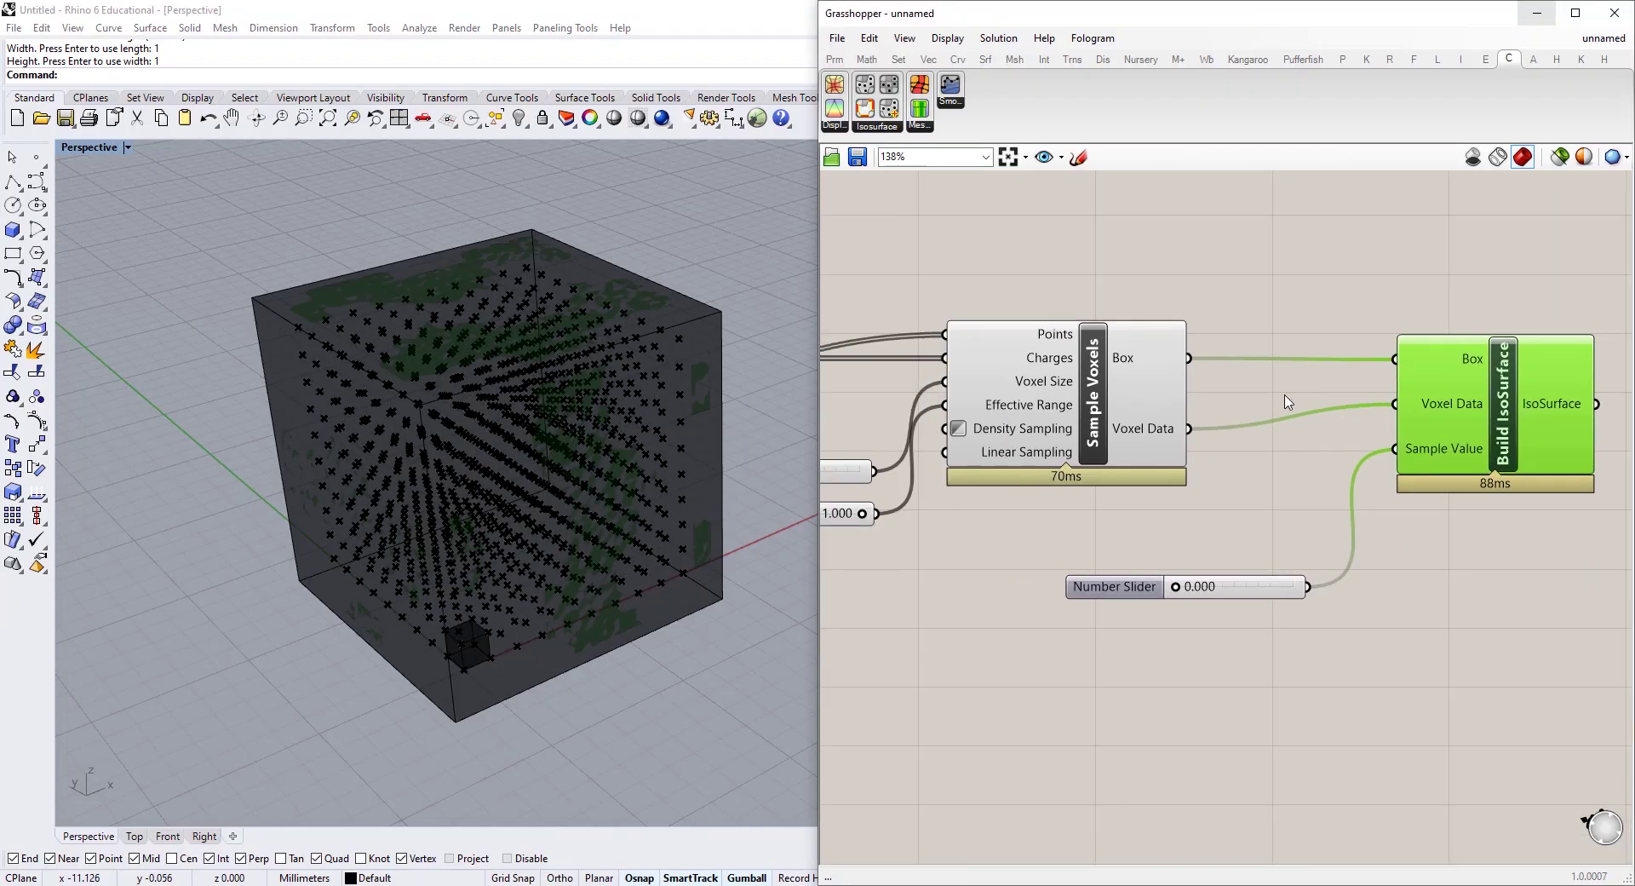
{"action": "scroll", "coordinate": [1284, 399], "scroll_direction": "down", "scroll_amount": 3}
{"action": "right_click_drag", "start_coordinate": [1143, 352], "coordinate": [1411, 389]}
{"action": "left_click_drag", "start_coordinate": [1434, 321], "coordinate": [837, 737]}
{"action": "scroll", "coordinate": [864, 720], "scroll_direction": "down", "scroll_amount": 3}
{"action": "right_click_drag", "start_coordinate": [961, 672], "coordinate": [1120, 595]}
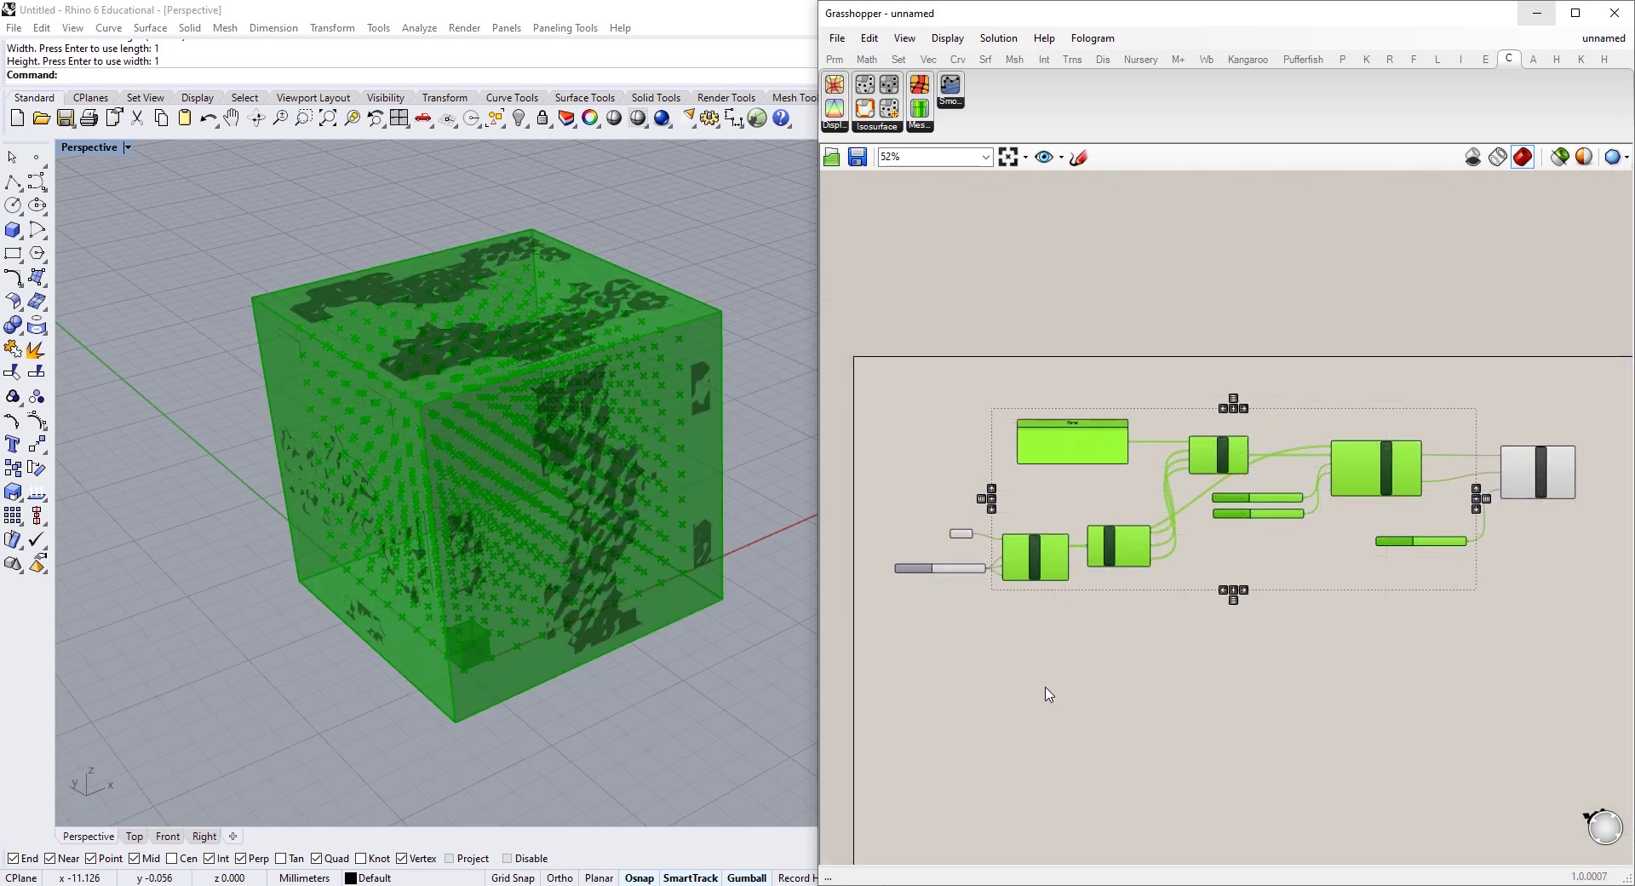
{"action": "left_click_drag", "start_coordinate": [1047, 688], "coordinate": [873, 466], "text": "shift"}
{"action": "right_click_drag", "start_coordinate": [1320, 477], "coordinate": [1202, 471]}
{"action": "right_click", "coordinate": [1211, 339]}
{"action": "left_click", "coordinate": [1278, 366]}
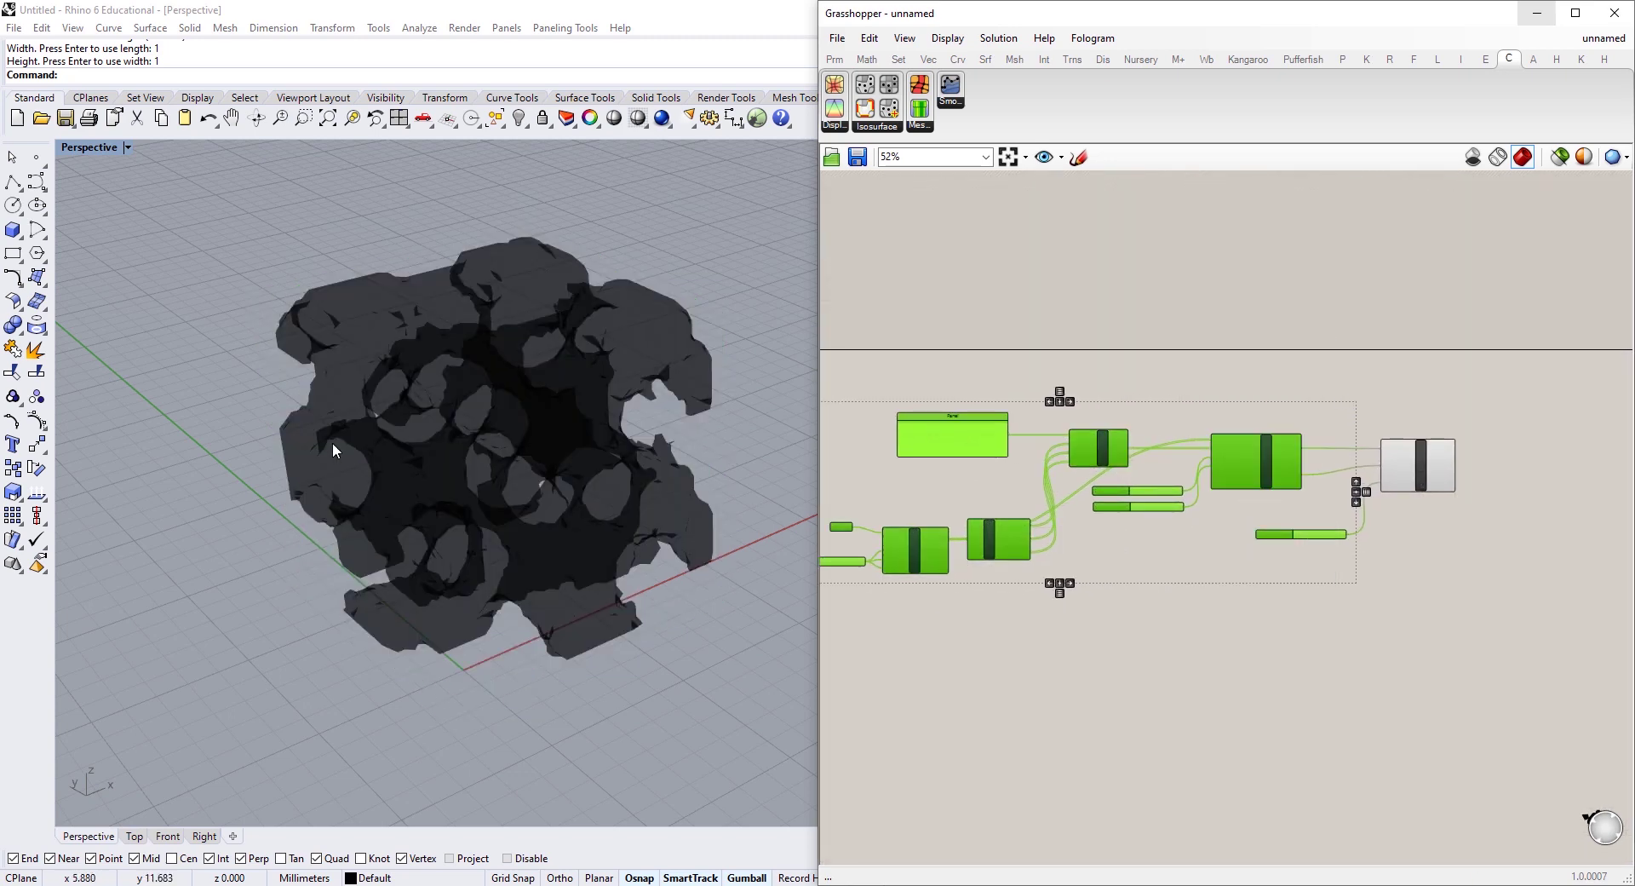
Examine the isosurface mesh in the Rhino viewport from several angles, checking its open edges and its roughness.
{"action": "right_click_drag", "start_coordinate": [565, 539], "coordinate": [617, 397]}
{"action": "right_click_drag", "start_coordinate": [618, 324], "coordinate": [558, 397], "text": "shift"}
{"action": "scroll", "coordinate": [565, 399], "scroll_direction": "up", "scroll_amount": 4}
{"action": "scroll", "coordinate": [569, 376], "scroll_direction": "down", "scroll_amount": 2}
{"action": "scroll", "coordinate": [559, 397], "scroll_direction": "down", "scroll_amount": 1}
{"action": "left_click", "coordinate": [1339, 521]}
{"action": "scroll", "coordinate": [1367, 458], "scroll_direction": "up", "scroll_amount": 4}
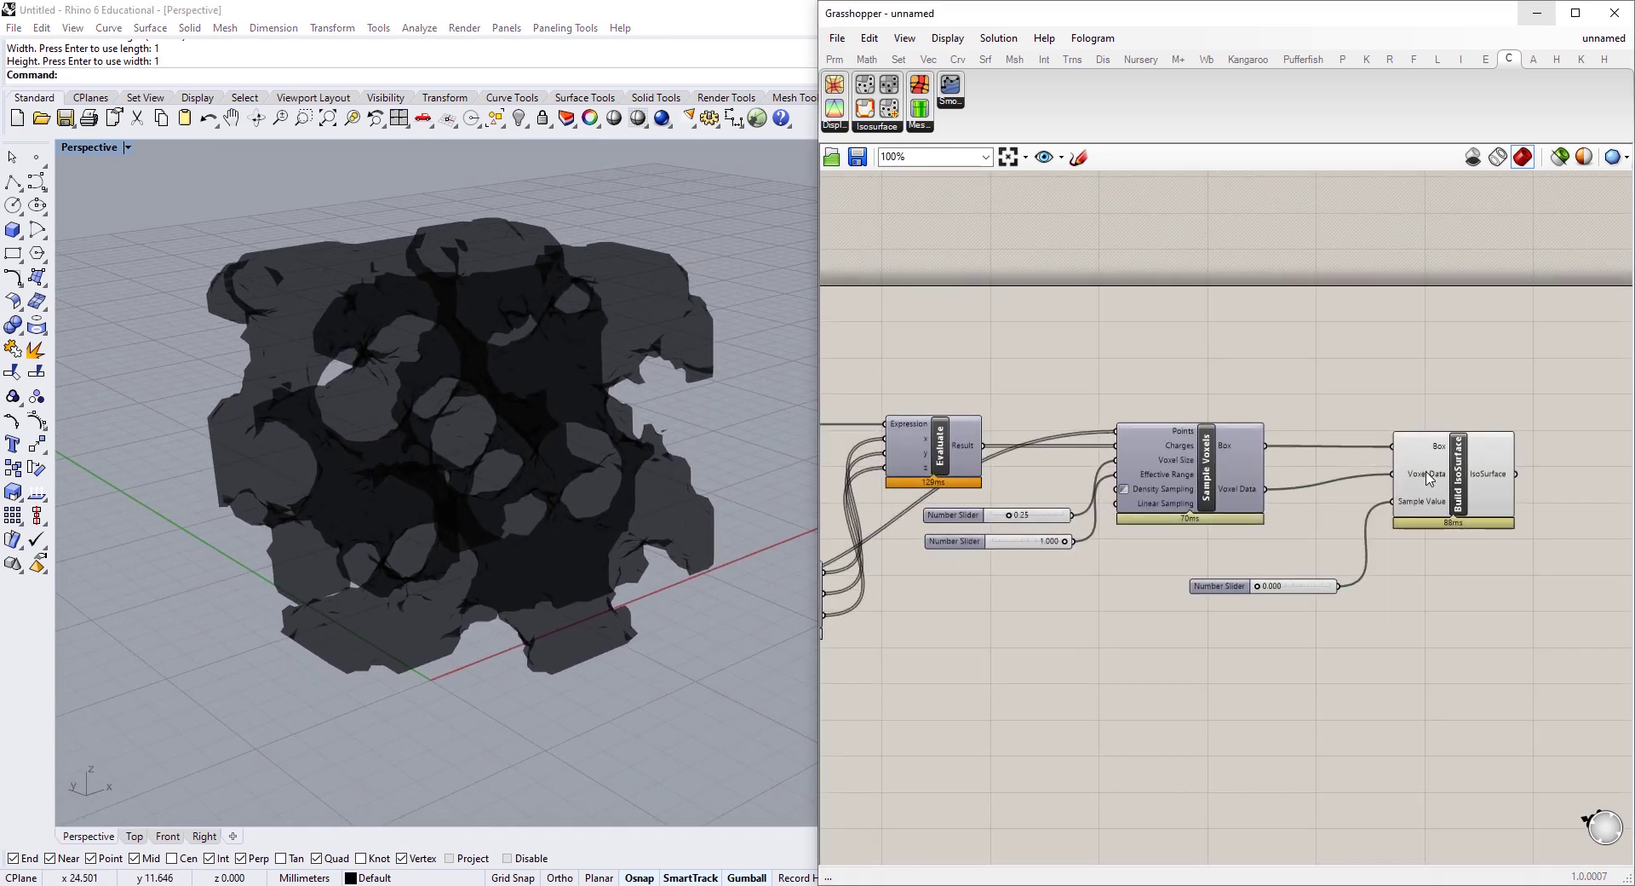
{"action": "left_click", "coordinate": [1420, 473]}
{"action": "left_click_drag", "start_coordinate": [1463, 486], "coordinate": [1471, 493]}
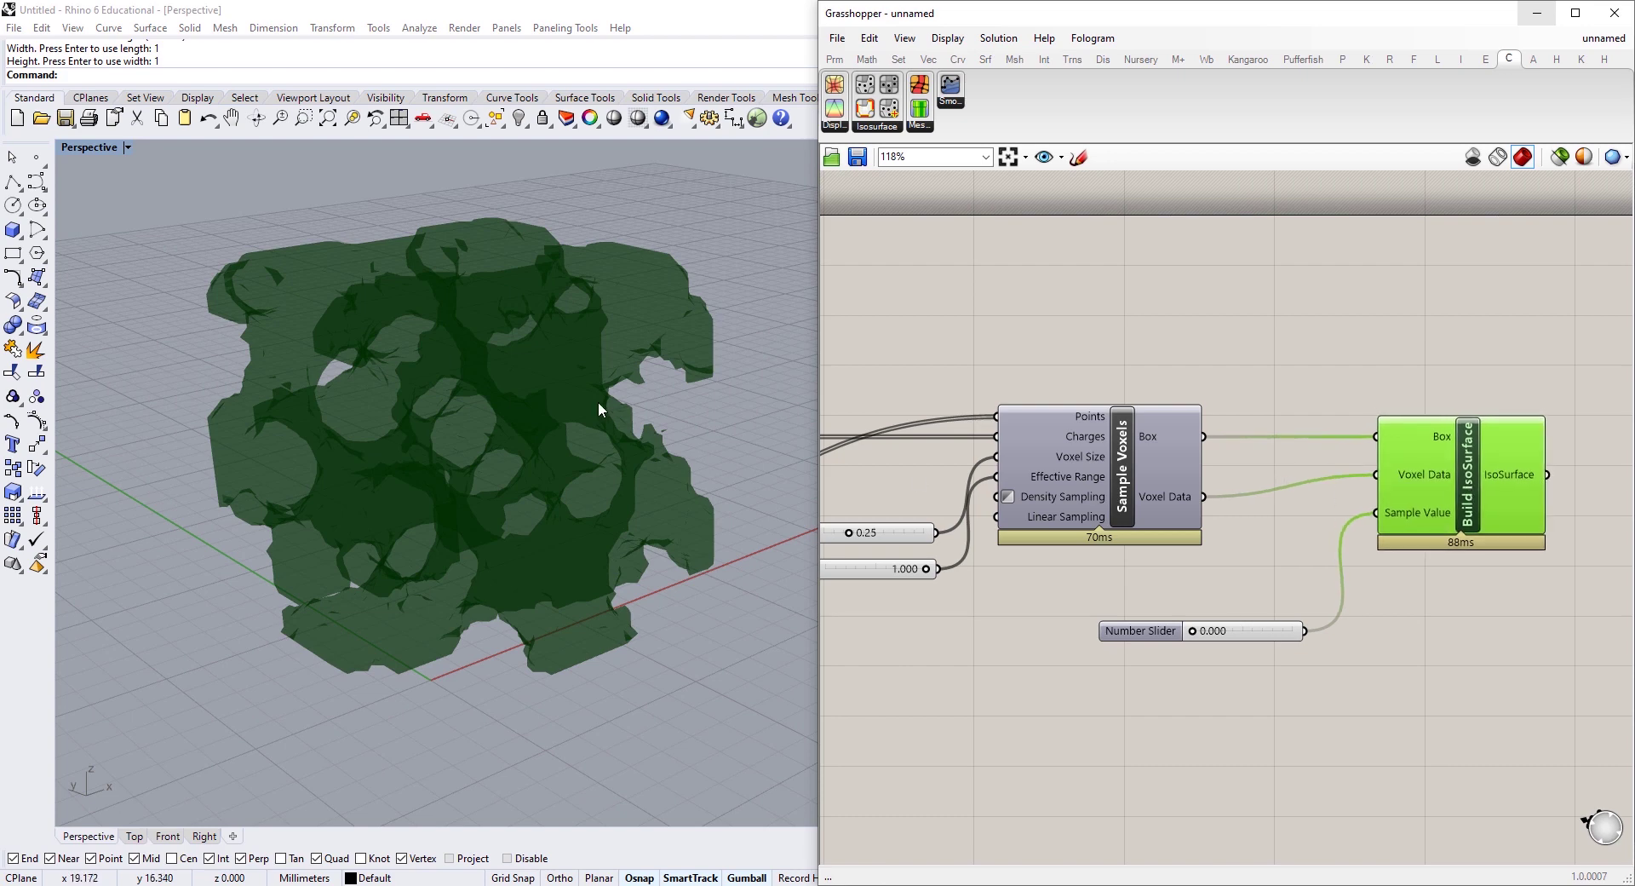
{"action": "right_click_drag", "start_coordinate": [598, 401], "coordinate": [340, 433]}
{"action": "scroll", "coordinate": [579, 371], "scroll_direction": "up", "scroll_amount": 6}
{"action": "scroll", "coordinate": [485, 436], "scroll_direction": "down", "scroll_amount": 5}
{"action": "right_click_drag", "start_coordinate": [340, 433], "coordinate": [533, 430]}
{"action": "left_click", "coordinate": [950, 333]}
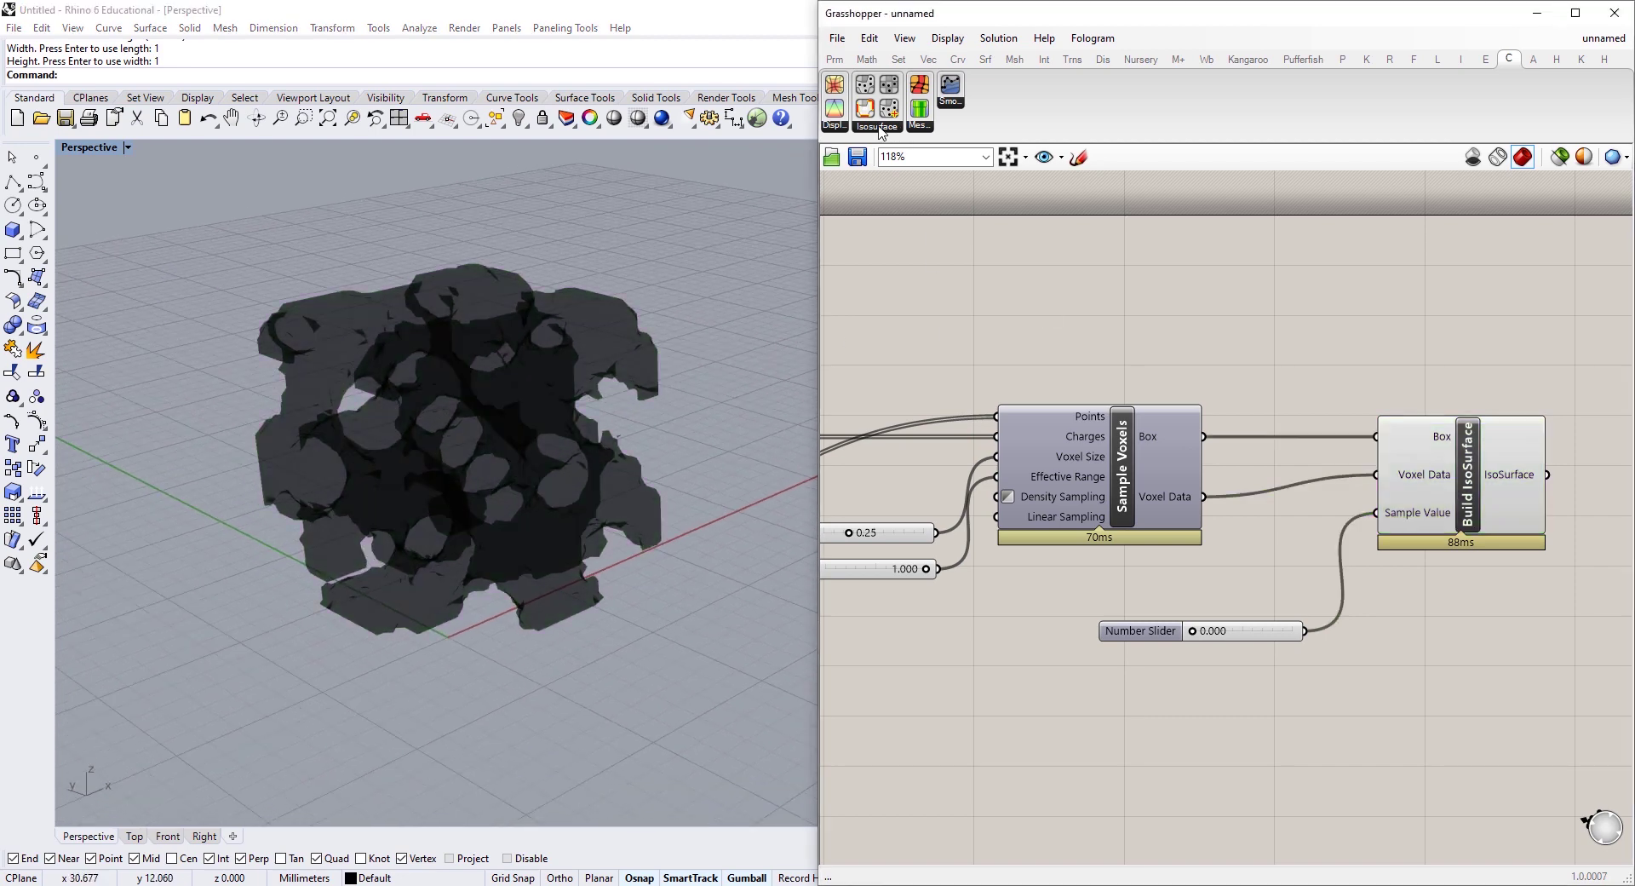
Place a Close Voxel Data component between Sample Voxels and Build IsoSurface.
{"action": "left_click", "coordinate": [880, 128]}
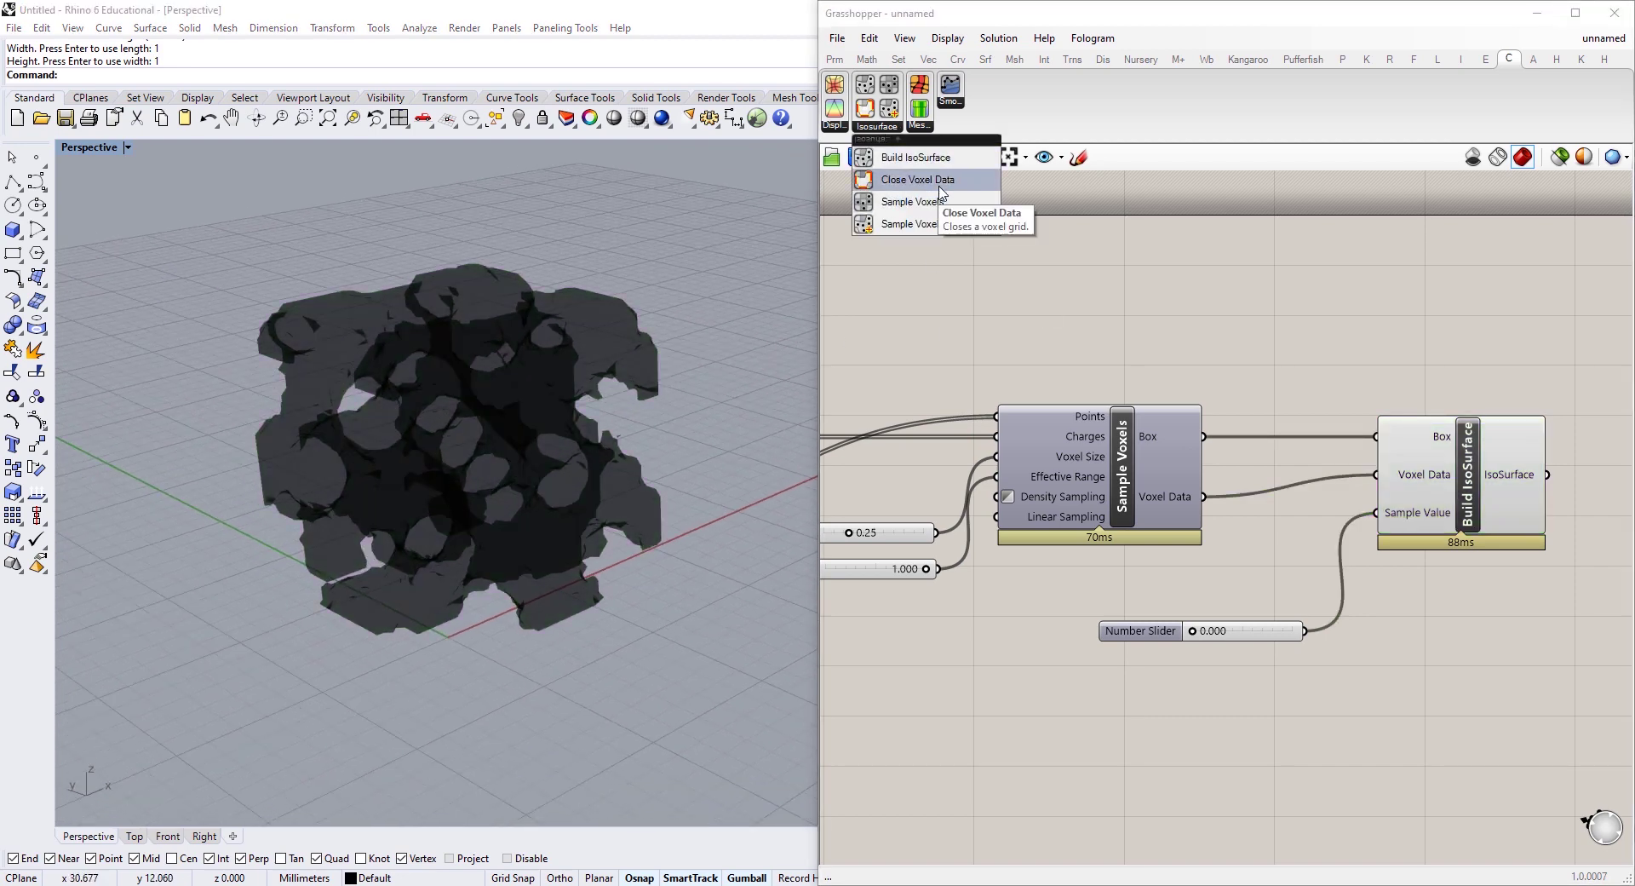
{"action": "left_click_drag", "start_coordinate": [940, 193], "coordinate": [1279, 561]}
{"action": "left_click", "coordinate": [1296, 517]}
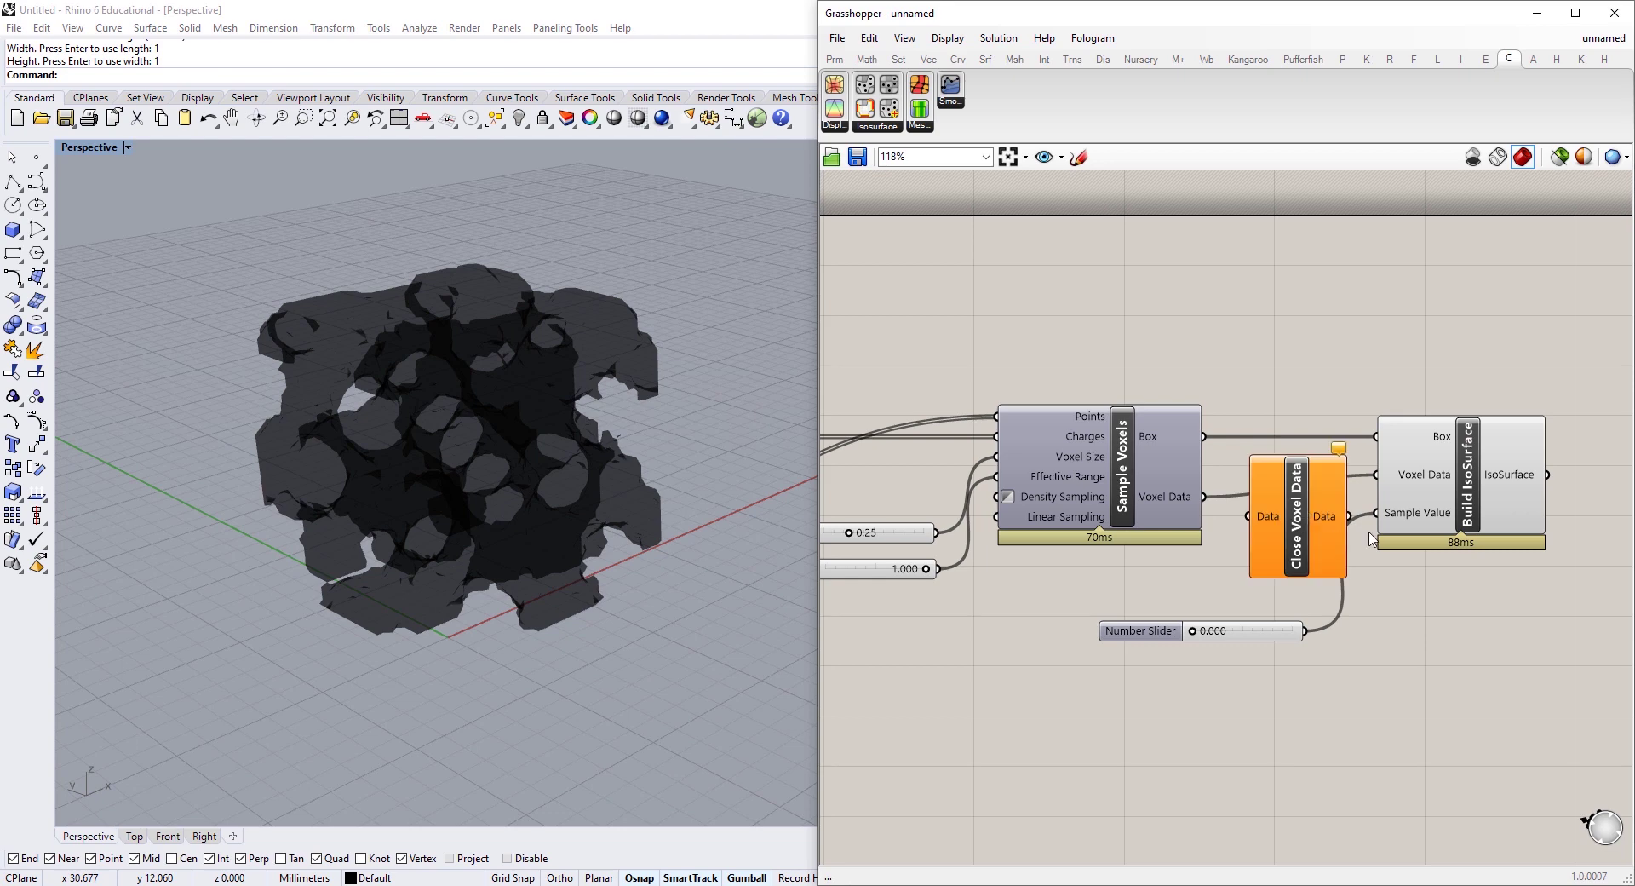
Route Sample Voxels' Voxel Data output through Close Voxel Data into Build IsoSurface's Voxel Data input, spacing the components along the row.
{"action": "right_click_drag", "start_coordinate": [1389, 527], "coordinate": [1160, 485]}
{"action": "left_click_drag", "start_coordinate": [1199, 473], "coordinate": [1296, 468]}
{"action": "left_click_drag", "start_coordinate": [1069, 474], "coordinate": [1072, 465]}
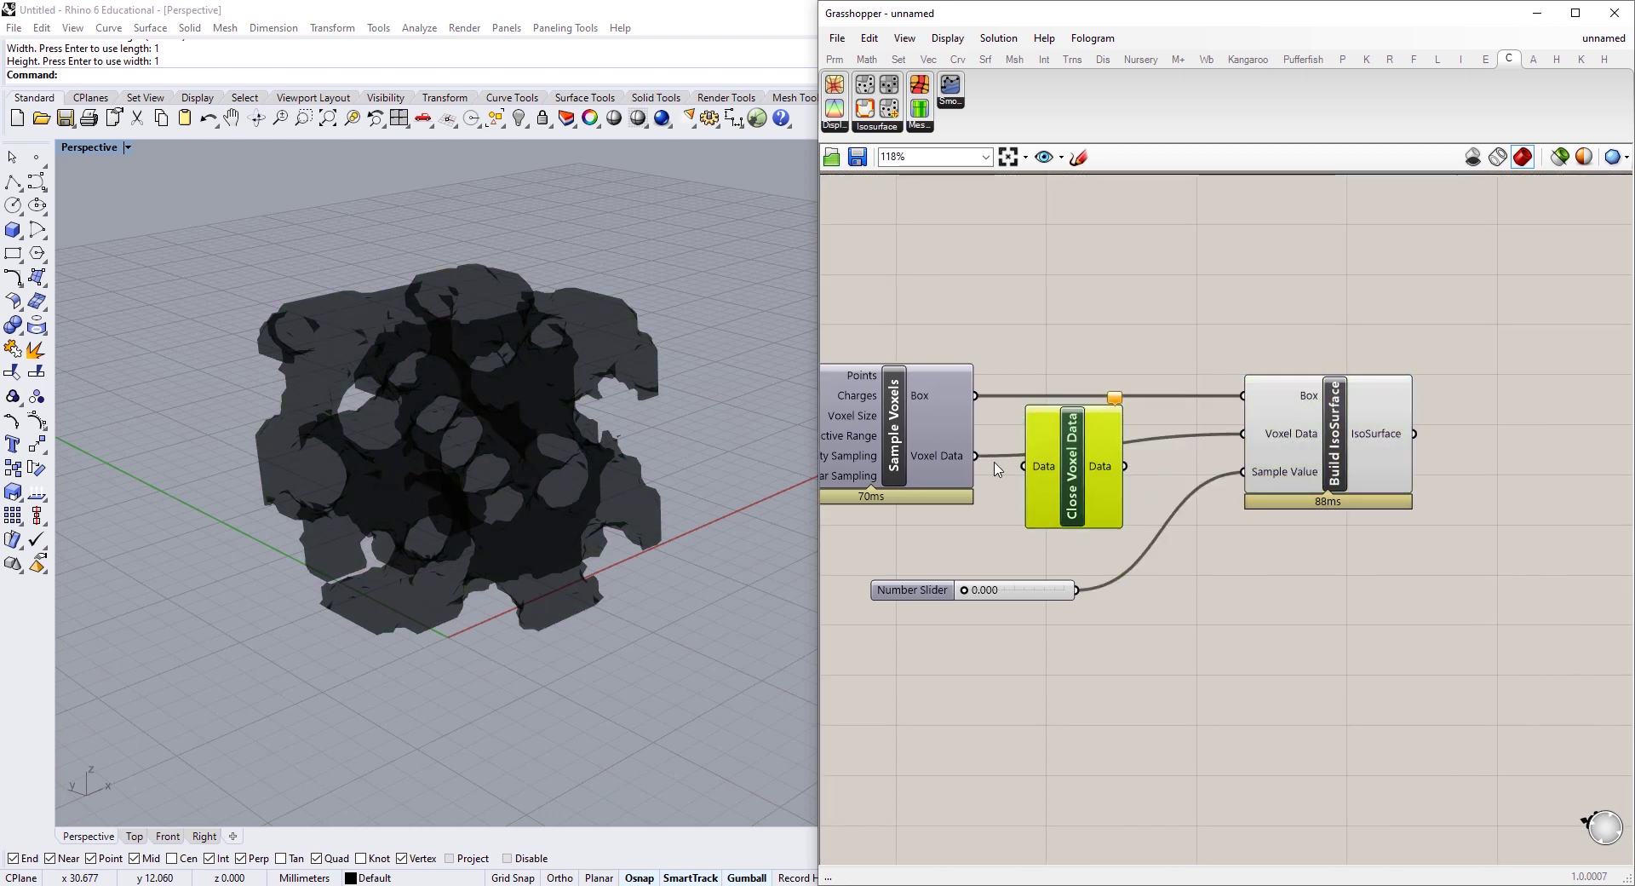
{"action": "left_click_drag", "start_coordinate": [1239, 438], "coordinate": [1240, 438]}
{"action": "left_click_drag", "start_coordinate": [1100, 492], "coordinate": [1107, 481]}
{"action": "left_click_drag", "start_coordinate": [1310, 451], "coordinate": [1254, 456]}
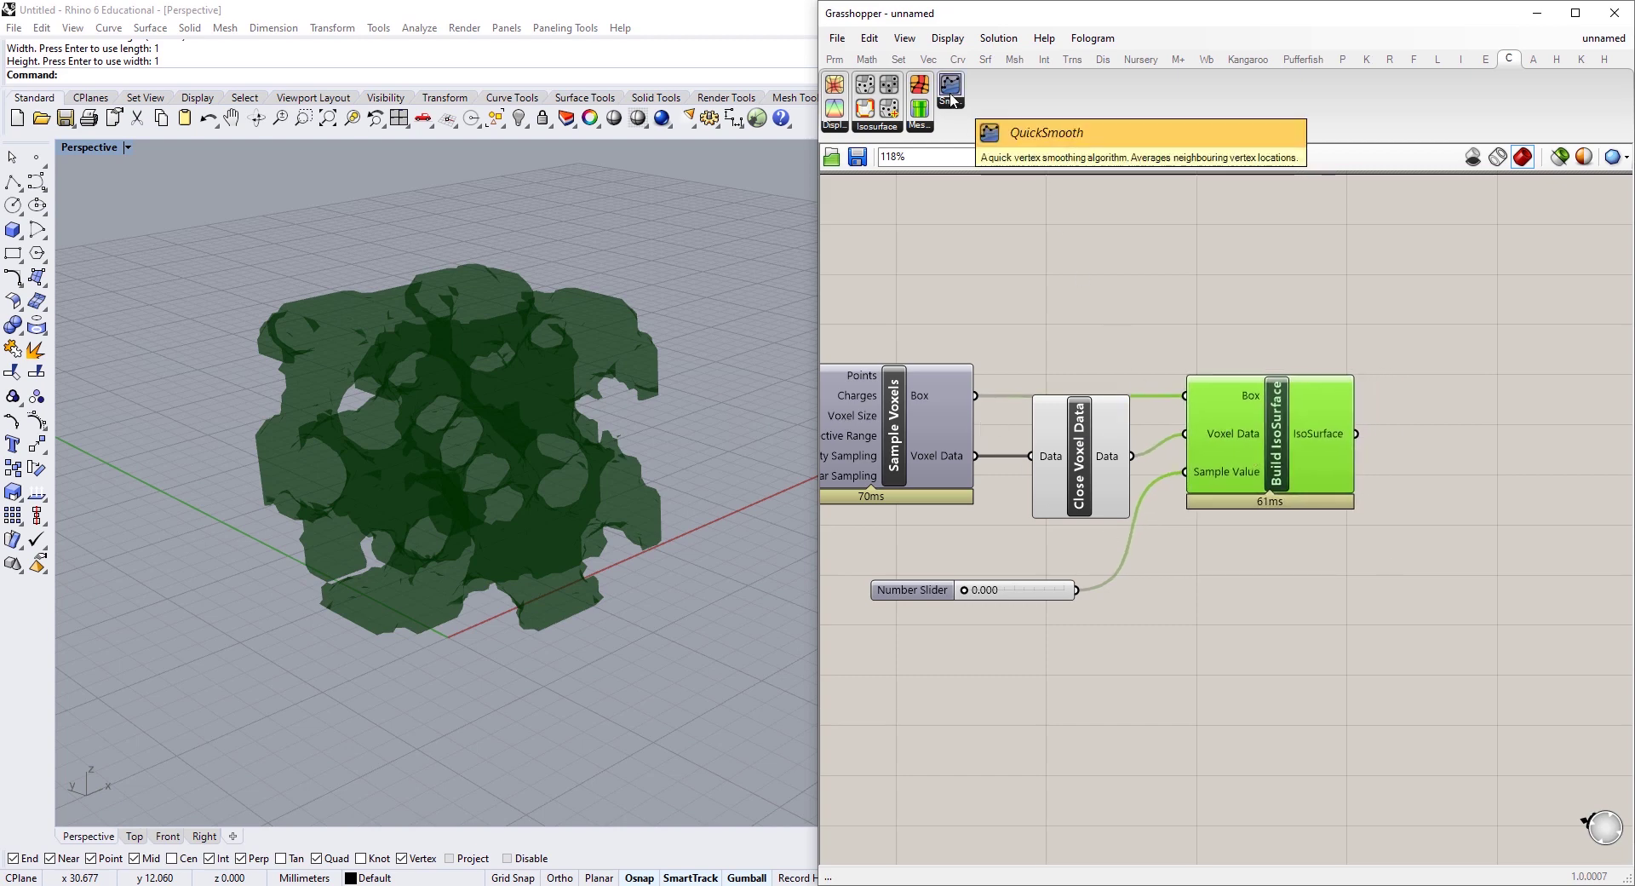
Place a QuickSmooth component after Build IsoSurface and connect the IsoSurface output to its Mesh input.
{"action": "left_click_drag", "start_coordinate": [952, 100], "coordinate": [1465, 490]}
{"action": "right_click_drag", "start_coordinate": [1465, 490], "coordinate": [1353, 469]}
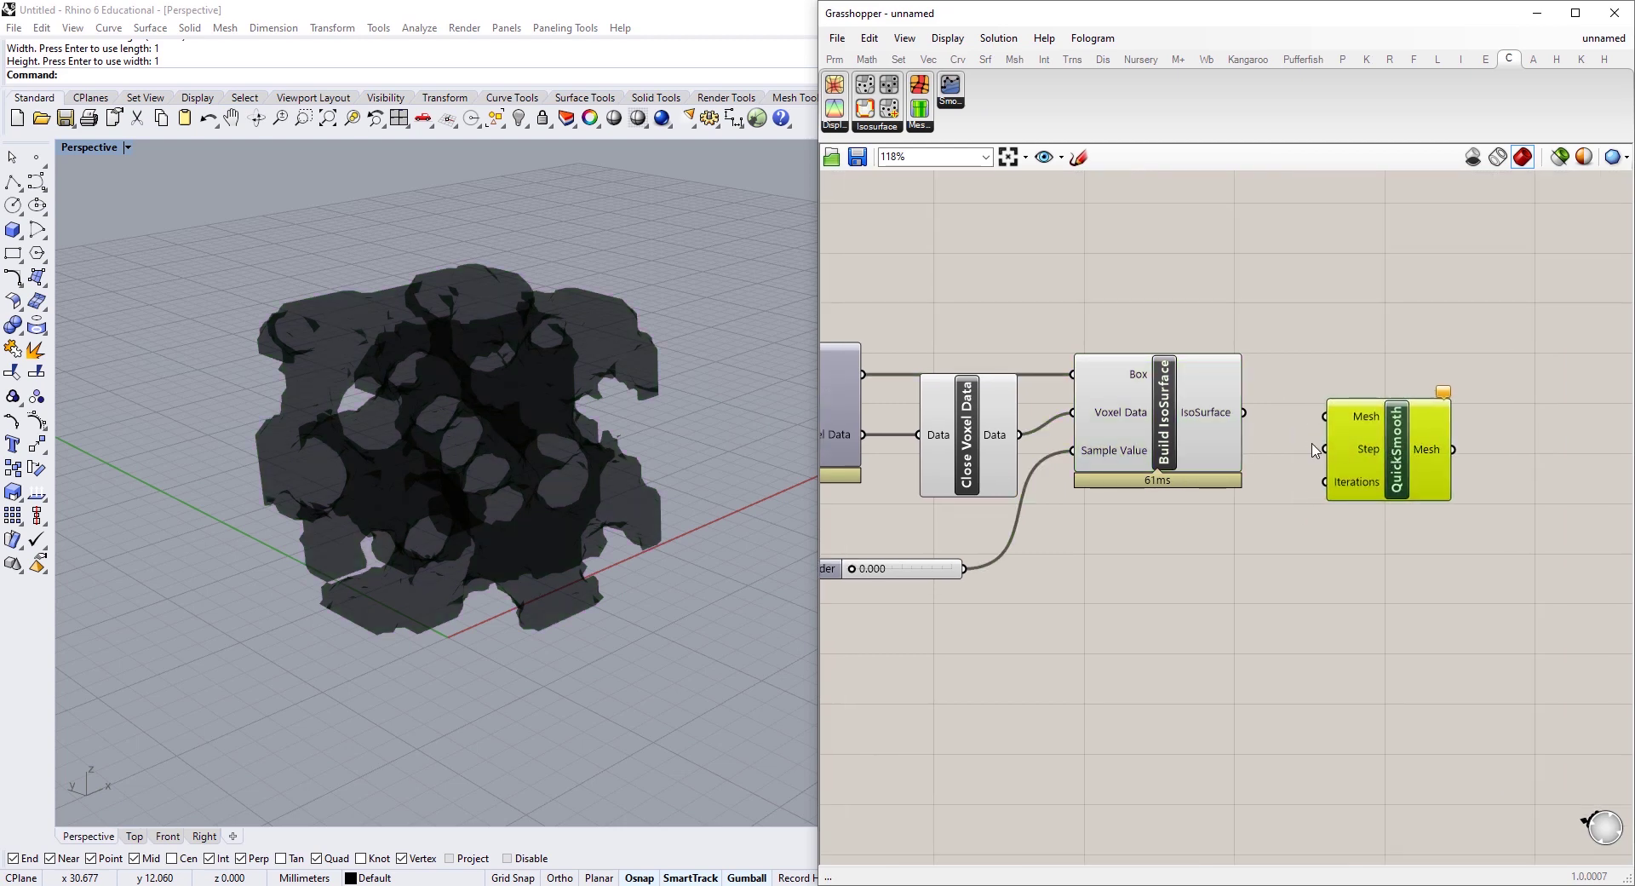
{"action": "left_click_drag", "start_coordinate": [1320, 419], "coordinate": [1390, 450]}
Add a number slider set to 10 and connect it to QuickSmooth's Iterations input, leaving Step unconnected.
{"action": "double_click", "coordinate": [1227, 554]}
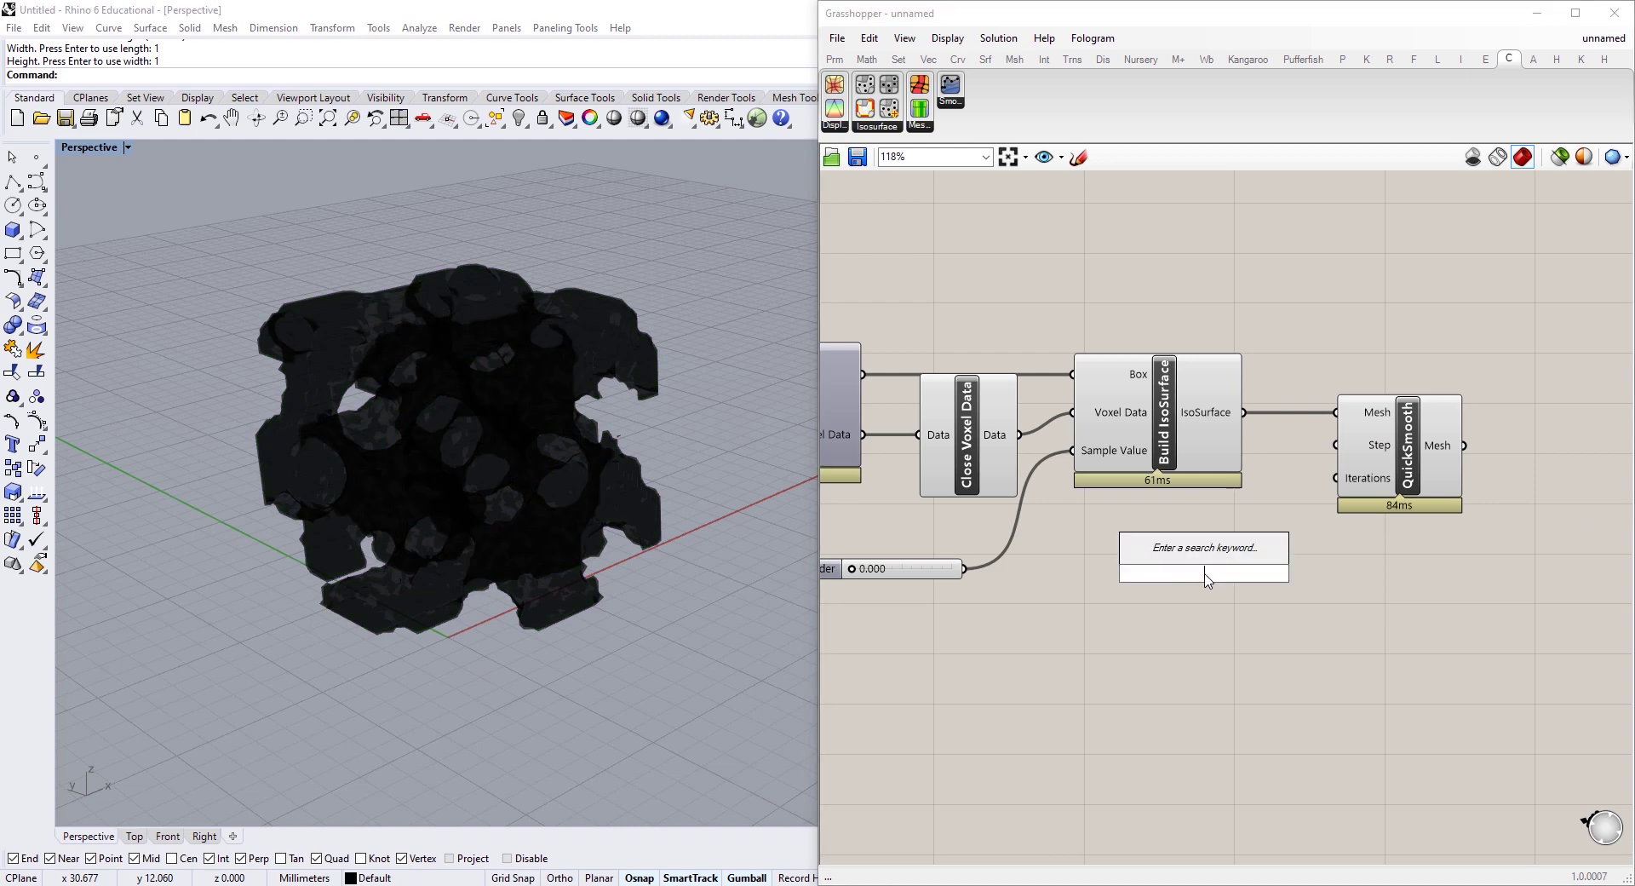
{"action": "type", "text": "10"}
{"action": "key", "text": "Return"}
{"action": "left_click_drag", "start_coordinate": [1309, 573], "coordinate": [1325, 462]}
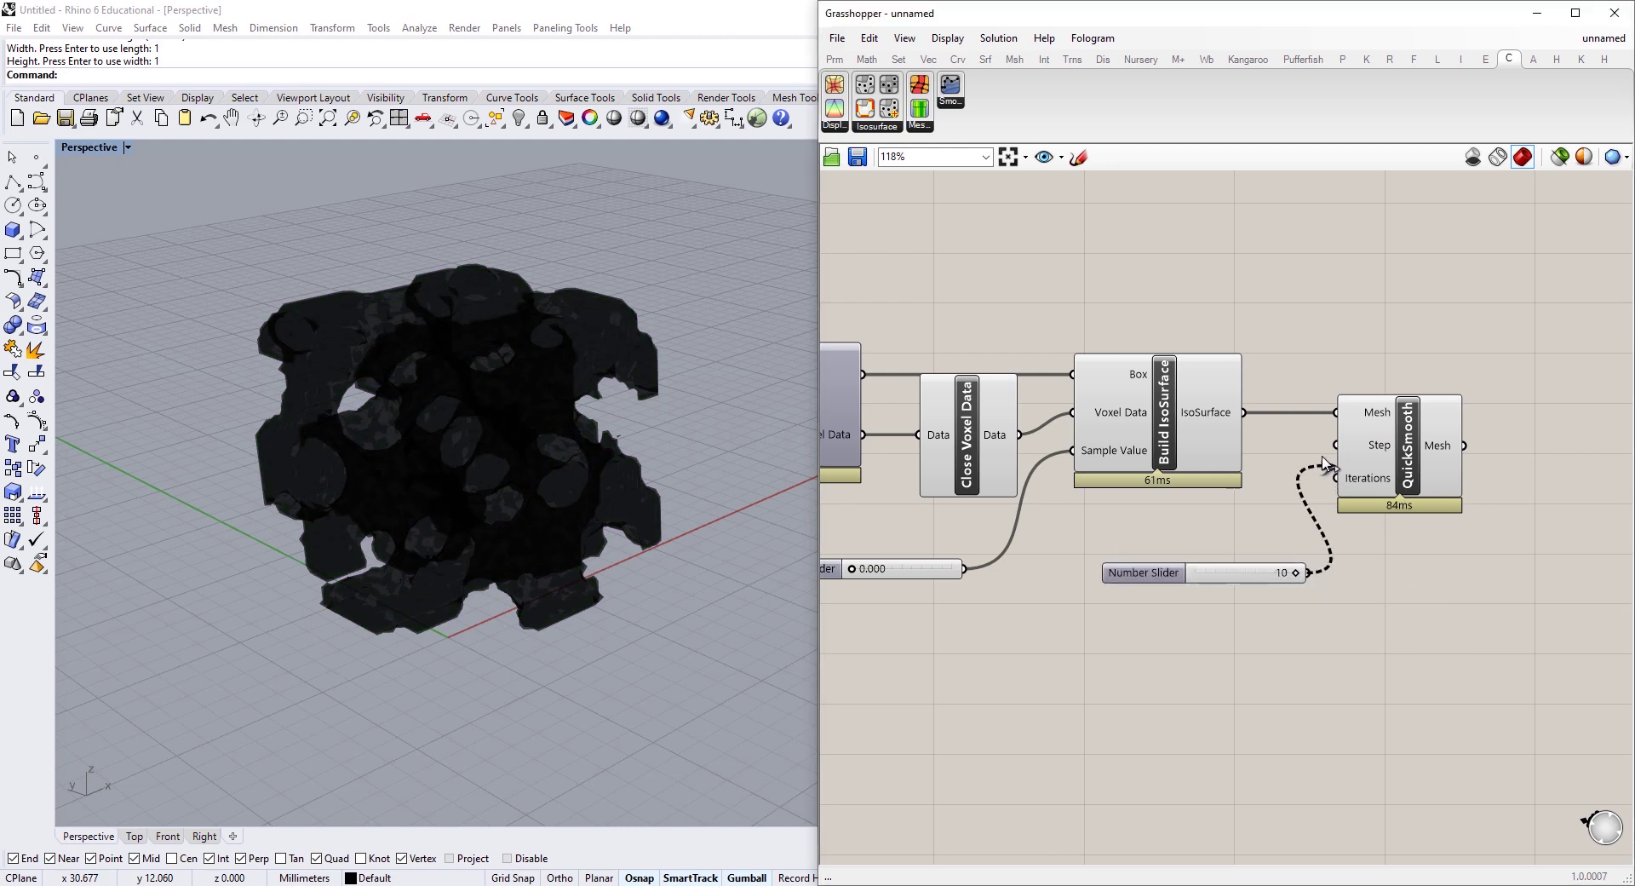
{"action": "left_click_drag", "start_coordinate": [1316, 575], "coordinate": [1336, 445]}
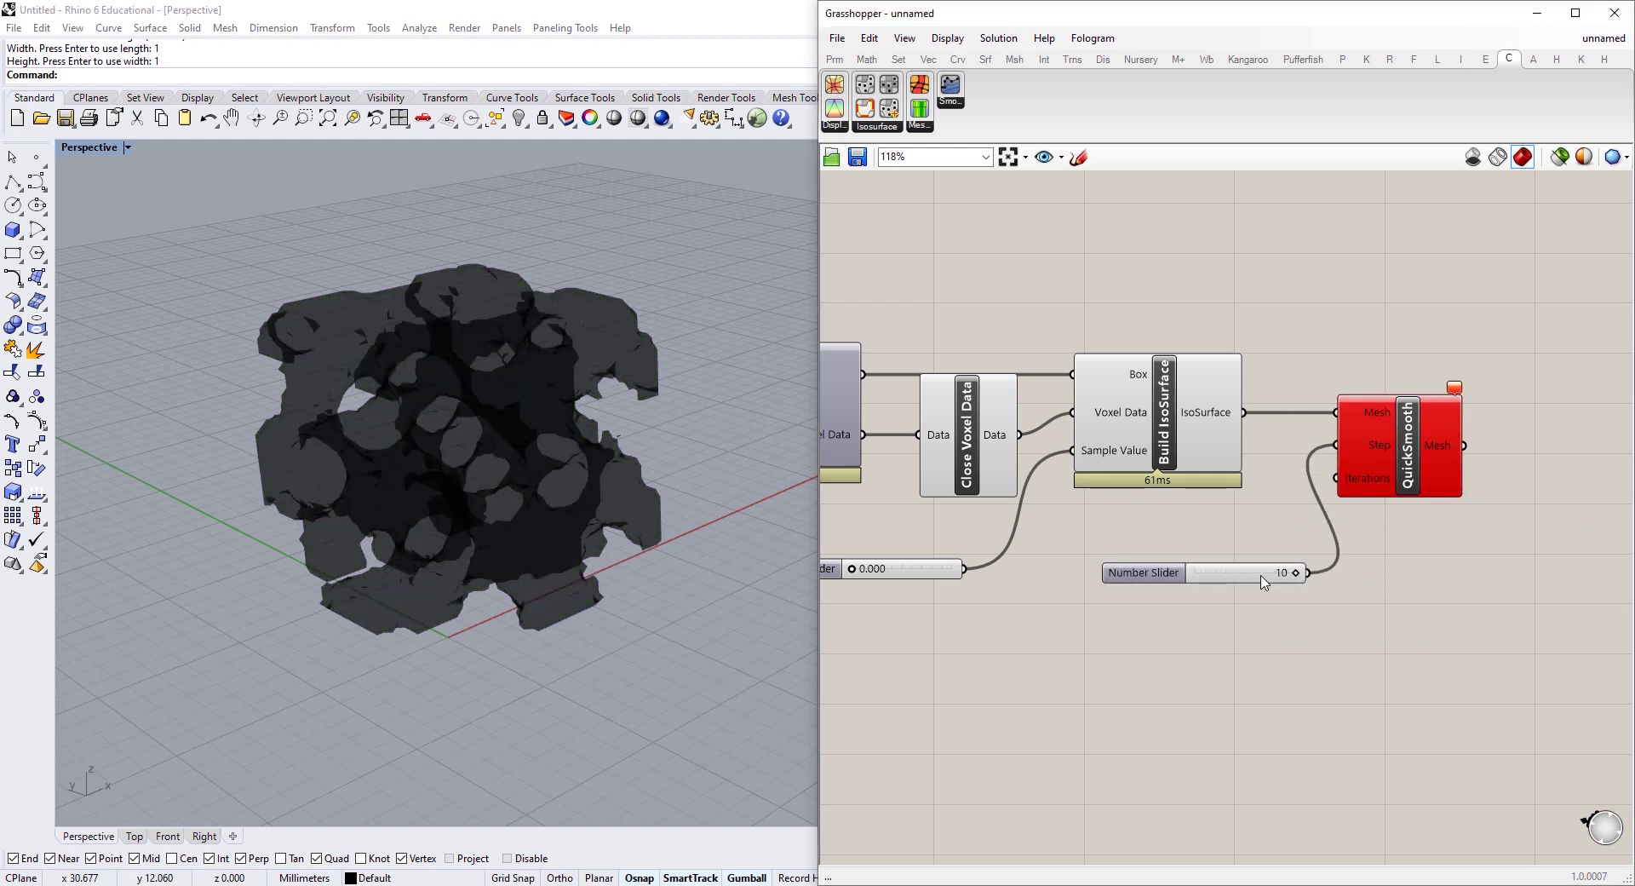
{"action": "left_click_drag", "start_coordinate": [1262, 579], "coordinate": [1243, 550]}
{"action": "right_click_drag", "start_coordinate": [1397, 538], "coordinate": [1287, 528]}
{"action": "key", "text": "ctrl+z"}
{"action": "key", "text": "ctrl+z"}
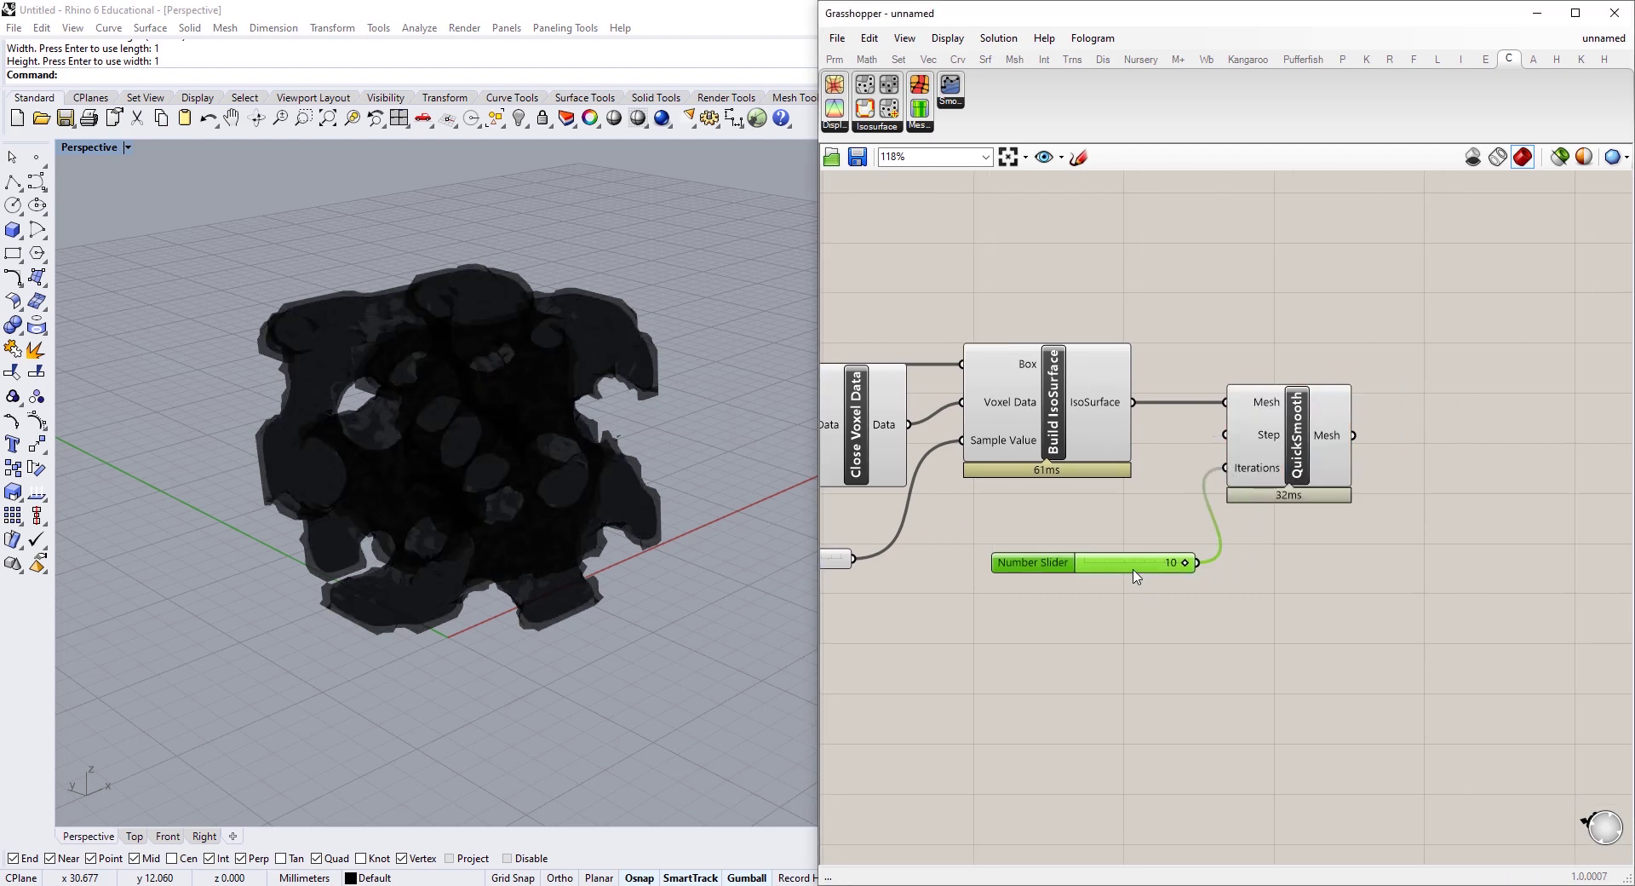
{"action": "left_click_drag", "start_coordinate": [1143, 569], "coordinate": [1124, 534]}
Turn off the preview of Sample Voxels, Close Voxel Data and Build IsoSurface so that only the smoothed mesh is displayed.
{"action": "left_click", "coordinate": [1311, 441]}
{"action": "right_click_drag", "start_coordinate": [1276, 350], "coordinate": [1546, 358]}
{"action": "scroll", "coordinate": [1399, 366], "scroll_direction": "down", "scroll_amount": 3}
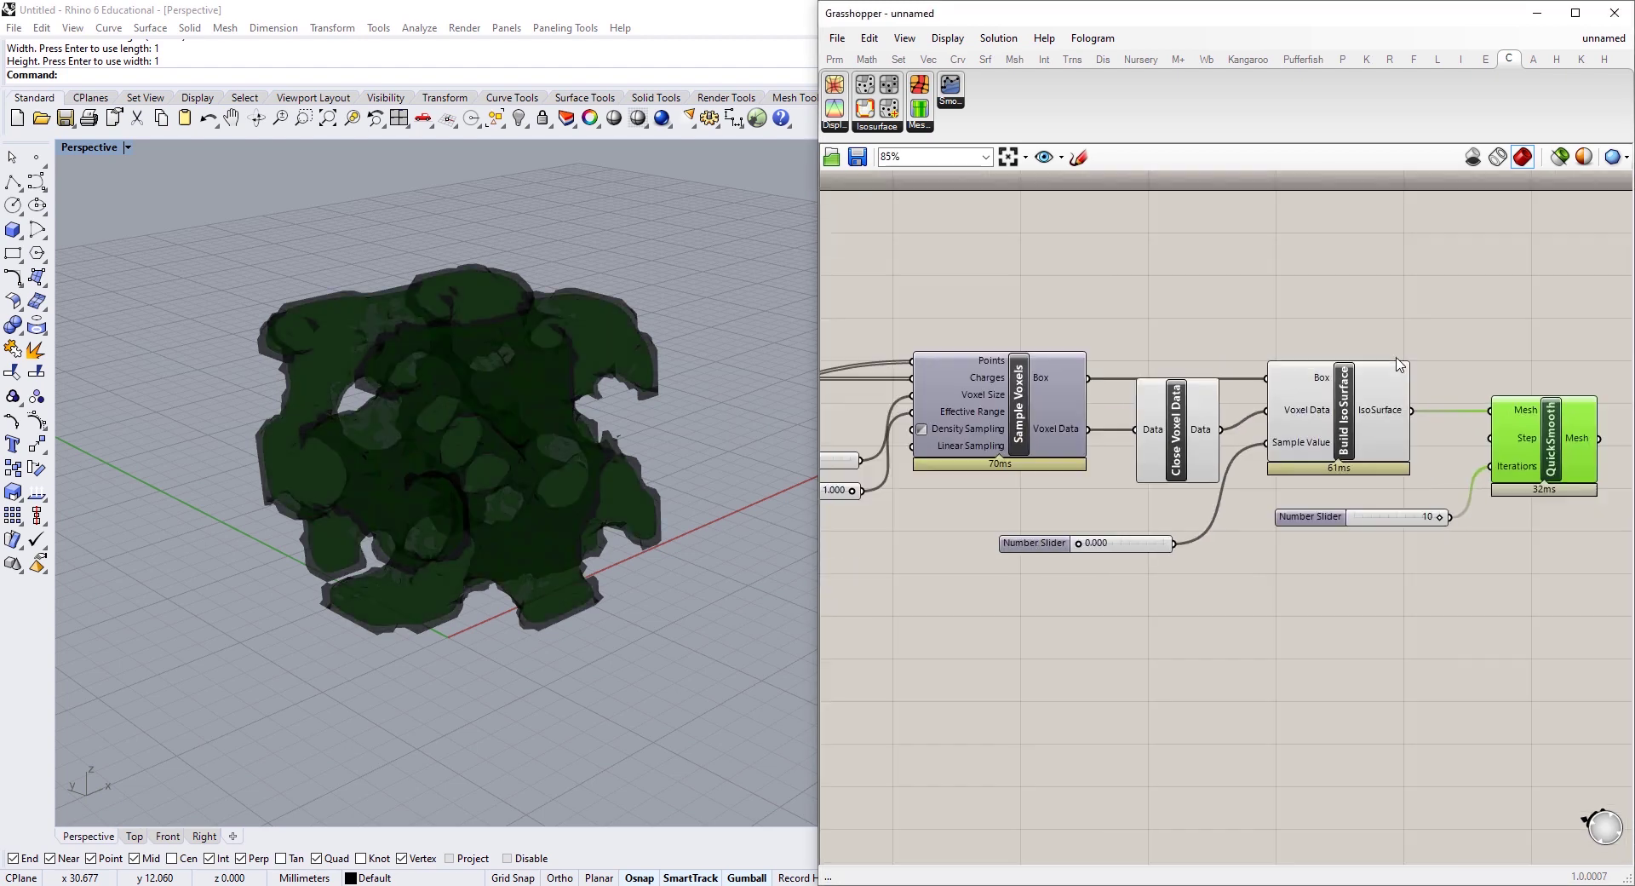
{"action": "left_click_drag", "start_coordinate": [1370, 300], "coordinate": [1140, 483]}
{"action": "right_click", "coordinate": [1278, 297]}
{"action": "left_click", "coordinate": [1350, 330]}
{"action": "right_click_drag", "start_coordinate": [1399, 341], "coordinate": [1325, 339]}
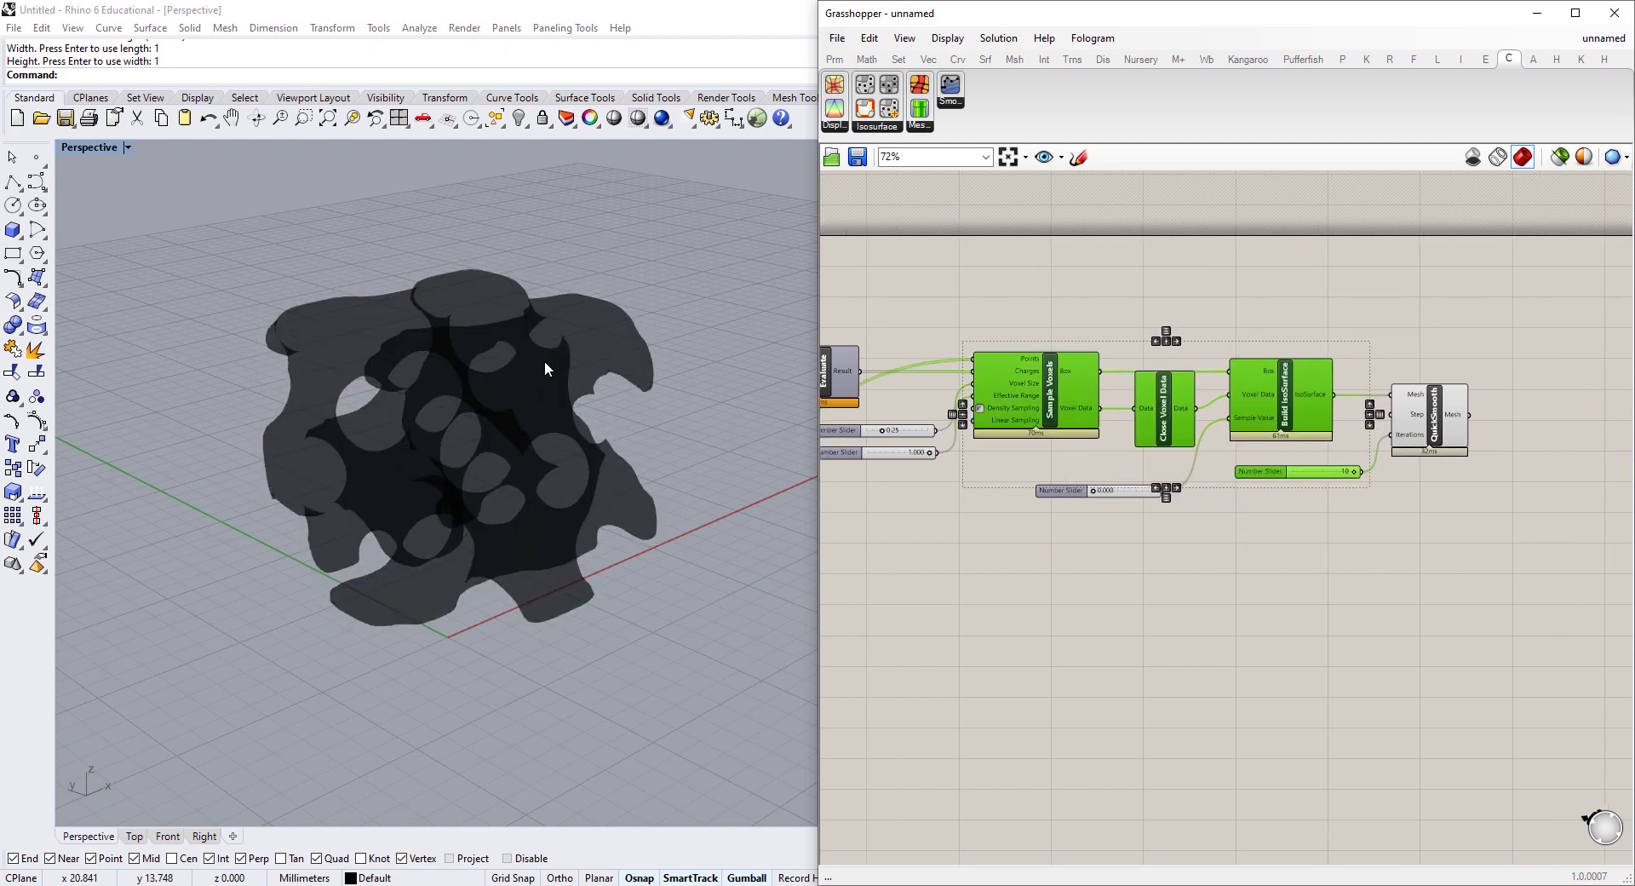
Examine the smoothed mesh from several angles, and nudge QuickSmooth and its iterations slider closer to Build IsoSurface.
{"action": "right_click_drag", "start_coordinate": [546, 363], "coordinate": [504, 529]}
{"action": "scroll", "coordinate": [503, 529], "scroll_direction": "up", "scroll_amount": 2}
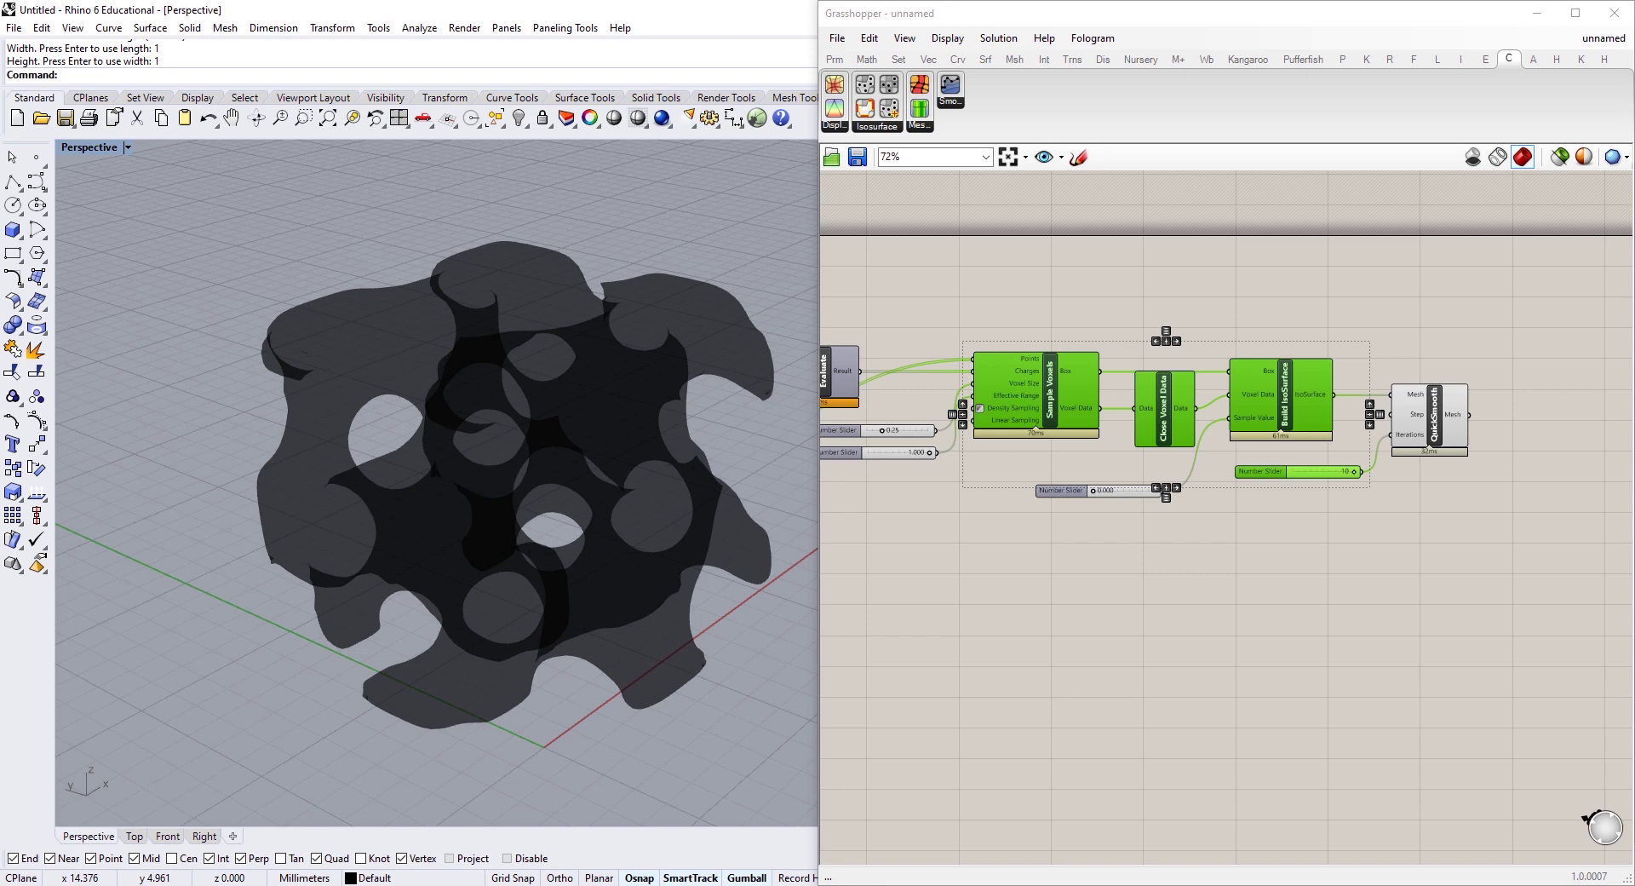
{"action": "left_click", "coordinate": [1402, 485]}
{"action": "right_click_drag", "start_coordinate": [1360, 487], "coordinate": [1154, 493]}
{"action": "left_click_drag", "start_coordinate": [1219, 429], "coordinate": [1201, 431]}
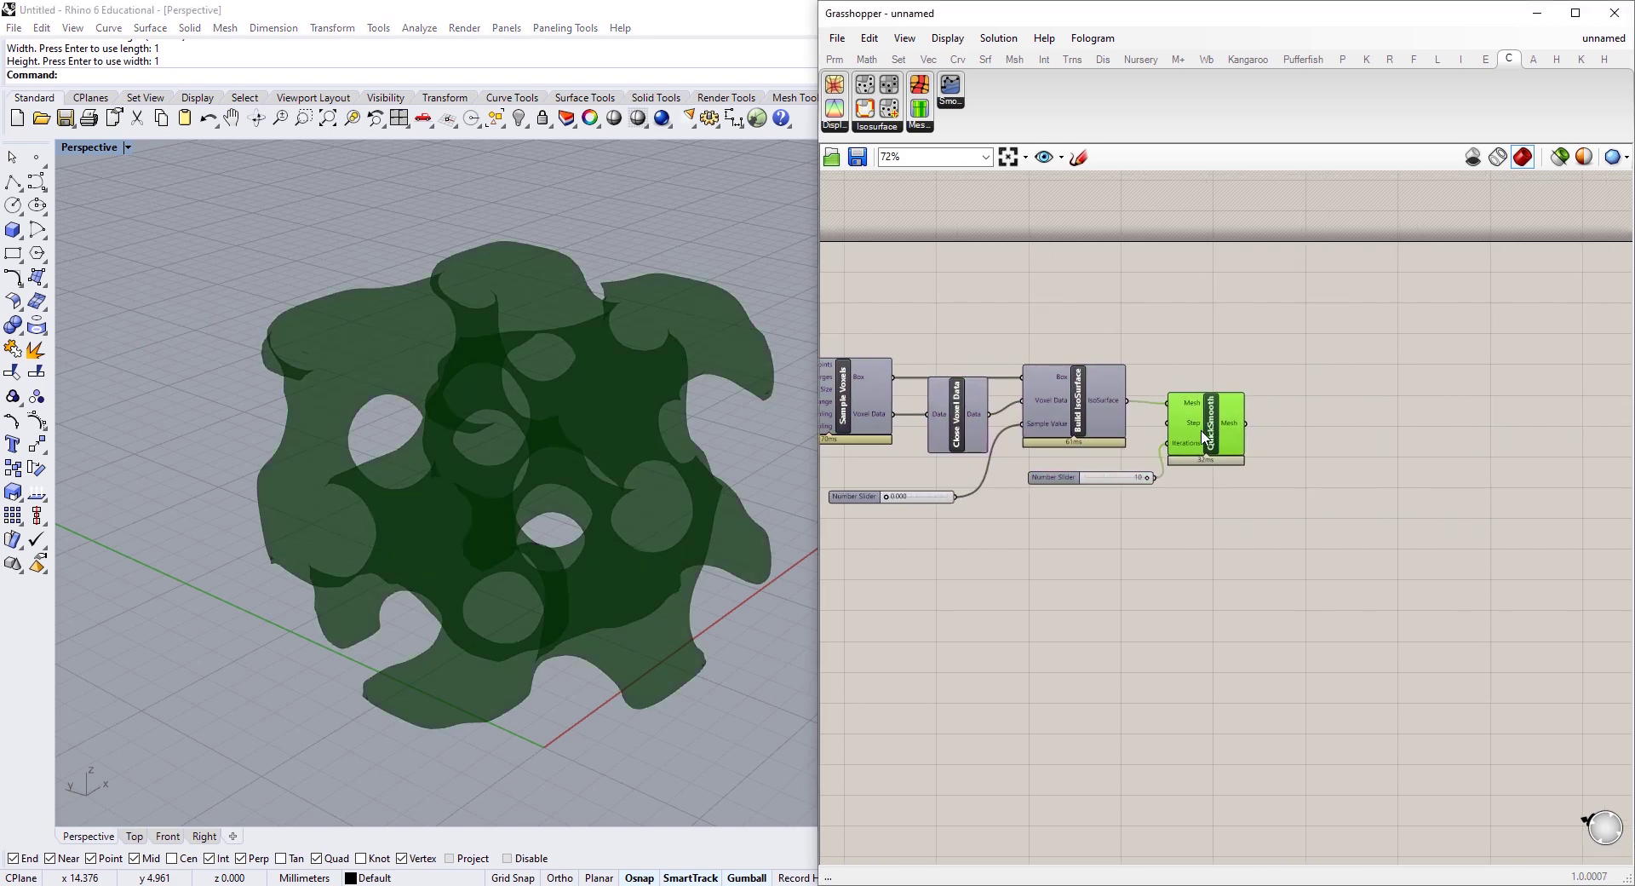
{"action": "left_click_drag", "start_coordinate": [1128, 484], "coordinate": [1117, 483]}
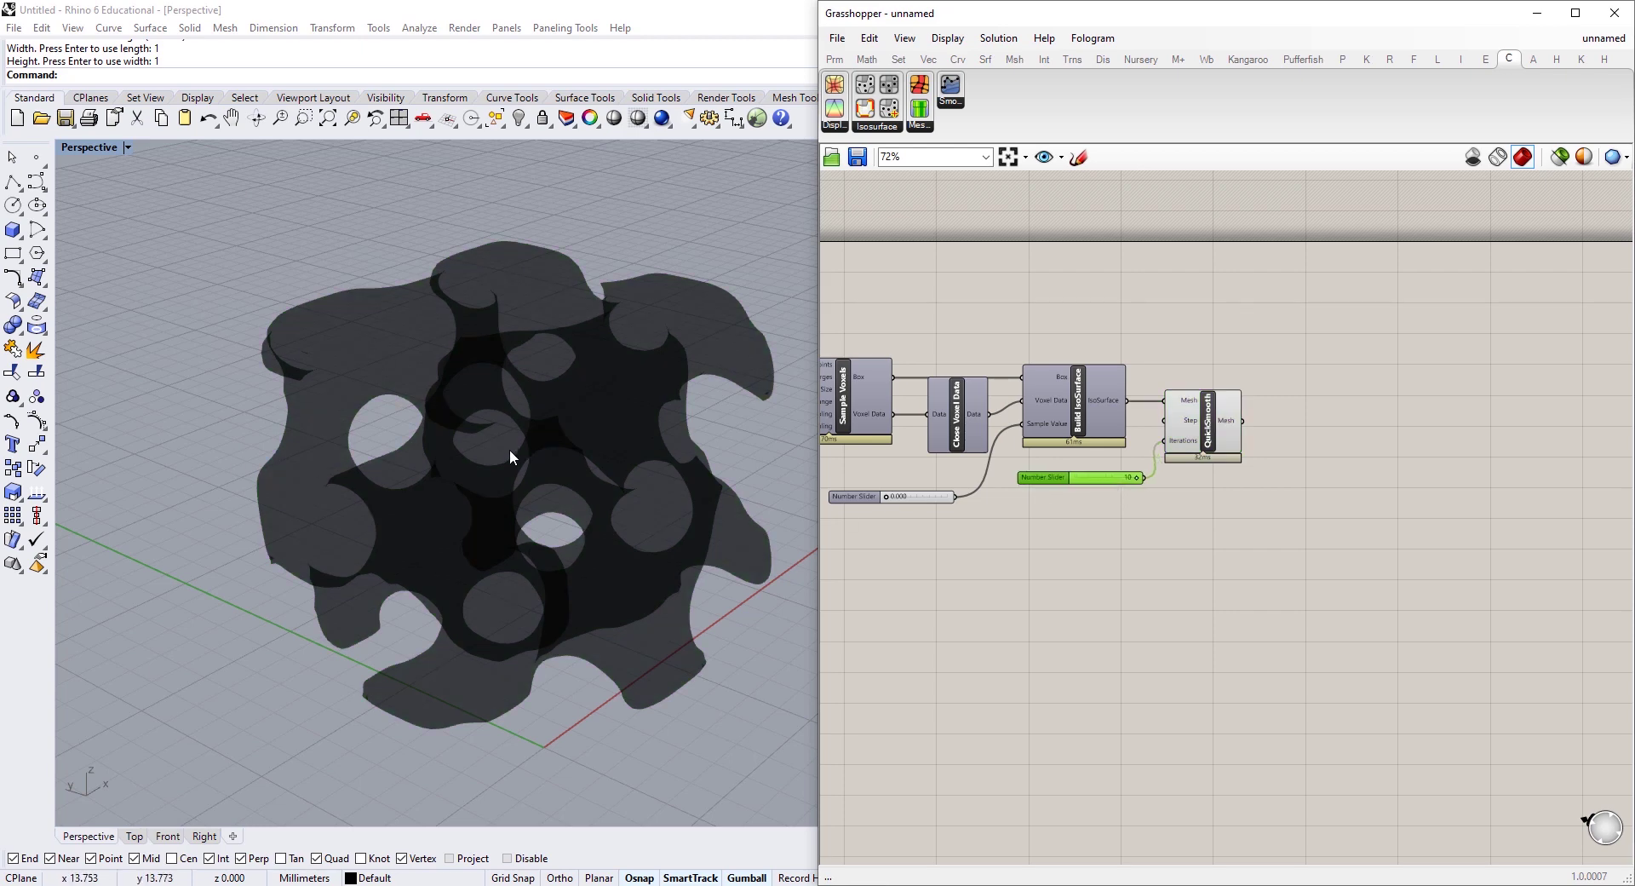
{"action": "right_click_drag", "start_coordinate": [510, 452], "coordinate": [456, 402]}
{"action": "scroll", "coordinate": [1306, 394], "scroll_direction": "up", "scroll_amount": 3}
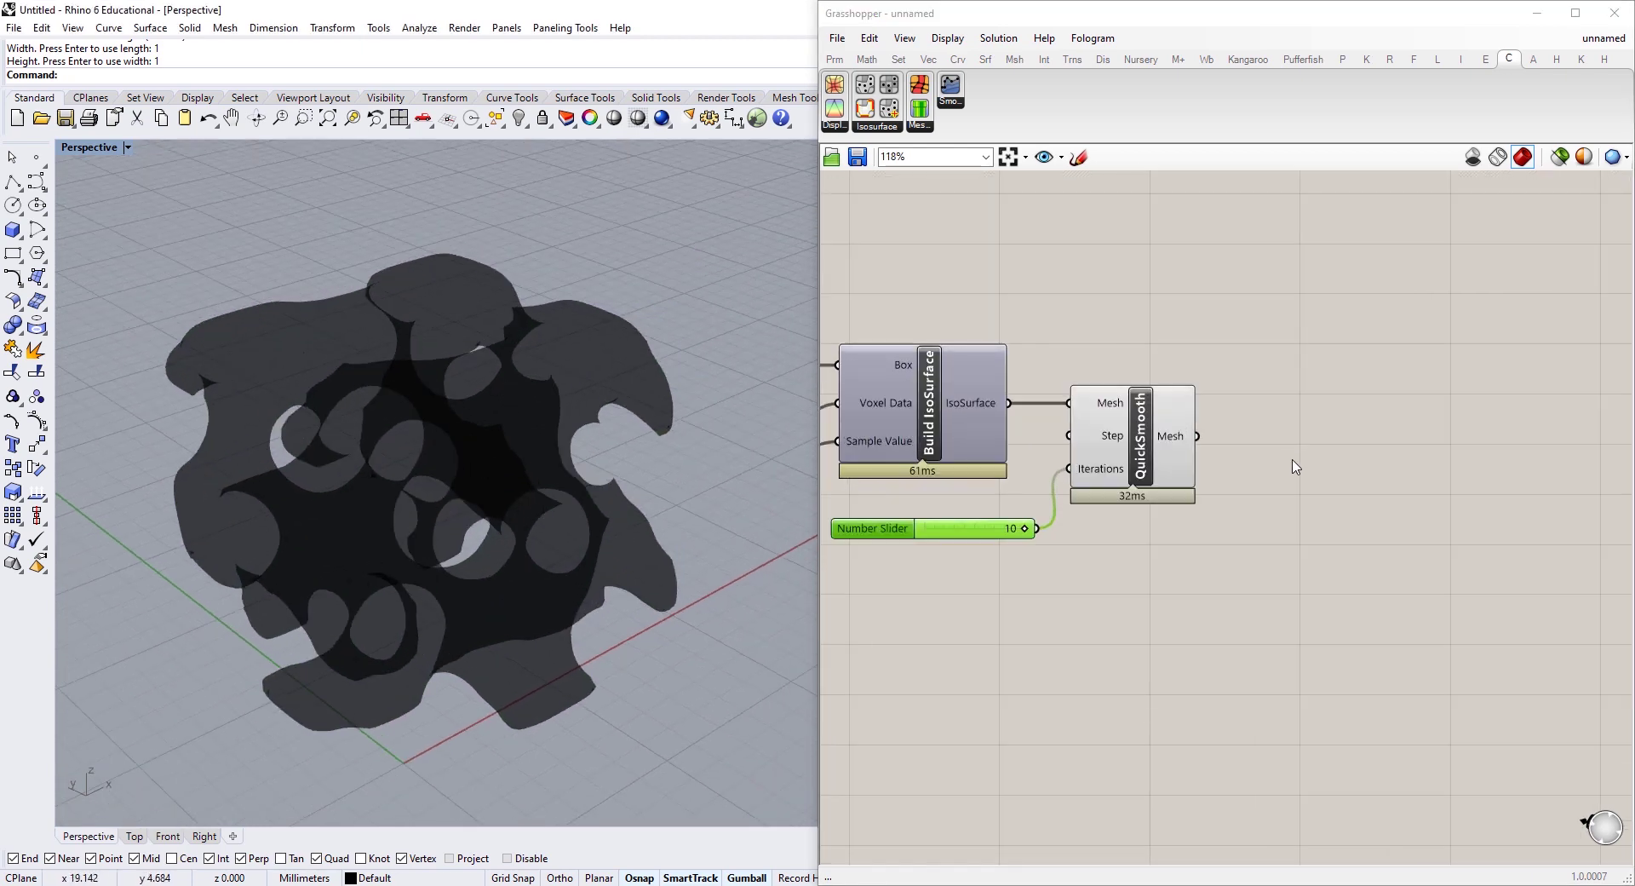
Add a Deconstruct Mesh component after QuickSmooth and connect QuickSmooth's Mesh output to it.
{"action": "double_click", "coordinate": [1311, 473]}
{"action": "type", "text": "dec"}
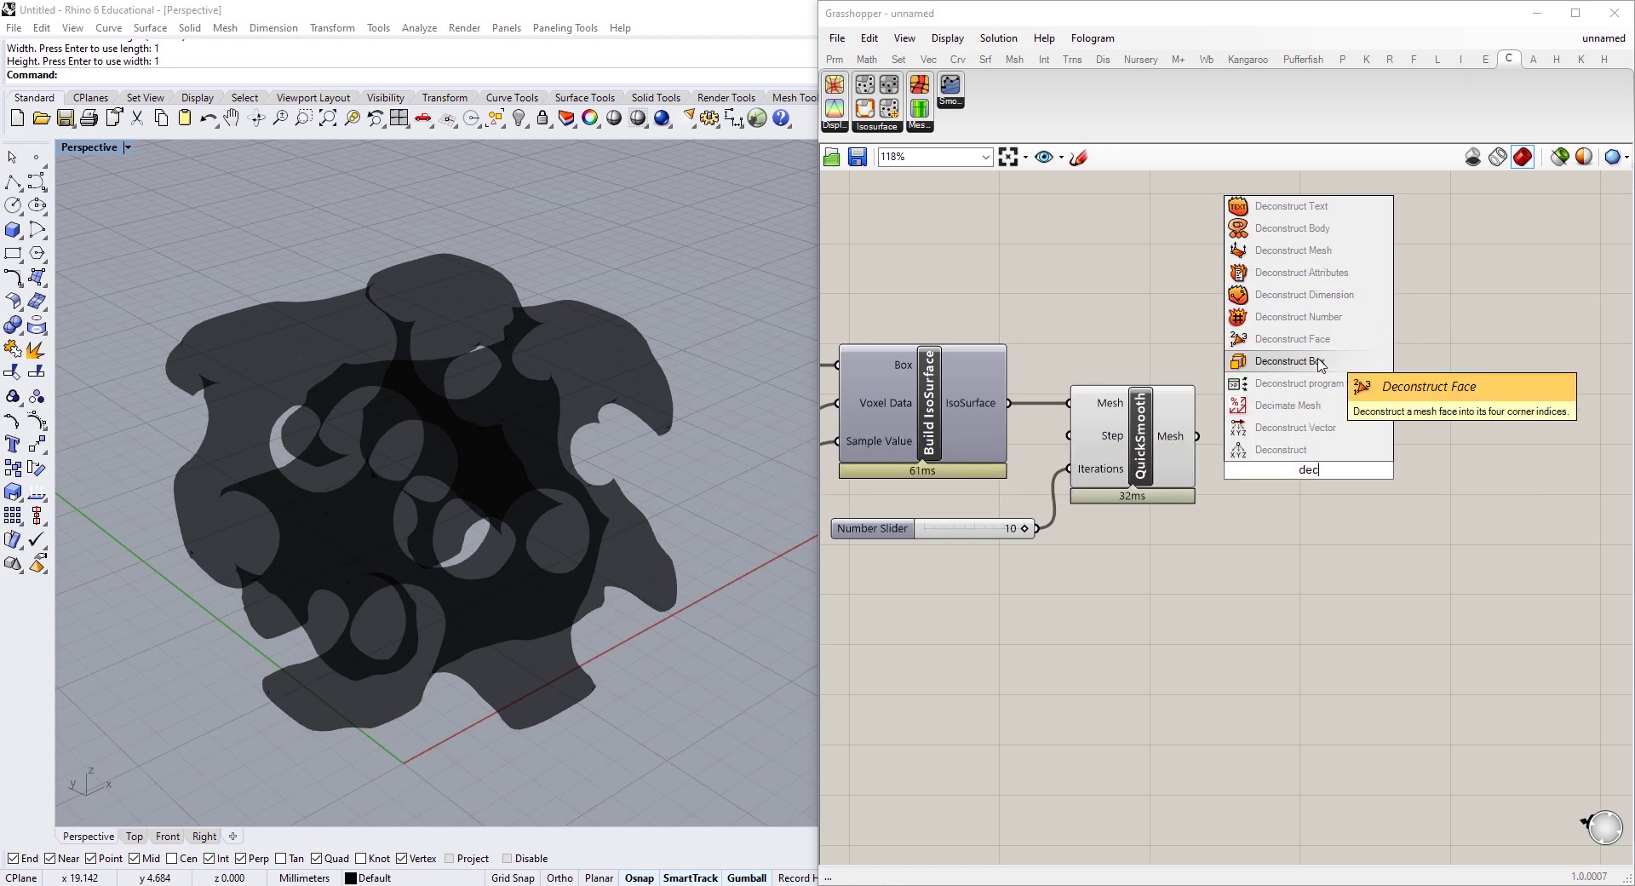
{"action": "left_click", "coordinate": [1303, 251]}
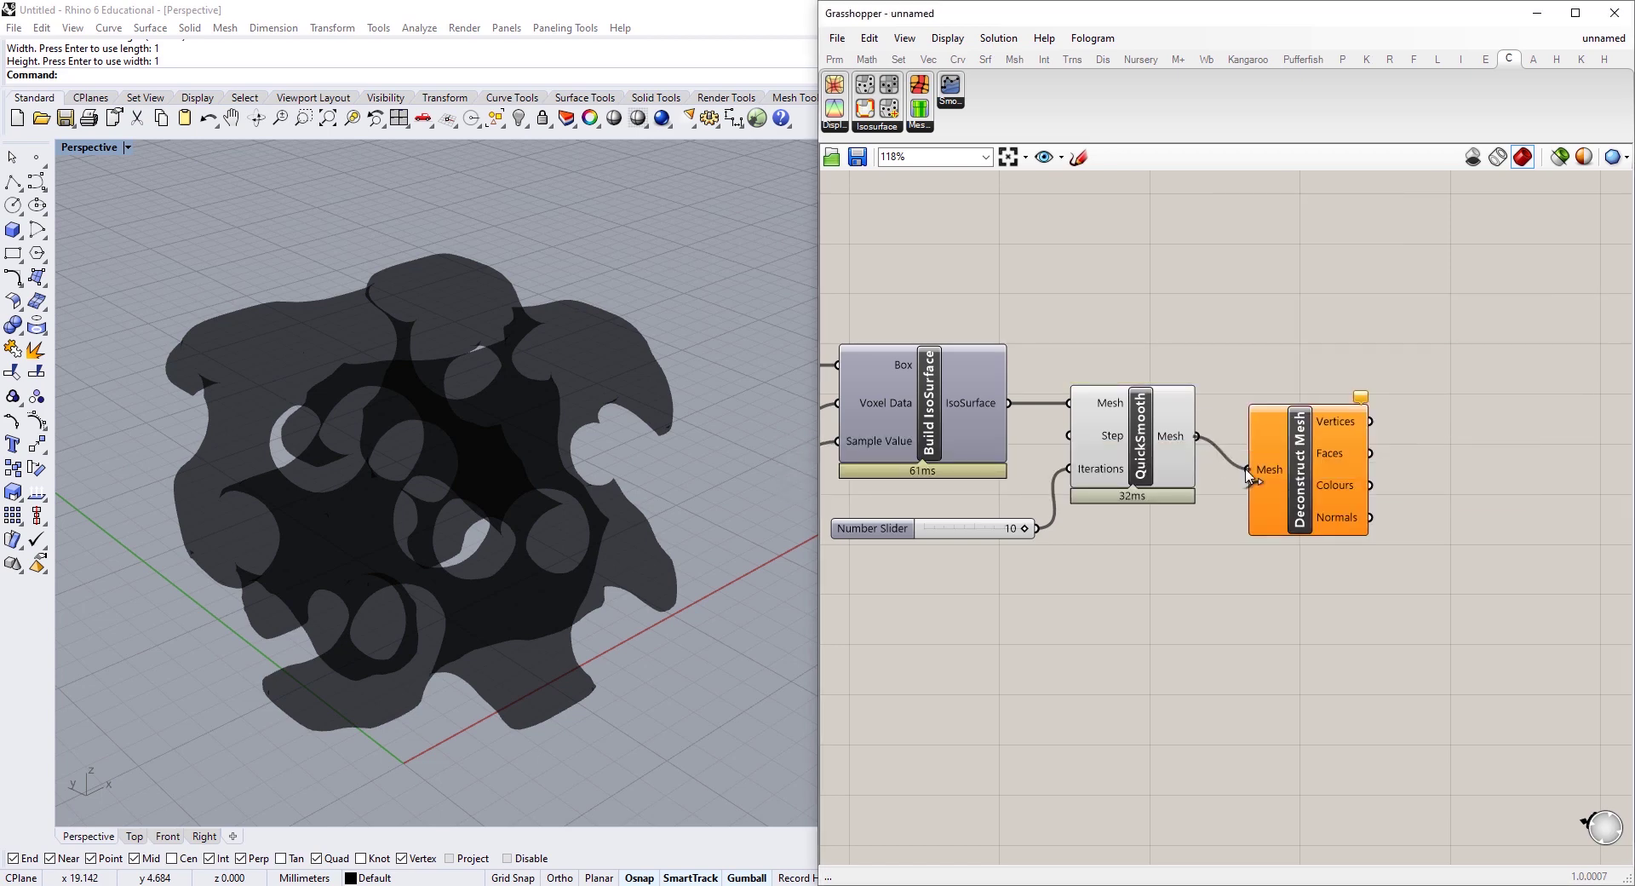
{"action": "left_click_drag", "start_coordinate": [1248, 475], "coordinate": [1250, 475]}
{"action": "left_click_drag", "start_coordinate": [1303, 495], "coordinate": [1297, 462]}
Add a Construct Mesh component and connect Deconstruct Mesh's Vertices and Faces outputs to its matching inputs.
{"action": "double_click", "coordinate": [1405, 436]}
{"action": "type", "text": "co"}
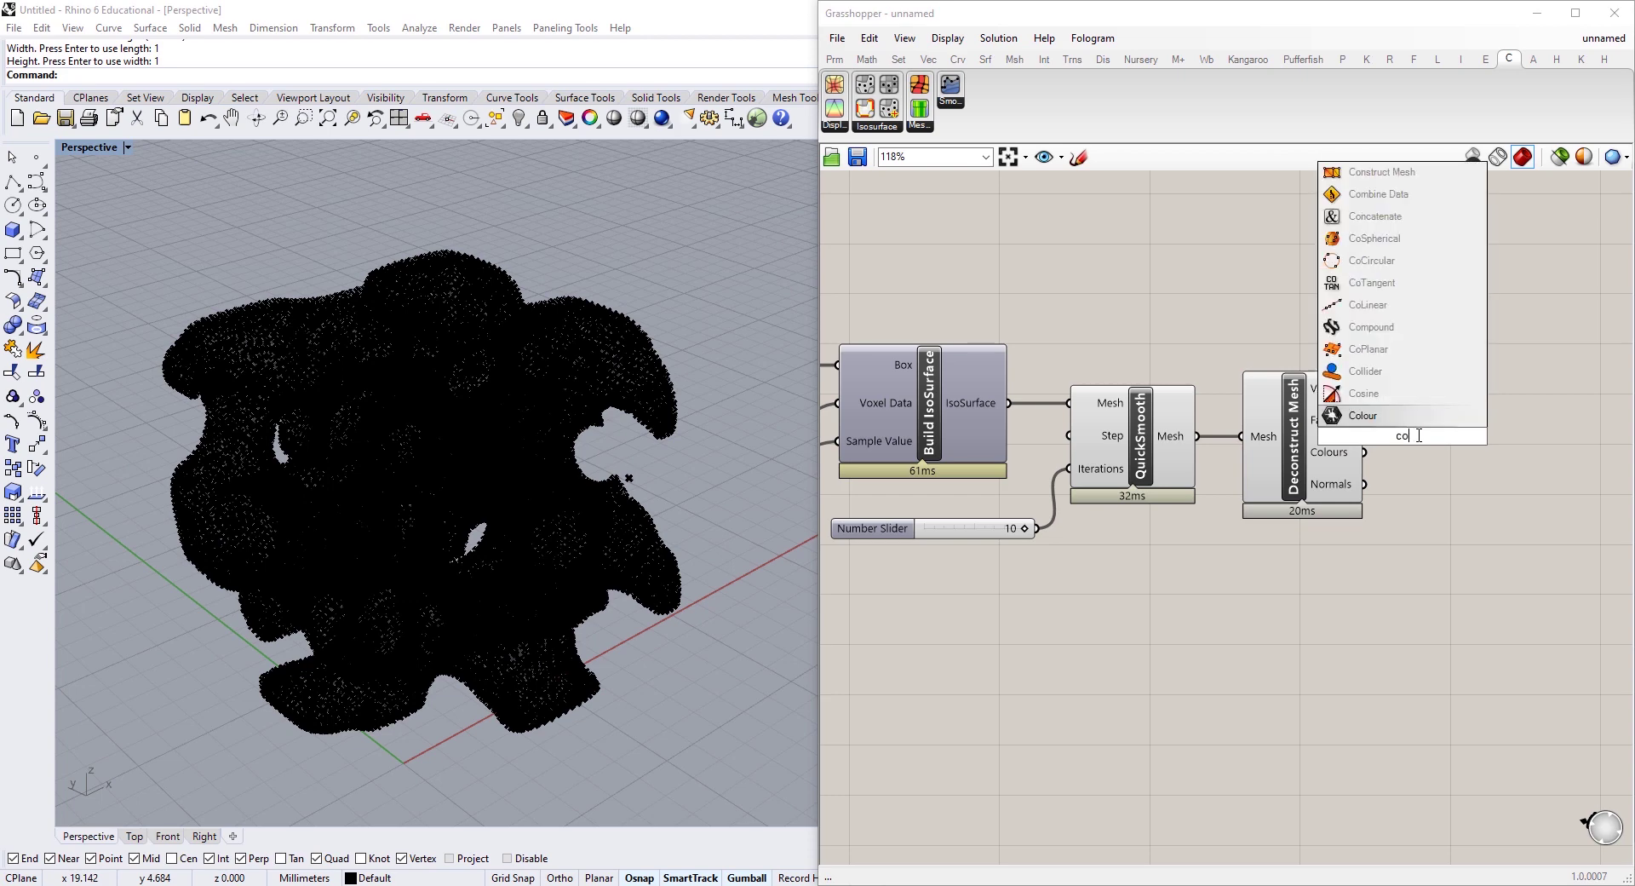
{"action": "type", "text": "nstr"}
{"action": "left_click", "coordinate": [1397, 417]}
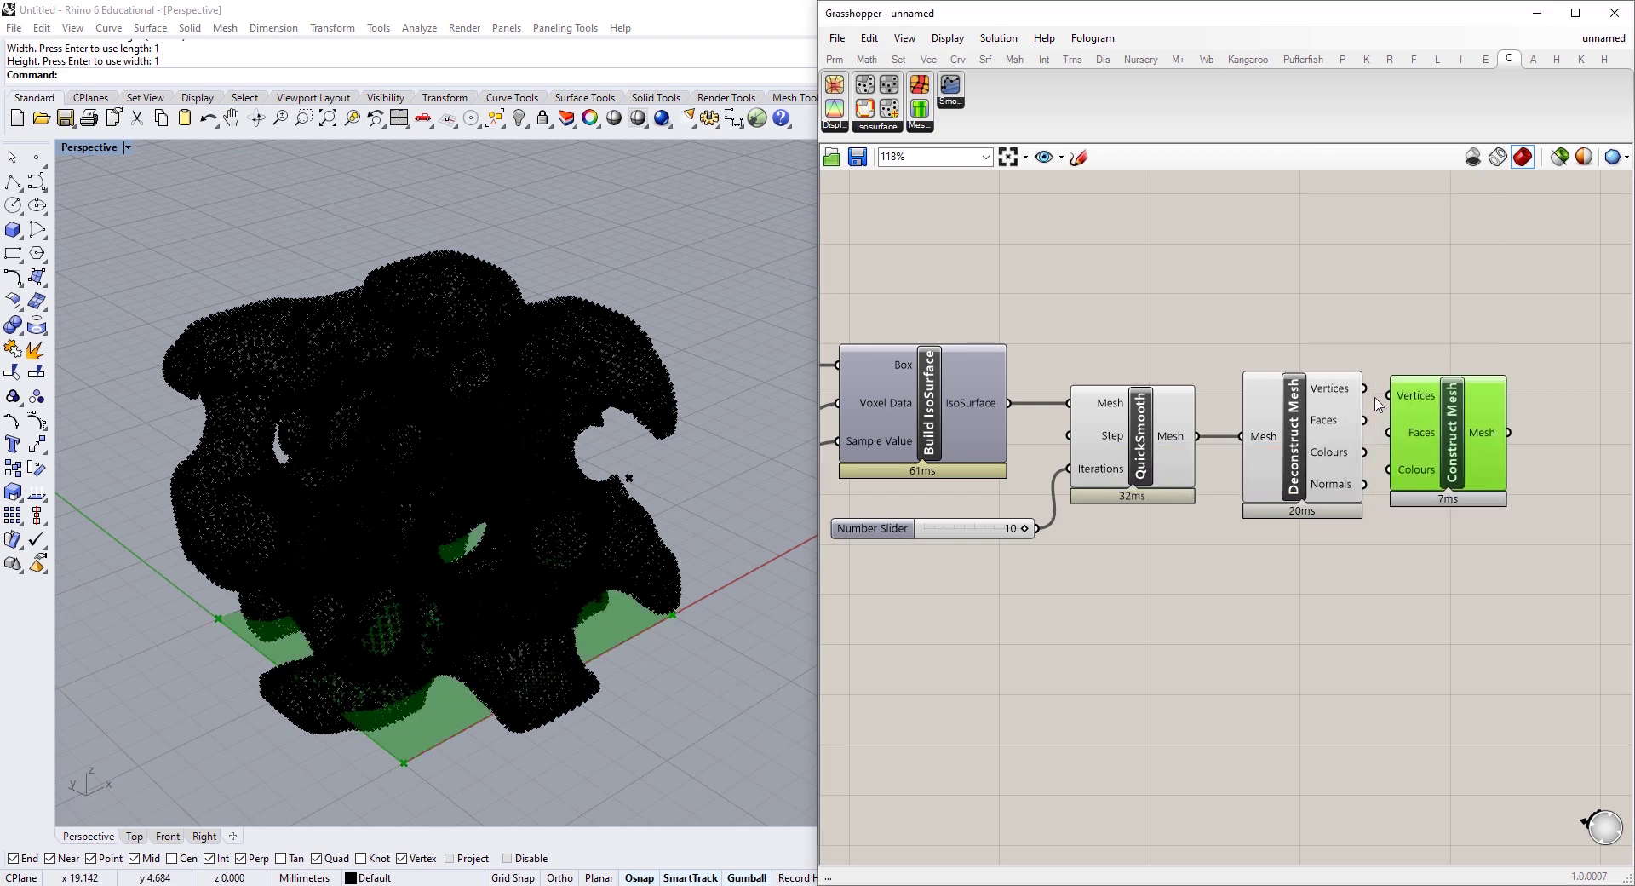
{"action": "left_click_drag", "start_coordinate": [1365, 389], "coordinate": [1414, 431]}
Turn off the preview of QuickSmooth and Deconstruct Mesh.
{"action": "left_click_drag", "start_coordinate": [1320, 355], "coordinate": [1179, 409]}
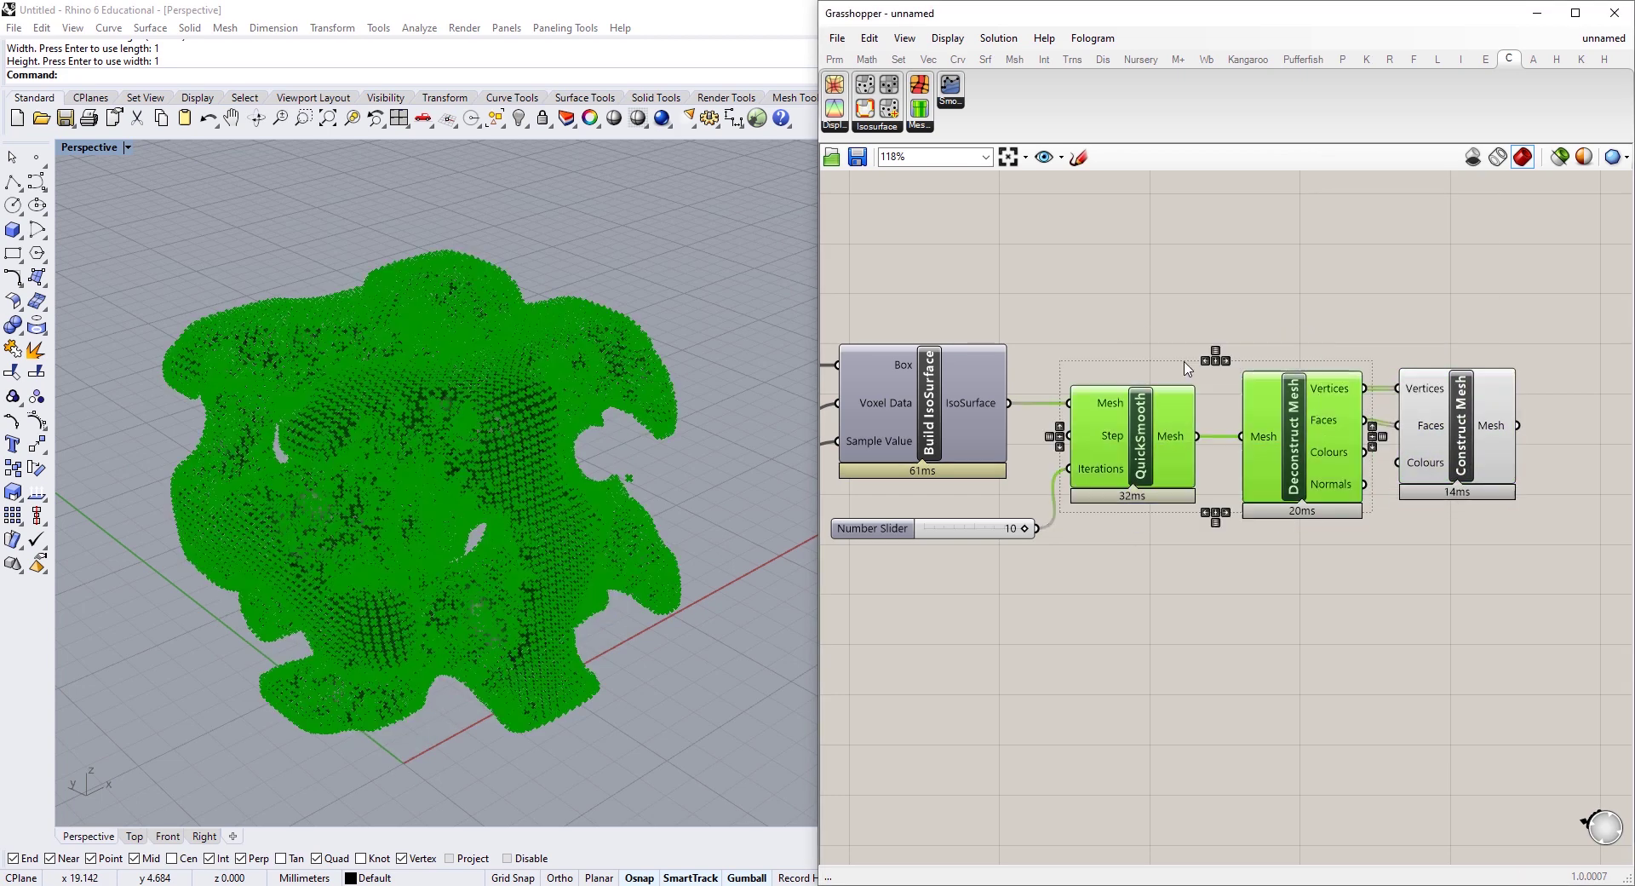
{"action": "right_click", "coordinate": [1195, 308]}
{"action": "left_click", "coordinate": [1246, 340]}
Examine the shading of the mesh rebuilt by Construct Mesh in the Rhino viewport.
{"action": "scroll", "coordinate": [467, 353], "scroll_direction": "down", "scroll_amount": 5}
{"action": "right_click_drag", "start_coordinate": [451, 366], "coordinate": [622, 323]}
{"action": "scroll", "coordinate": [477, 493], "scroll_direction": "up", "scroll_amount": 5}
{"action": "scroll", "coordinate": [596, 349], "scroll_direction": "down", "scroll_amount": 3}
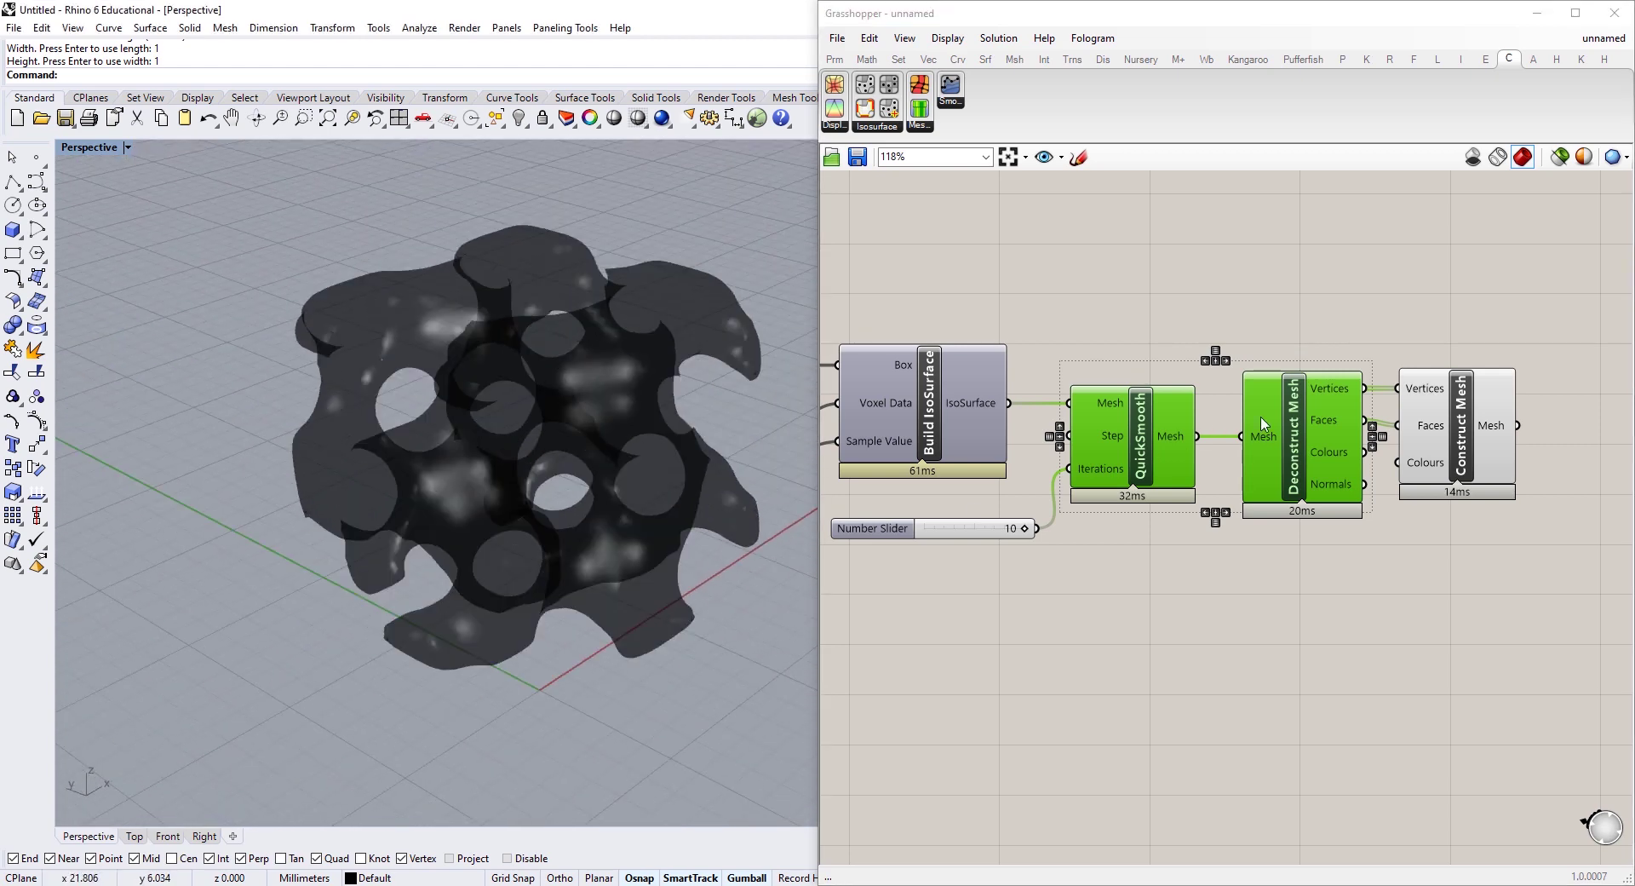
{"action": "left_click", "coordinate": [1430, 346]}
{"action": "right_click_drag", "start_coordinate": [1382, 379], "coordinate": [1206, 406]}
{"action": "left_click_drag", "start_coordinate": [1286, 430], "coordinate": [1297, 431]}
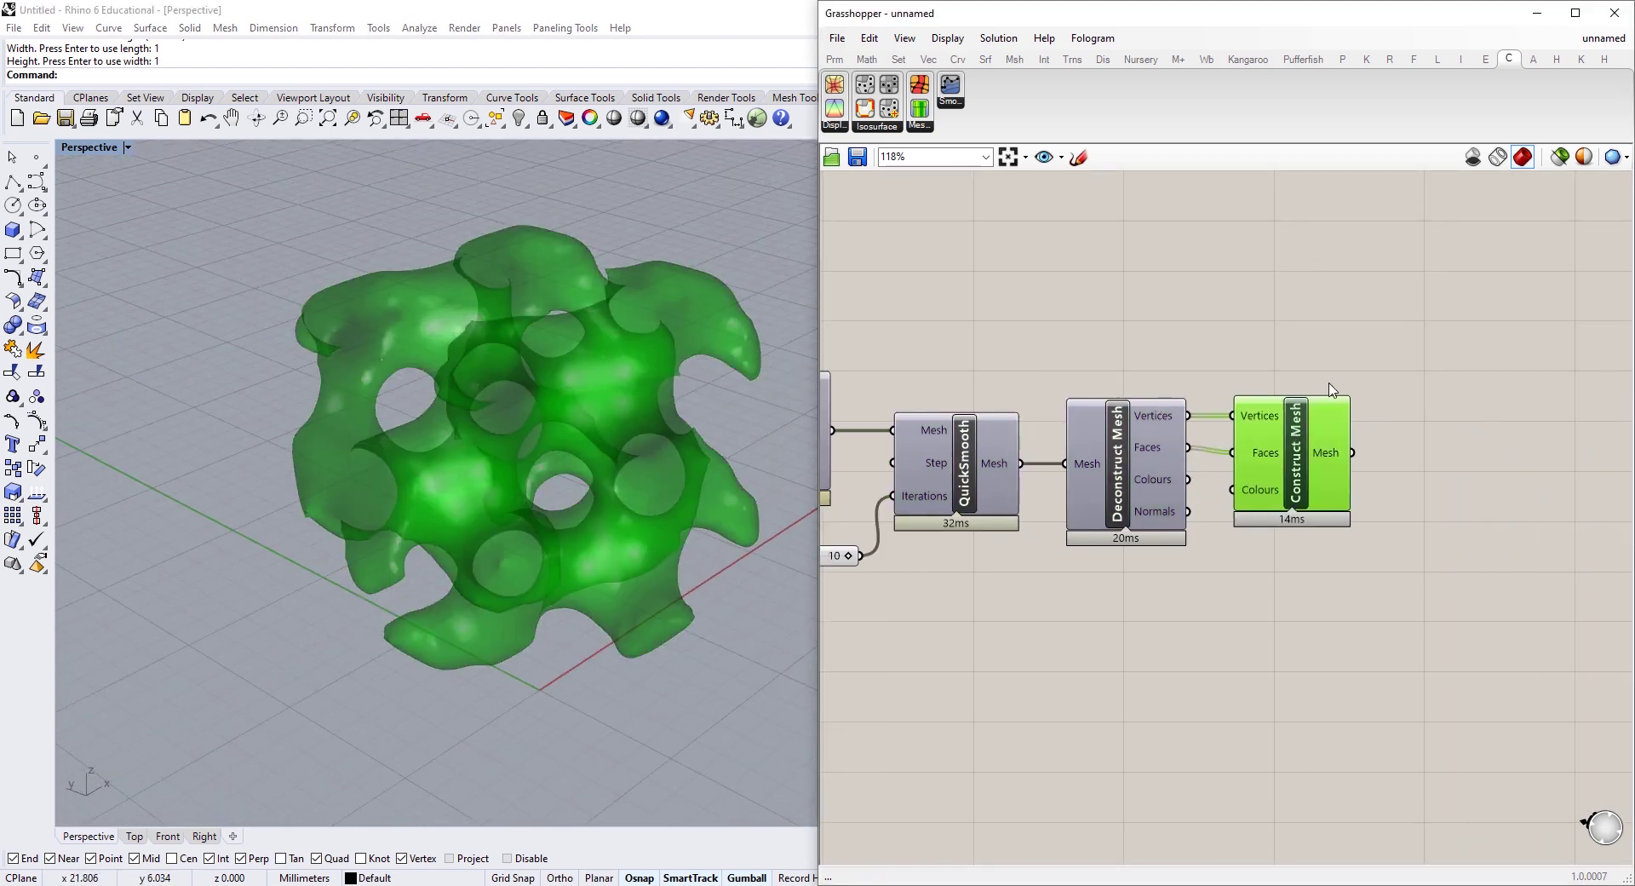
Add a Custom Preview component, connect Construct Mesh's output to its Geometry input, and view the shaded gyroid from several angles.
{"action": "right_click_drag", "start_coordinate": [1260, 386], "coordinate": [1141, 376]}
{"action": "double_click", "coordinate": [1387, 450]}
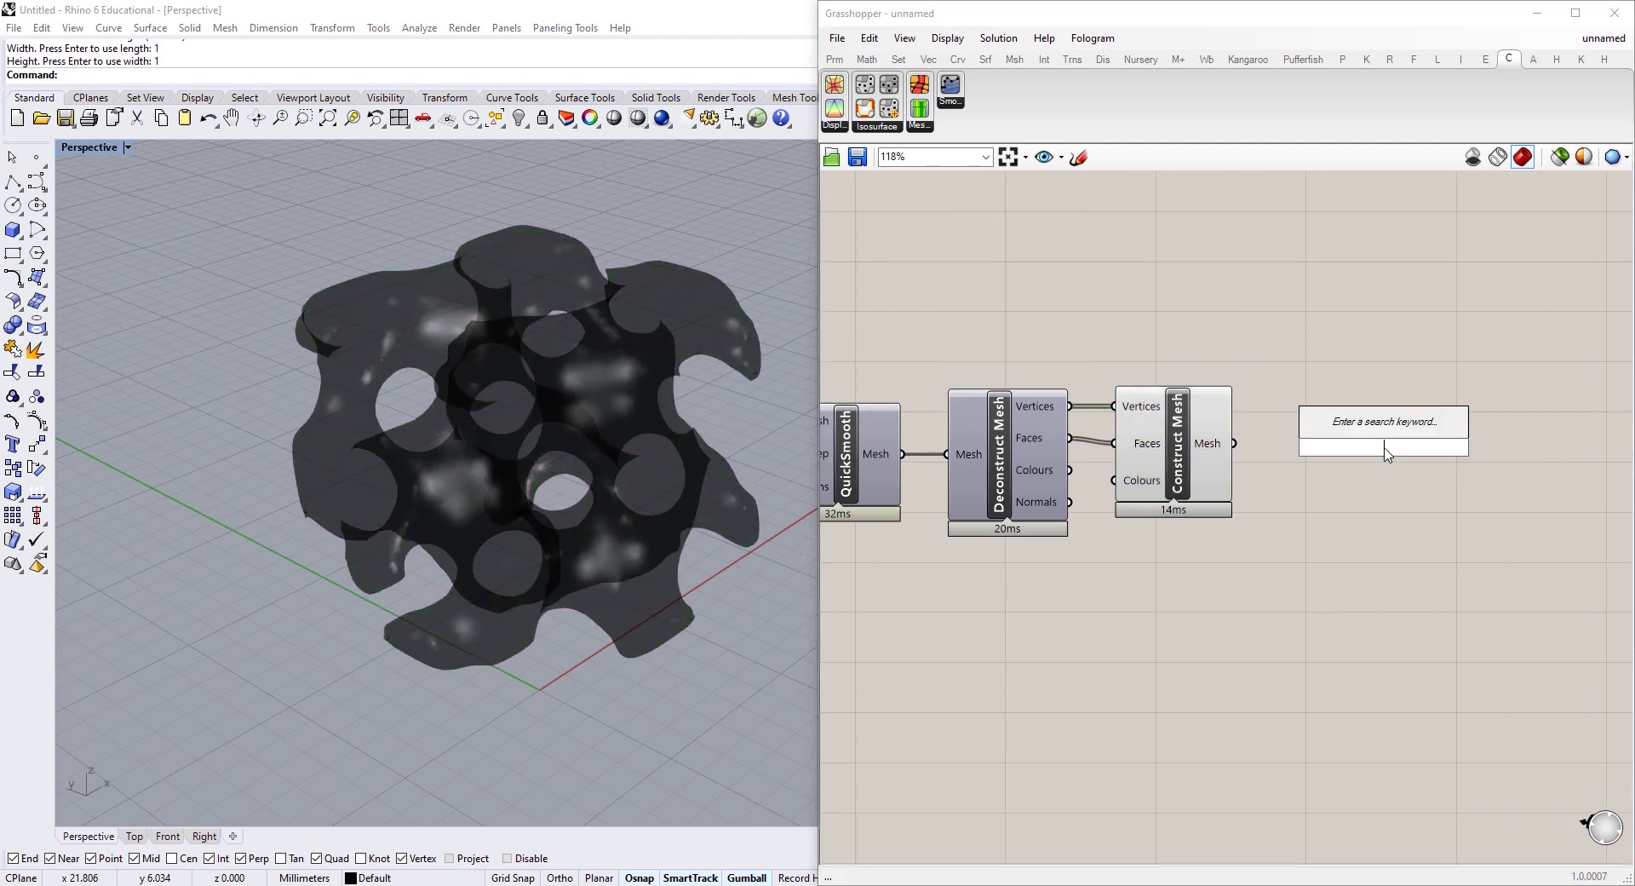
{"action": "type", "text": "prev"}
{"action": "key", "text": "Return"}
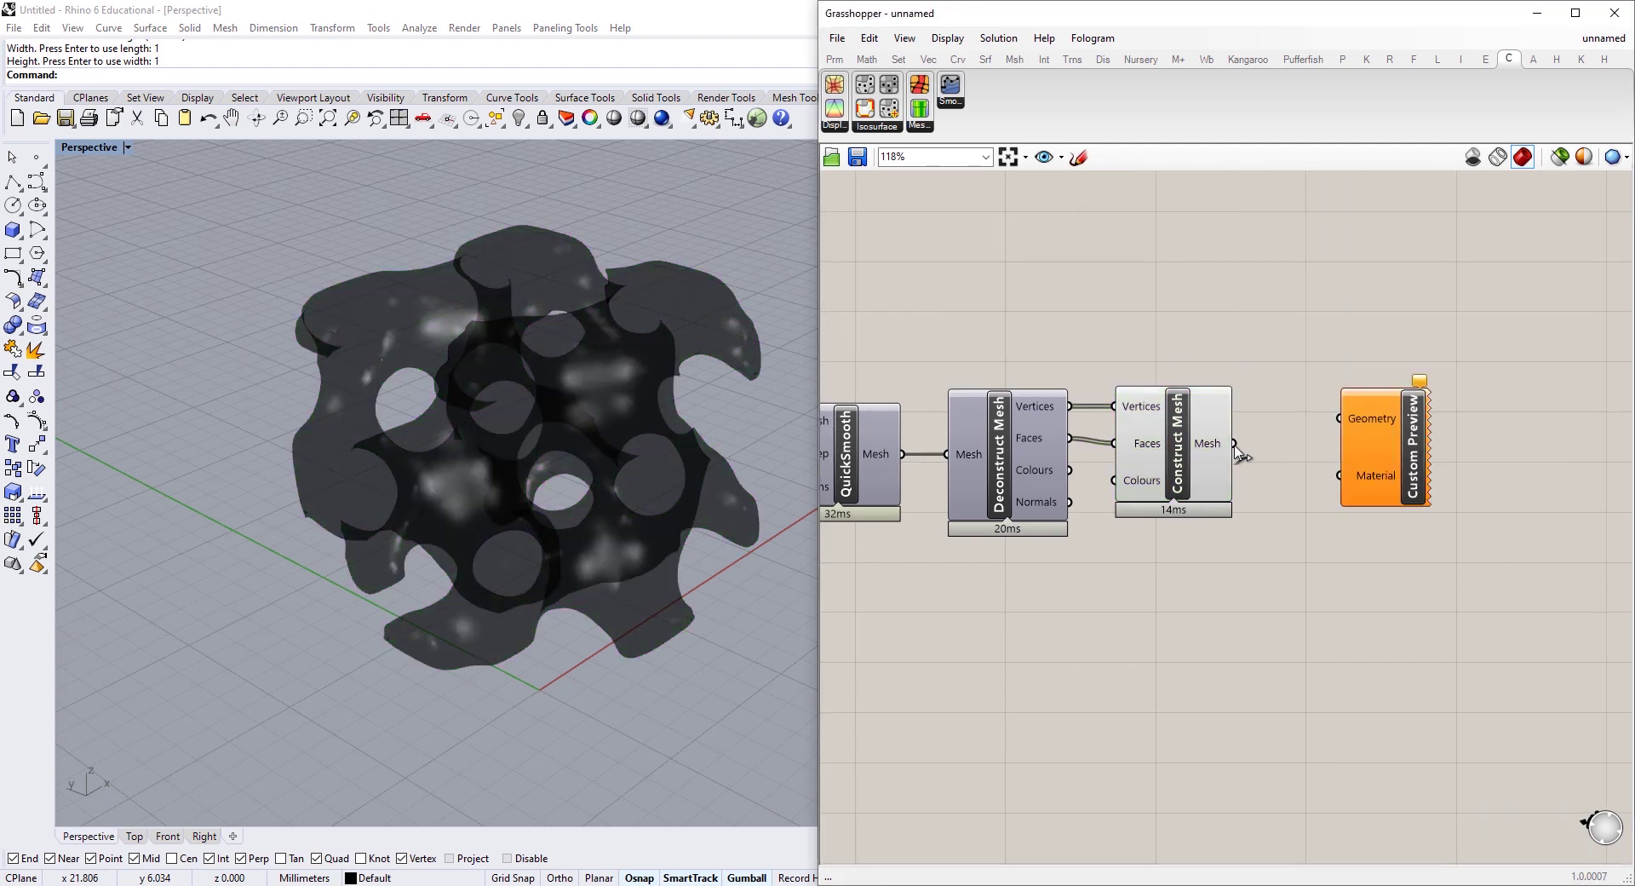
{"action": "left_click_drag", "start_coordinate": [1365, 430], "coordinate": [1381, 454]}
{"action": "left_click", "coordinate": [1202, 318]}
{"action": "right_click_drag", "start_coordinate": [477, 426], "coordinate": [338, 392]}
{"action": "right_click_drag", "start_coordinate": [525, 401], "coordinate": [603, 477]}
{"action": "scroll", "coordinate": [528, 468], "scroll_direction": "up", "scroll_amount": 5}
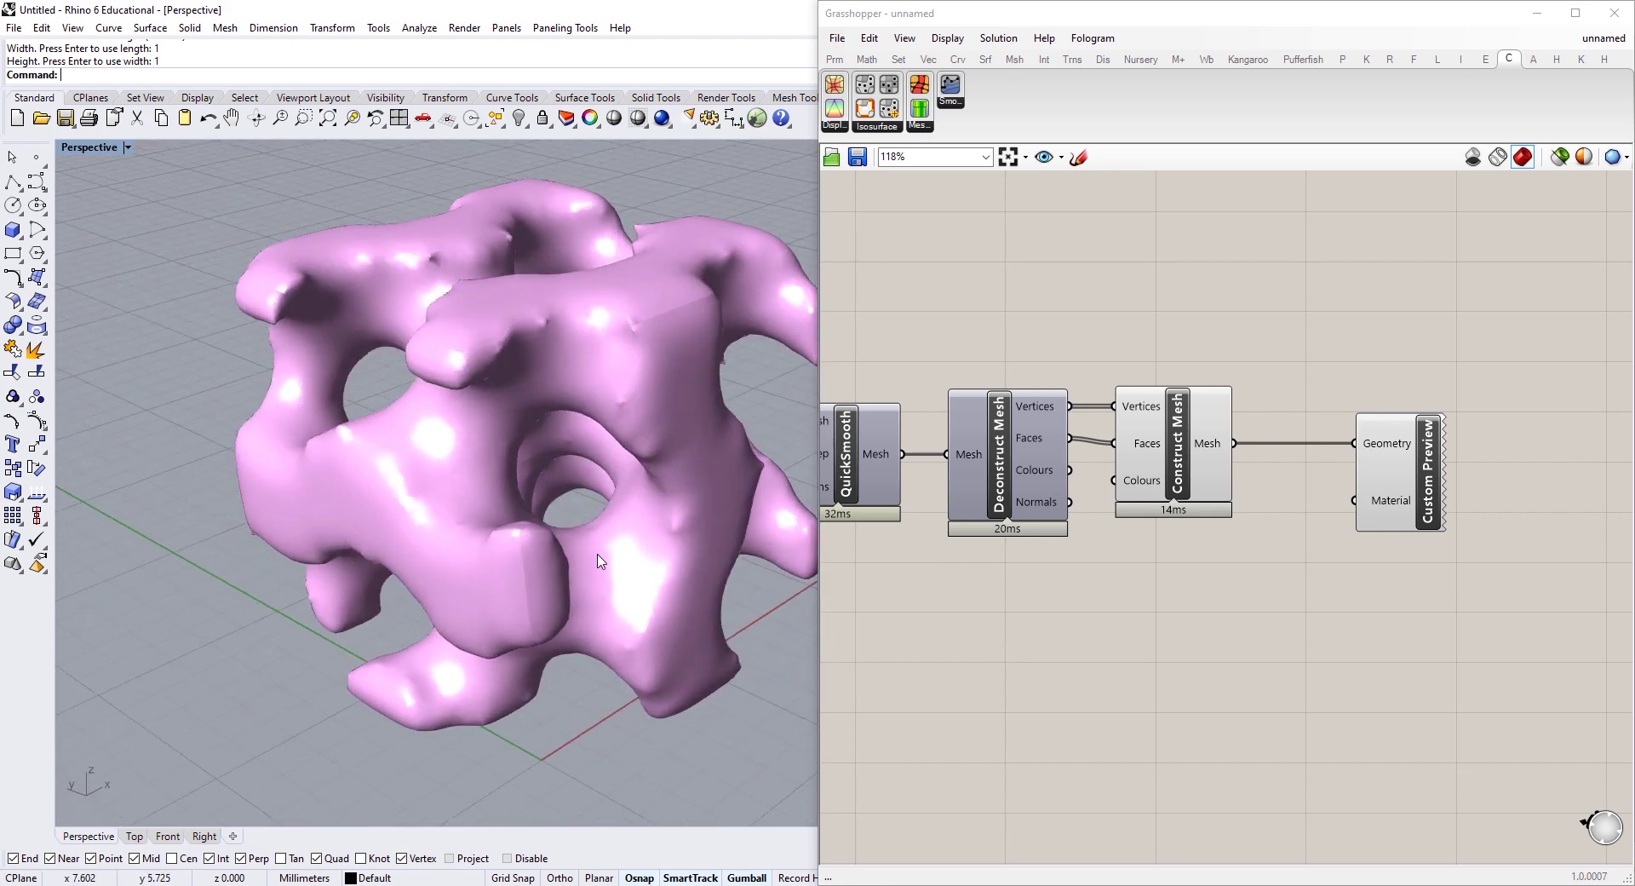
Place a Bounding Box component above Build IsoSurface and widen the Grasshopper window over the Rhino viewport.
{"action": "scroll", "coordinate": [1184, 422], "scroll_direction": "down", "scroll_amount": 4}
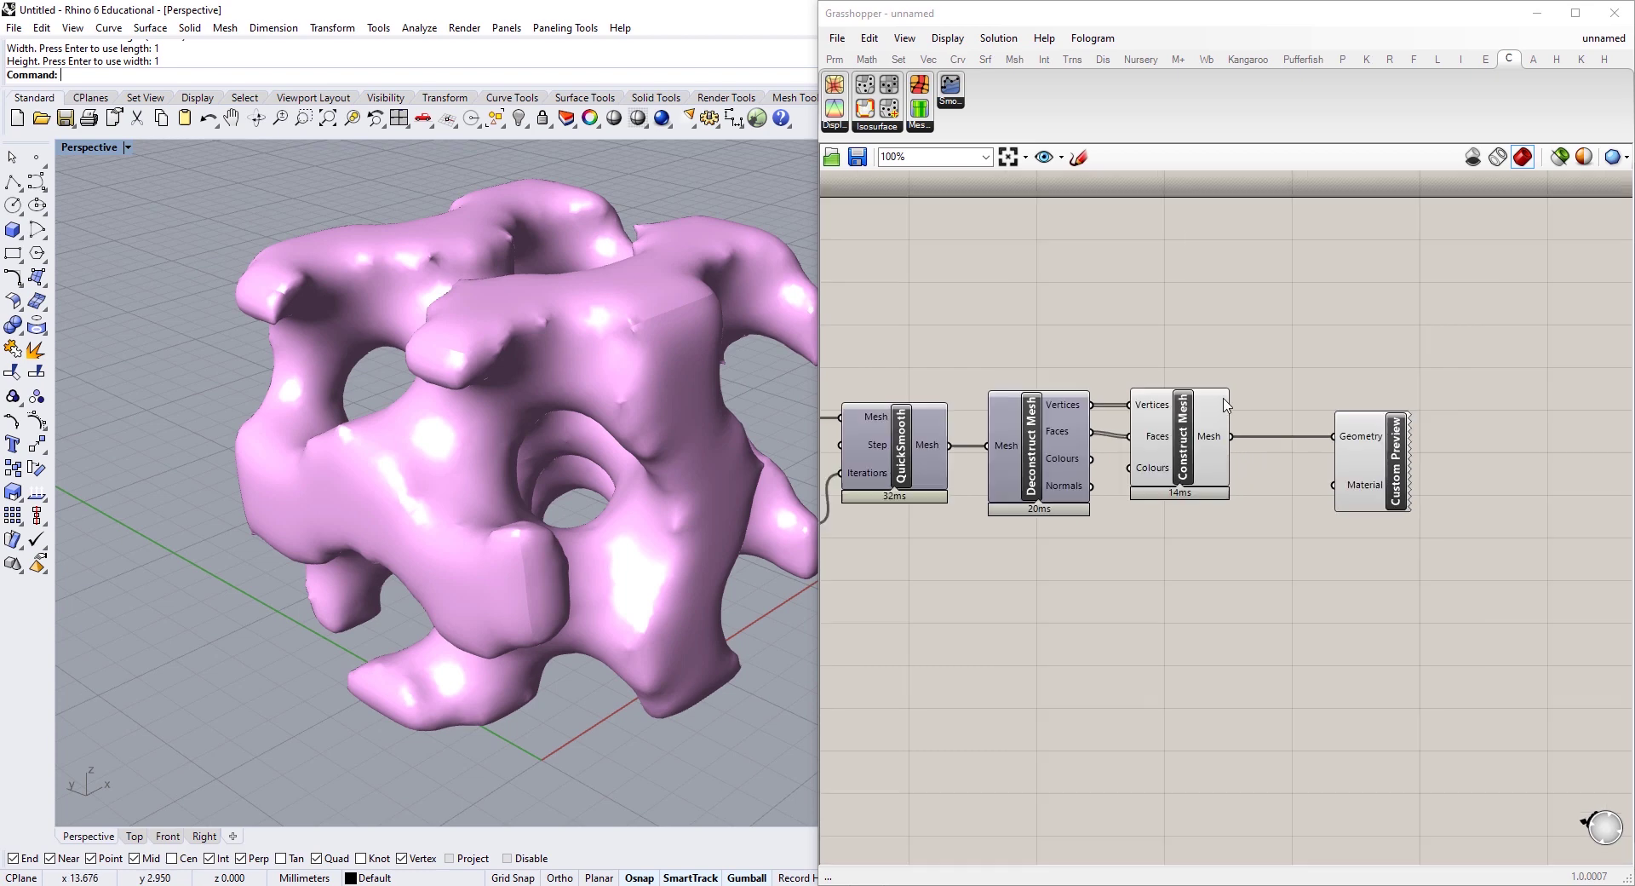
{"action": "right_click_drag", "start_coordinate": [1184, 421], "coordinate": [1401, 426]}
{"action": "right_click_drag", "start_coordinate": [828, 364], "coordinate": [928, 373]}
{"action": "scroll", "coordinate": [1245, 376], "scroll_direction": "up", "scroll_amount": 3}
{"action": "double_click", "coordinate": [1249, 381]}
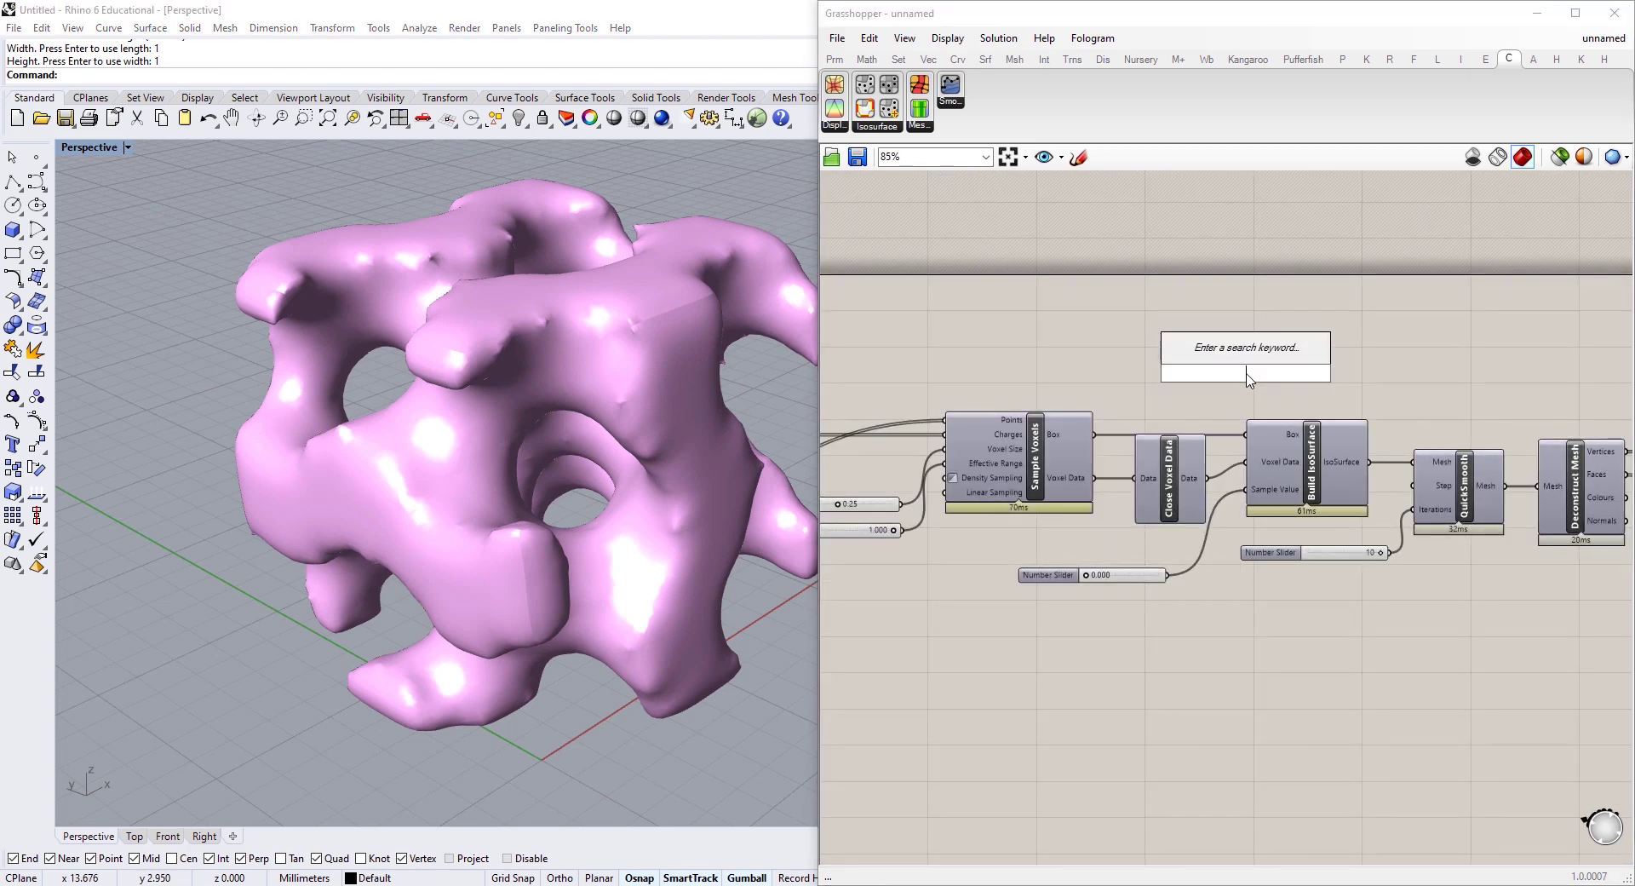
{"action": "type", "text": "bounding"}
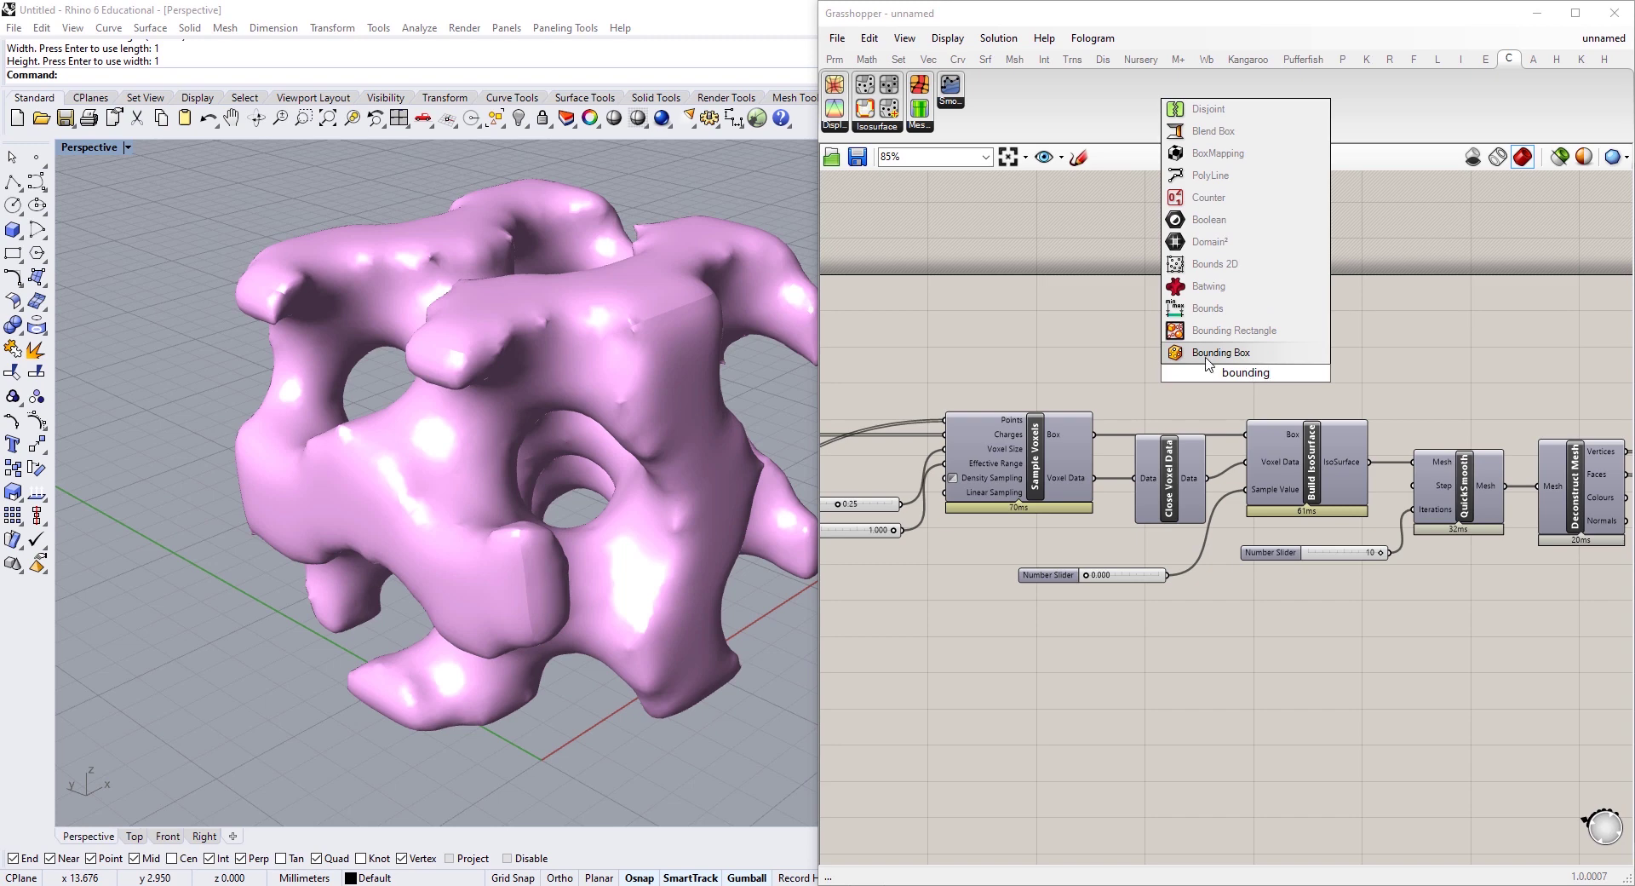
{"action": "left_click", "coordinate": [1206, 359]}
{"action": "left_click_drag", "start_coordinate": [584, 460], "coordinate": [532, 460]}
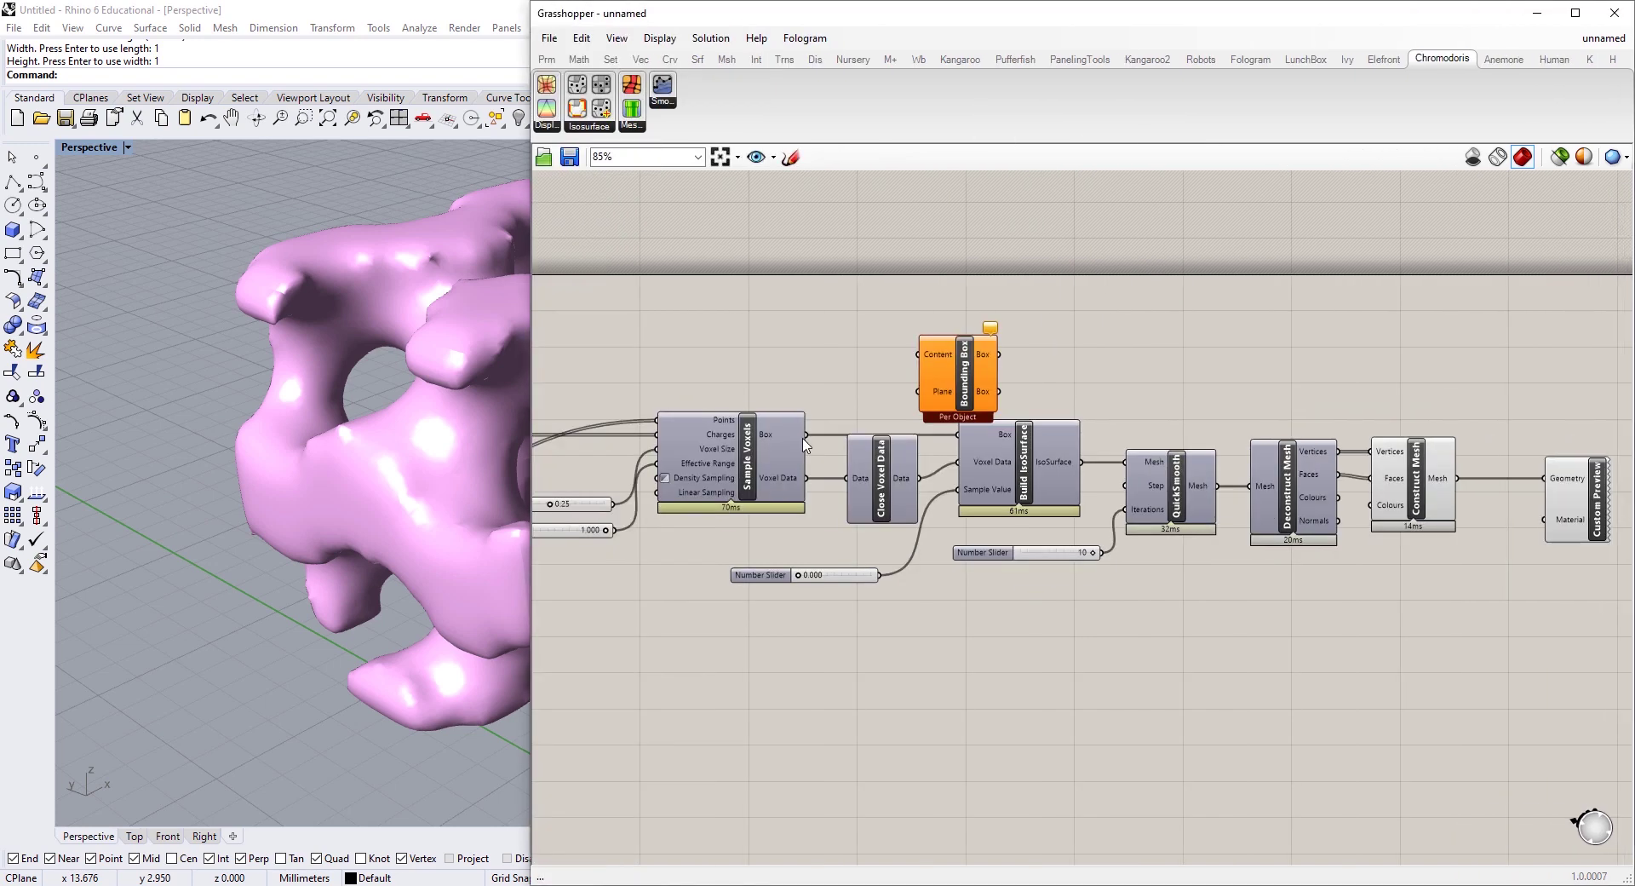
Set the Bounding Box component to Union Box and connect Box Array's Geometry output to its Content input.
{"action": "right_click_drag", "start_coordinate": [930, 420], "coordinate": [1269, 422]}
{"action": "scroll", "coordinate": [1020, 440], "scroll_direction": "down", "scroll_amount": 2}
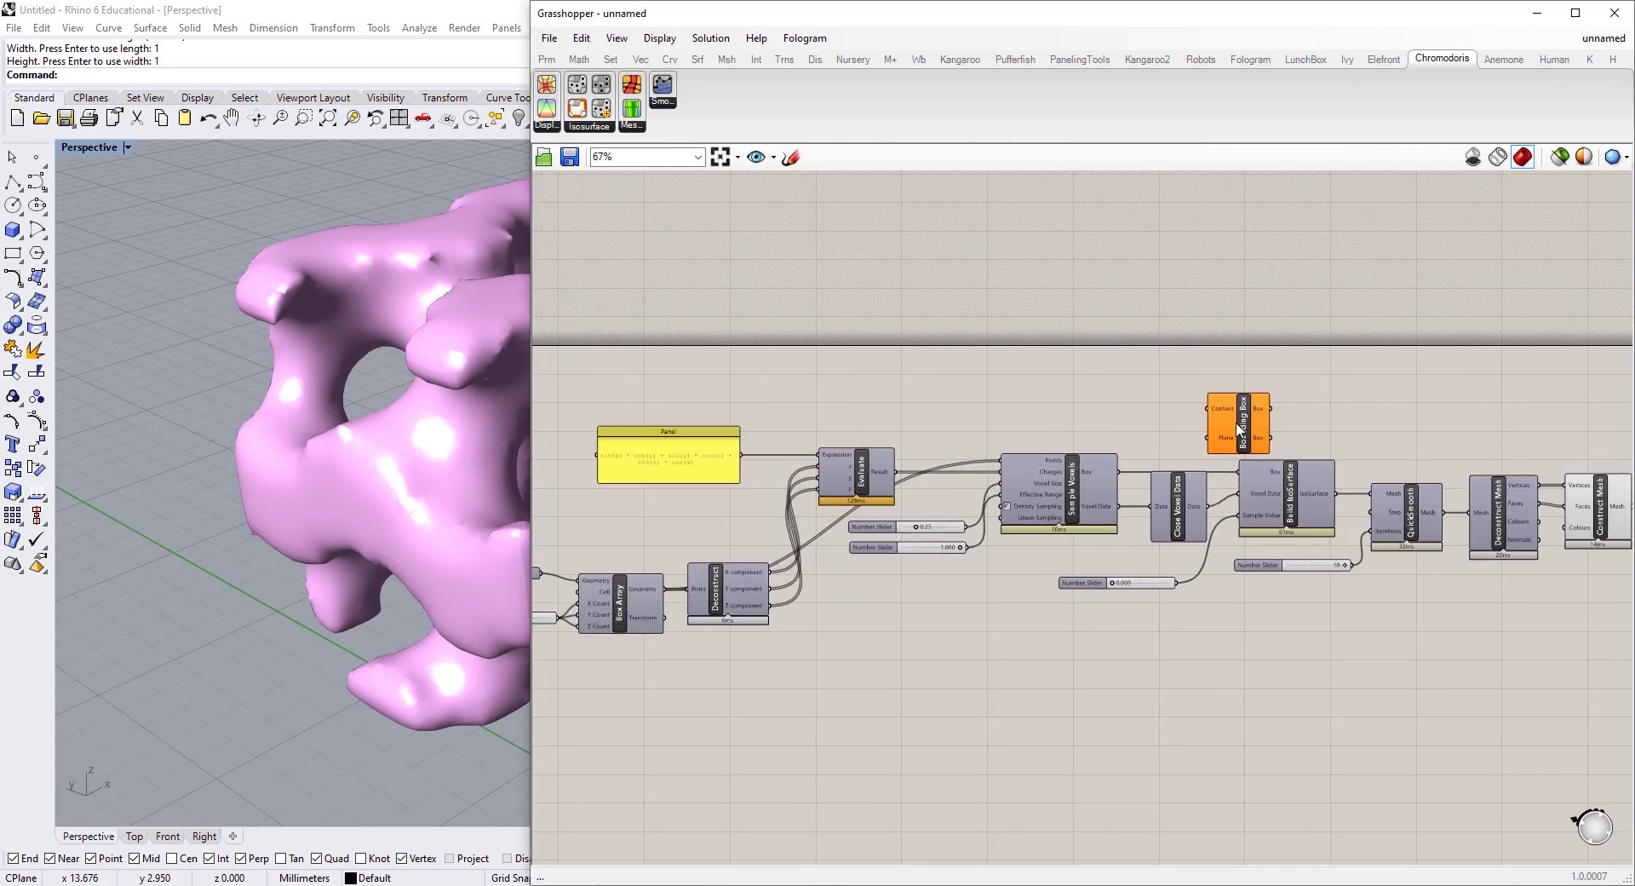
{"action": "left_click", "coordinate": [1231, 417]}
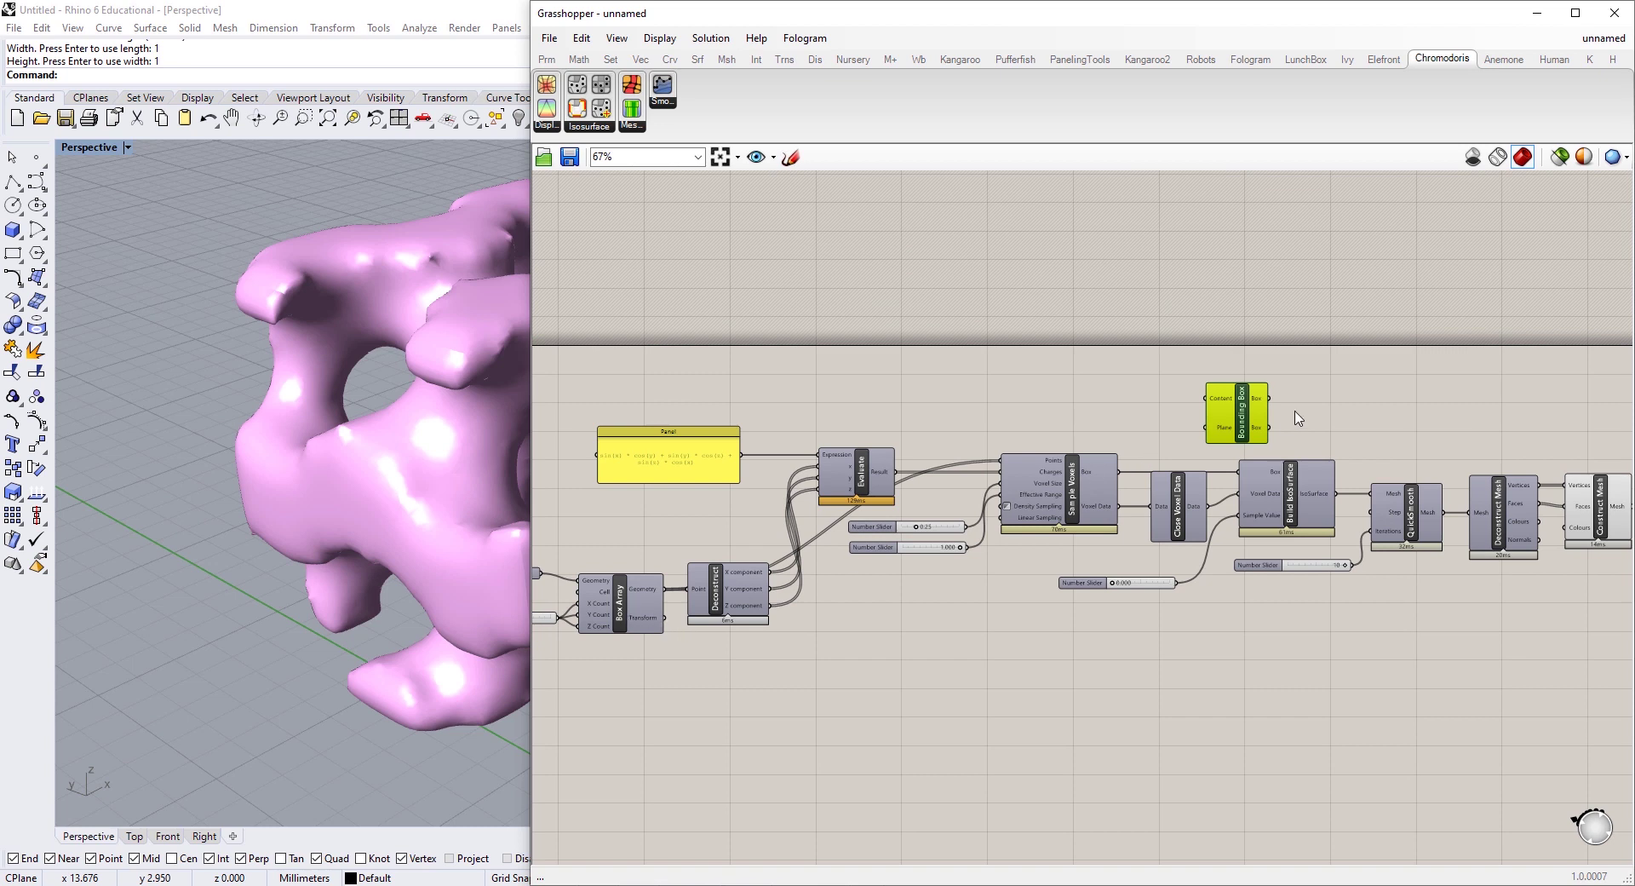
{"action": "right_click", "coordinate": [1243, 417]}
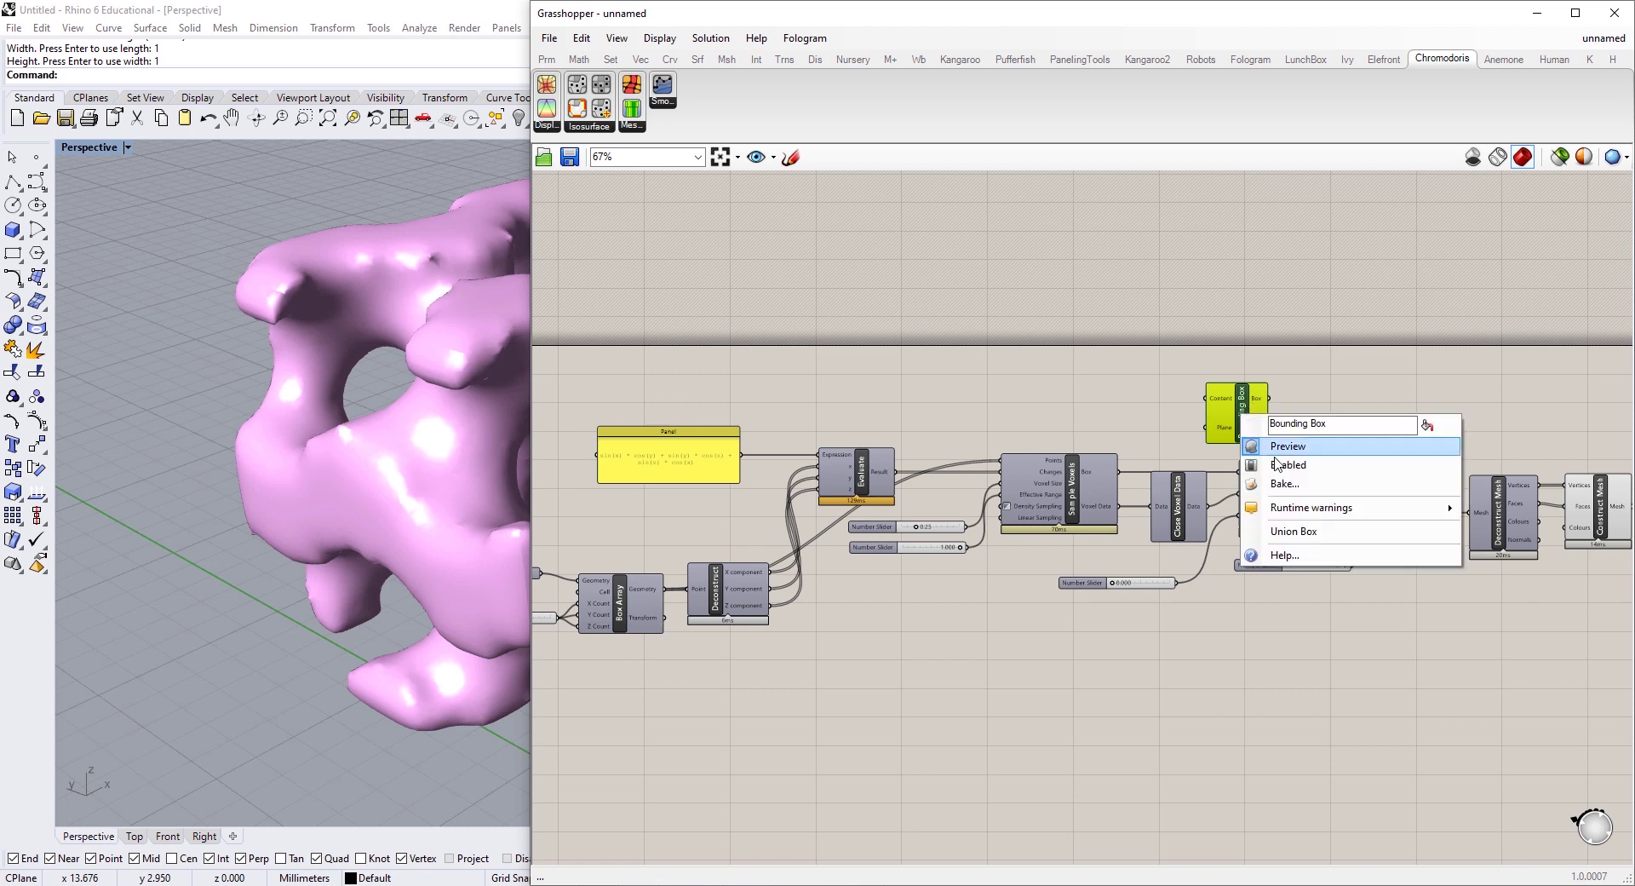
{"action": "left_click", "coordinate": [1327, 533]}
{"action": "left_click_drag", "start_coordinate": [666, 588], "coordinate": [1210, 399]}
{"action": "right_click_drag", "start_coordinate": [507, 426], "coordinate": [544, 373], "text": "shift"}
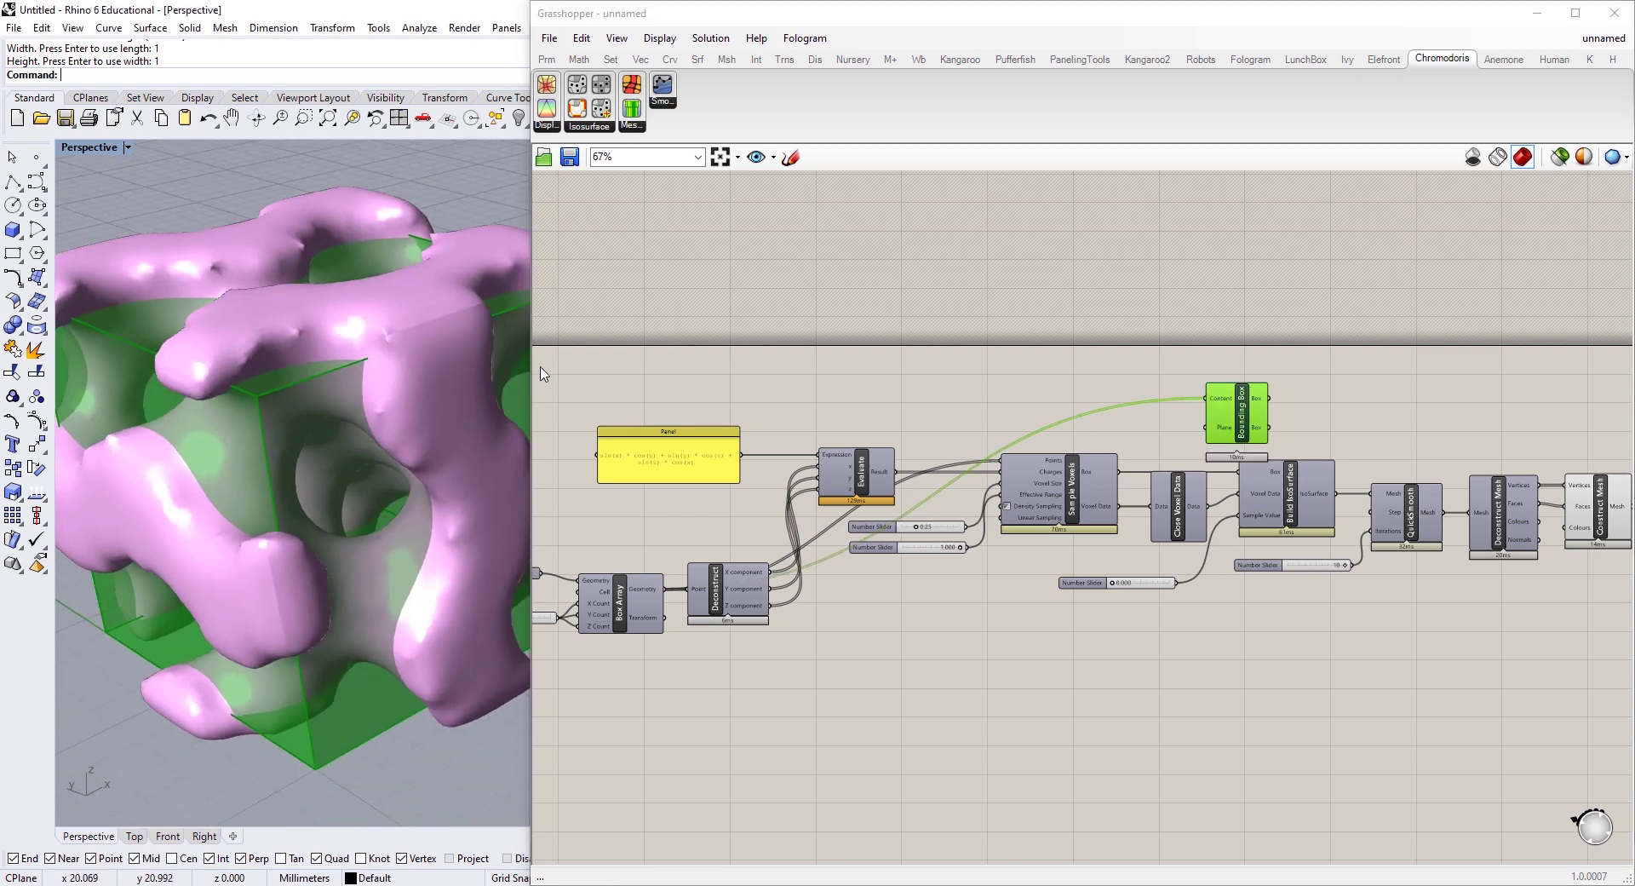
{"action": "scroll", "coordinate": [414, 395], "scroll_direction": "down", "scroll_amount": 3}
{"action": "right_click_drag", "start_coordinate": [414, 395], "coordinate": [503, 424]}
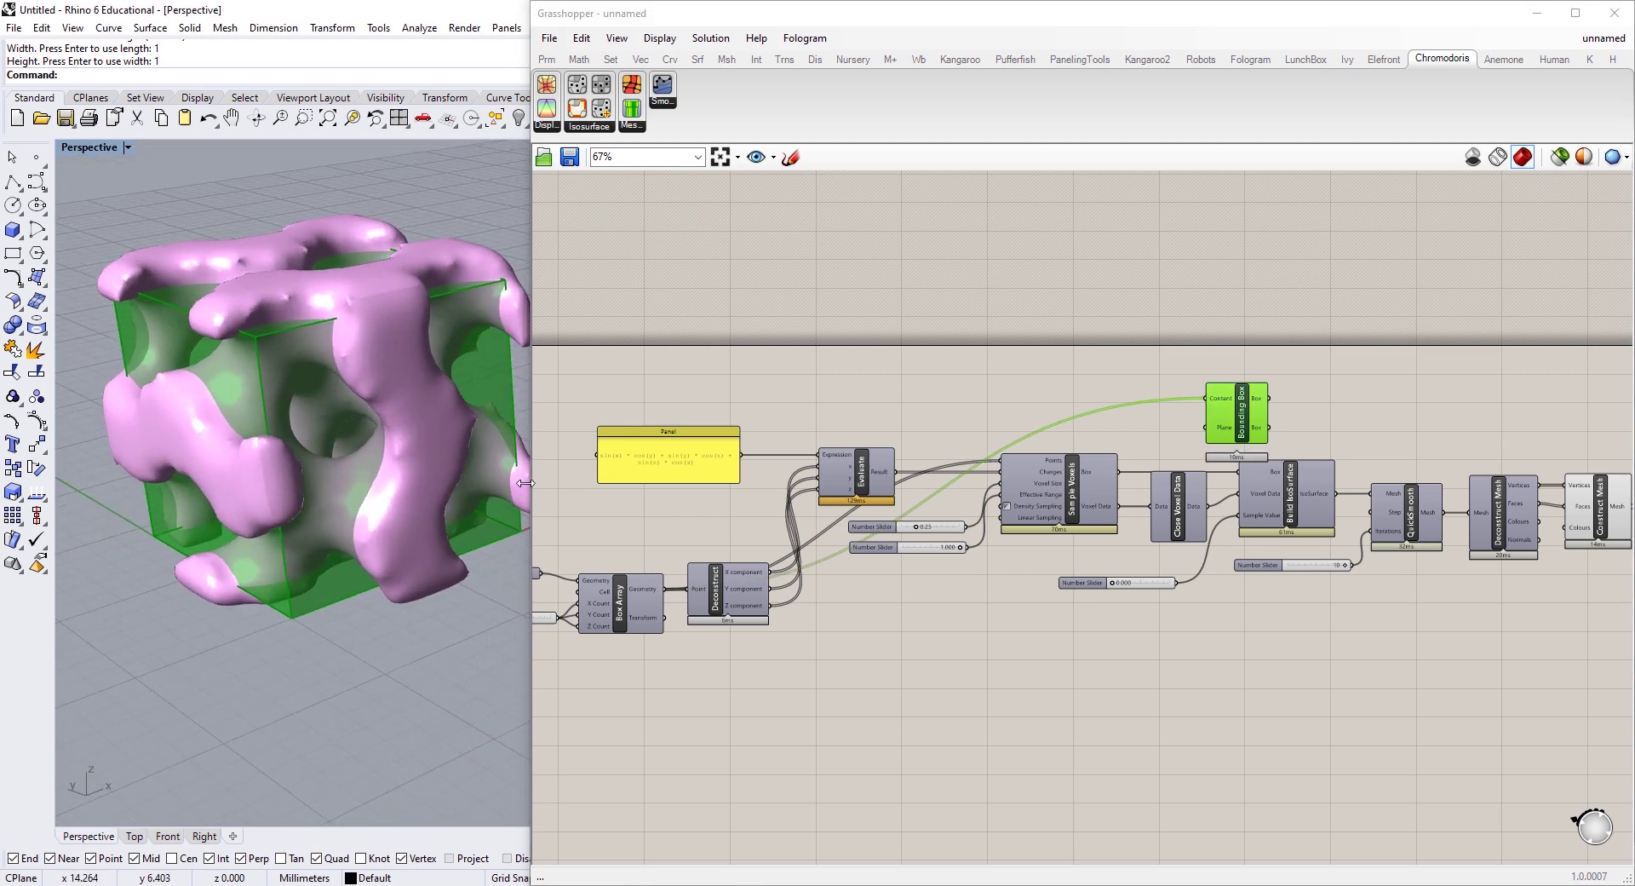
{"action": "left_click_drag", "start_coordinate": [525, 482], "coordinate": [676, 474]}
{"action": "right_click_drag", "start_coordinate": [573, 431], "coordinate": [479, 398]}
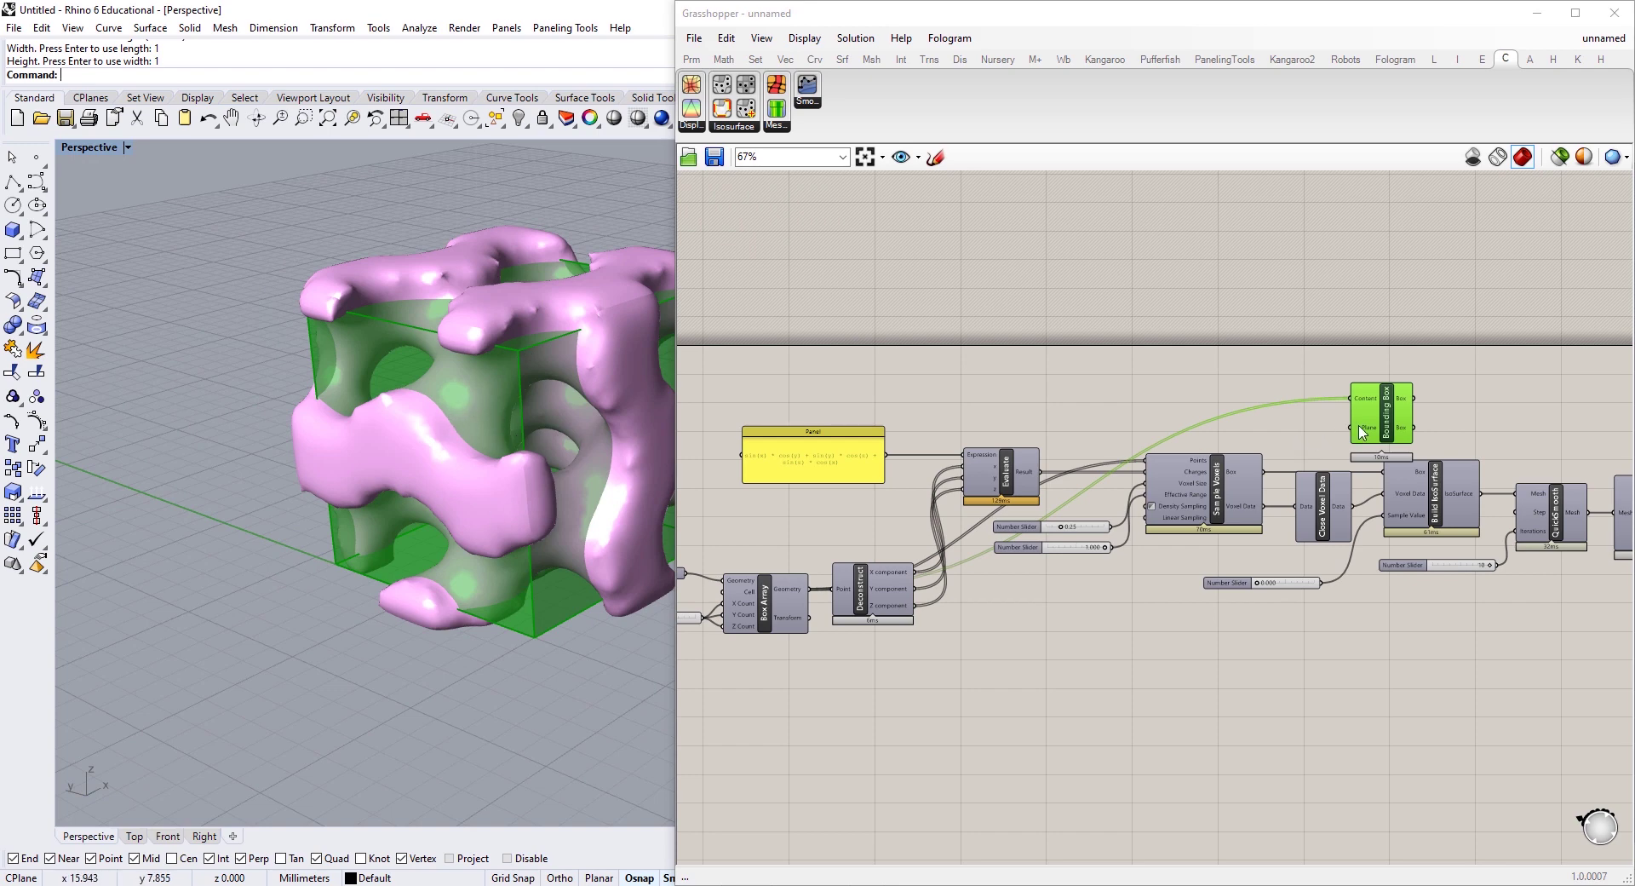
Add a Mesh Brep component beside Bounding Box and connect Bounding Box's first Box output to its Brep input.
{"action": "scroll", "coordinate": [1260, 405], "scroll_direction": "up", "scroll_amount": 2}
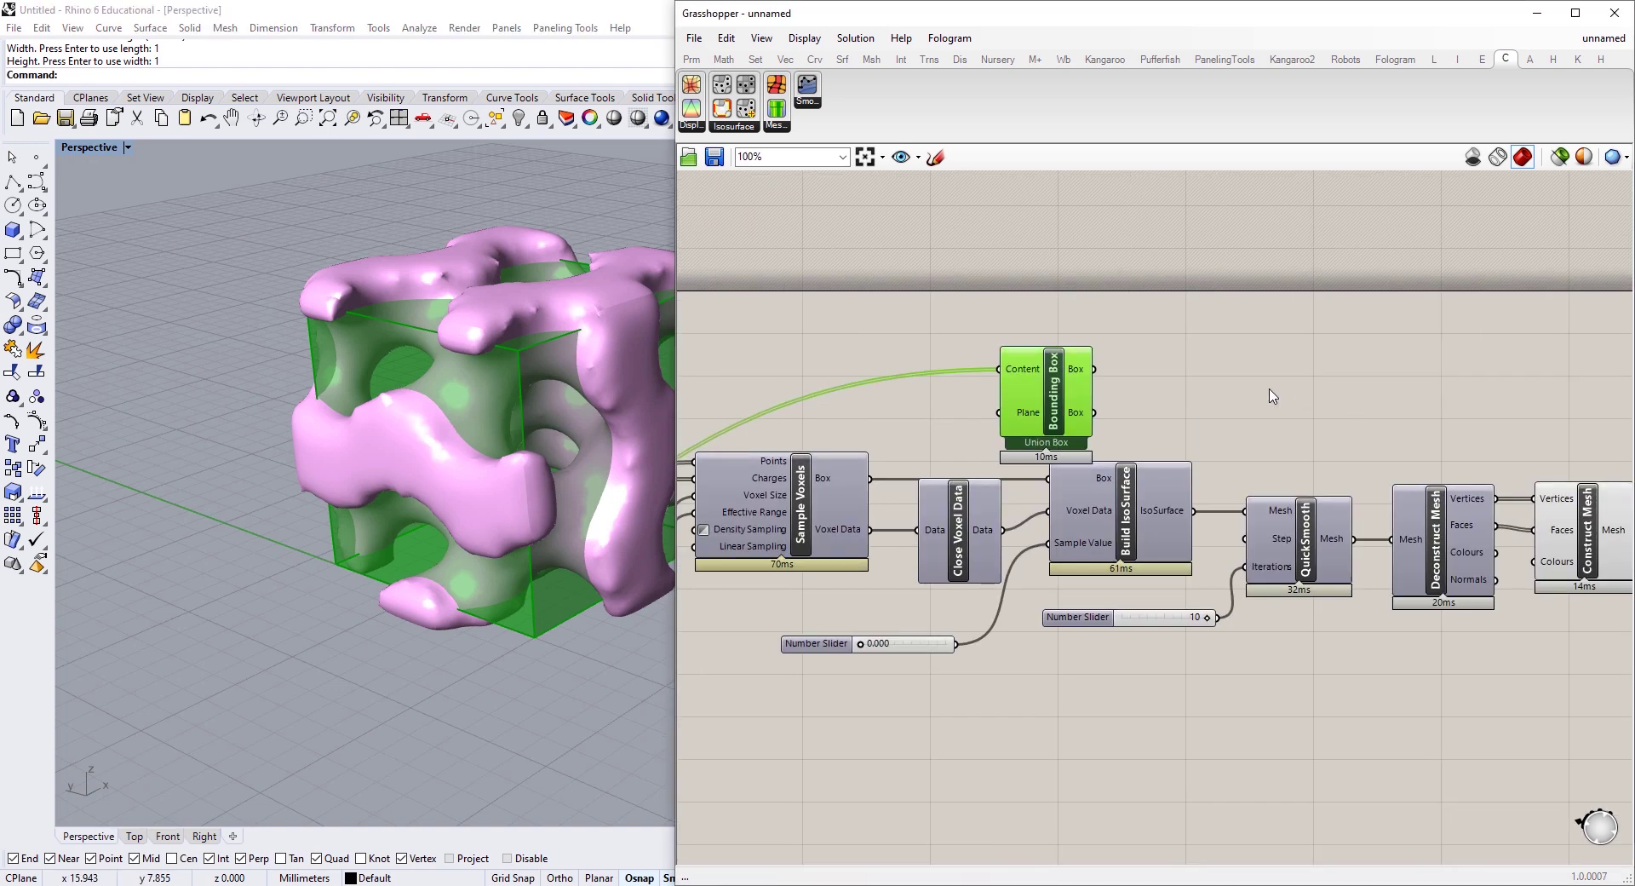
{"action": "right_click_drag", "start_coordinate": [1273, 396], "coordinate": [1180, 380]}
{"action": "double_click", "coordinate": [1117, 362]}
{"action": "type", "text": "mesh b"}
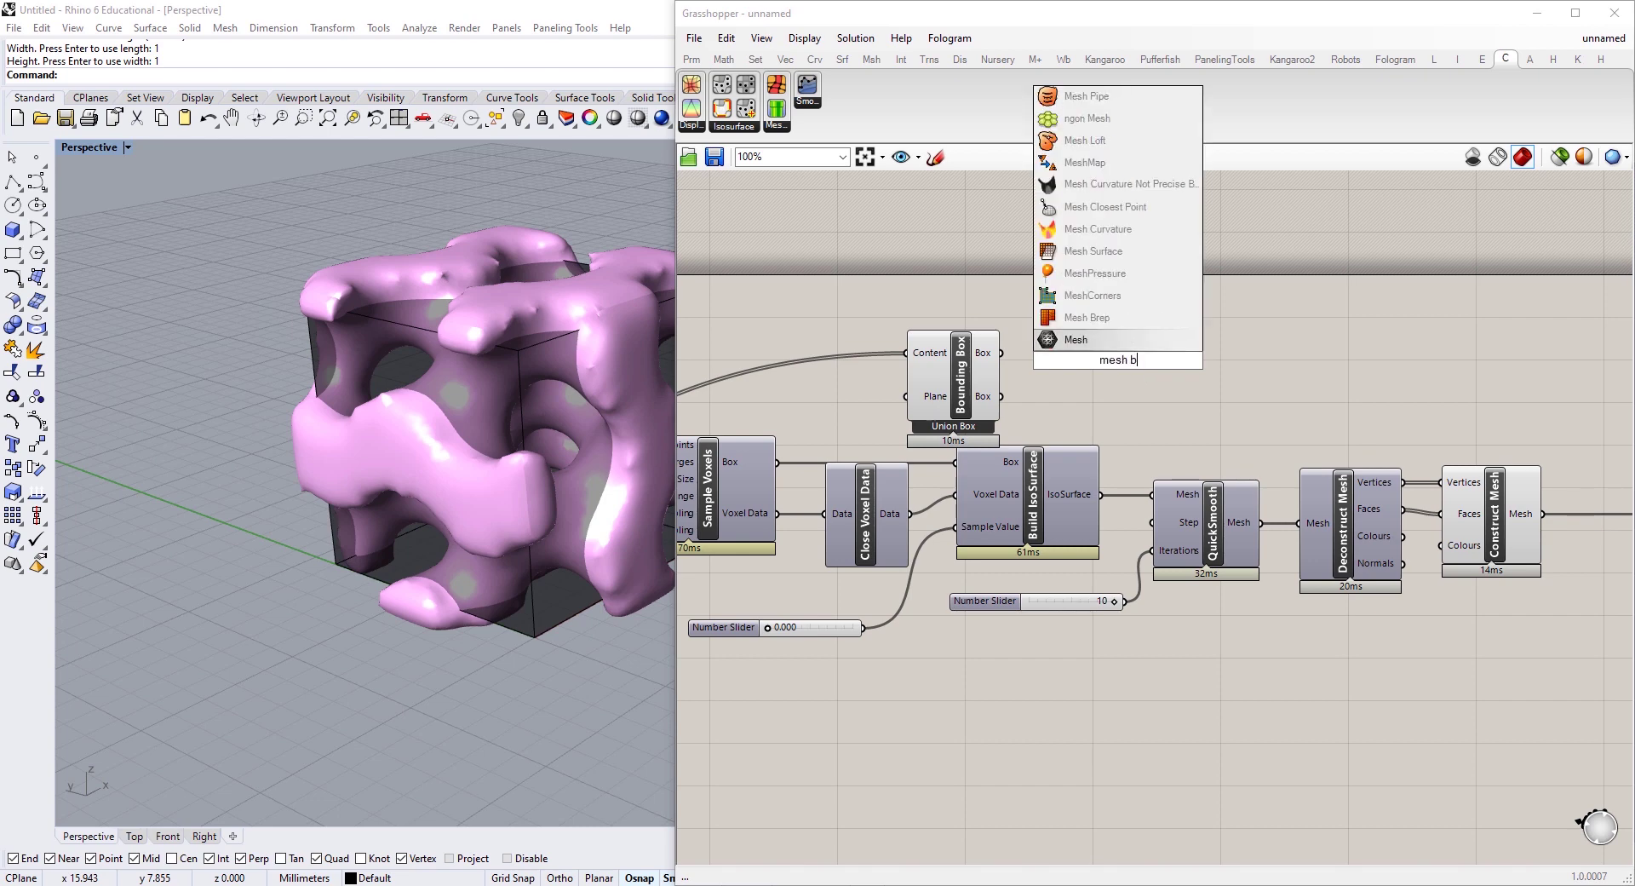
{"action": "type", "text": "rep"}
{"action": "key", "text": "Return"}
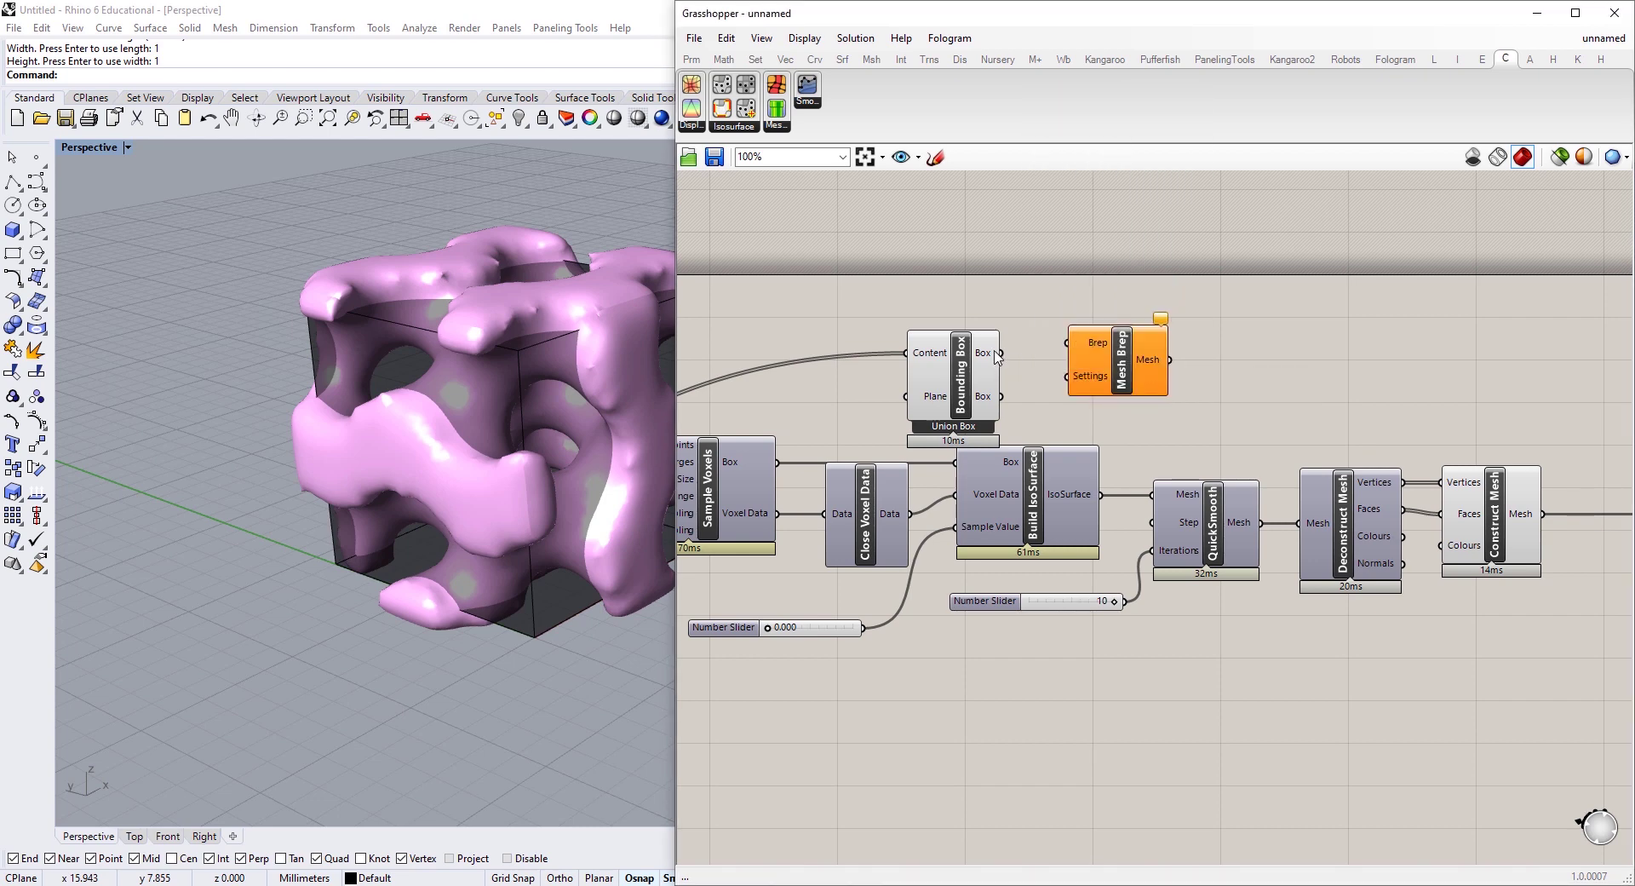
{"action": "left_click_drag", "start_coordinate": [1001, 352], "coordinate": [981, 325]}
{"action": "left_click_drag", "start_coordinate": [1109, 346], "coordinate": [1110, 319]}
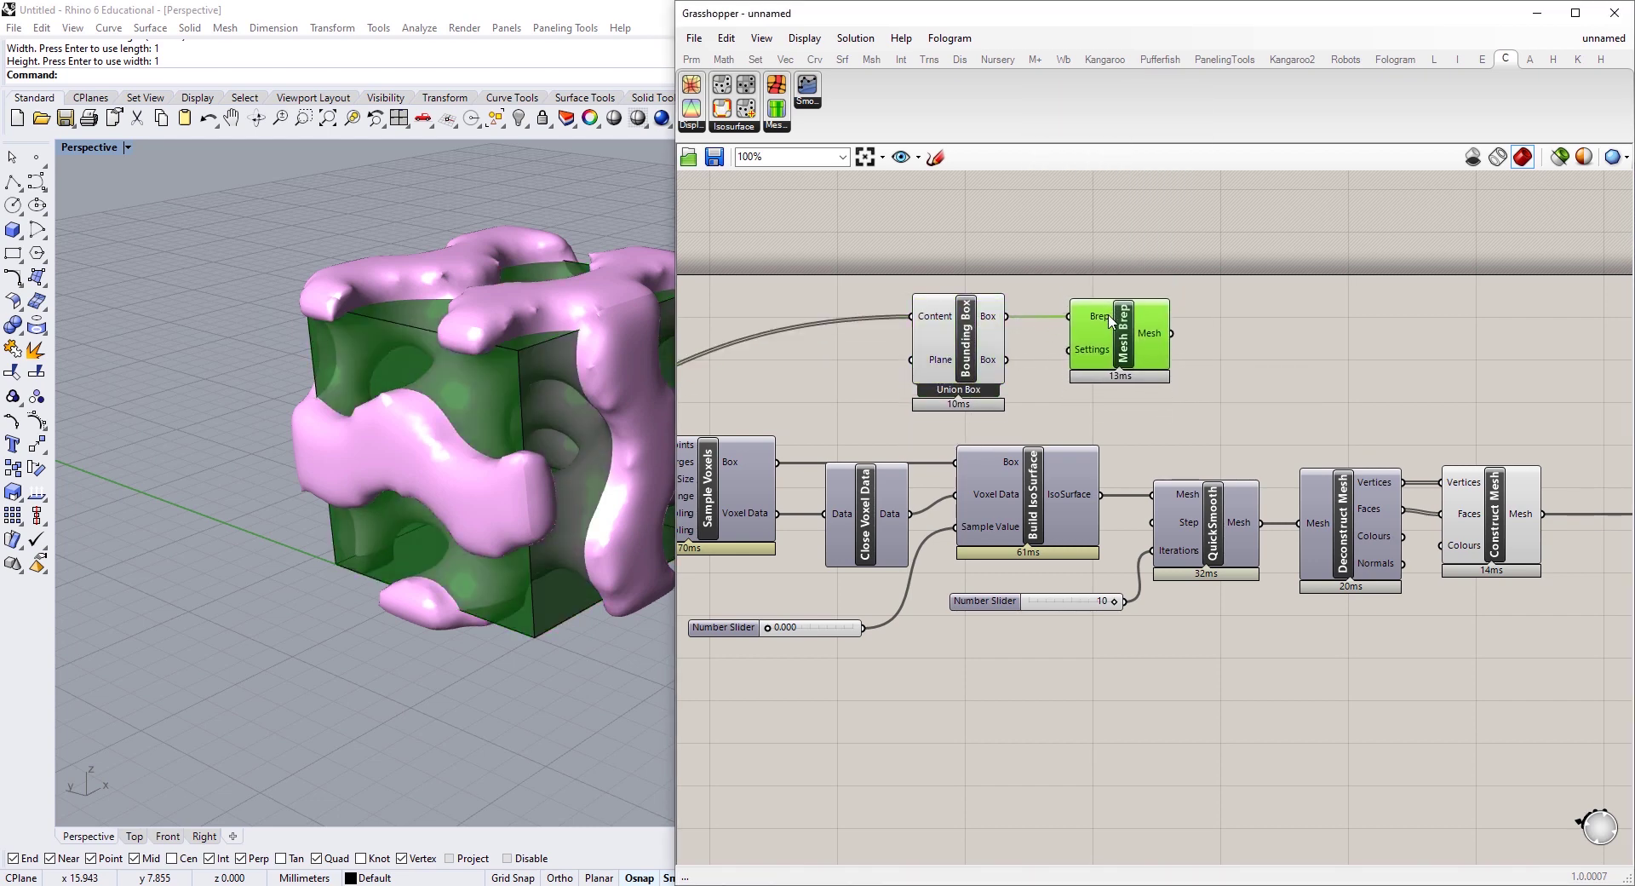
Add a Mesh Split component and connect Construct Mesh's output to its Mesh input and Mesh Brep's output to Splitters.
{"action": "right_click_drag", "start_coordinate": [1299, 323], "coordinate": [1079, 357]}
{"action": "double_click", "coordinate": [1063, 355]}
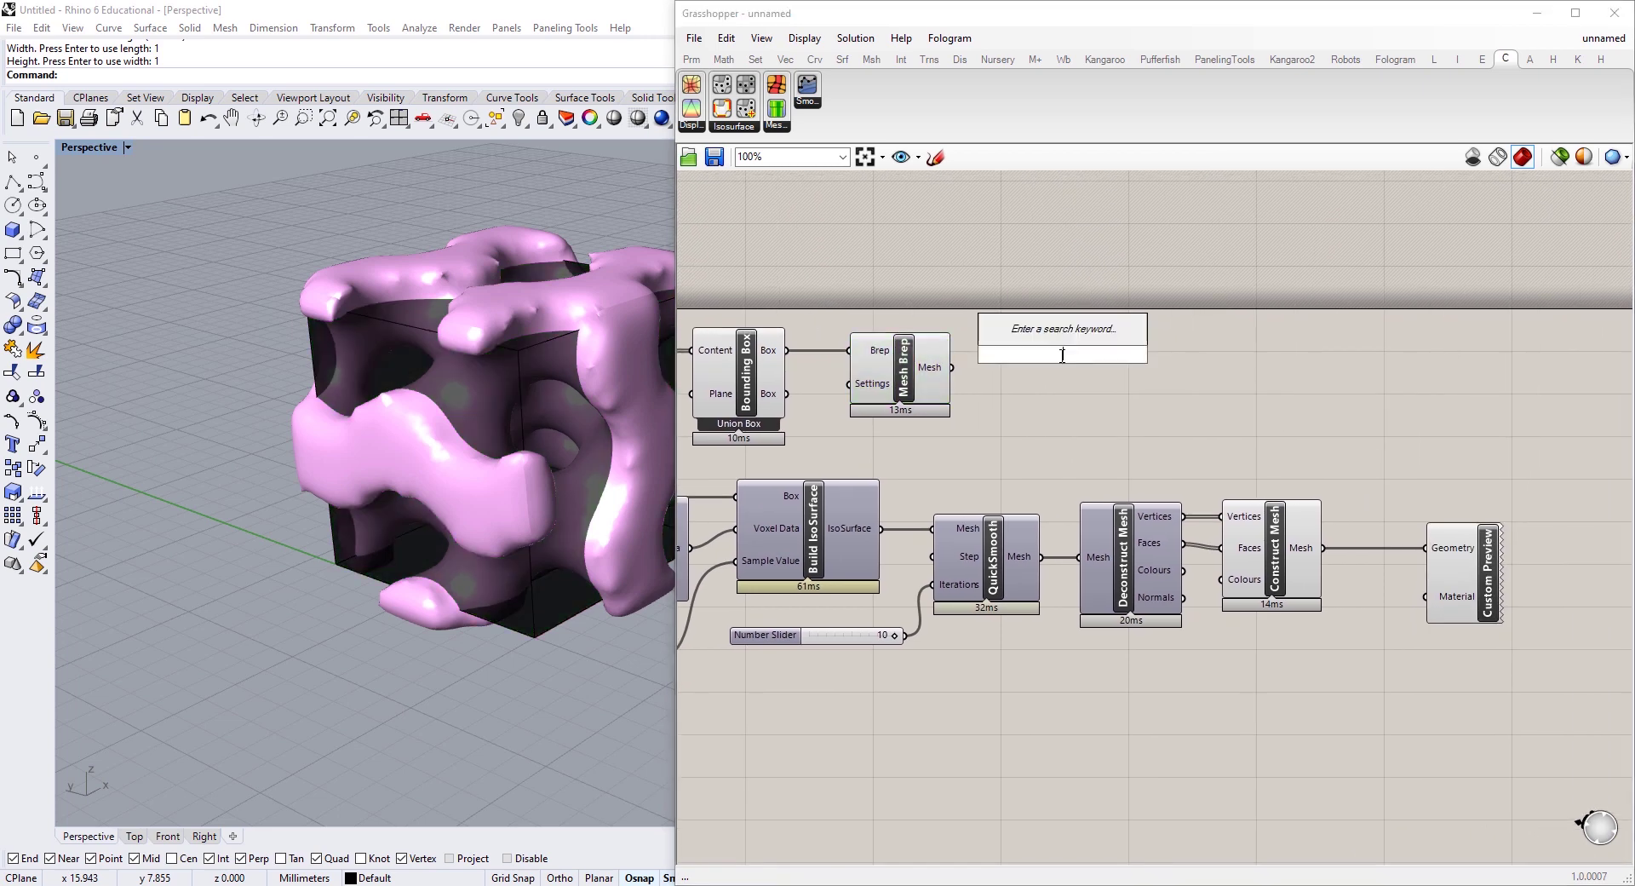
{"action": "type", "text": "mesh split"}
{"action": "key", "text": "Return"}
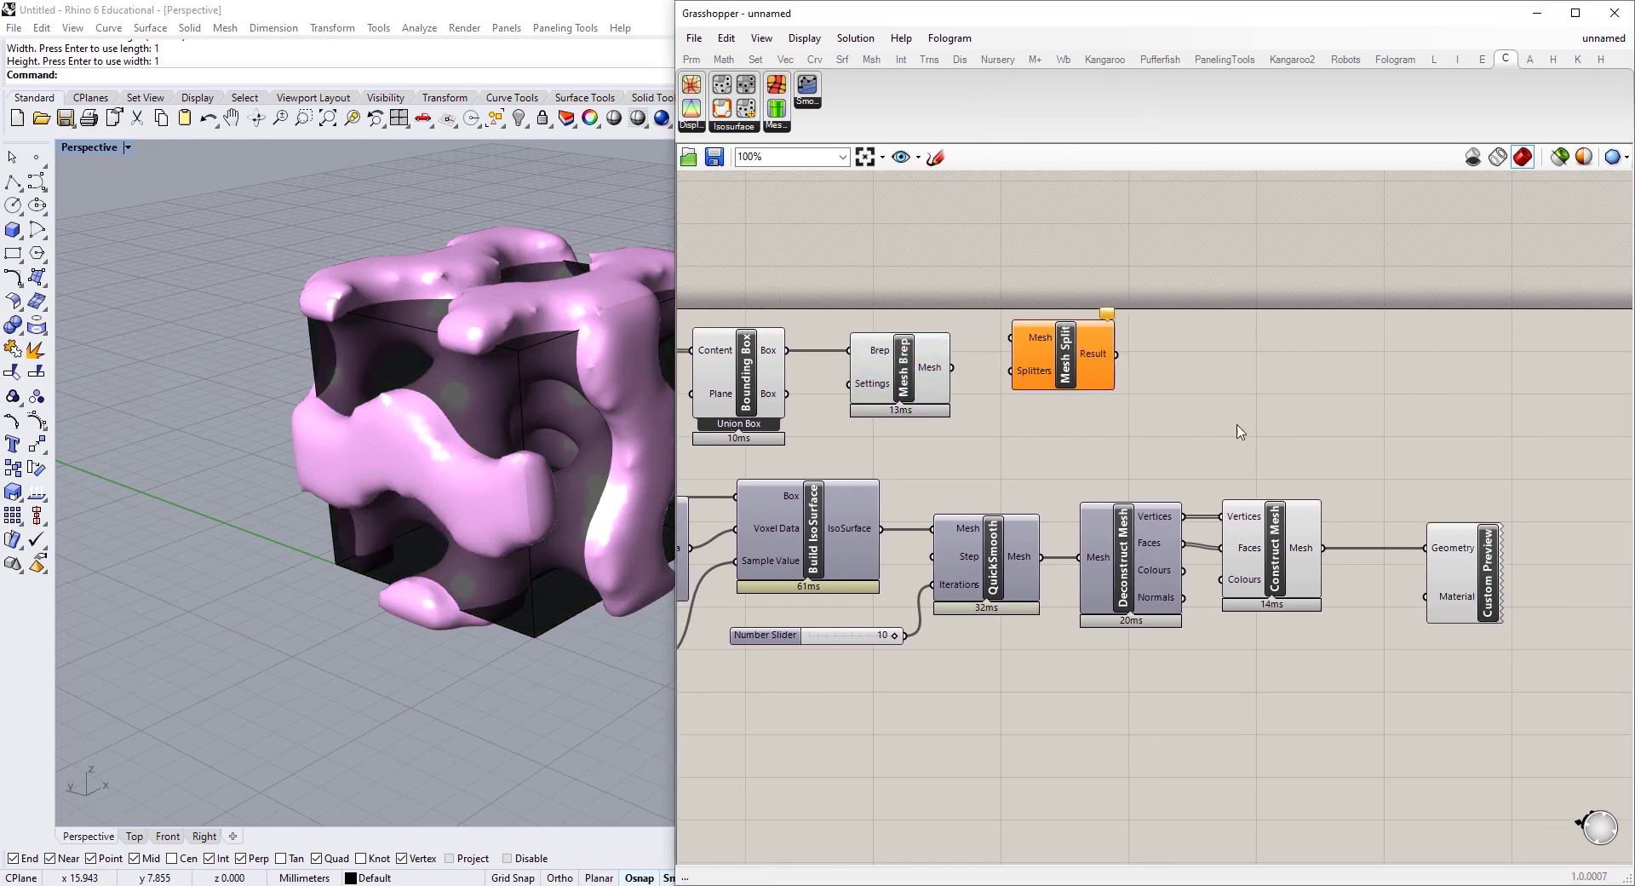
{"action": "left_click_drag", "start_coordinate": [1061, 368], "coordinate": [1093, 388]}
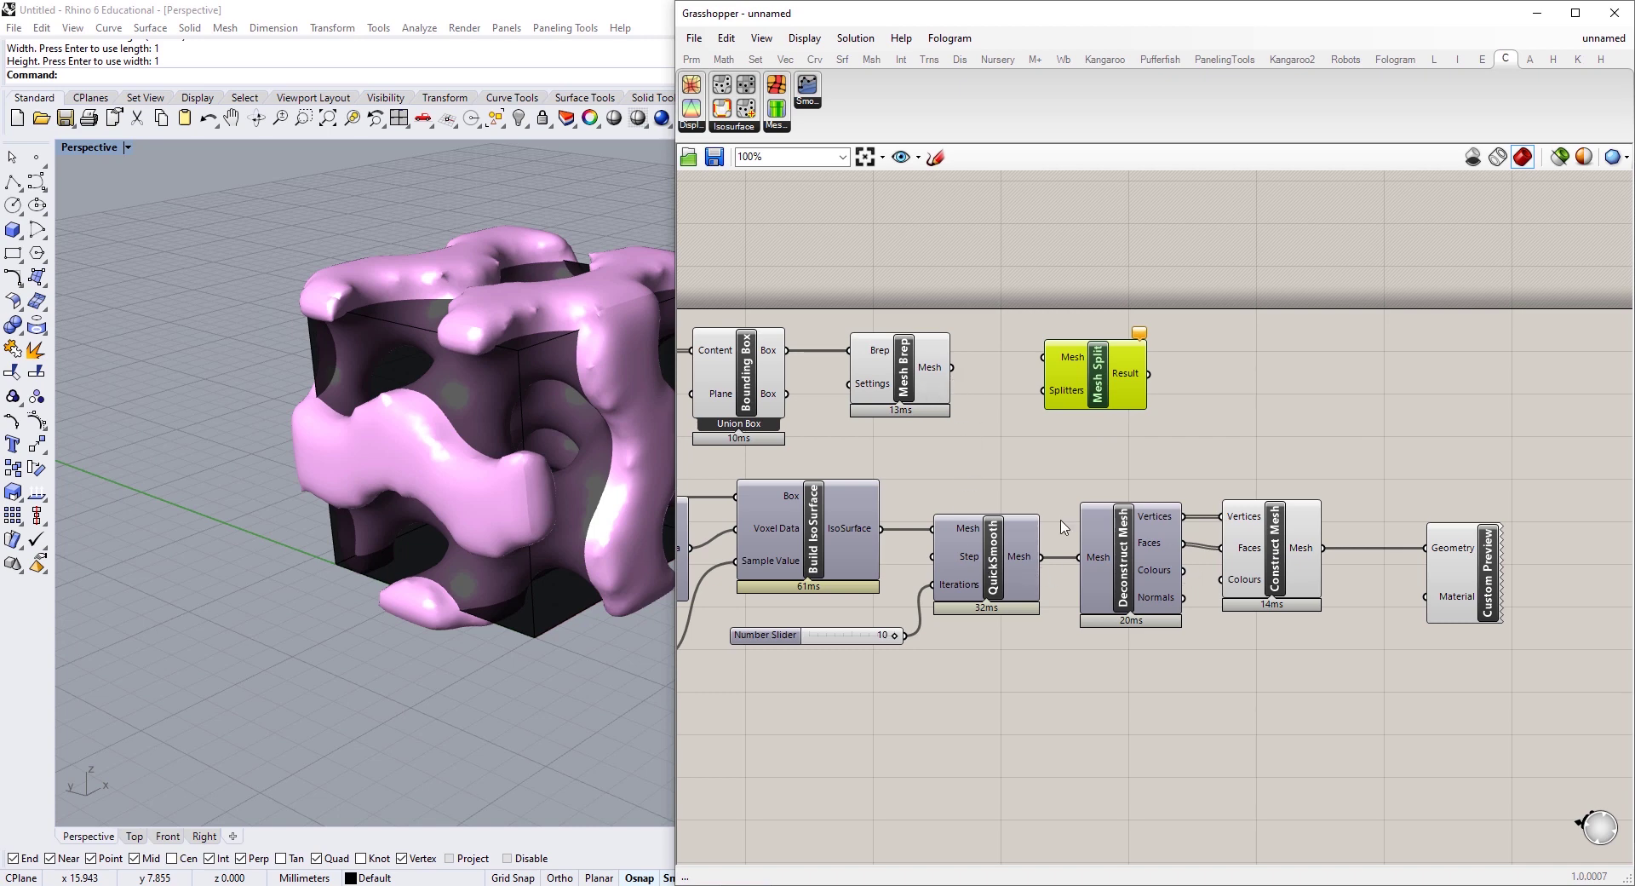
{"action": "left_click_drag", "start_coordinate": [1325, 548], "coordinate": [1451, 385]}
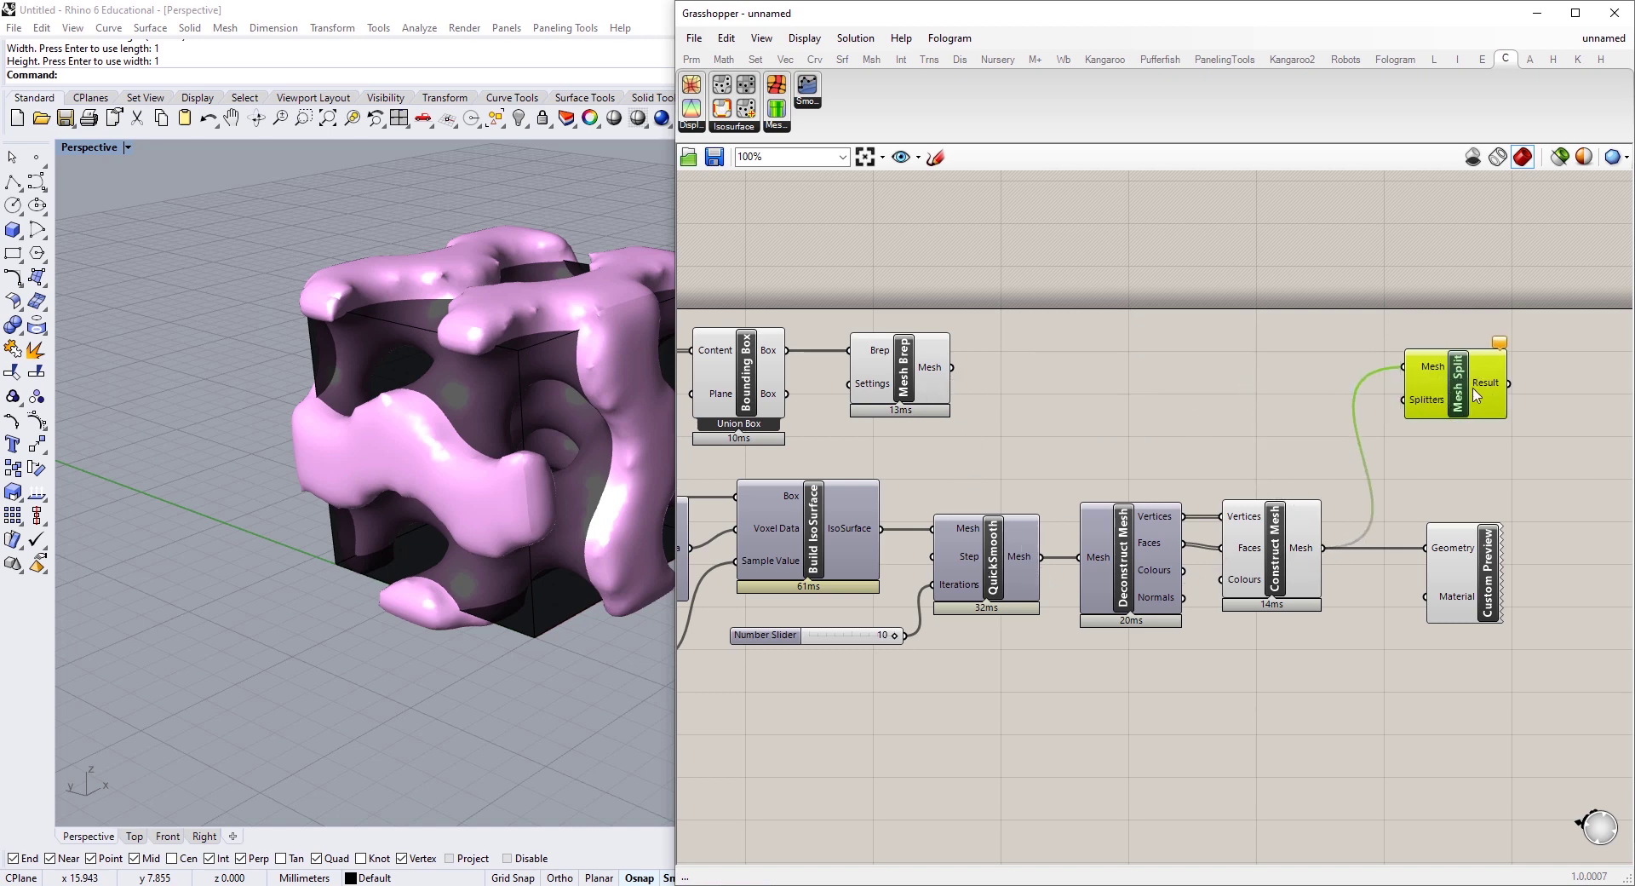
{"action": "right_click_drag", "start_coordinate": [1112, 379], "coordinate": [1009, 380]}
{"action": "left_click_drag", "start_coordinate": [840, 366], "coordinate": [1332, 410]}
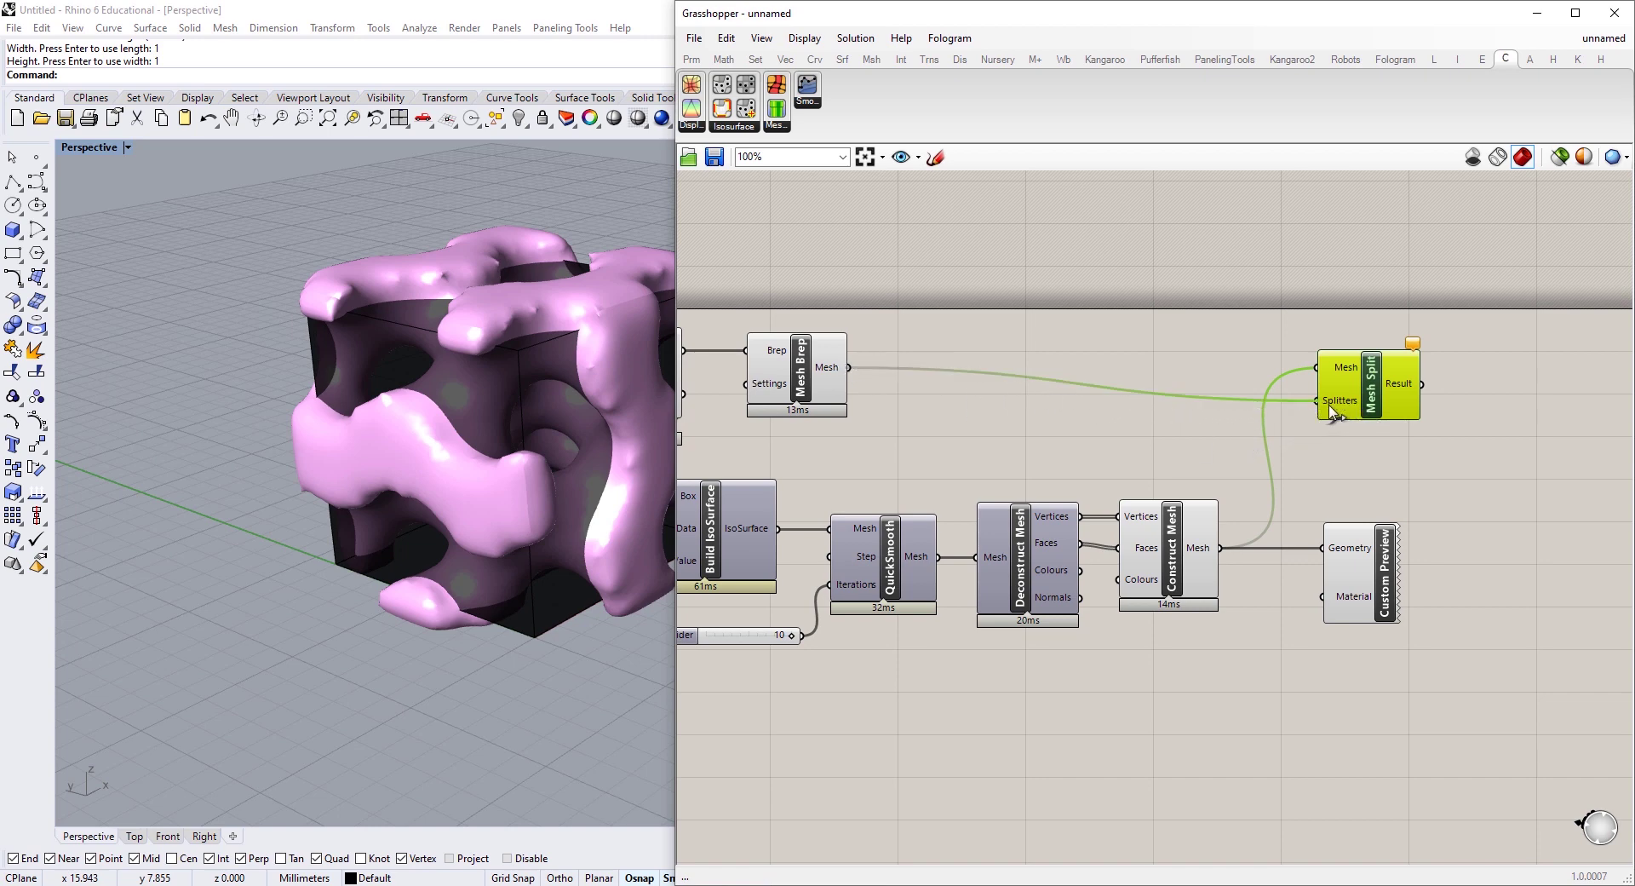
Turn off the preview of Bounding Box and Mesh Brep.
{"action": "scroll", "coordinate": [1276, 420], "scroll_direction": "down", "scroll_amount": 2}
{"action": "right_click_drag", "start_coordinate": [1065, 389], "coordinate": [1200, 375]}
{"action": "left_click_drag", "start_coordinate": [1151, 337], "coordinate": [953, 384]}
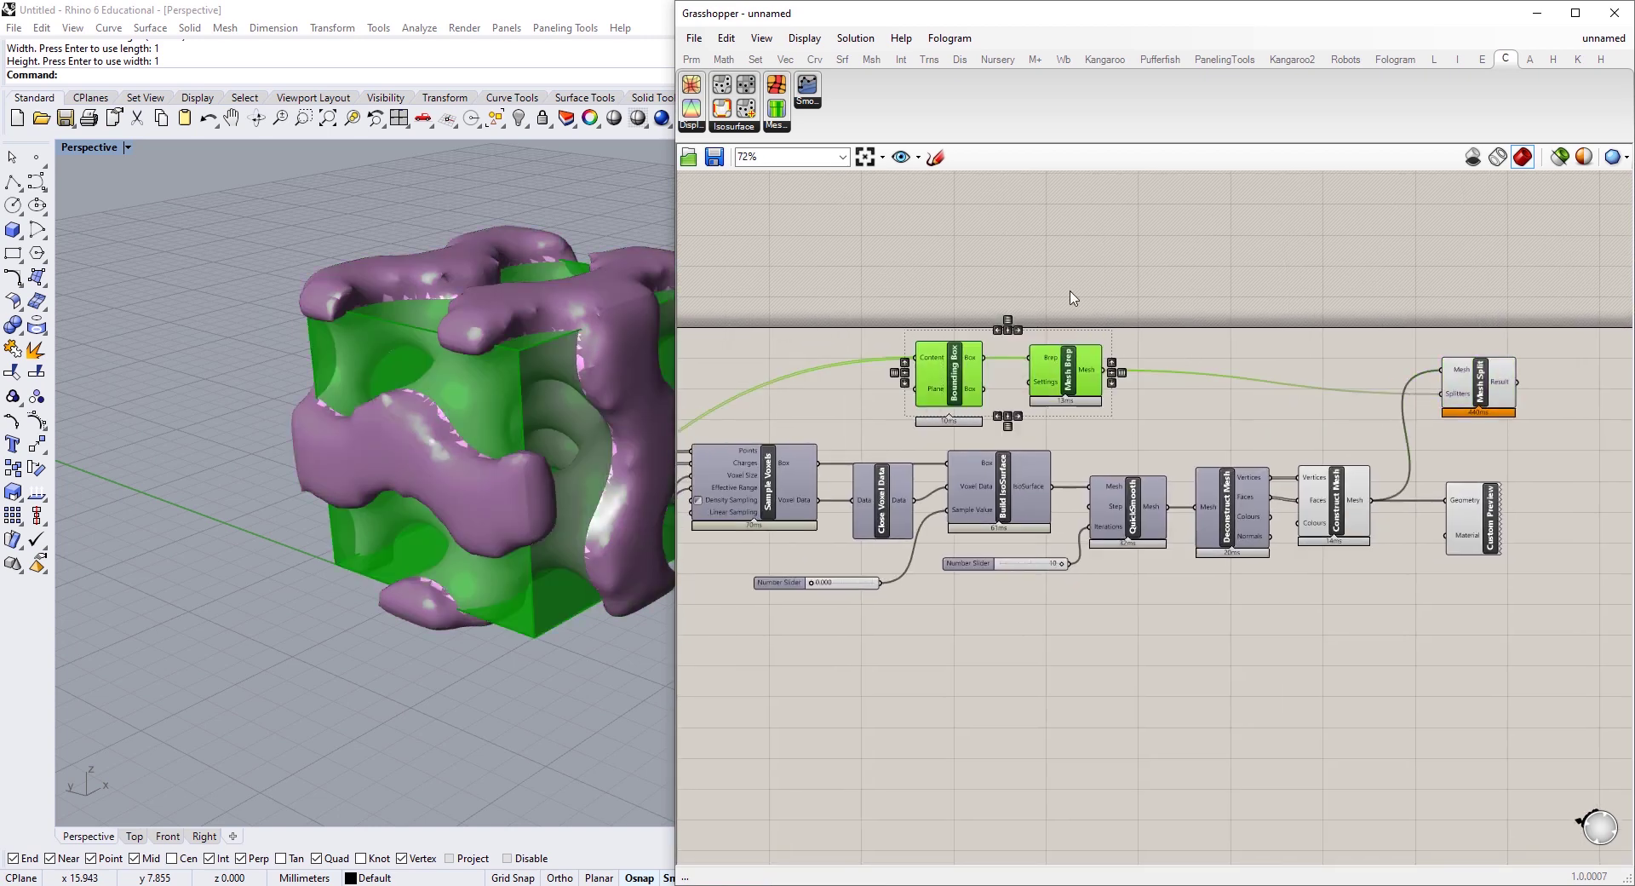
{"action": "middle_click", "coordinate": [1071, 292]}
{"action": "left_click", "coordinate": [1137, 321]}
Make room beside Mesh Split, add a List Item component, and connect Mesh Split's Result output to its List input.
{"action": "right_click_drag", "start_coordinate": [1343, 373], "coordinate": [1062, 377]}
{"action": "left_click_drag", "start_coordinate": [1200, 498], "coordinate": [1301, 498]}
{"action": "mouse_move", "coordinate": [1219, 394]}
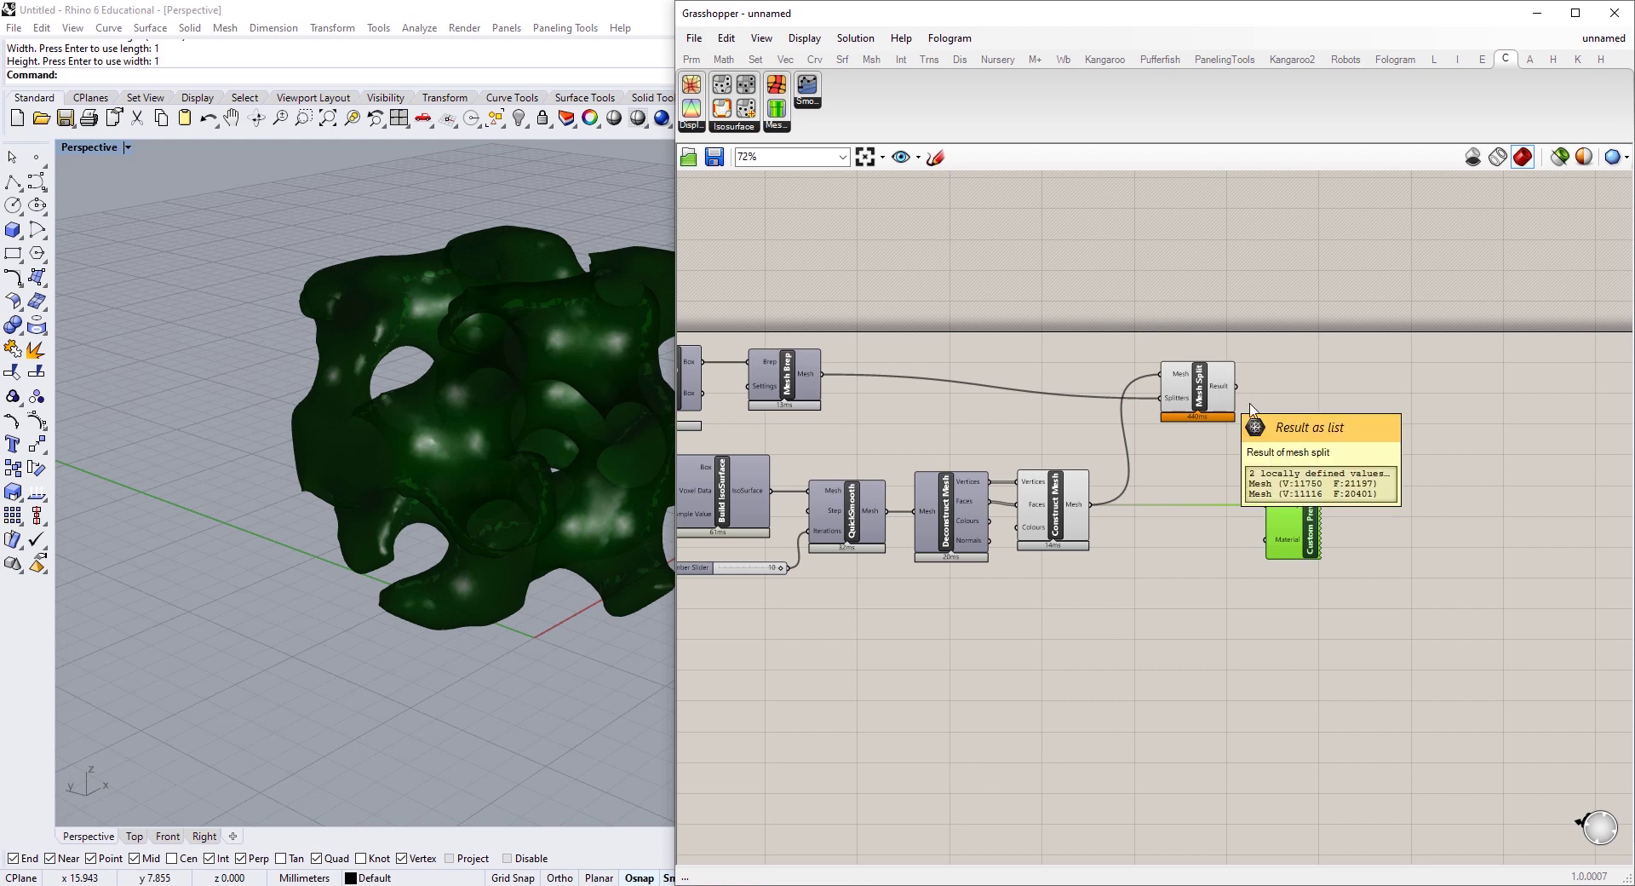
{"action": "double_click", "coordinate": [1310, 425]}
{"action": "type", "text": "list"}
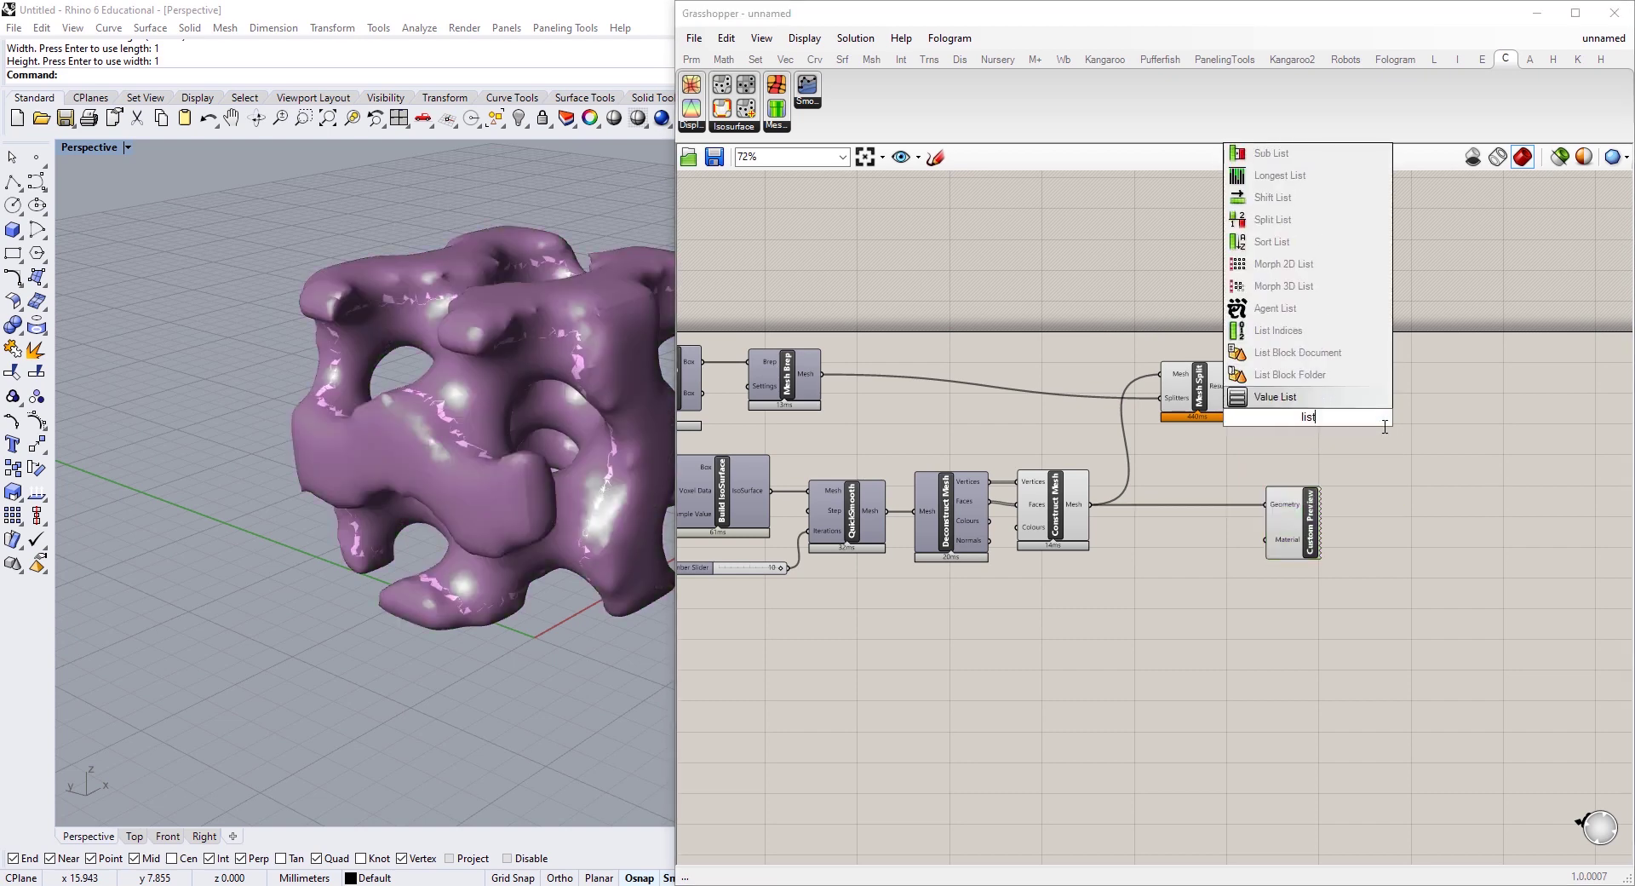
{"action": "type", "text": " it"}
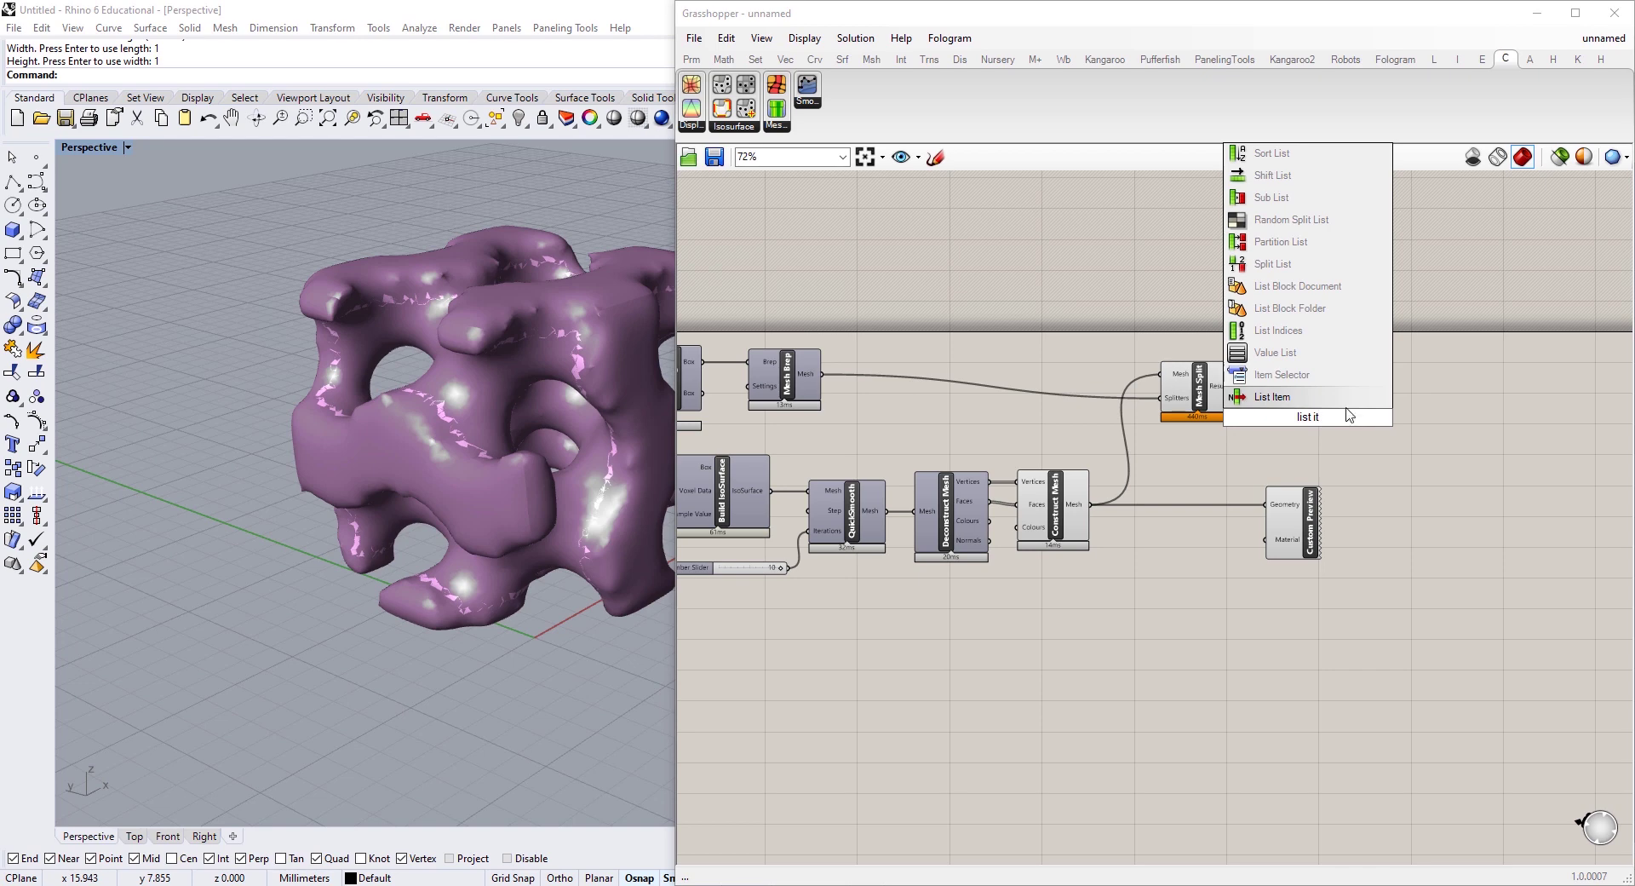
{"action": "left_click", "coordinate": [1272, 398]}
{"action": "left_click_drag", "start_coordinate": [1238, 388], "coordinate": [1281, 402]}
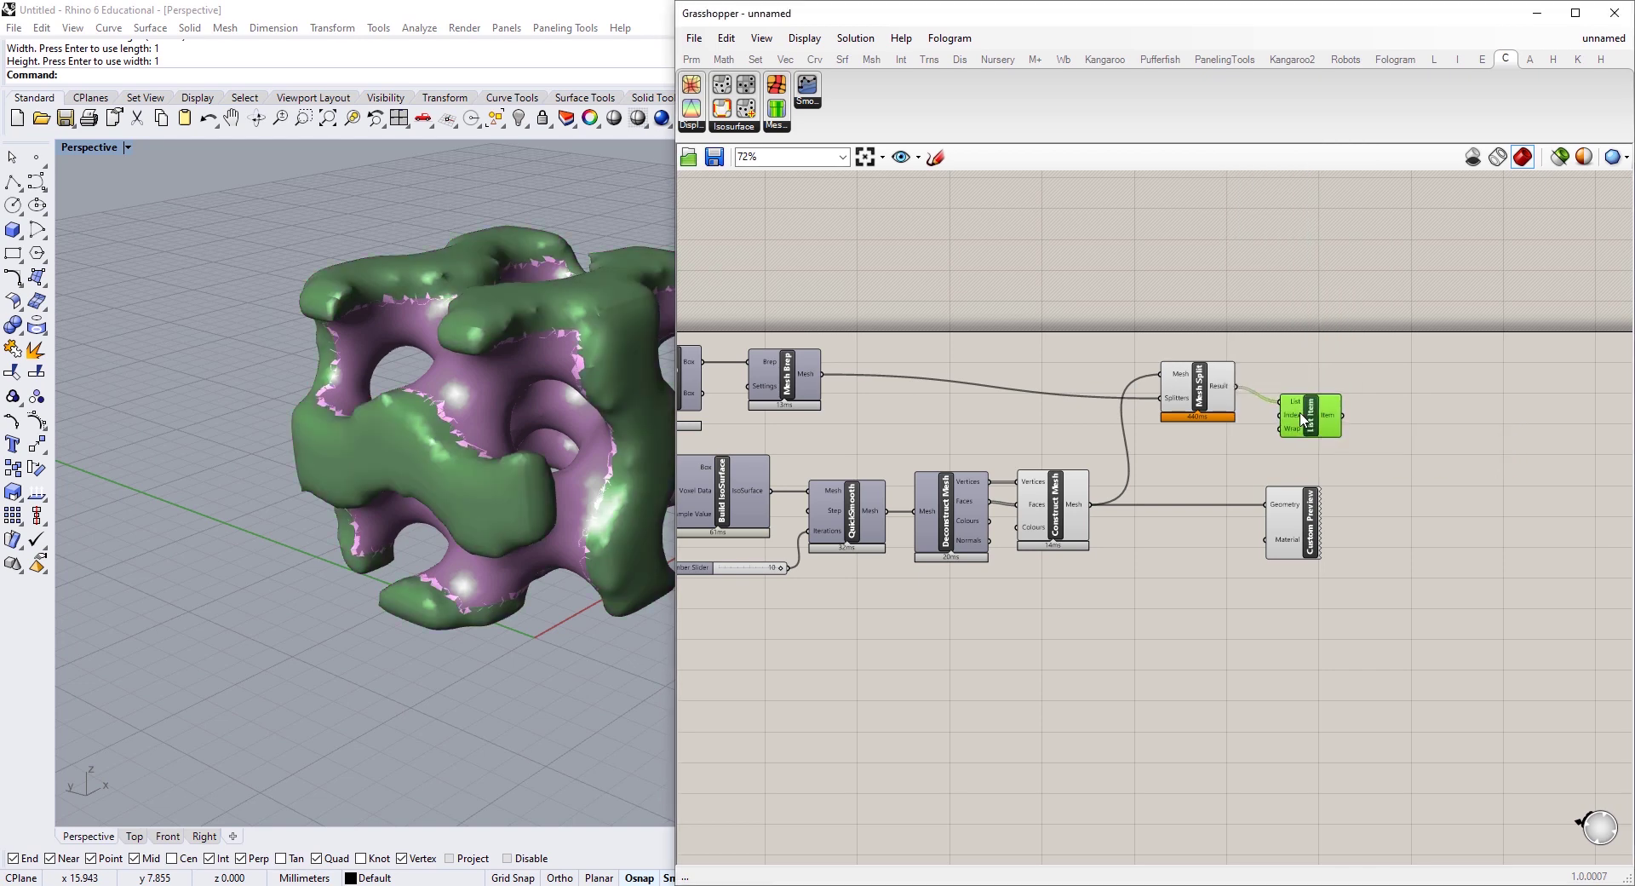
{"action": "scroll", "coordinate": [1284, 415], "scroll_direction": "up", "scroll_amount": 2}
{"action": "right_click", "coordinate": [1164, 379]}
{"action": "mouse_move", "coordinate": [1261, 548]}
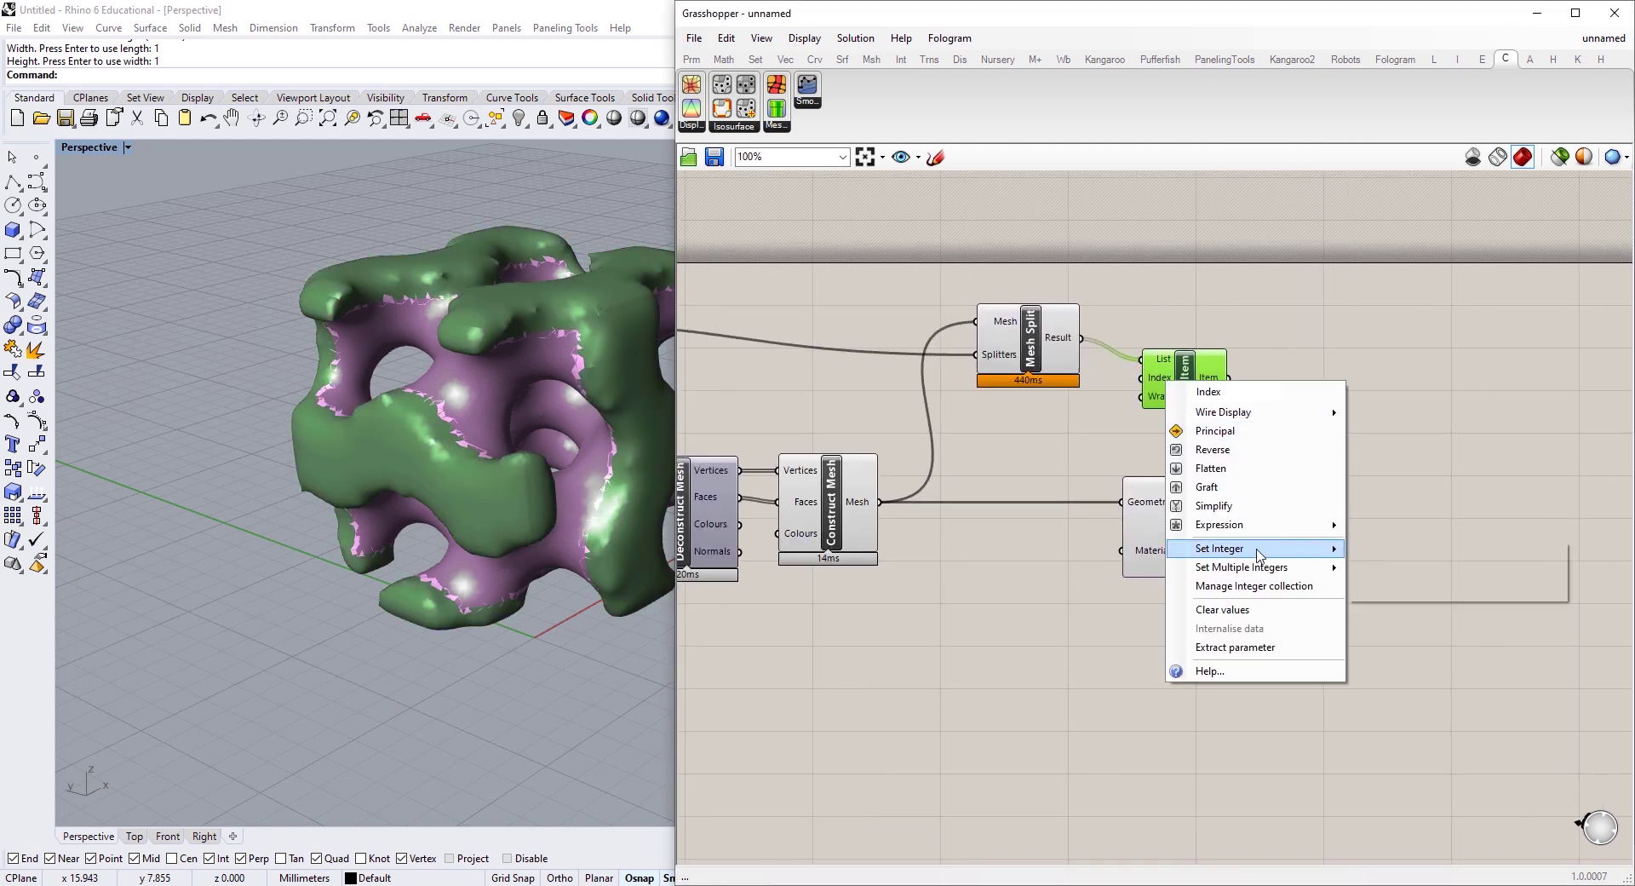
{"action": "left_click", "coordinate": [1416, 484]}
Add a -1 output to List Item and connect it to Custom Preview's Geometry input in place of Construct Mesh.
{"action": "scroll", "coordinate": [1206, 354], "scroll_direction": "up", "scroll_amount": 10}
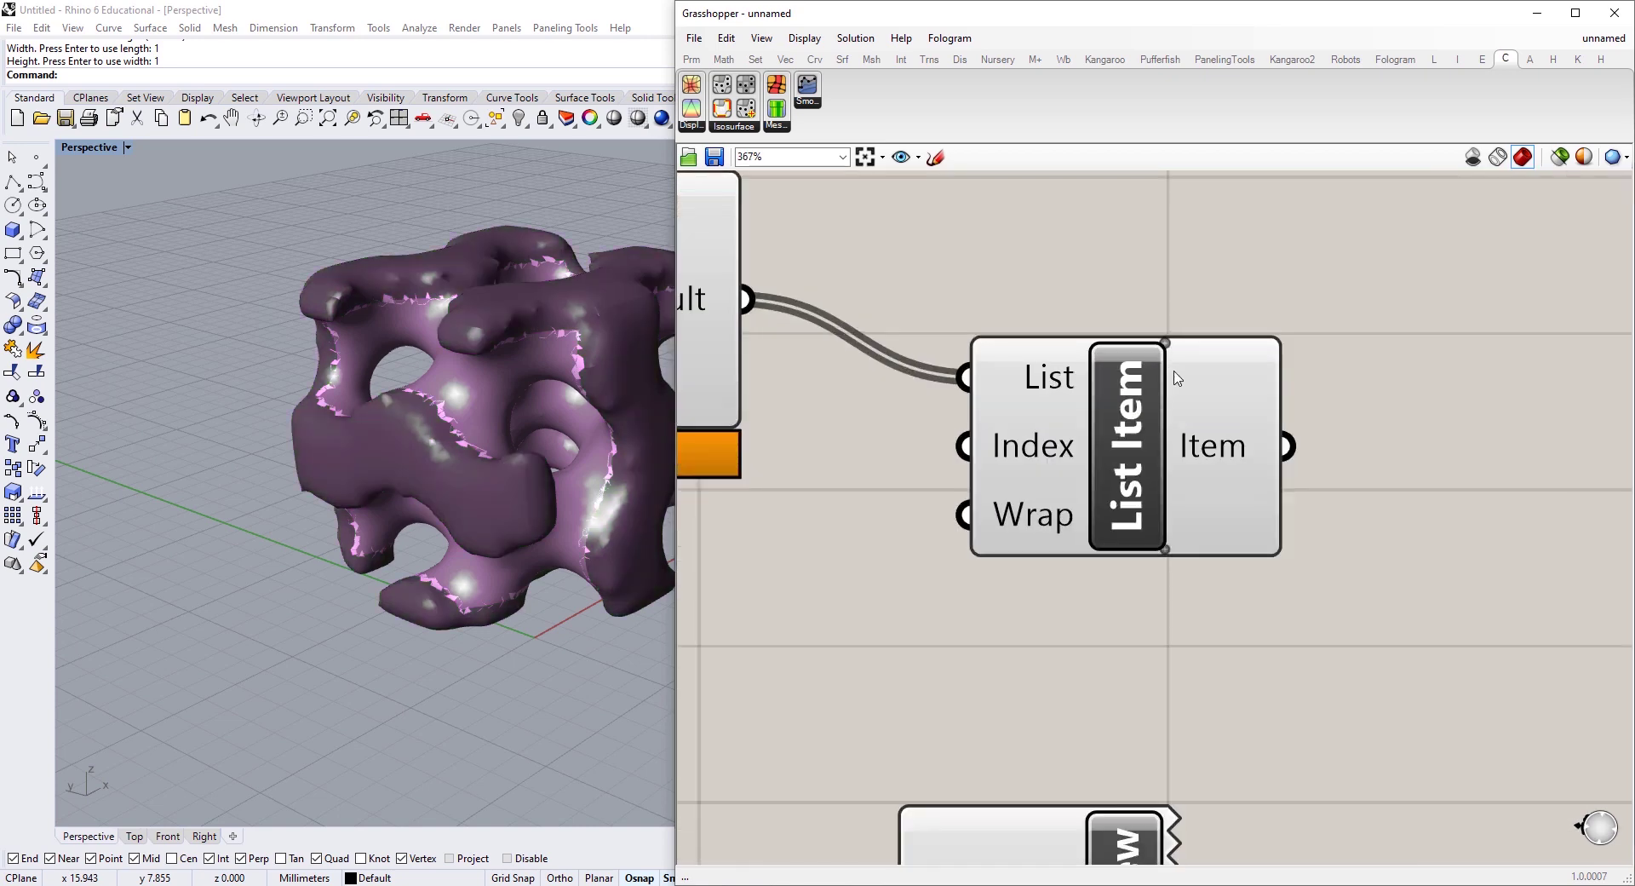
{"action": "left_click", "coordinate": [1162, 334]}
{"action": "left_click_drag", "start_coordinate": [1079, 426], "coordinate": [1054, 319]}
{"action": "scroll", "coordinate": [1054, 320], "scroll_direction": "down", "scroll_amount": 8}
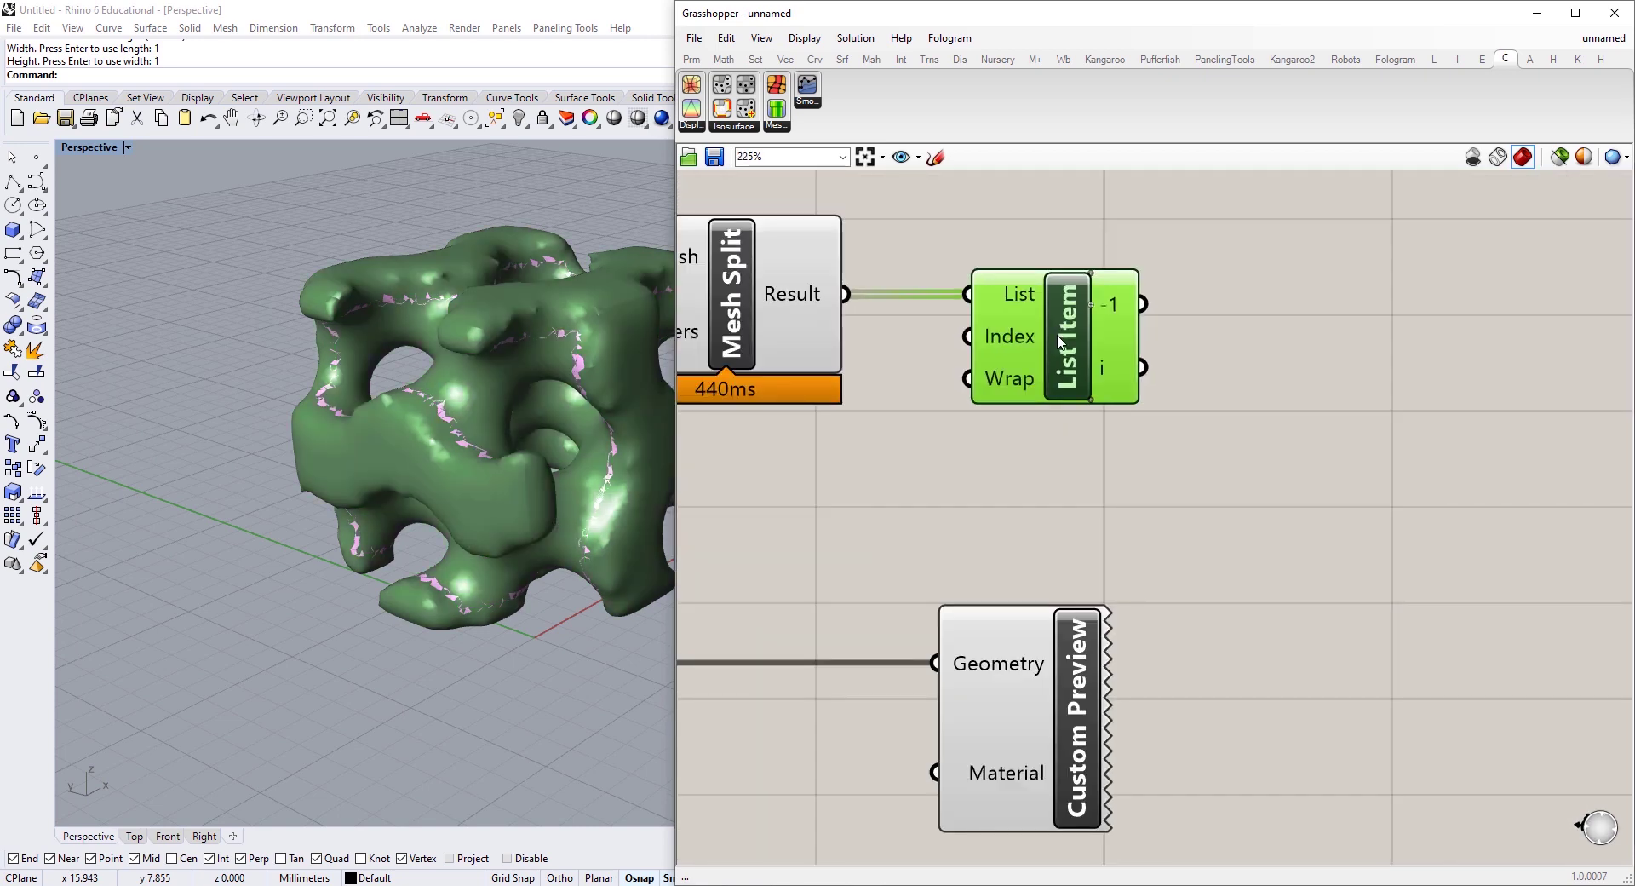
{"action": "left_click", "coordinate": [1073, 554]}
{"action": "left_click_drag", "start_coordinate": [1035, 545], "coordinate": [1322, 513]}
{"action": "left_click_drag", "start_coordinate": [1112, 315], "coordinate": [1273, 502]}
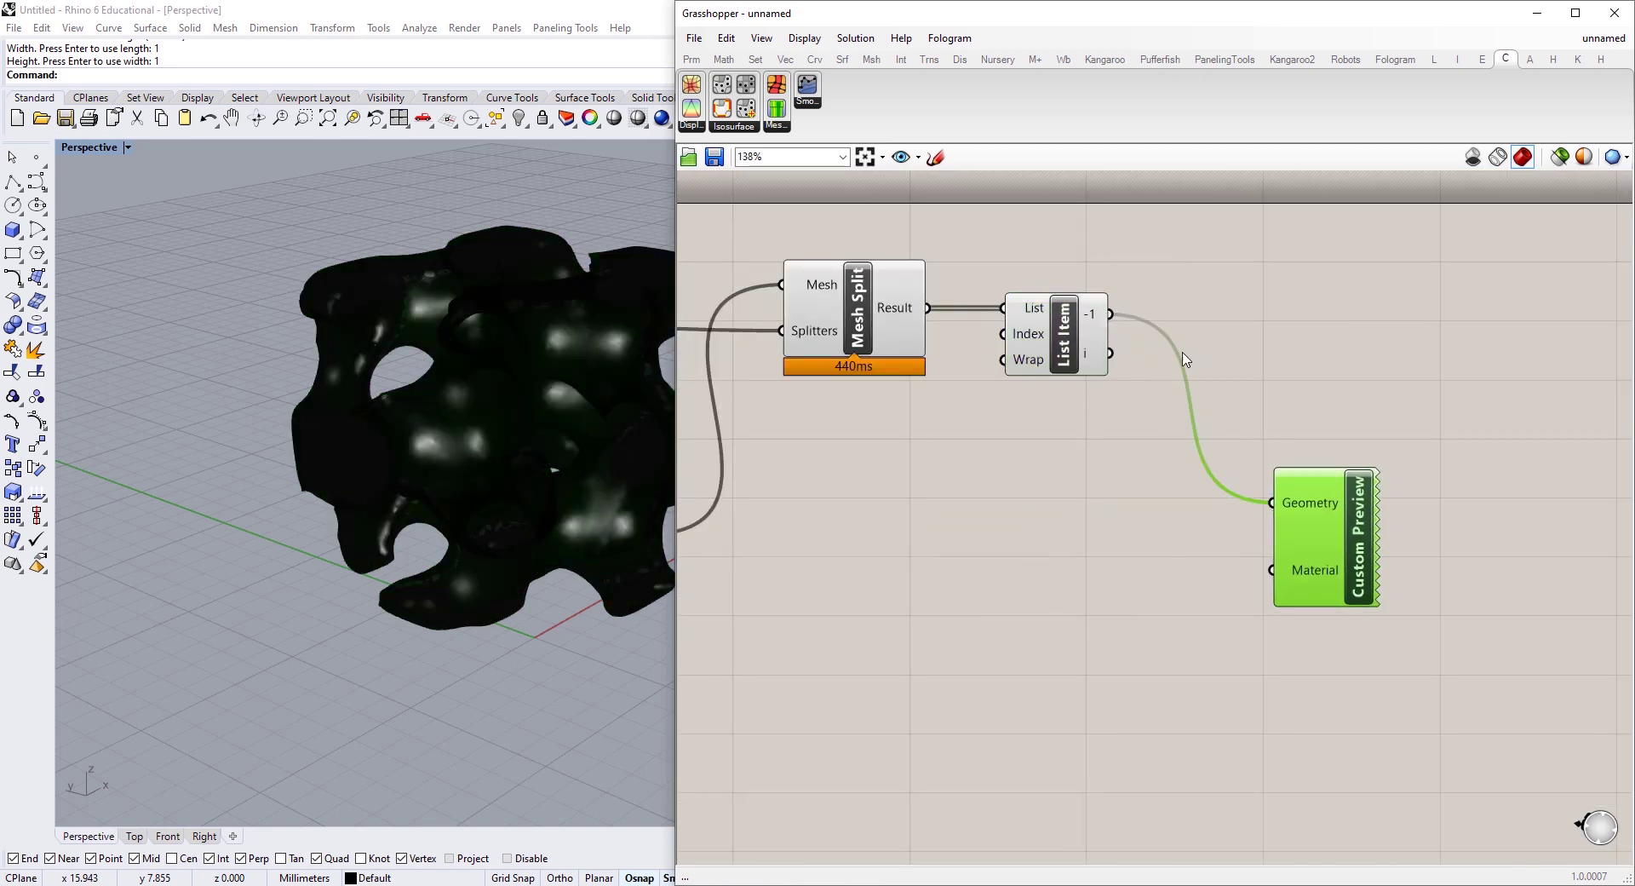
Turn off the preview of Mesh Split, List Item, Deconstruct Mesh and Construct Mesh.
{"action": "left_click_drag", "start_coordinate": [1040, 287], "coordinate": [891, 254]}
{"action": "right_click", "coordinate": [1087, 203]}
{"action": "left_click", "coordinate": [1139, 230]}
{"action": "right_click_drag", "start_coordinate": [502, 394], "coordinate": [412, 421]}
{"action": "scroll", "coordinate": [1278, 409], "scroll_direction": "down", "scroll_amount": 4}
{"action": "left_click_drag", "start_coordinate": [1168, 365], "coordinate": [937, 545]}
{"action": "right_click", "coordinate": [1024, 285]}
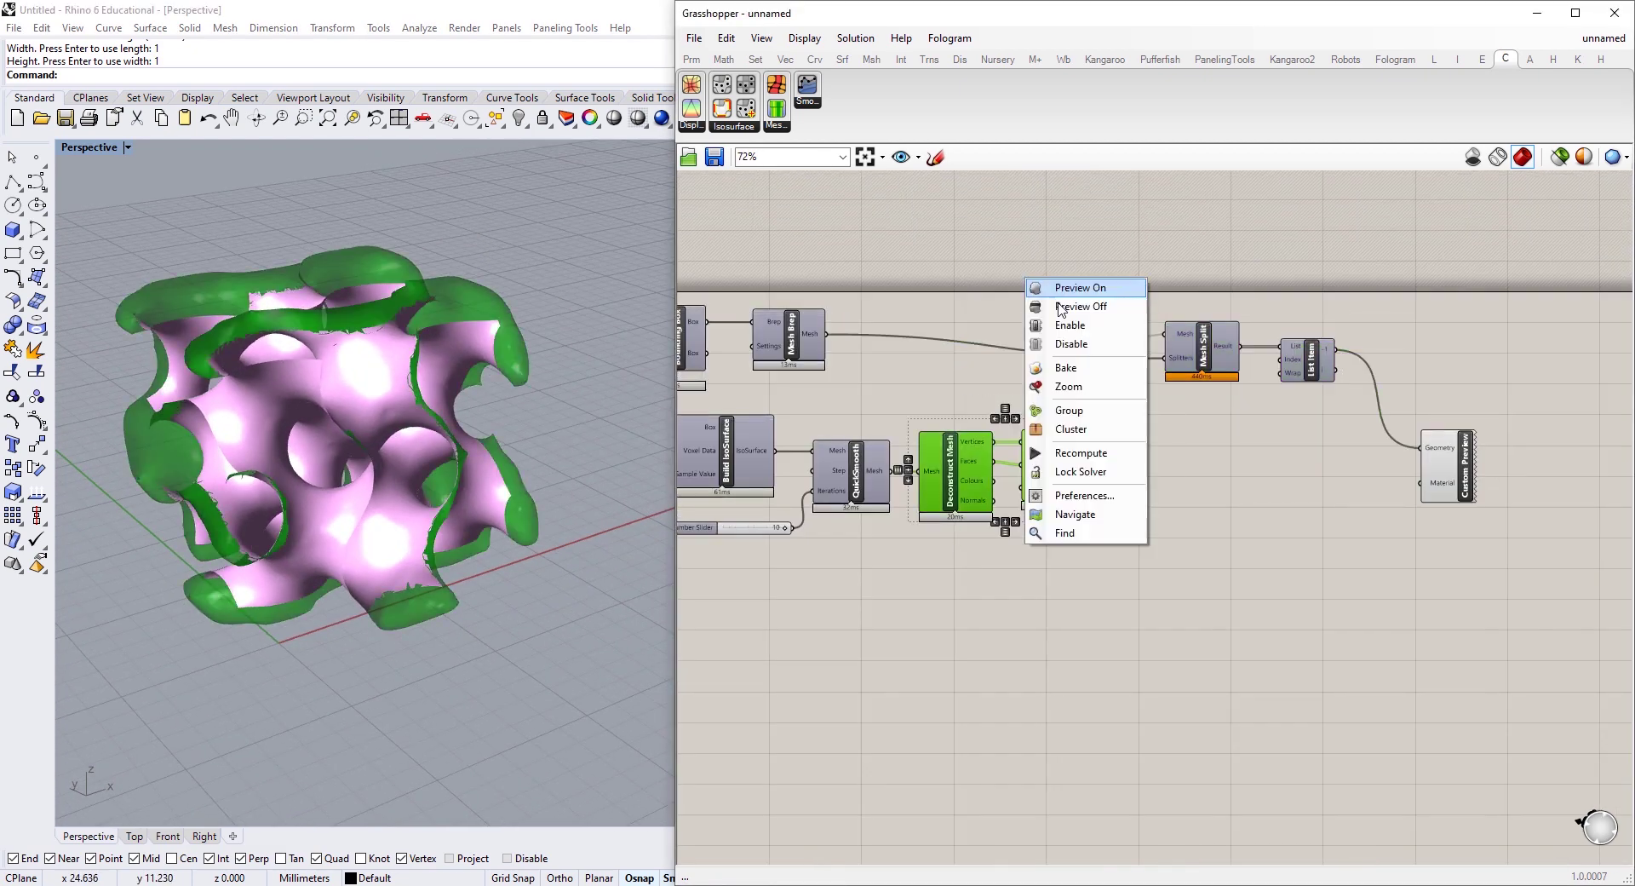
{"action": "left_click", "coordinate": [1065, 314]}
Widen the Rhino viewport and examine the trimmed gyroid surface from different angles and distances.
{"action": "right_click_drag", "start_coordinate": [490, 410], "coordinate": [473, 388]}
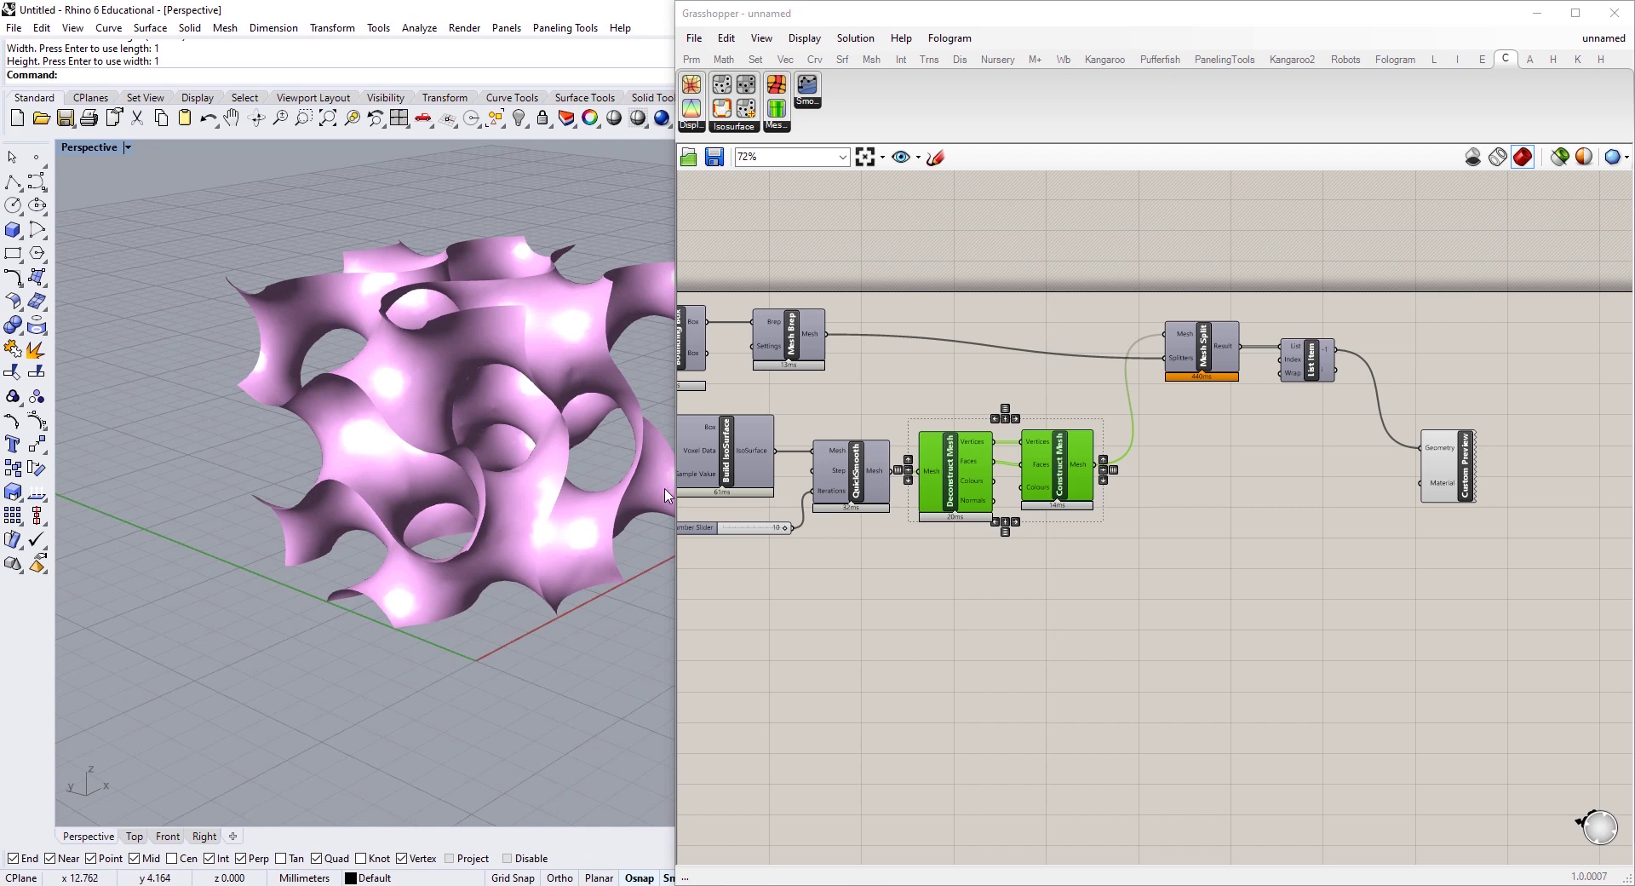
{"action": "left_click_drag", "start_coordinate": [788, 495], "coordinate": [842, 495]}
{"action": "right_click_drag", "start_coordinate": [668, 475], "coordinate": [468, 414]}
{"action": "scroll", "coordinate": [558, 412], "scroll_direction": "up", "scroll_amount": 6}
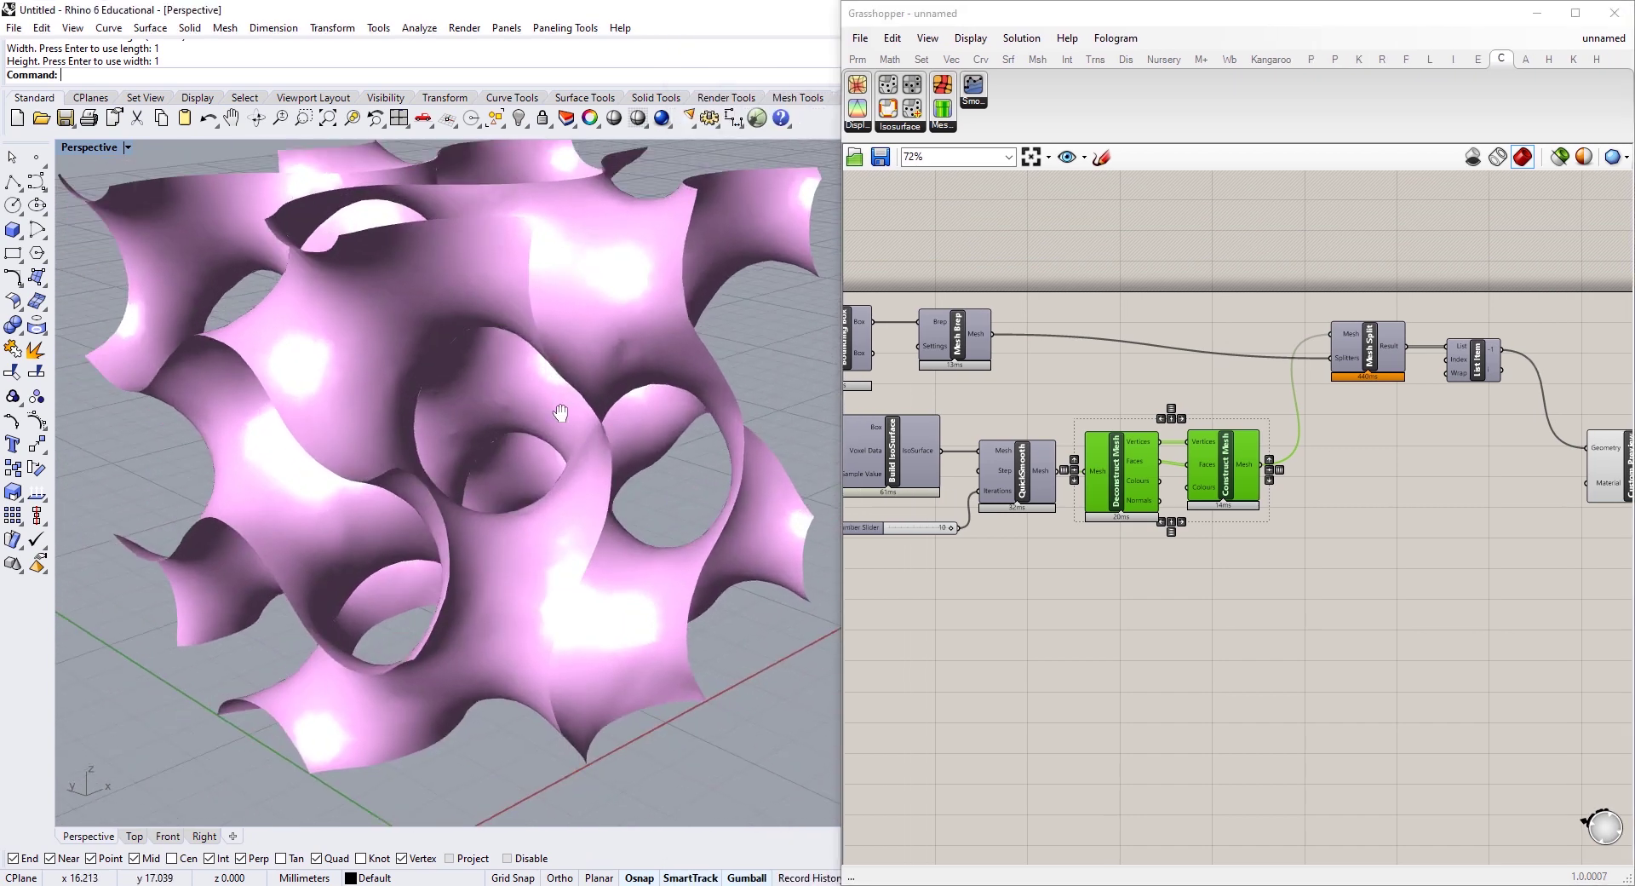
{"action": "scroll", "coordinate": [566, 419], "scroll_direction": "down", "scroll_amount": 3}
{"action": "scroll", "coordinate": [568, 417], "scroll_direction": "down", "scroll_amount": 5}
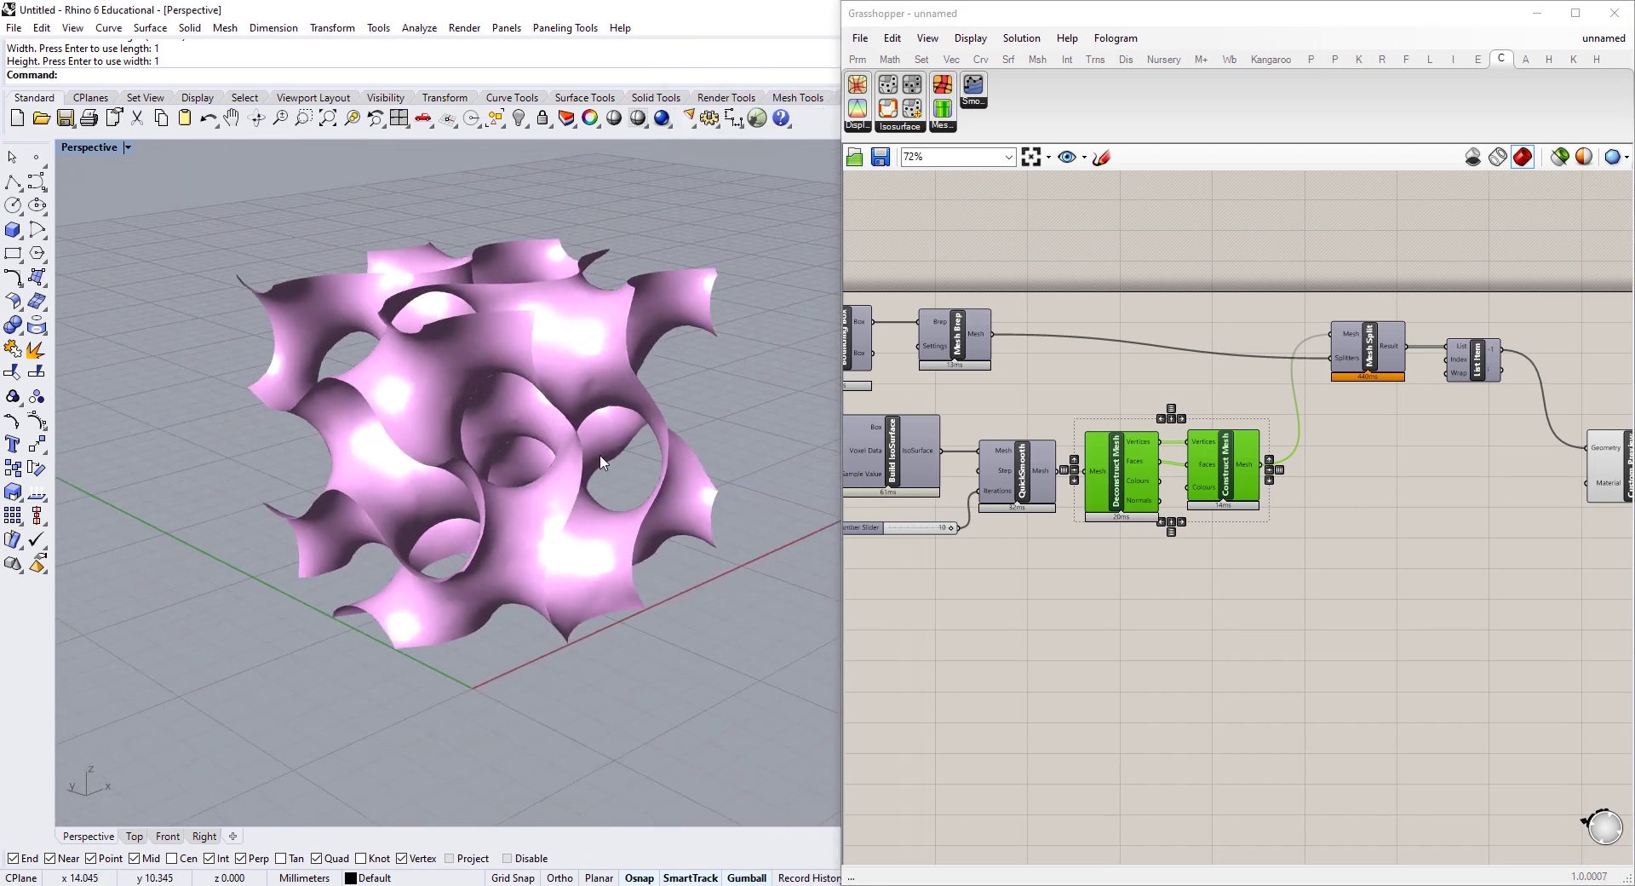
Test the slider feeding Build IsoSurface's Sample Value input and leave it at 0.000.
{"action": "left_click", "coordinate": [1451, 460]}
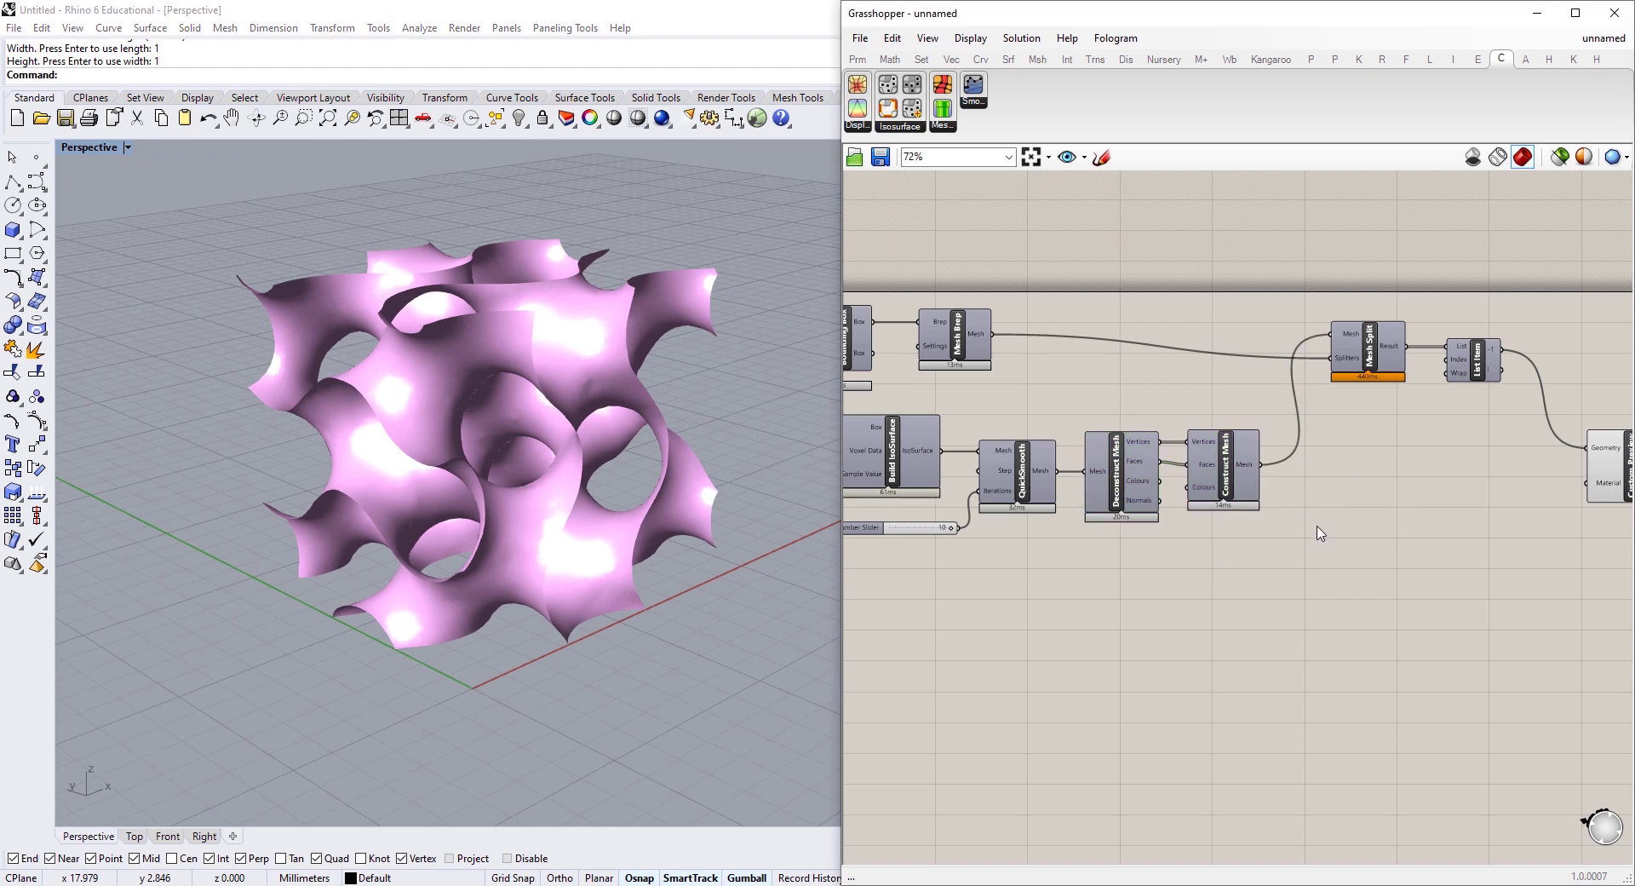
{"action": "right_click_drag", "start_coordinate": [1428, 504], "coordinate": [1385, 491]}
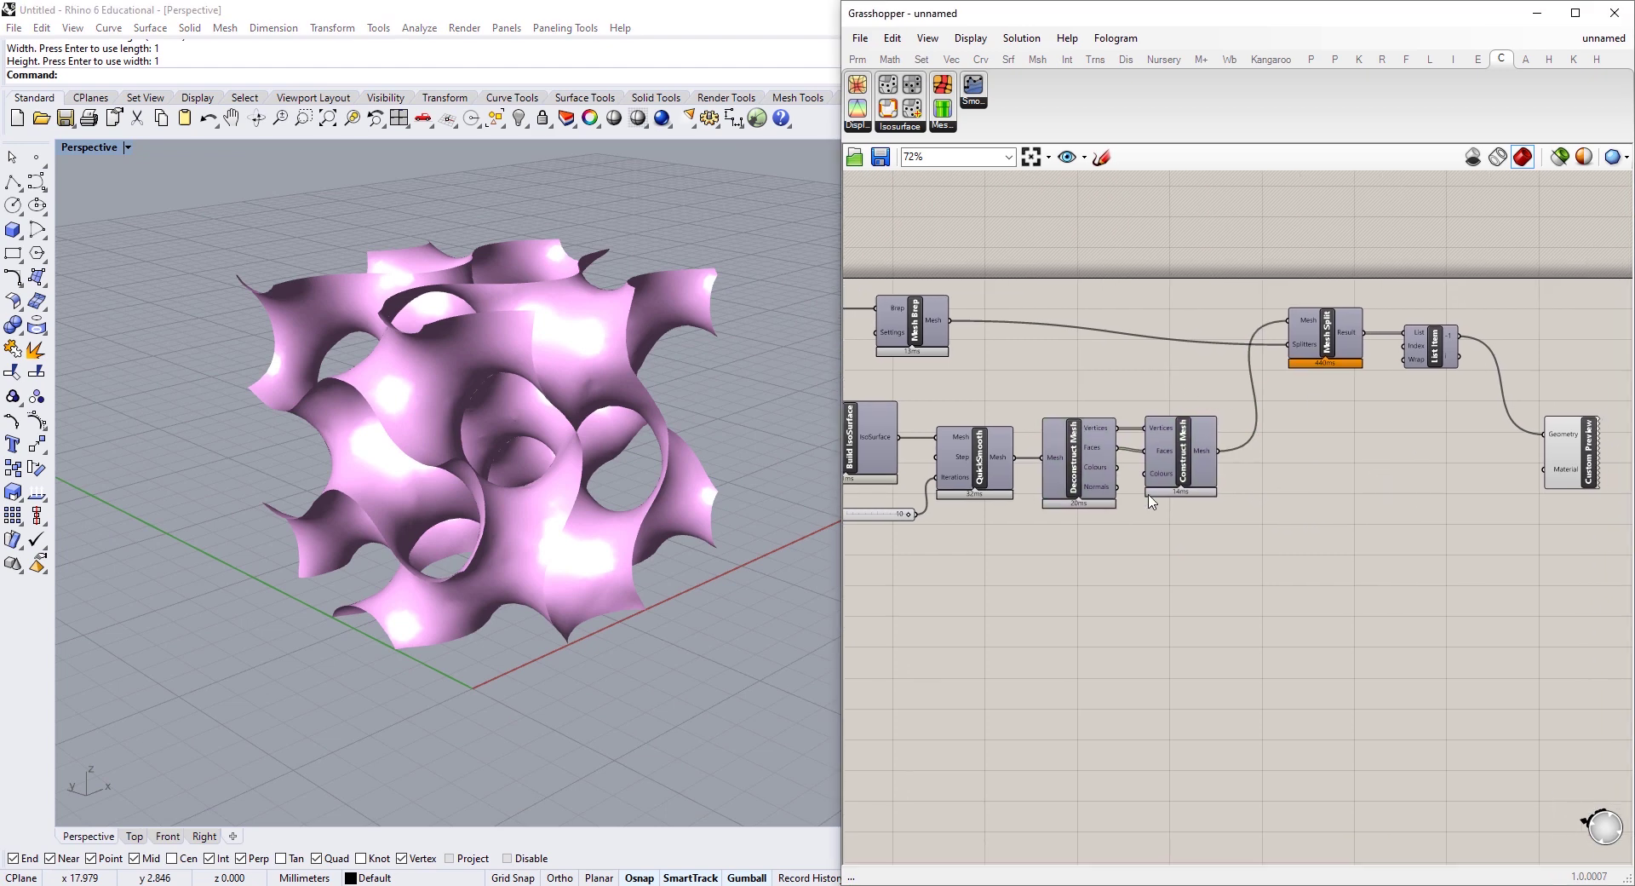
{"action": "right_click_drag", "start_coordinate": [979, 504], "coordinate": [1146, 501]}
{"action": "right_click_drag", "start_coordinate": [873, 538], "coordinate": [1100, 501]}
{"action": "scroll", "coordinate": [1086, 501], "scroll_direction": "up", "scroll_amount": 6}
{"action": "scroll", "coordinate": [1038, 499], "scroll_direction": "up", "scroll_amount": 1}
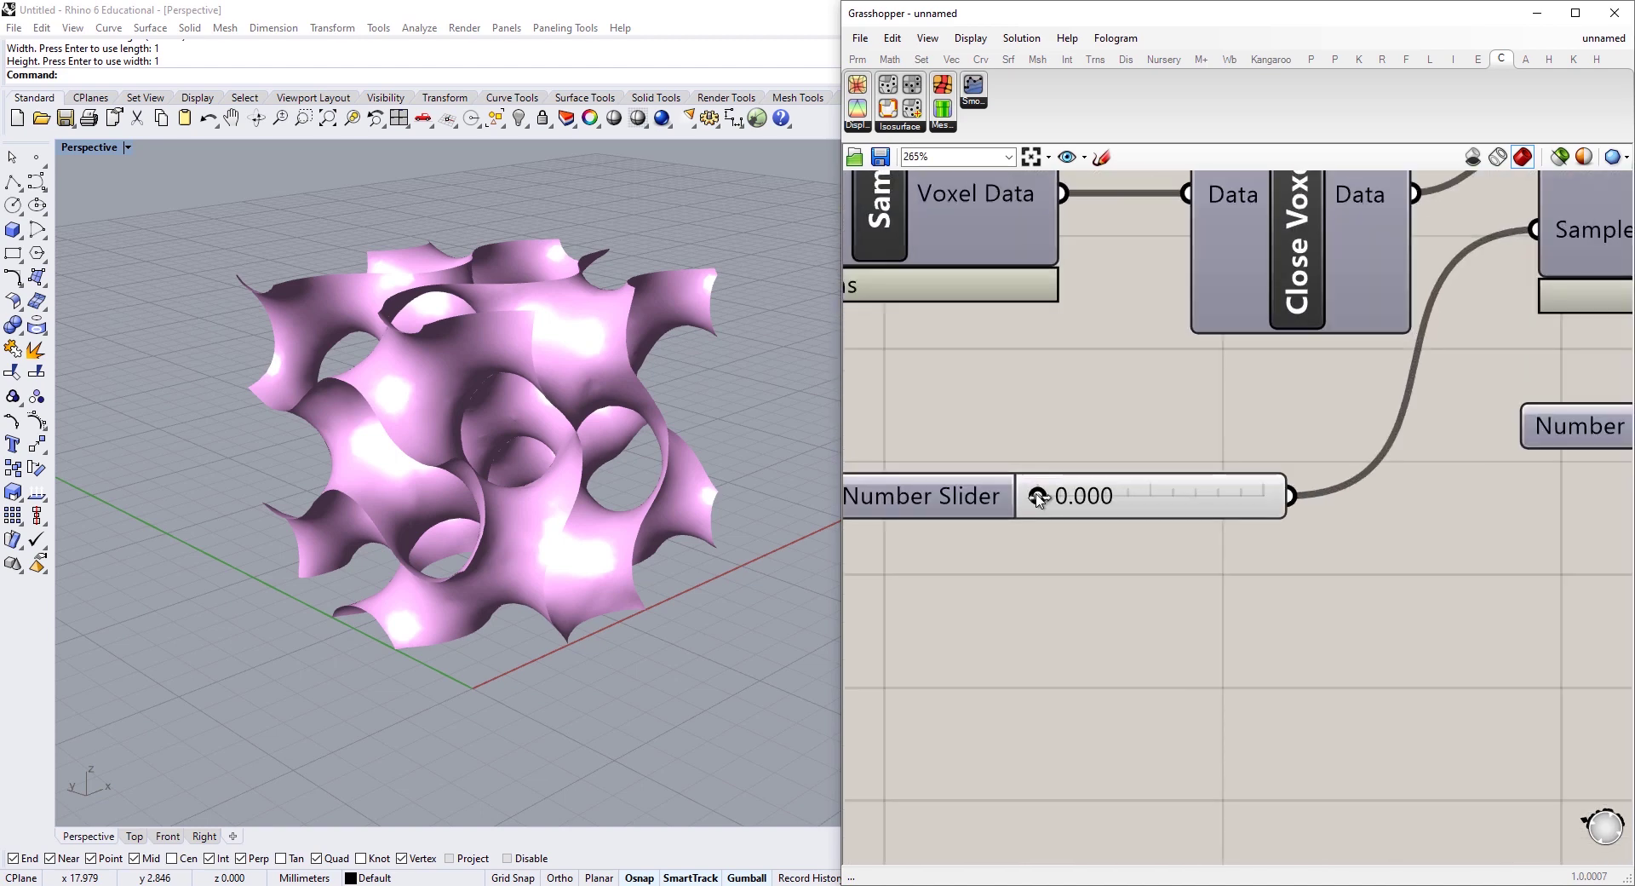
{"action": "left_click_drag", "start_coordinate": [1059, 502], "coordinate": [1002, 511]}
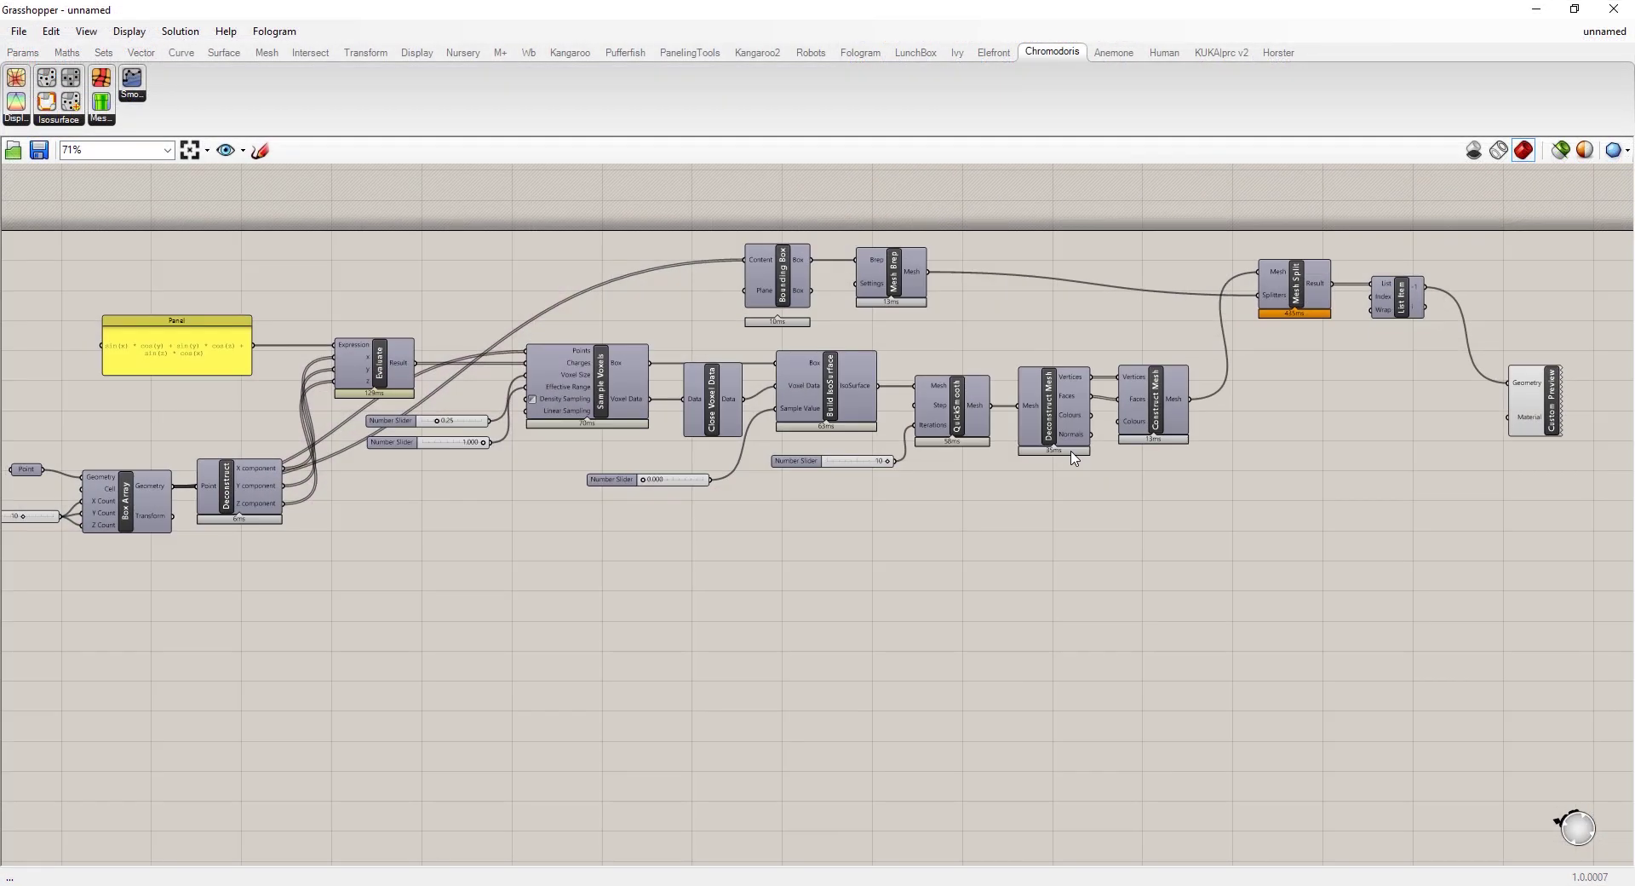
Minimise Grasshopper, set Rhino's Perspective viewport to the Rendered display mode, and view the gyroid.
{"action": "right_click_drag", "start_coordinate": [1057, 459], "coordinate": [1140, 462]}
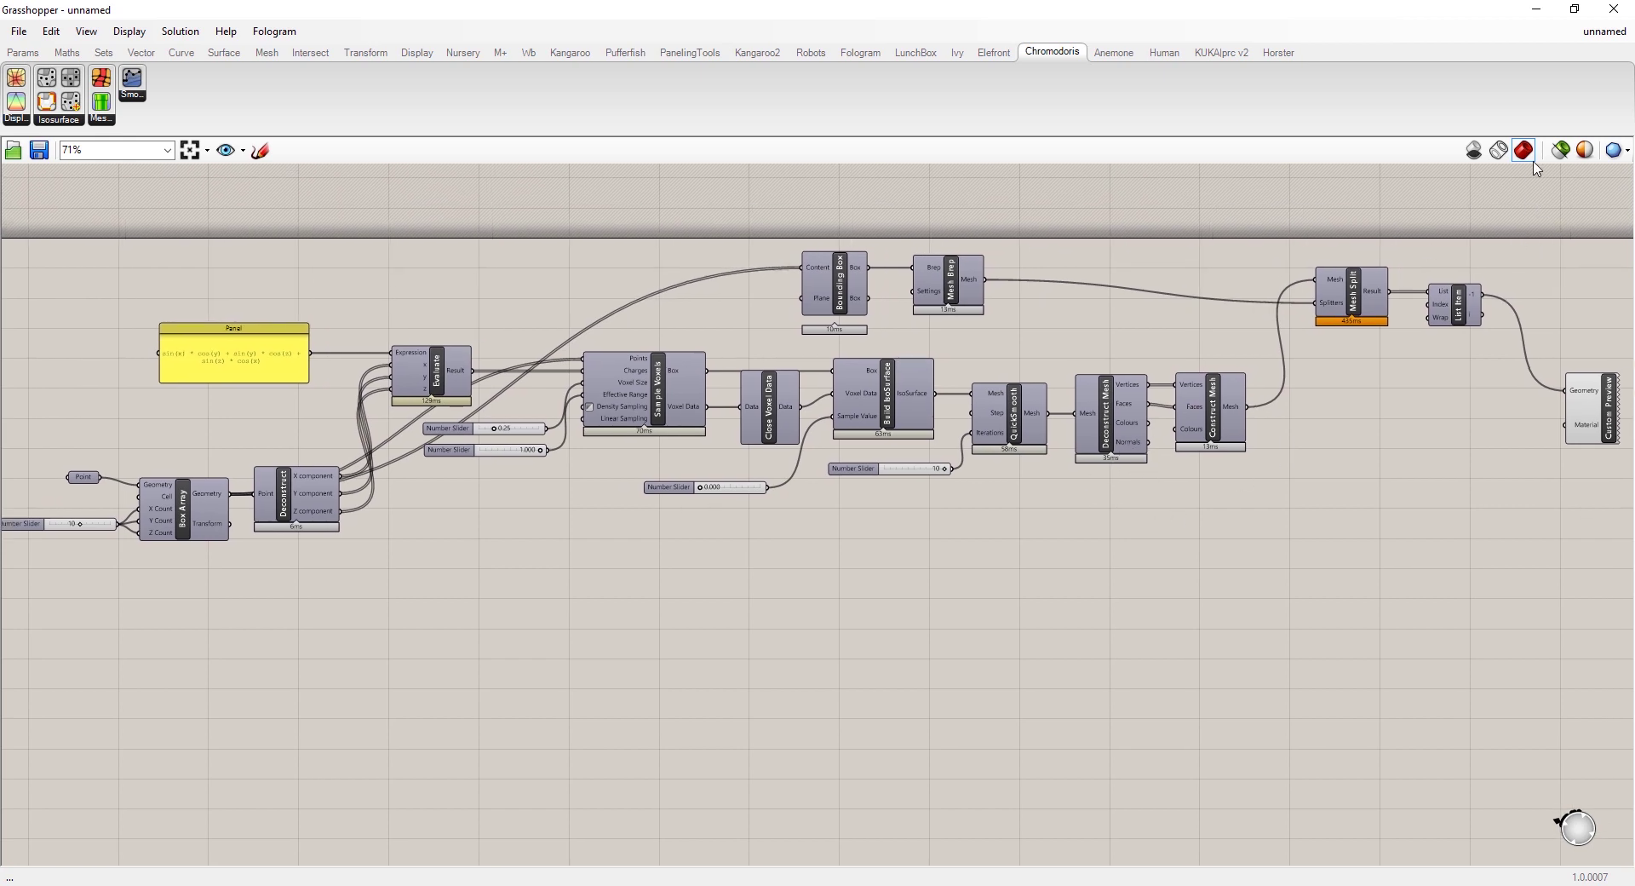
{"action": "left_click", "coordinate": [1539, 9]}
{"action": "right_click_drag", "start_coordinate": [544, 396], "coordinate": [683, 401]}
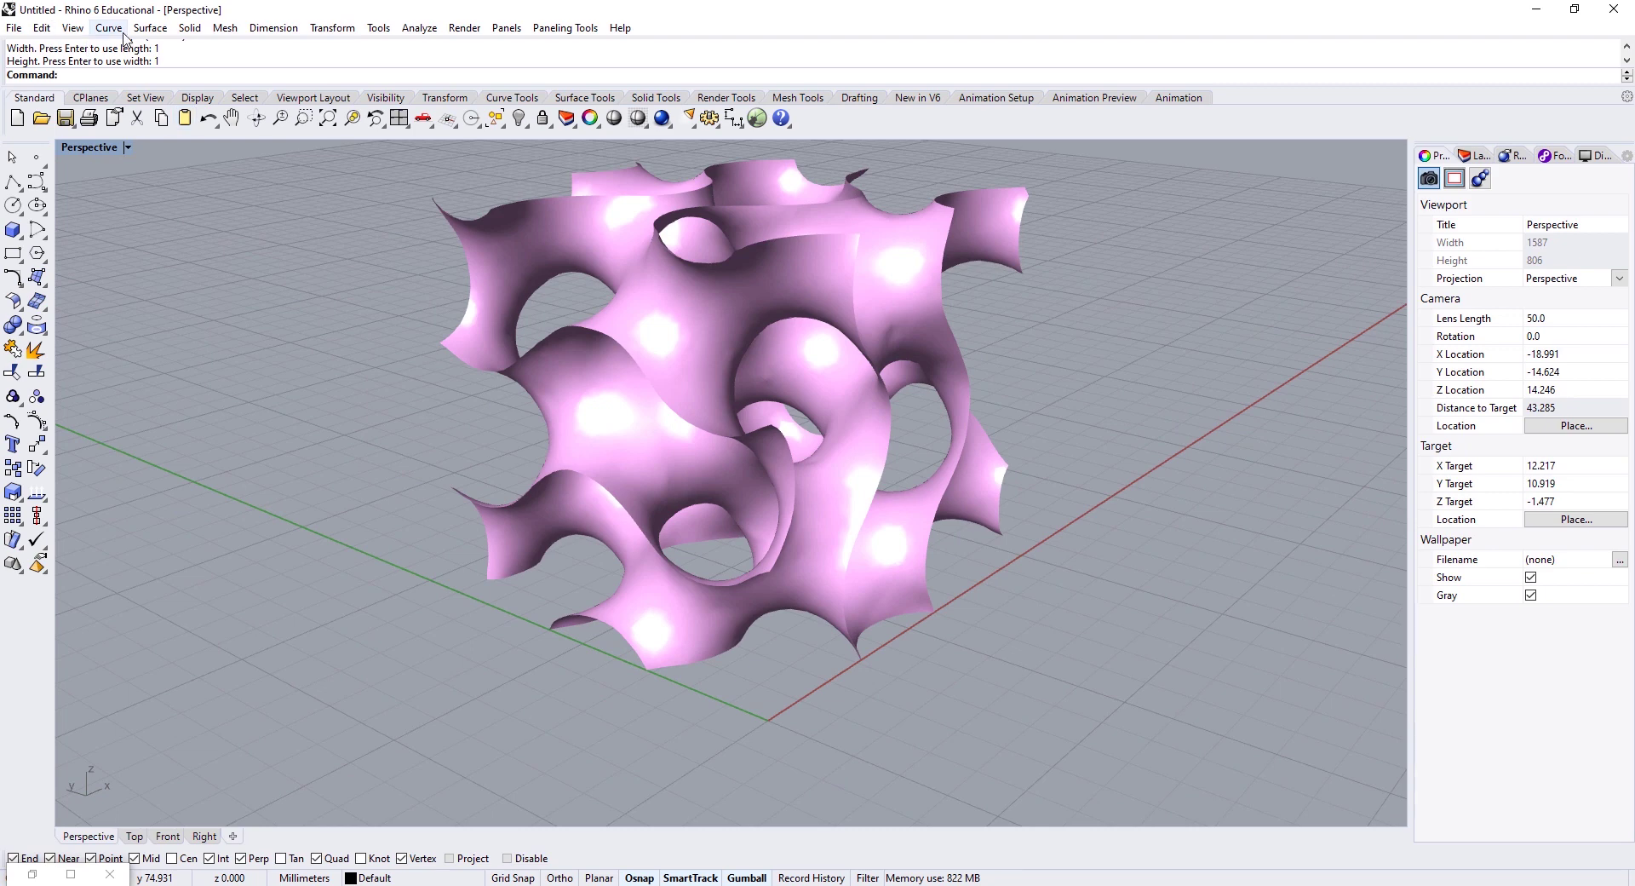
{"action": "left_click", "coordinate": [73, 27]}
{"action": "left_click", "coordinate": [195, 439]}
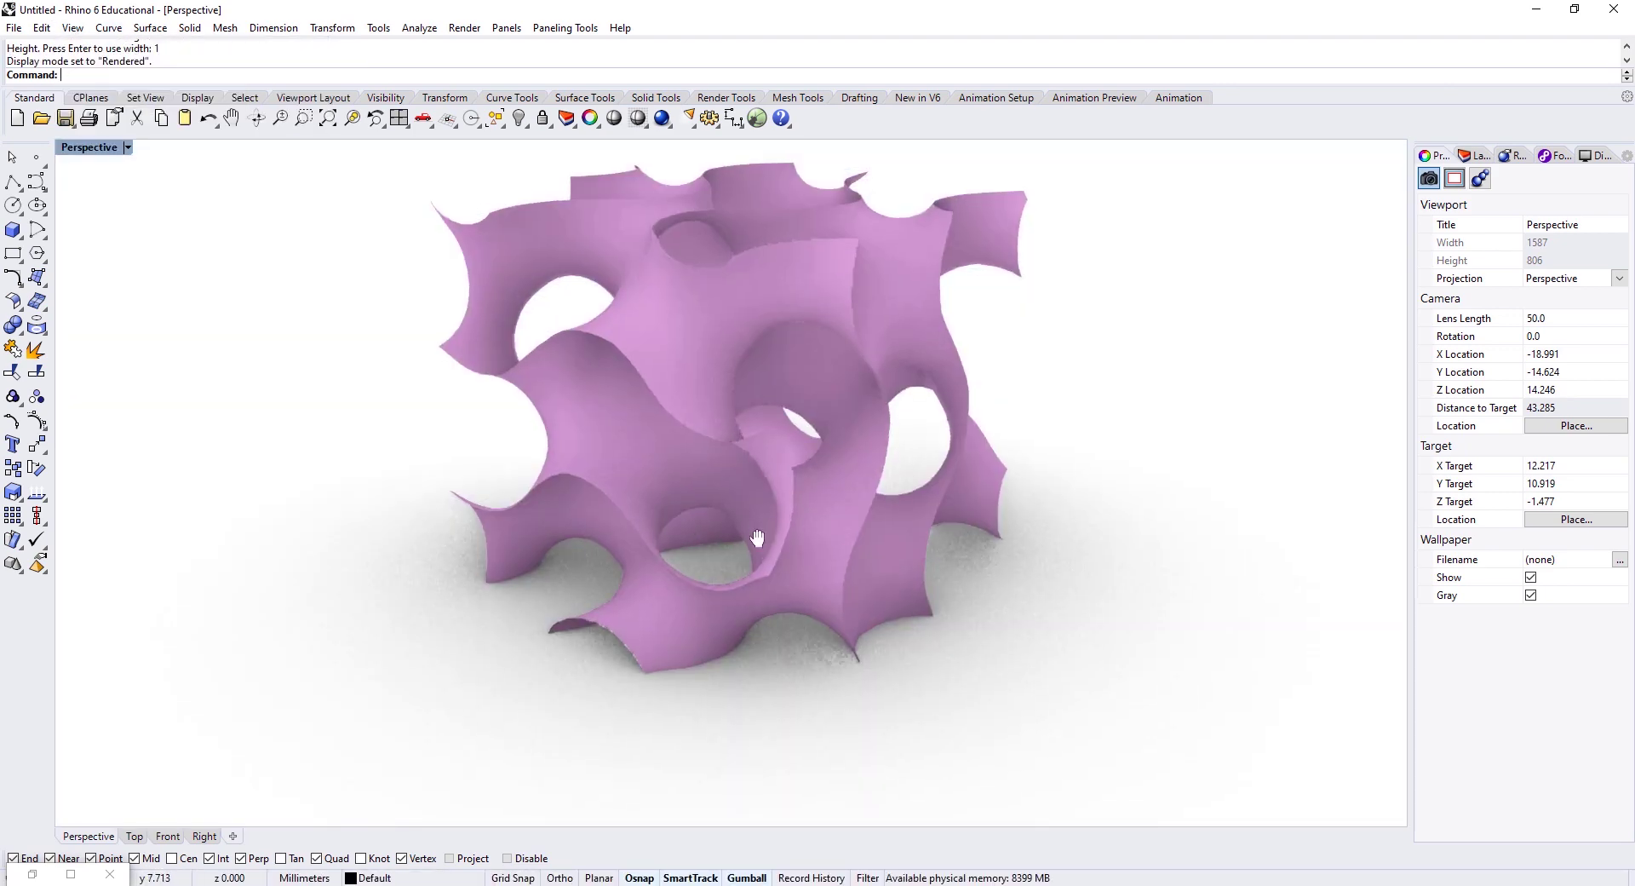
{"action": "right_click_drag", "start_coordinate": [758, 538], "coordinate": [748, 584], "text": "shift"}
{"action": "right_click_drag", "start_coordinate": [753, 477], "coordinate": [763, 544]}
{"action": "right_click_drag", "start_coordinate": [763, 543], "coordinate": [756, 486], "text": "shift"}
{"action": "right_click_drag", "start_coordinate": [756, 485], "coordinate": [634, 482]}
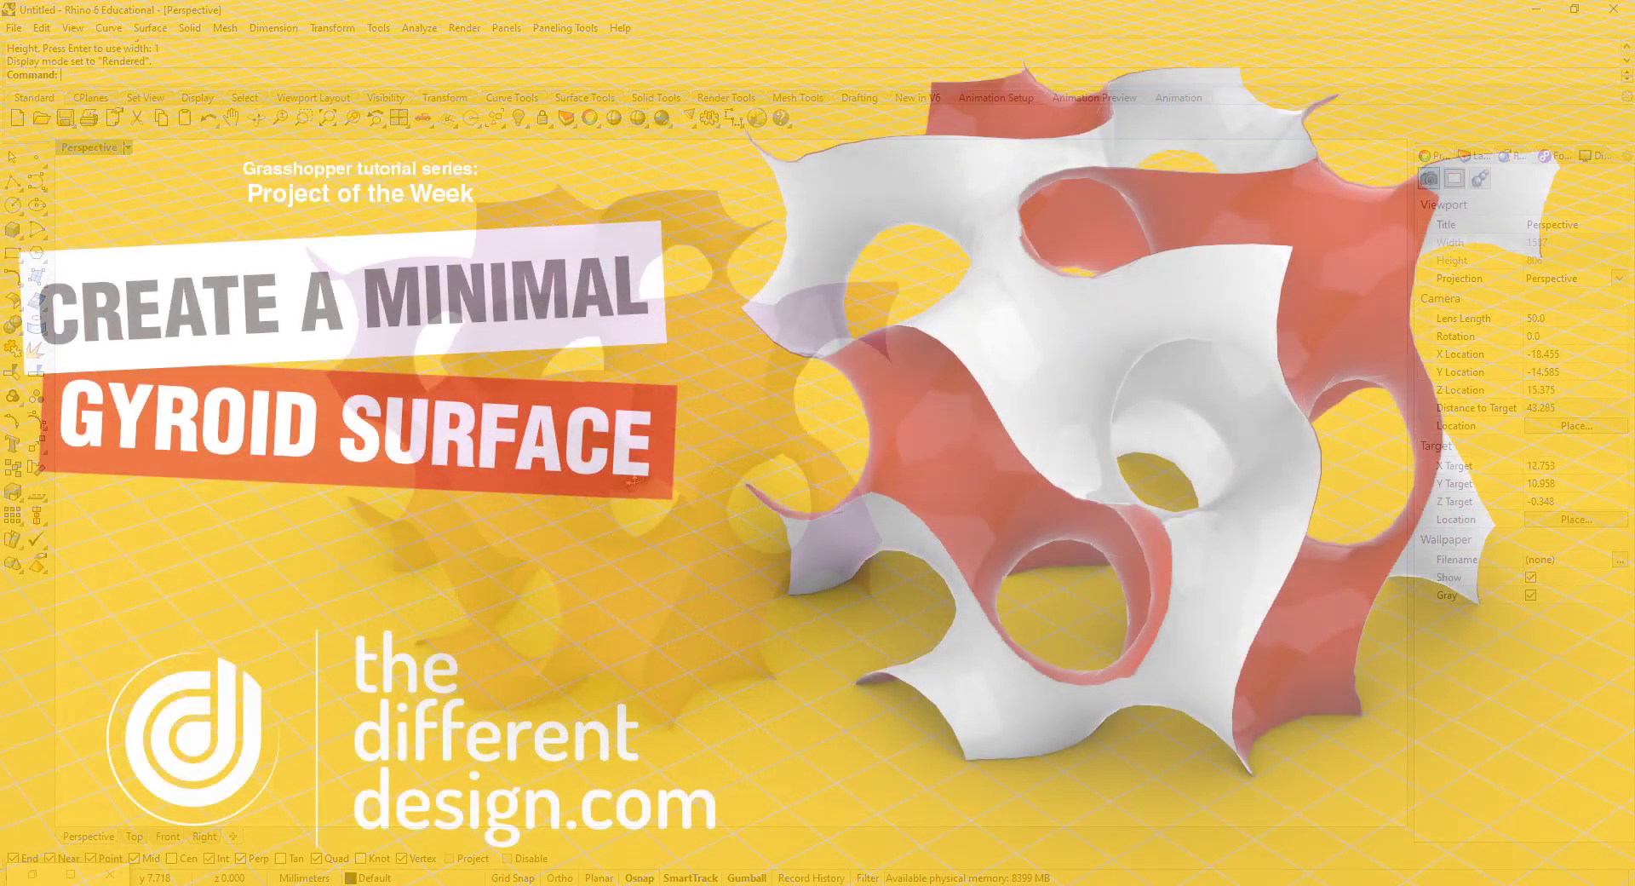